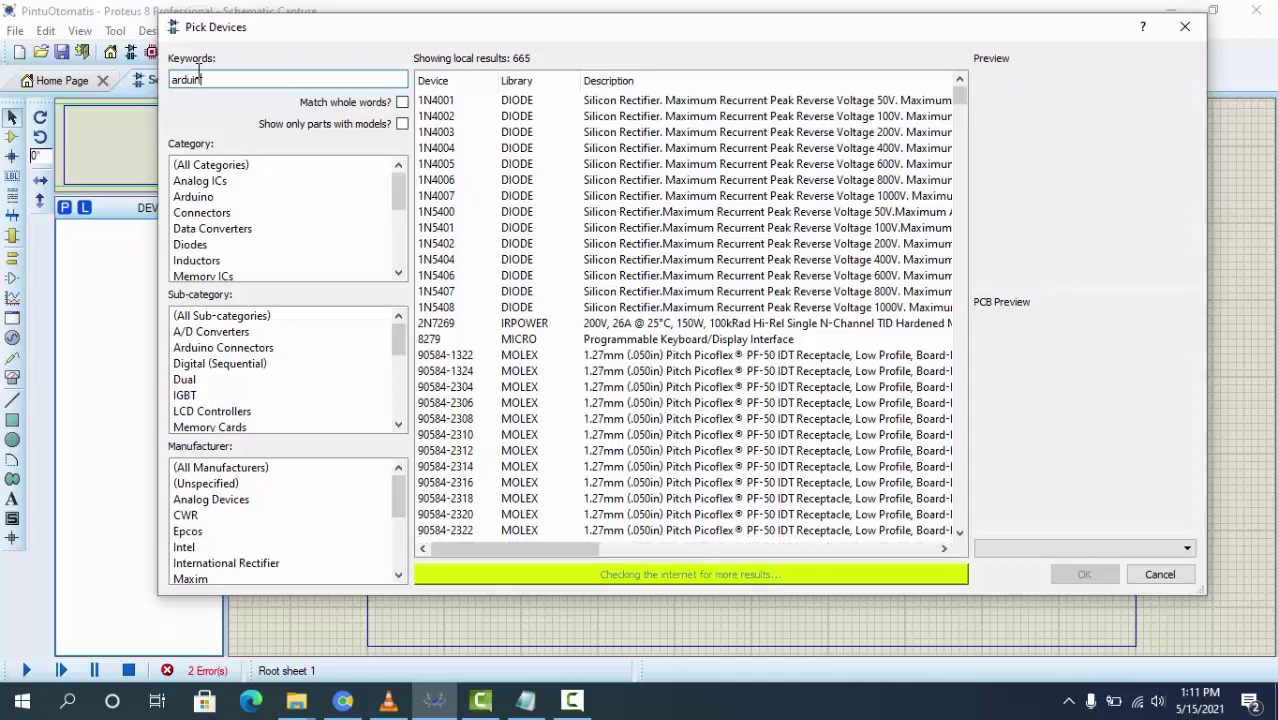
# Search the device library for "arduino" and add the ARDUINO UNO to the project's device list
pyautogui.write('o')
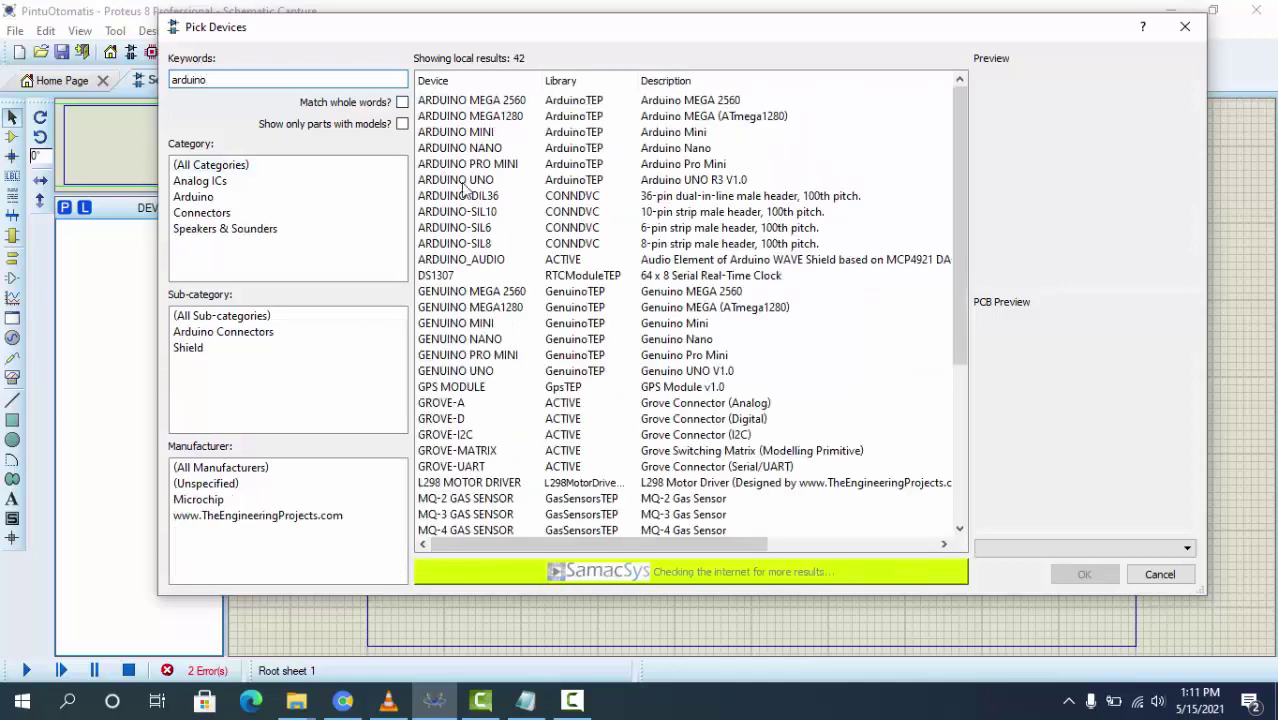
pyautogui.click(463, 186)
pyautogui.doubleClick(463, 186)
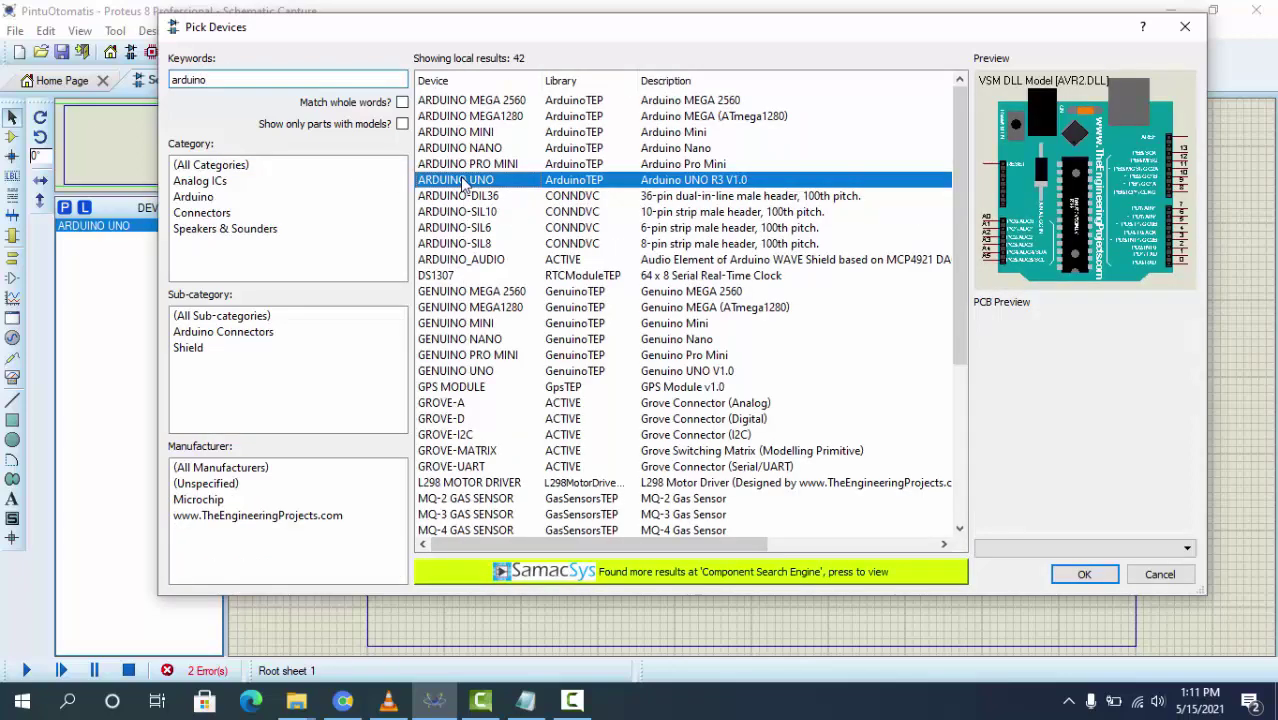
# Search the device library for "pir" and add the first PIR SENSOR to the device list
pyautogui.click(290, 79)
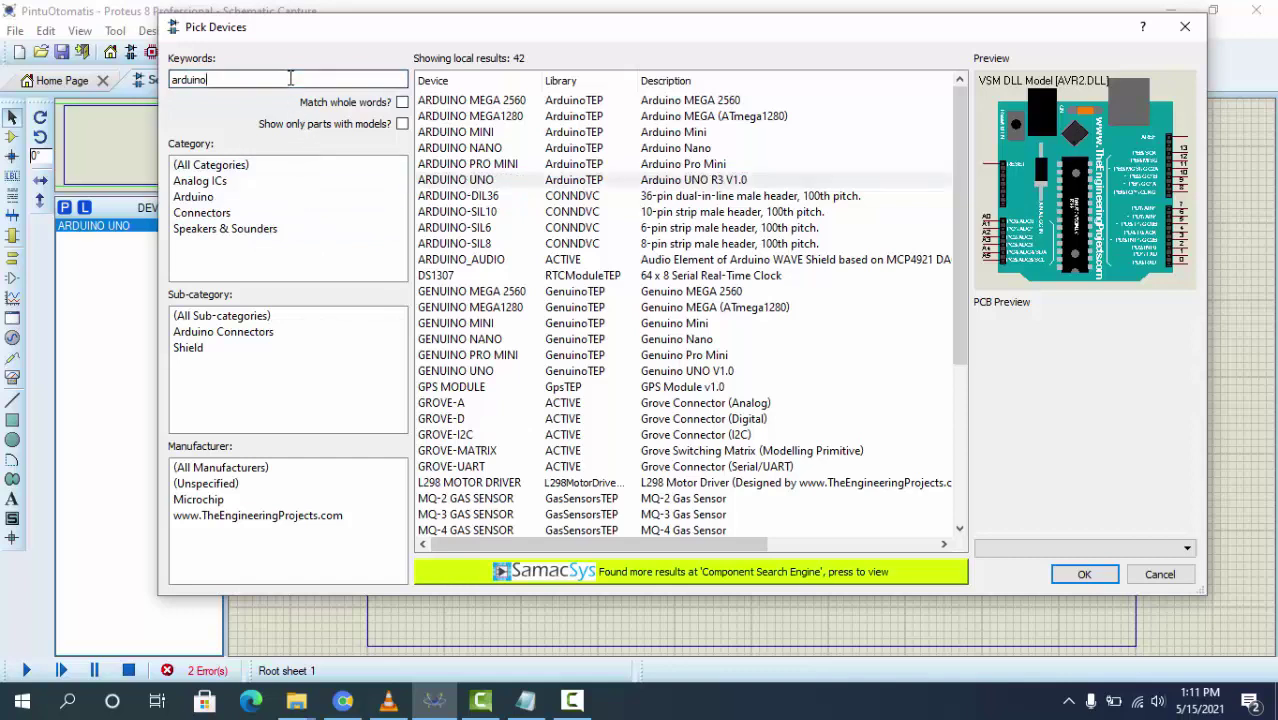
pyautogui.doubleClick(290, 79)
pyautogui.write('pir')
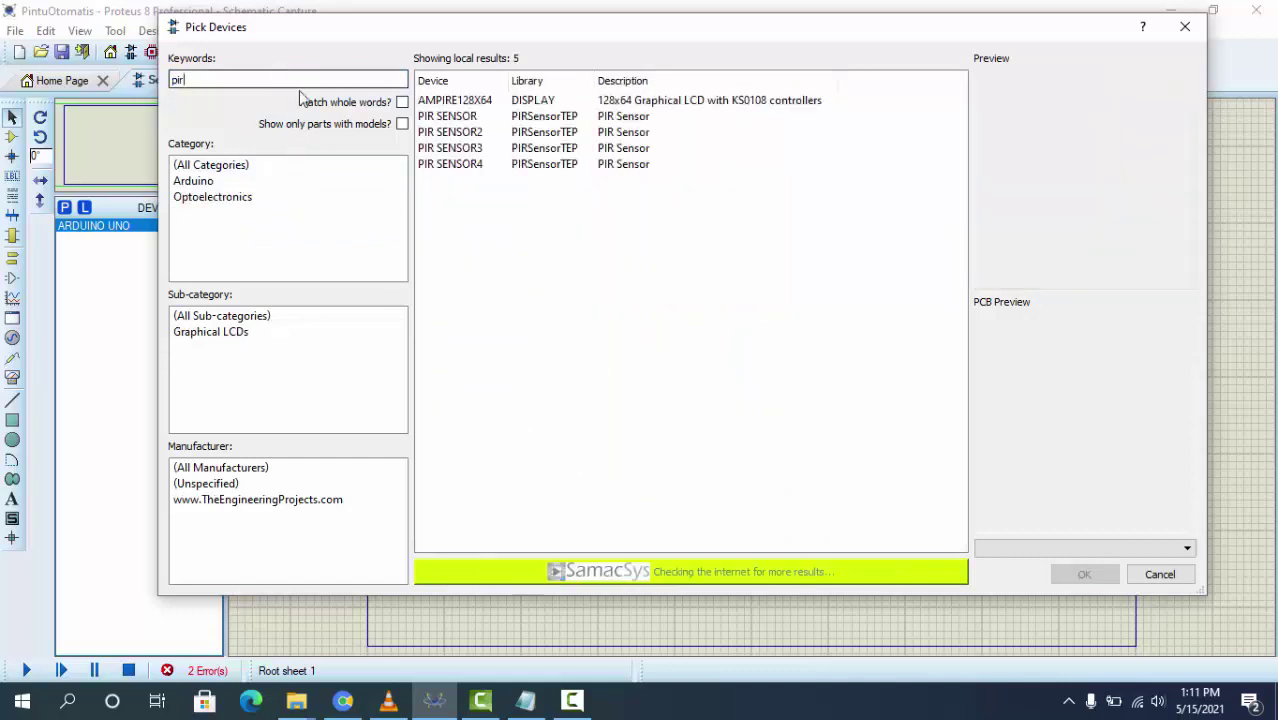
pyautogui.click(443, 118)
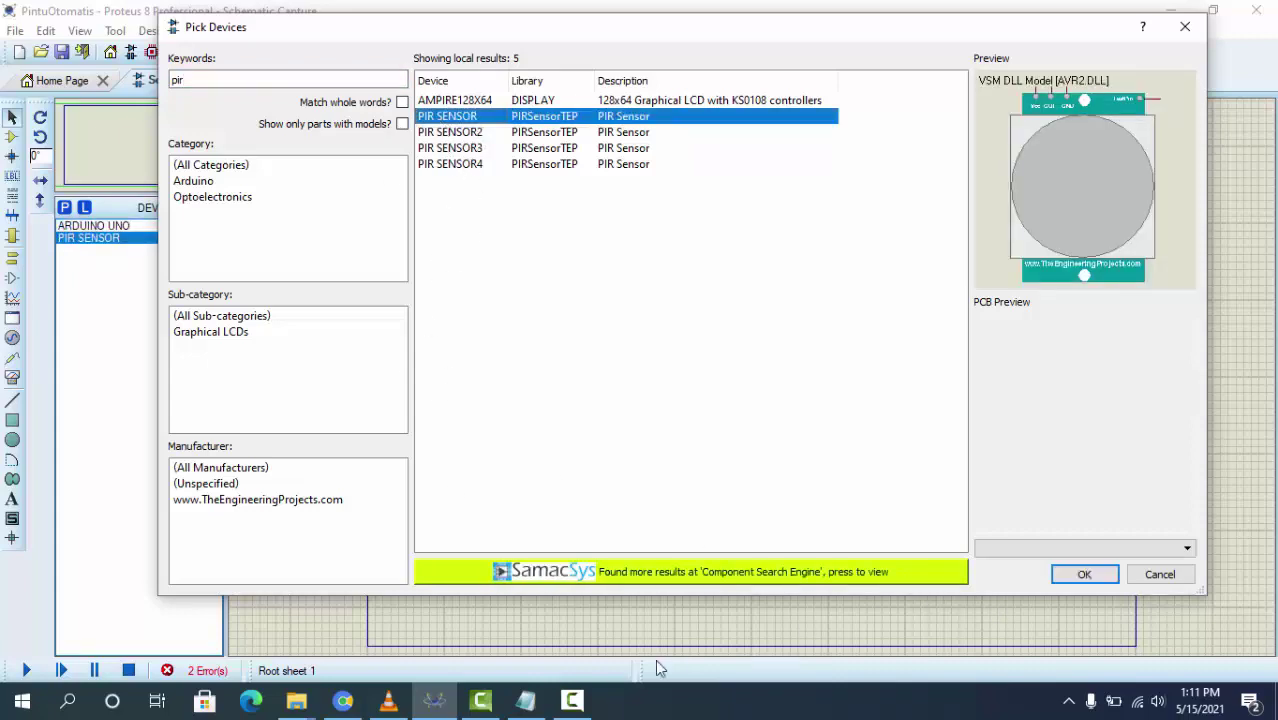
# Search the device library for "lm01" and add the LM016L 16x2 alphanumeric LCD to the device list
pyautogui.click(242, 76)
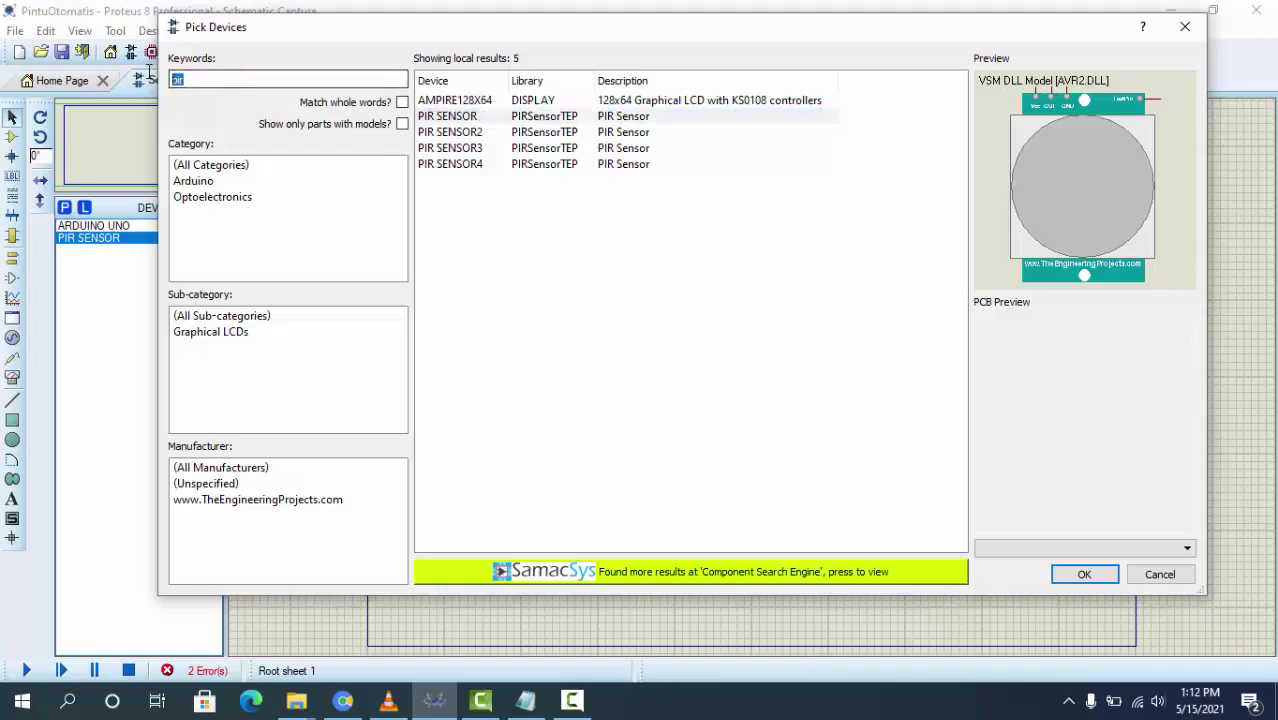
pyautogui.write('lm')
pyautogui.write('q')
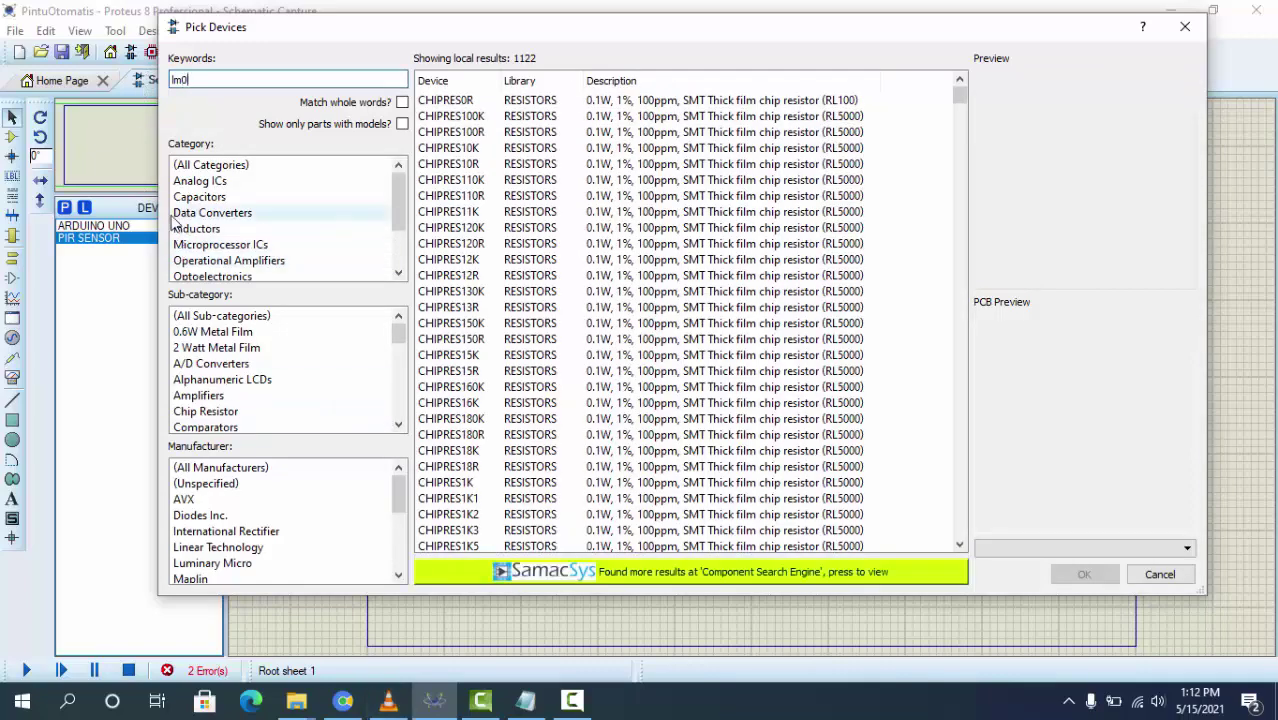
pyautogui.write('1')
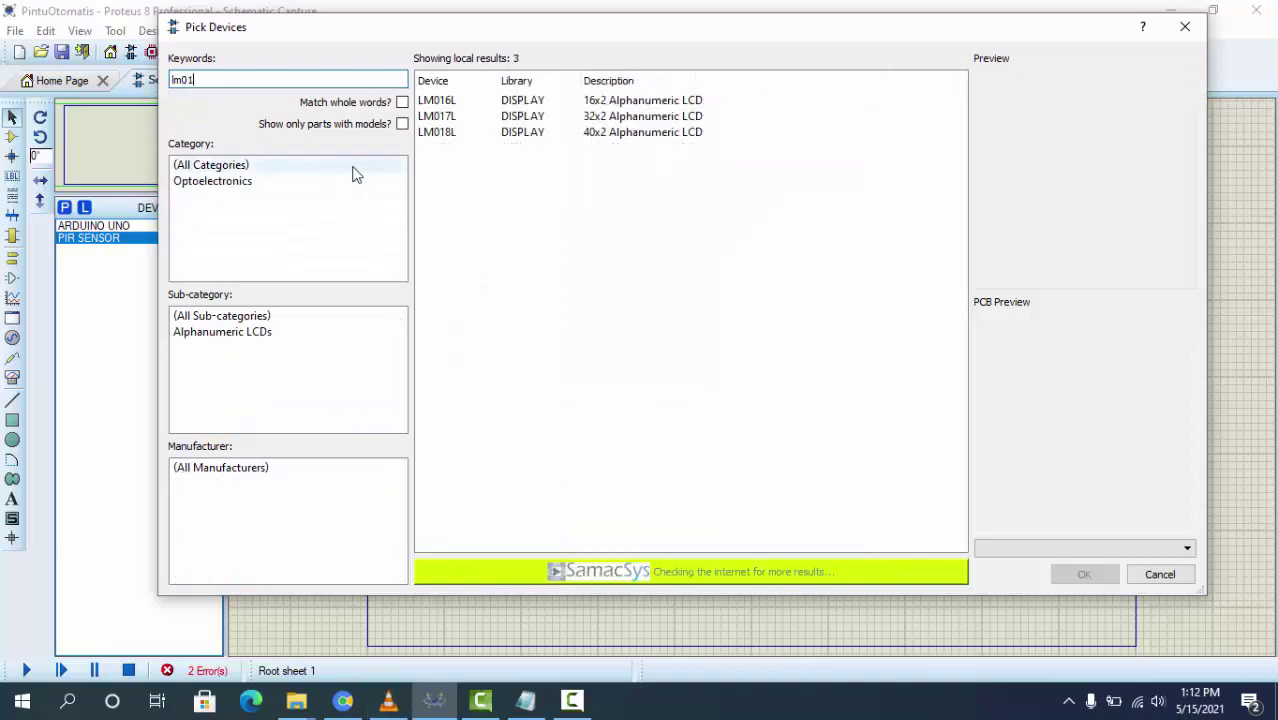
pyautogui.click(447, 104)
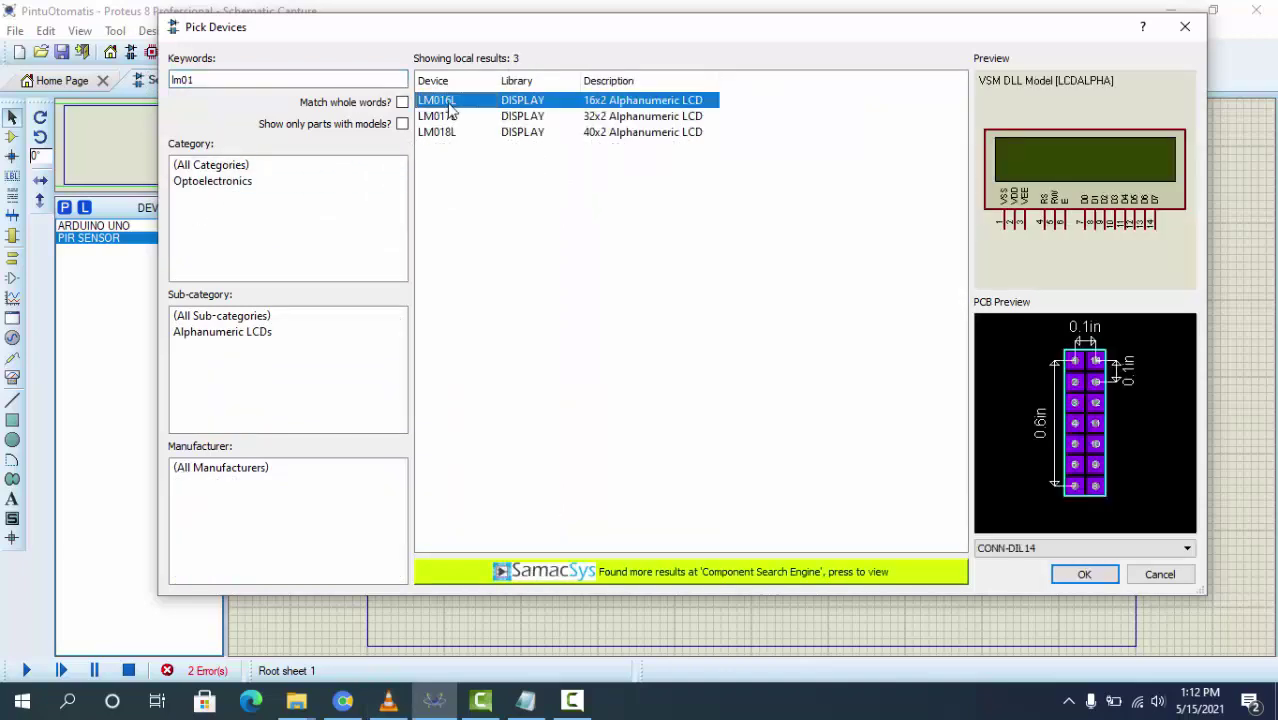
pyautogui.doubleClick(447, 103)
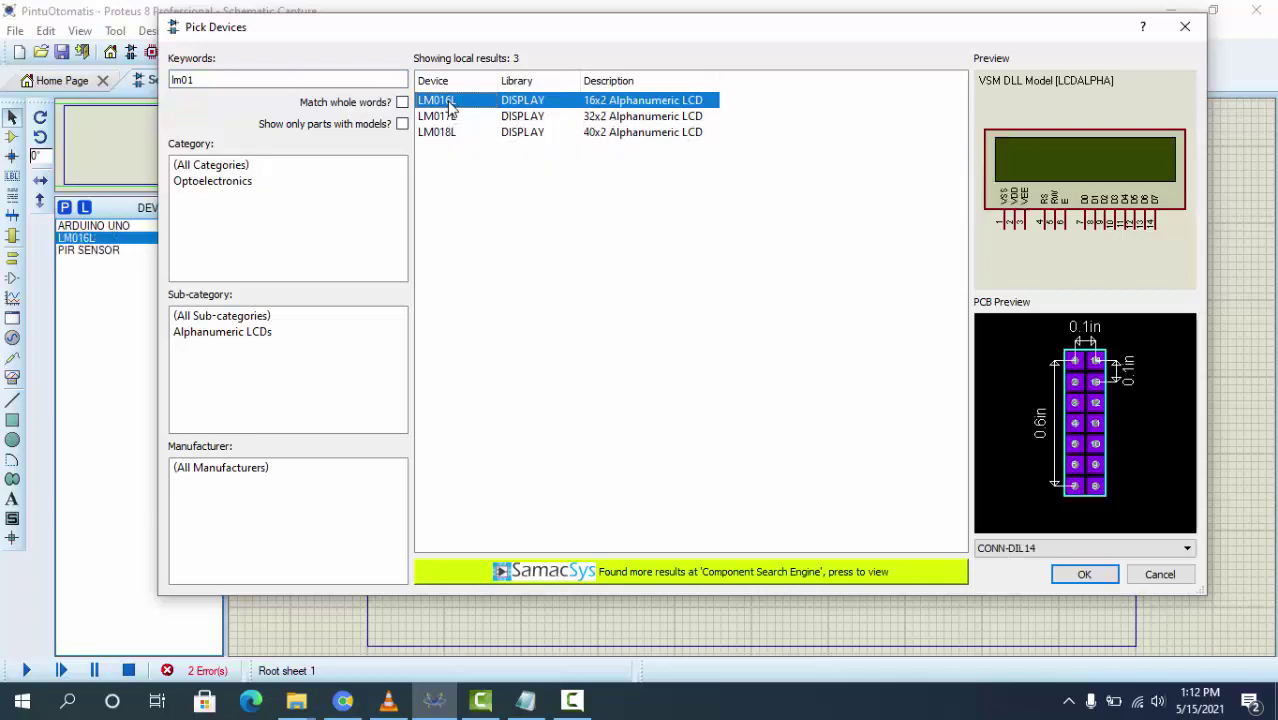
# Search the device library for "l293" and add the L293D push-pull four channel driver to the device list
pyautogui.doubleClick(212, 80)
pyautogui.write('l2')
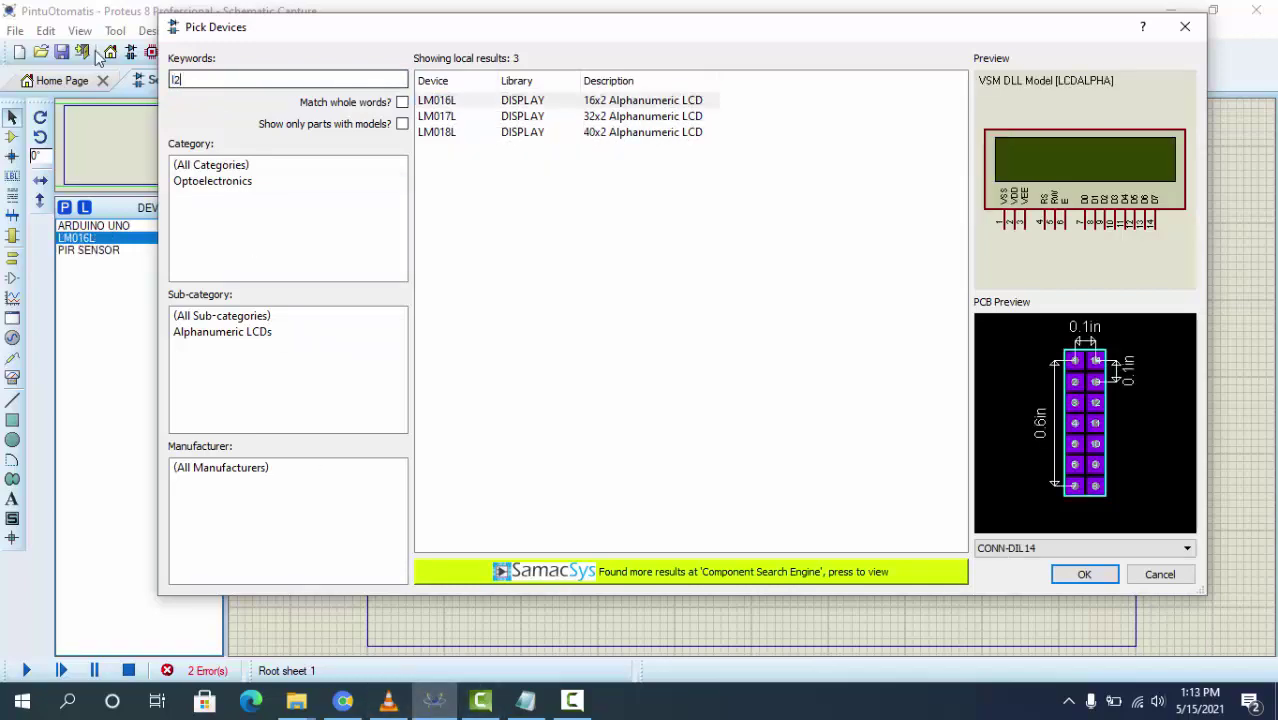
pyautogui.write('93')
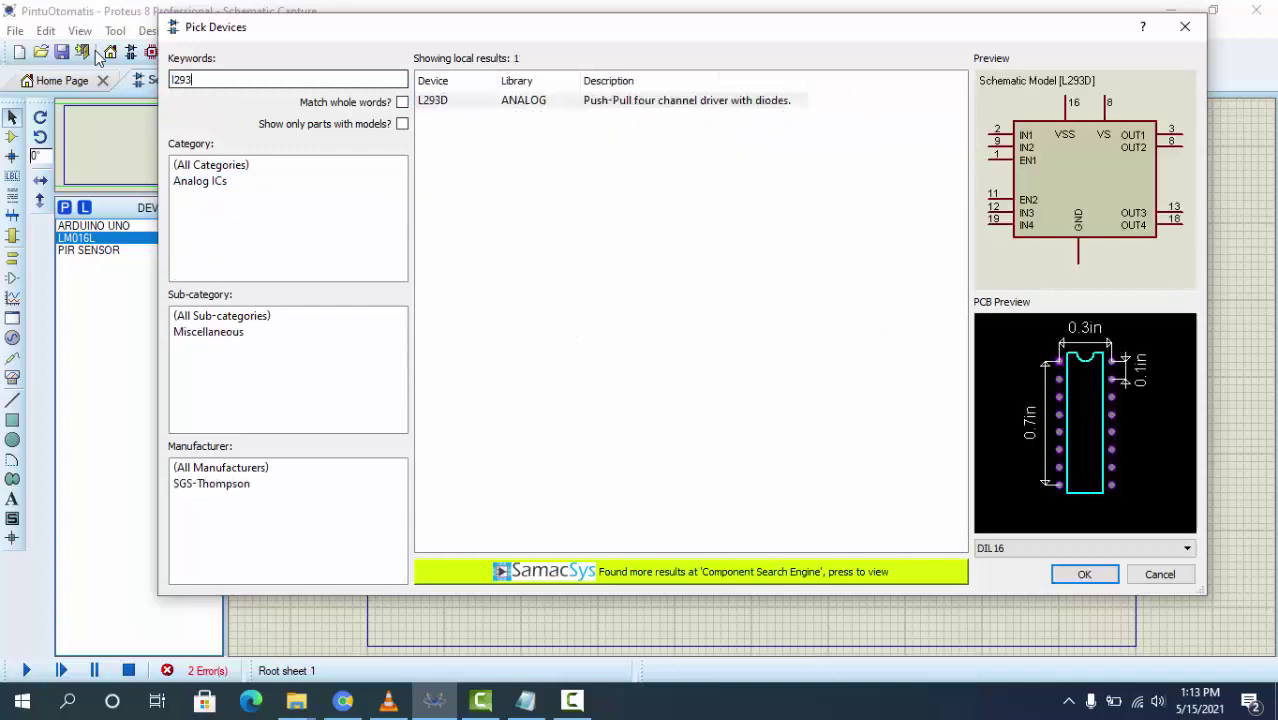
pyautogui.doubleClick(472, 102)
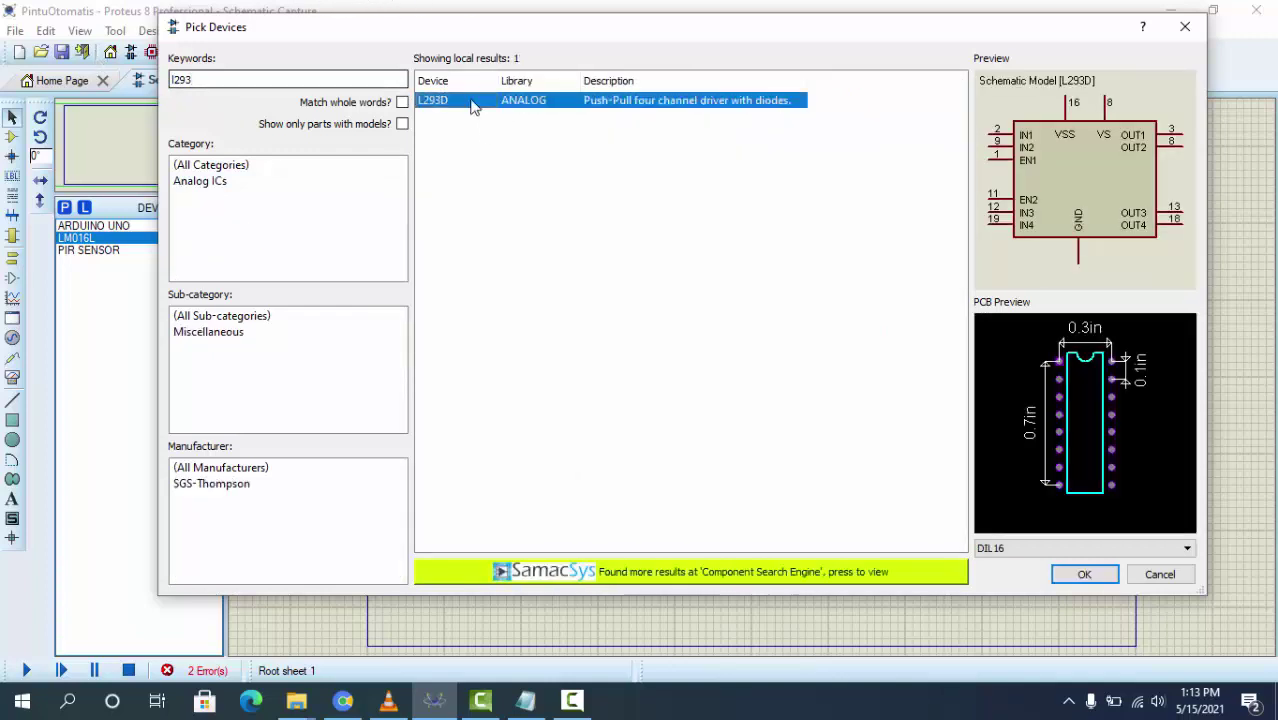
# Search the device library for "motor" and add the simple DC MOTOR model from the MOTORS library to the device list
pyautogui.doubleClick(297, 86)
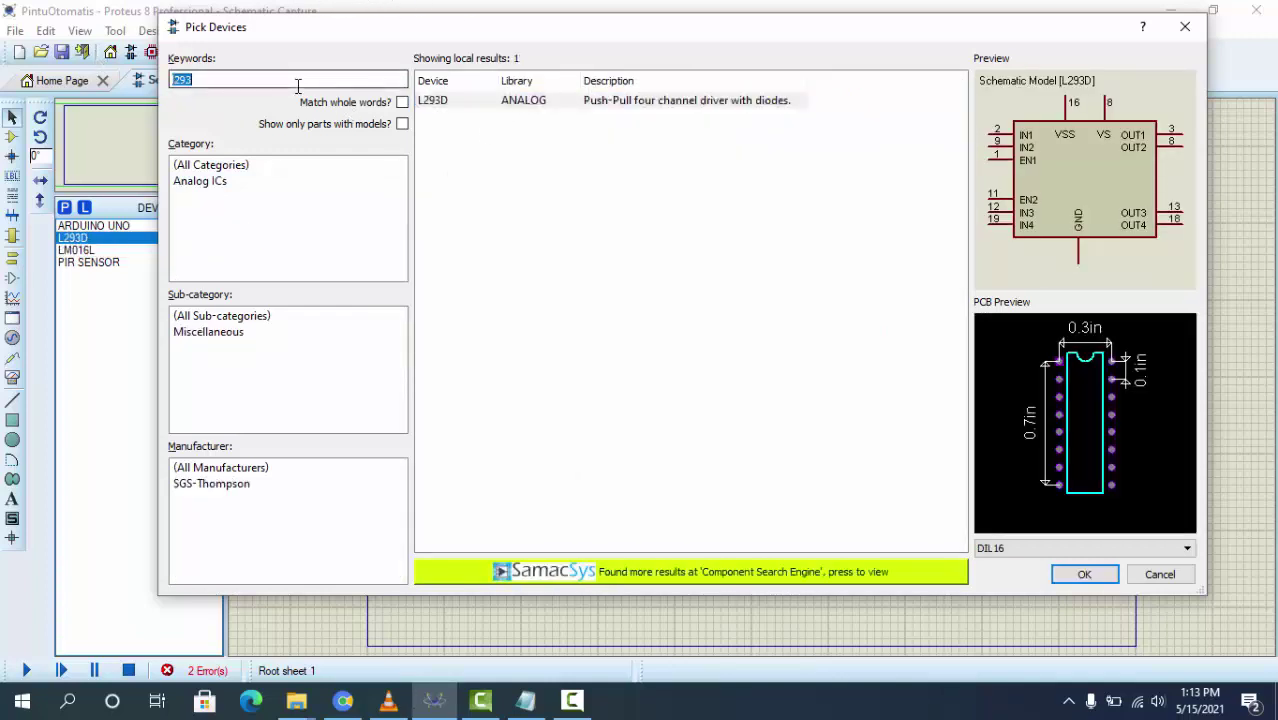
pyautogui.write('motor')
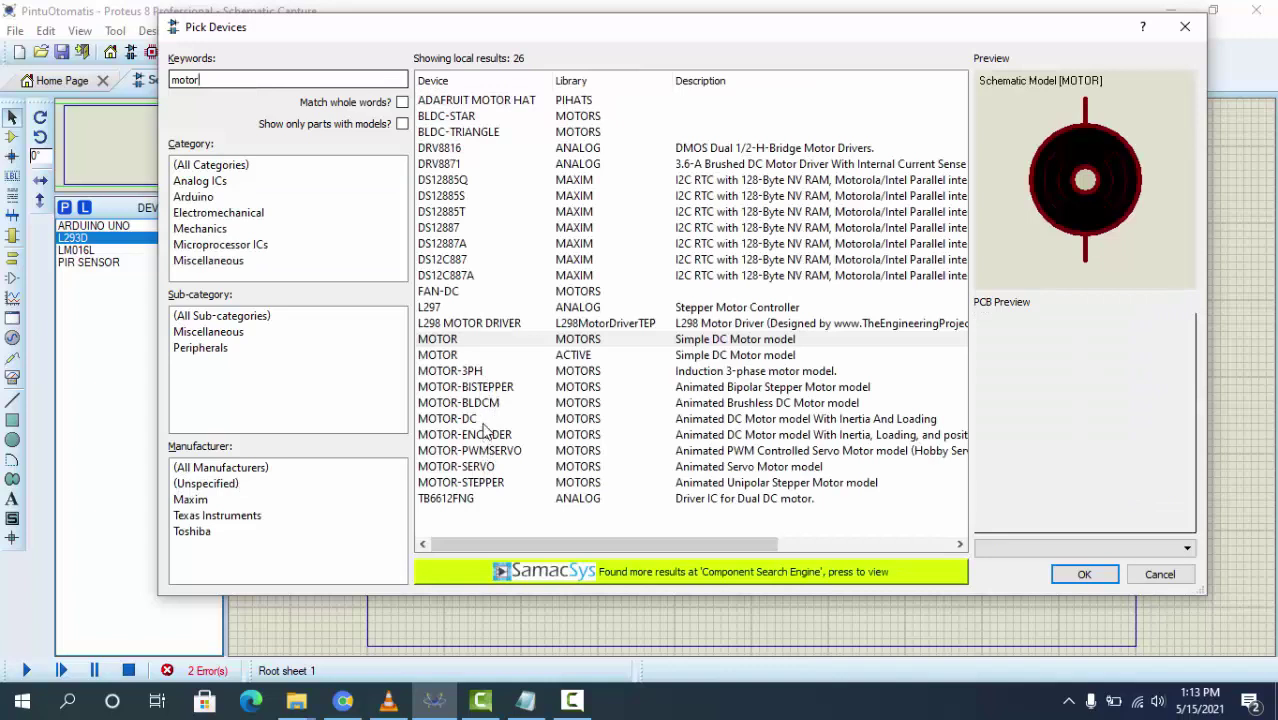
pyautogui.click(484, 420)
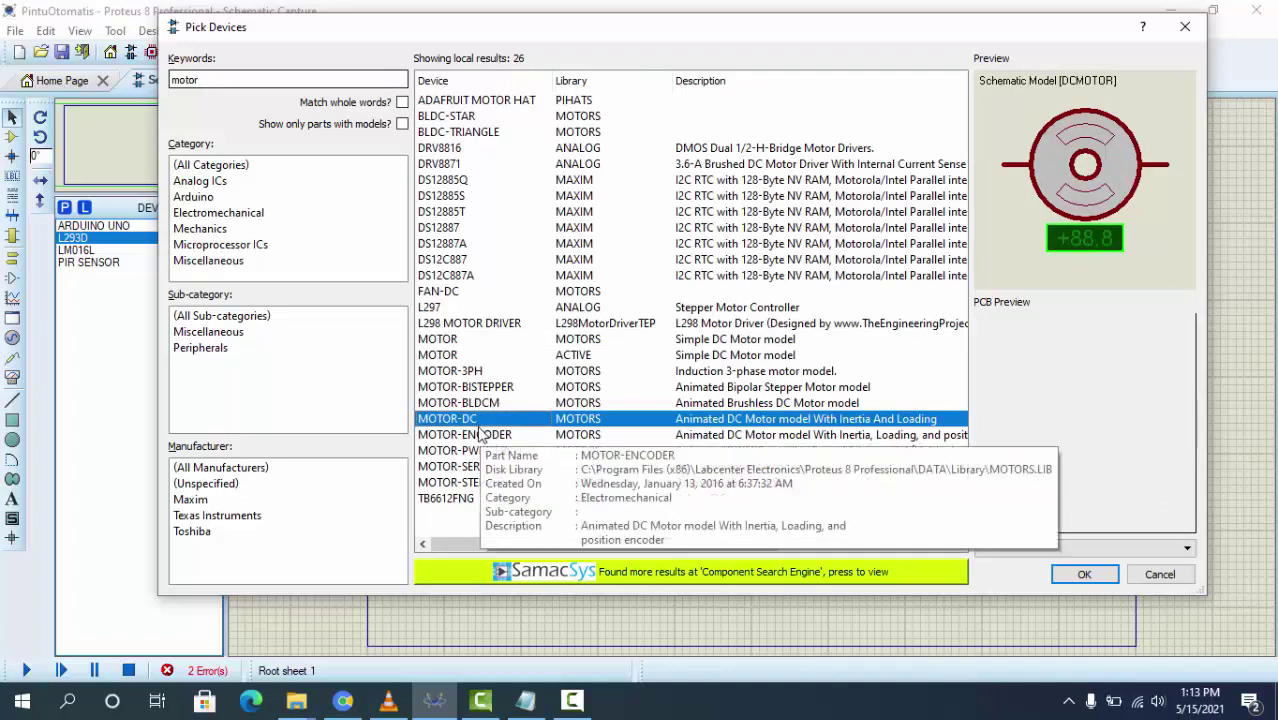
pyautogui.click(489, 340)
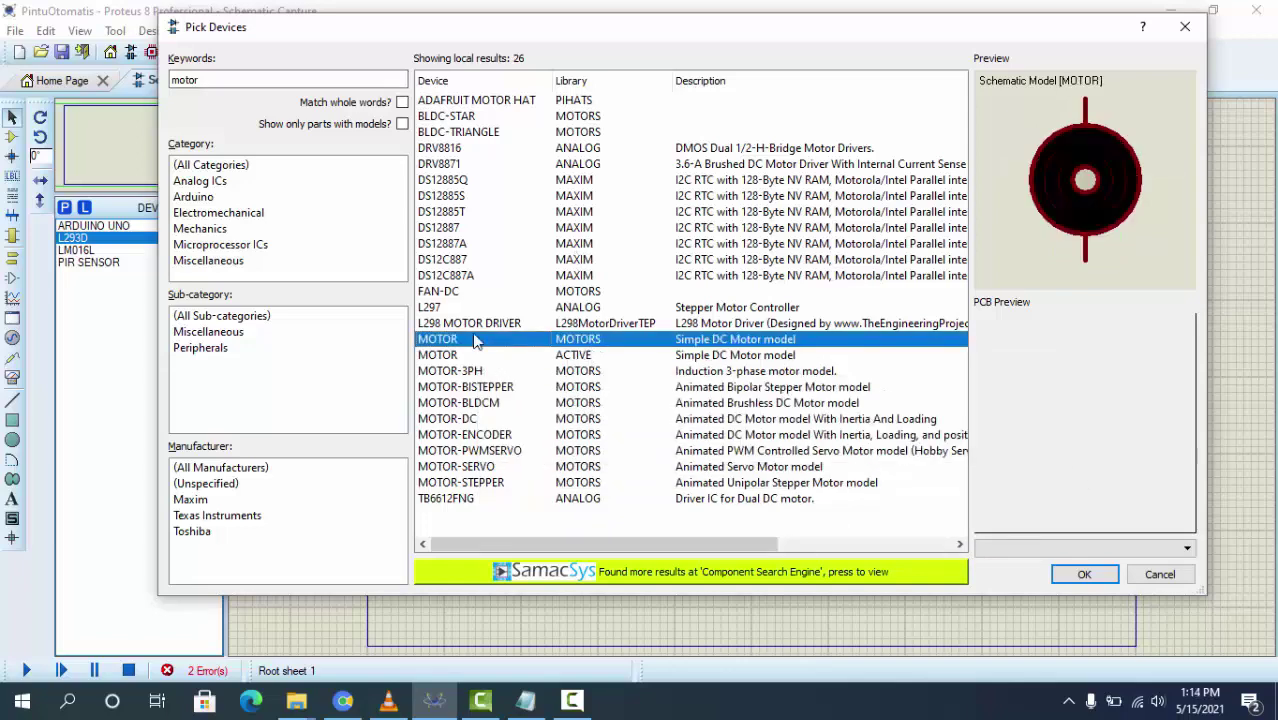
pyautogui.doubleClick(470, 345)
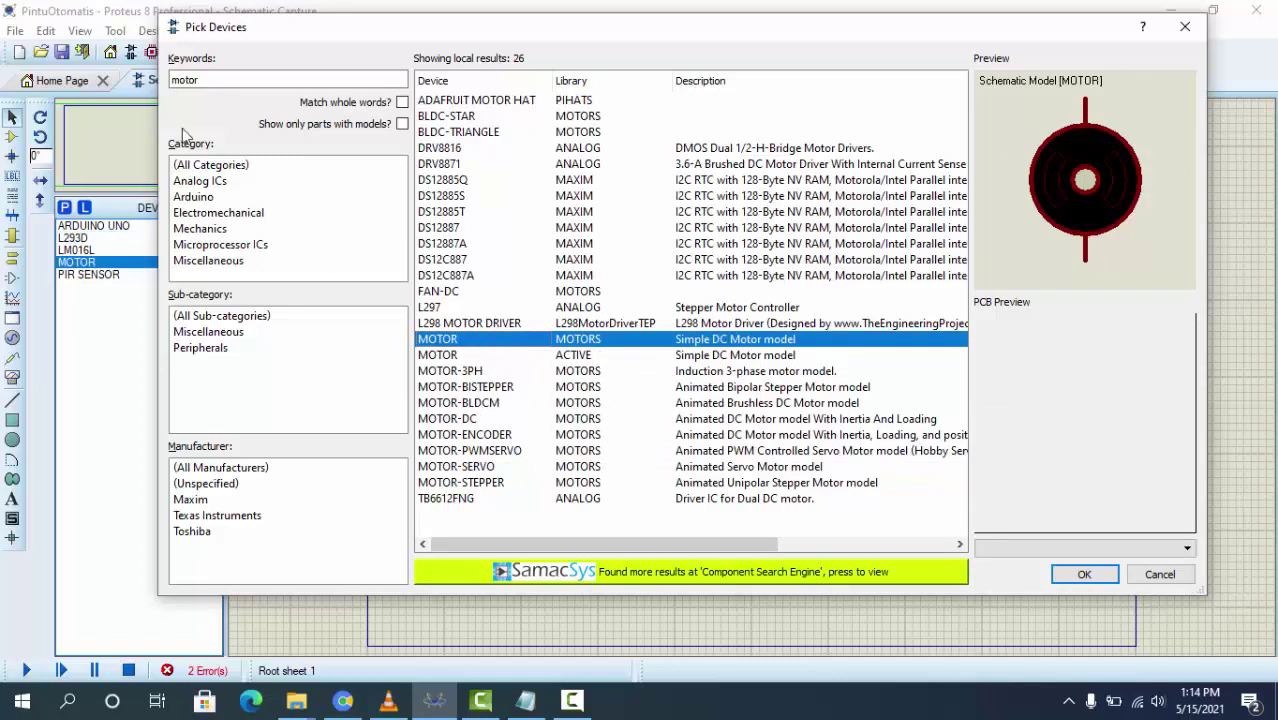
# Search the device library for "resistor" and add the RESISTOR analog primitive from the ASIMMDLS library to the device list
pyautogui.doubleClick(203, 79)
pyautogui.write('re')
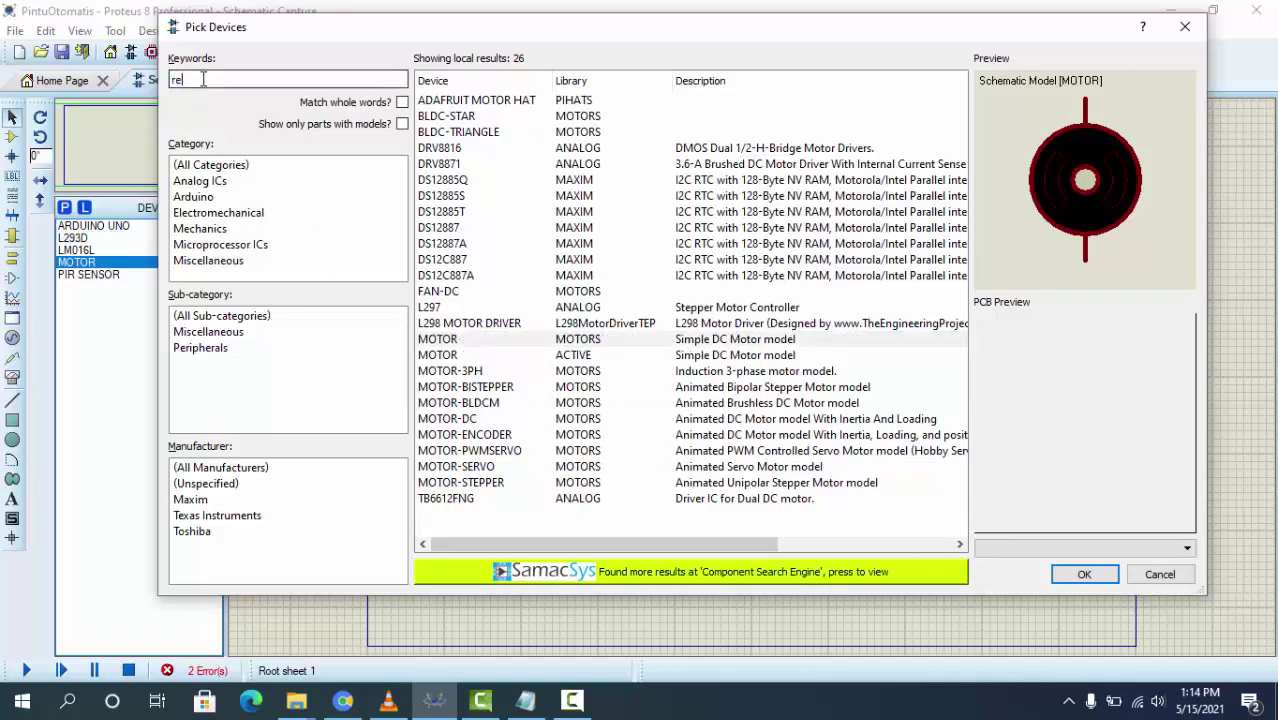
pyautogui.write('sis')
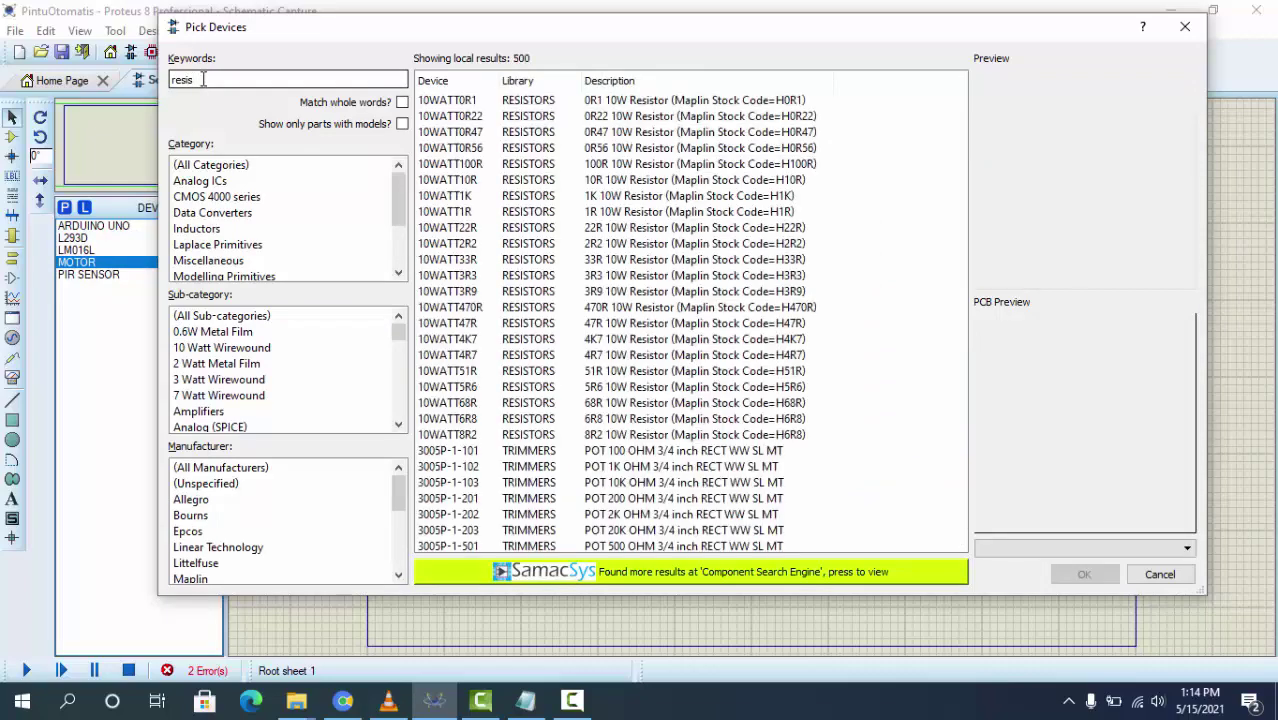
pyautogui.write('t')
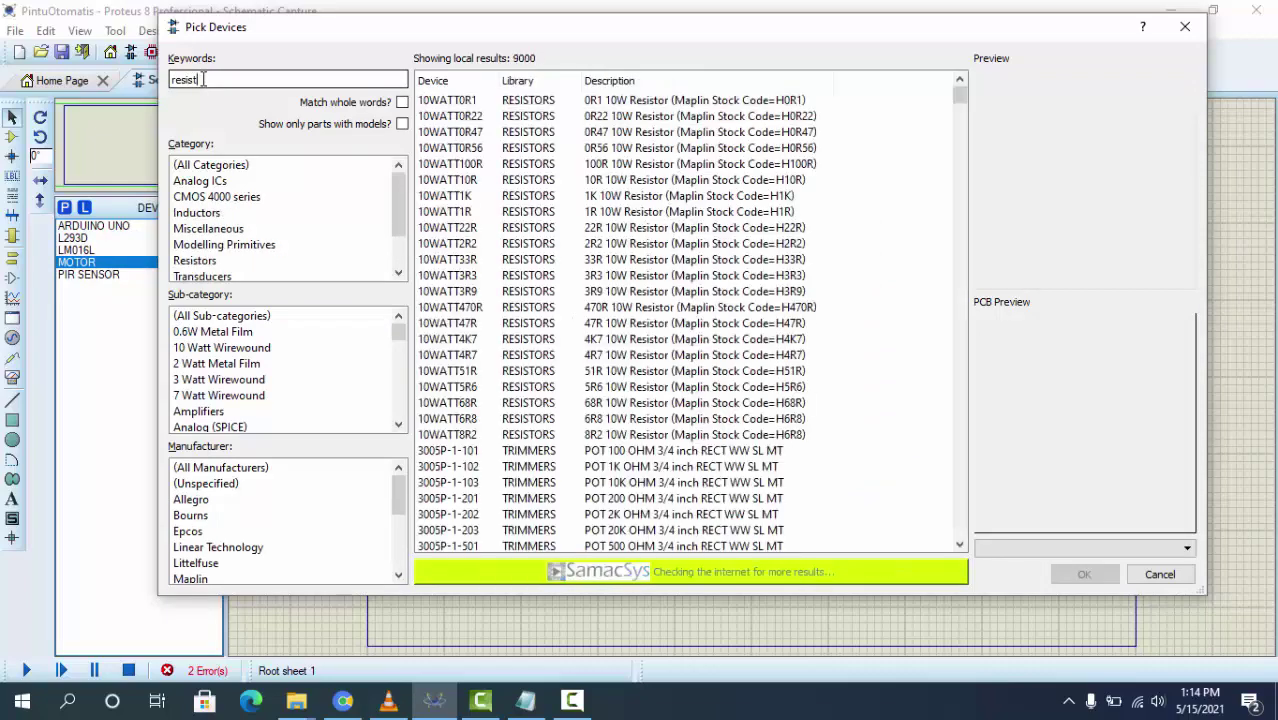
pyautogui.write('or')
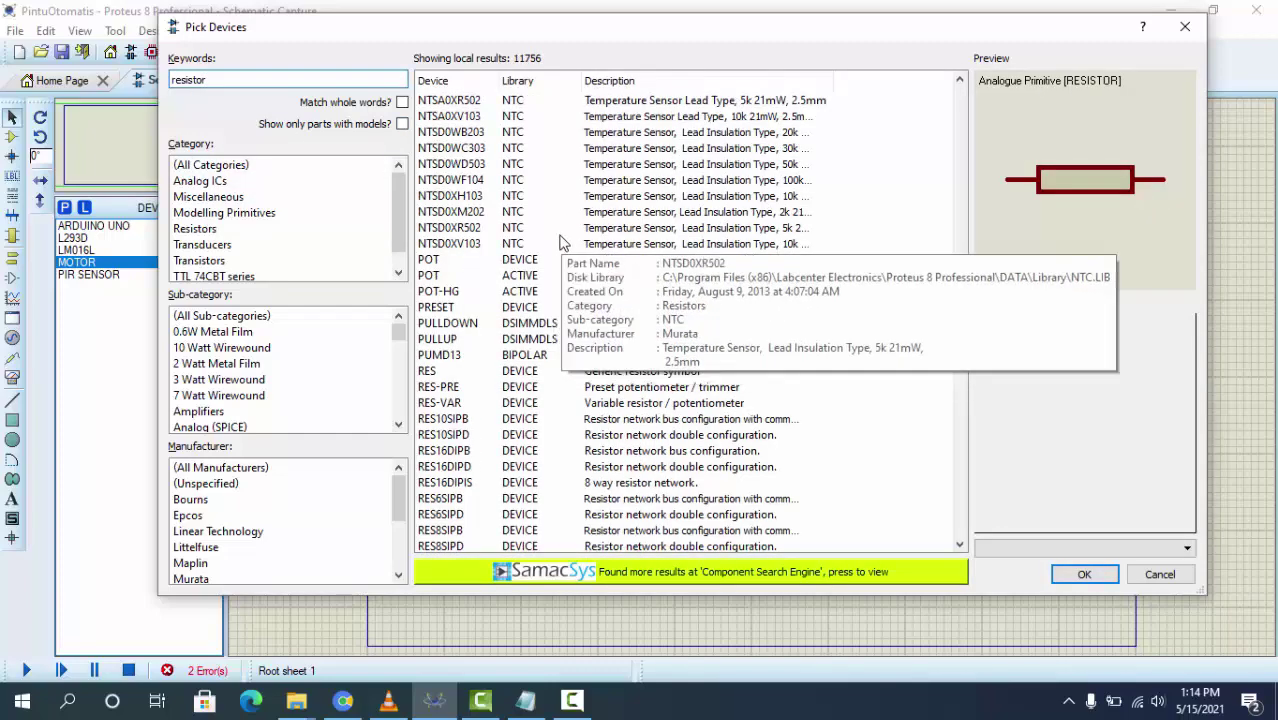
pyautogui.scroll(-2, 562, 243)
pyautogui.scroll(-1, 562, 243)
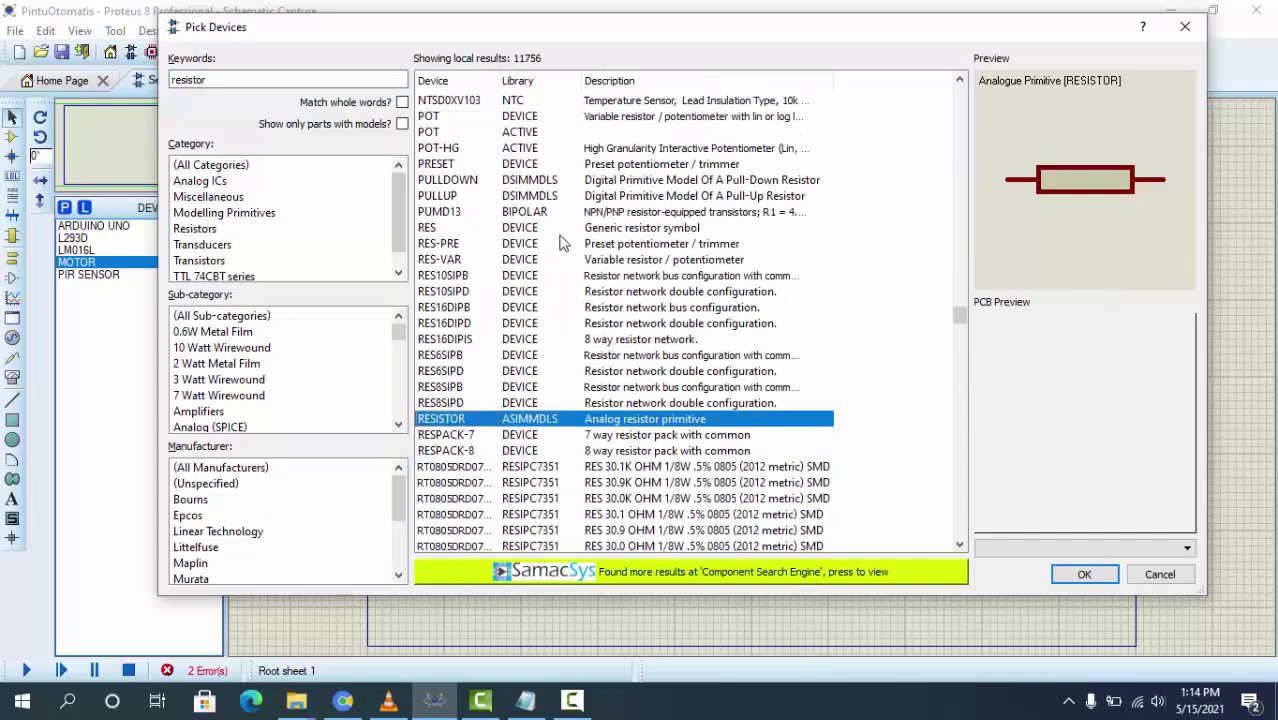
pyautogui.doubleClick(470, 421)
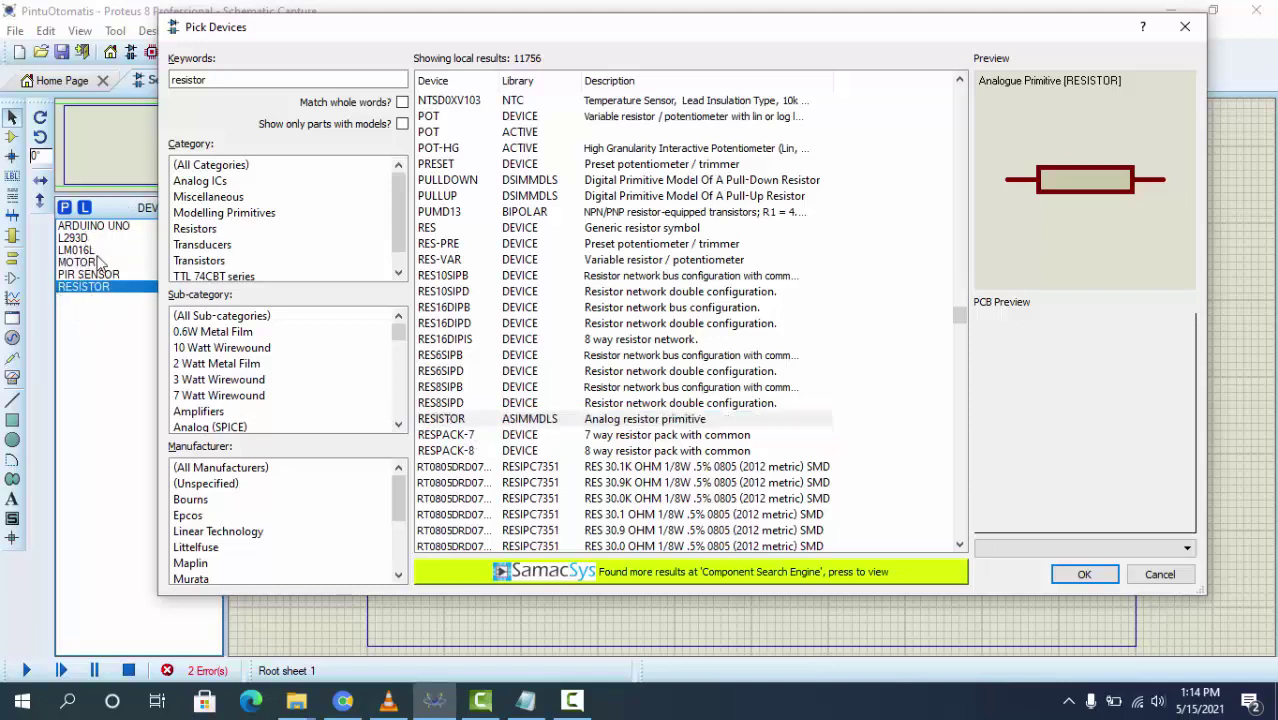
# Search the device library for "logictog" and add the LOGICTOGGLE momentary logic state source to the device list
pyautogui.doubleClick(204, 82)
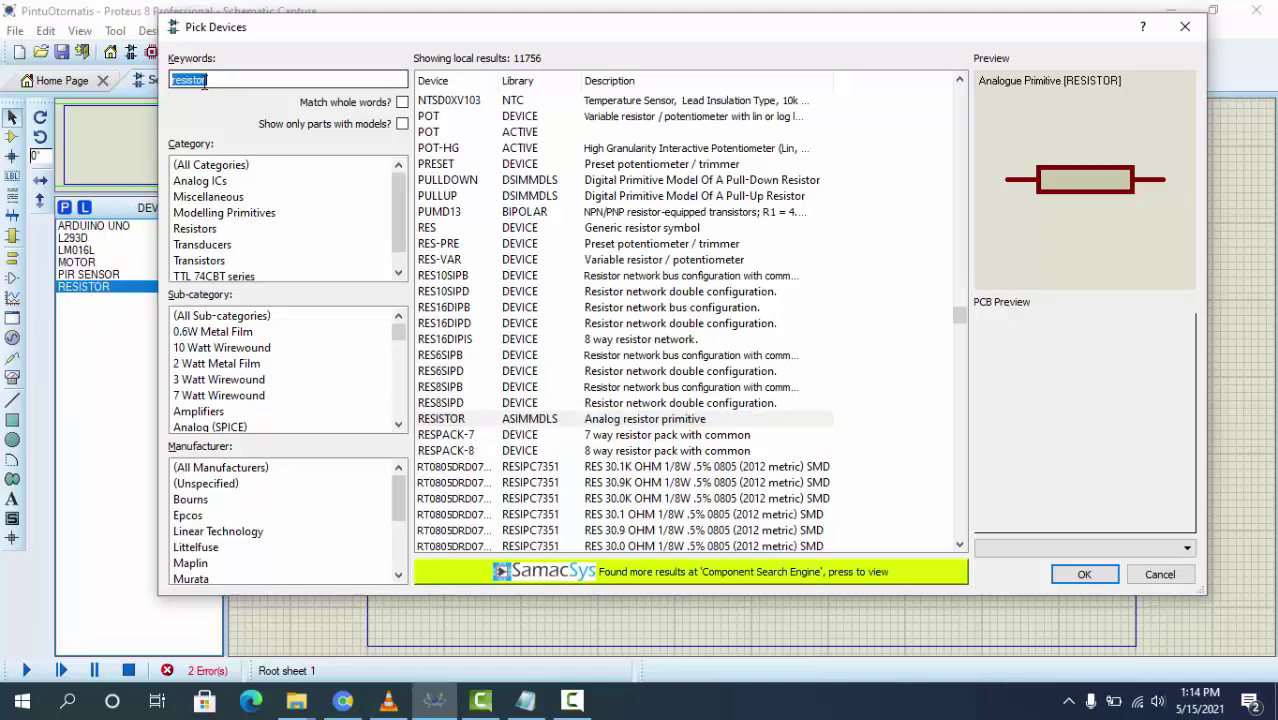
pyautogui.press('BackSpace')
pyautogui.write('logic')
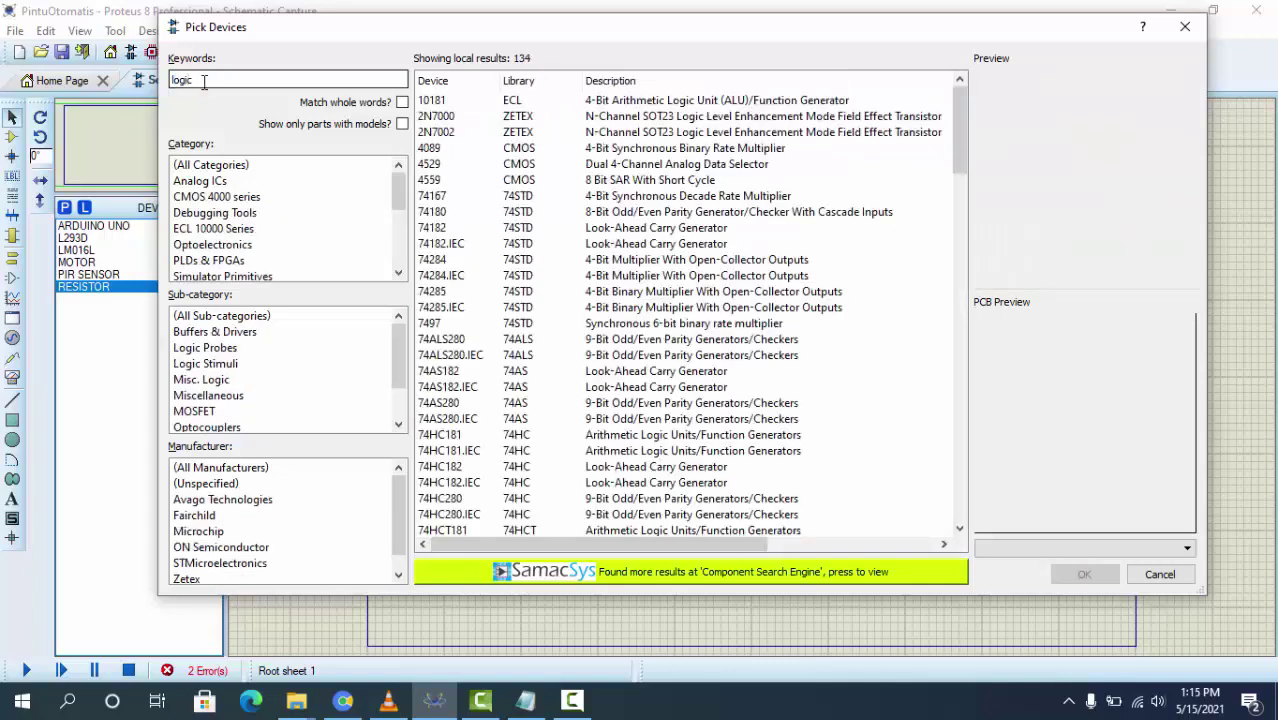
pyautogui.hotkey('alt', 'Tab')
pyautogui.write('ct')
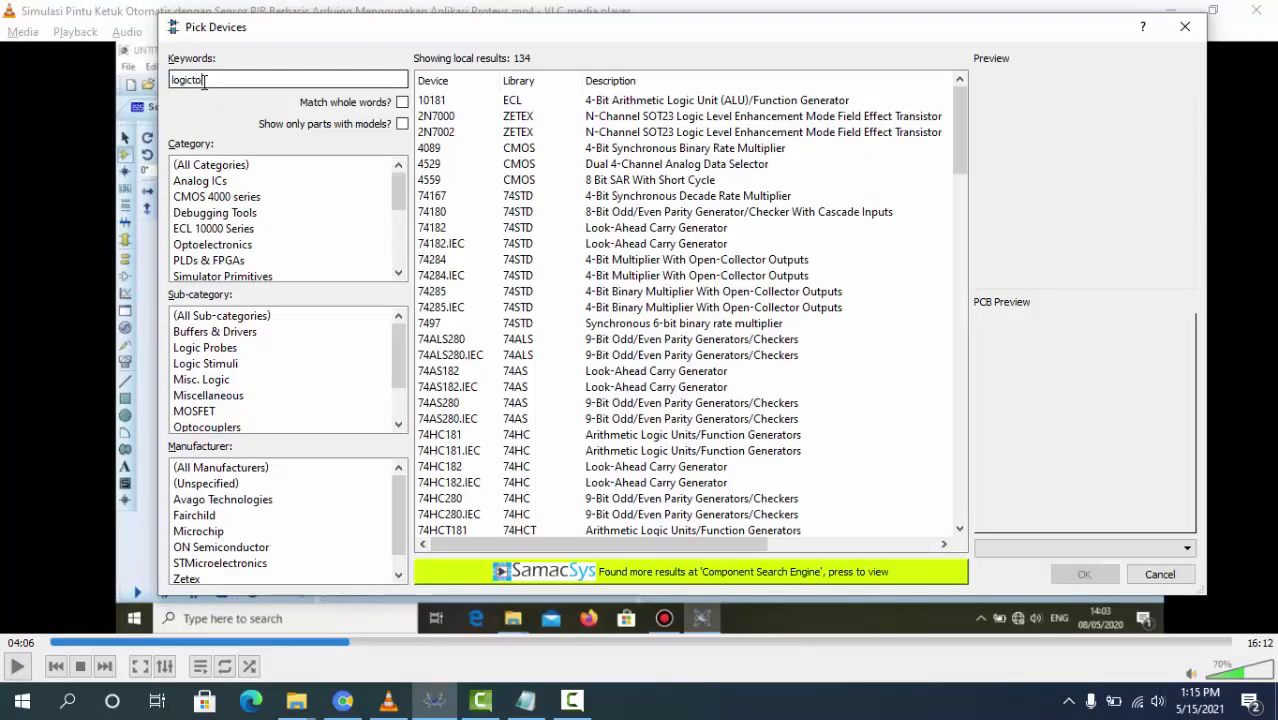
pyautogui.write('on')
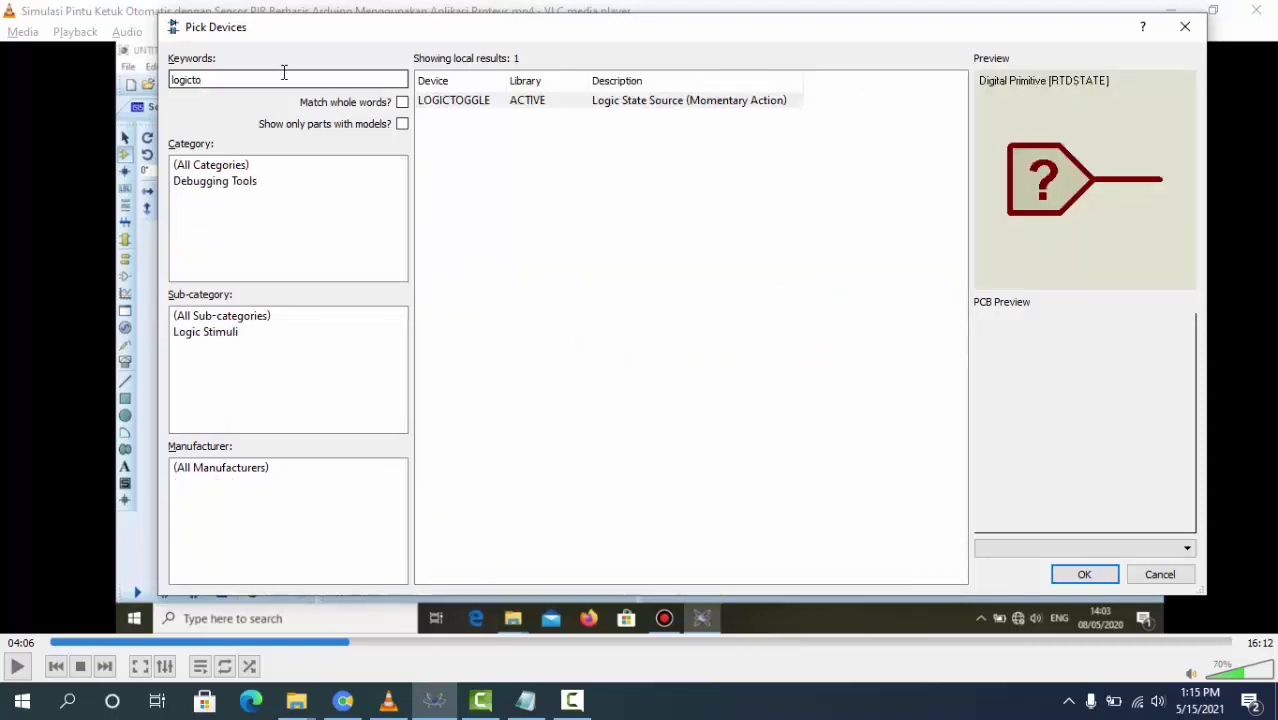
pyautogui.click(490, 103)
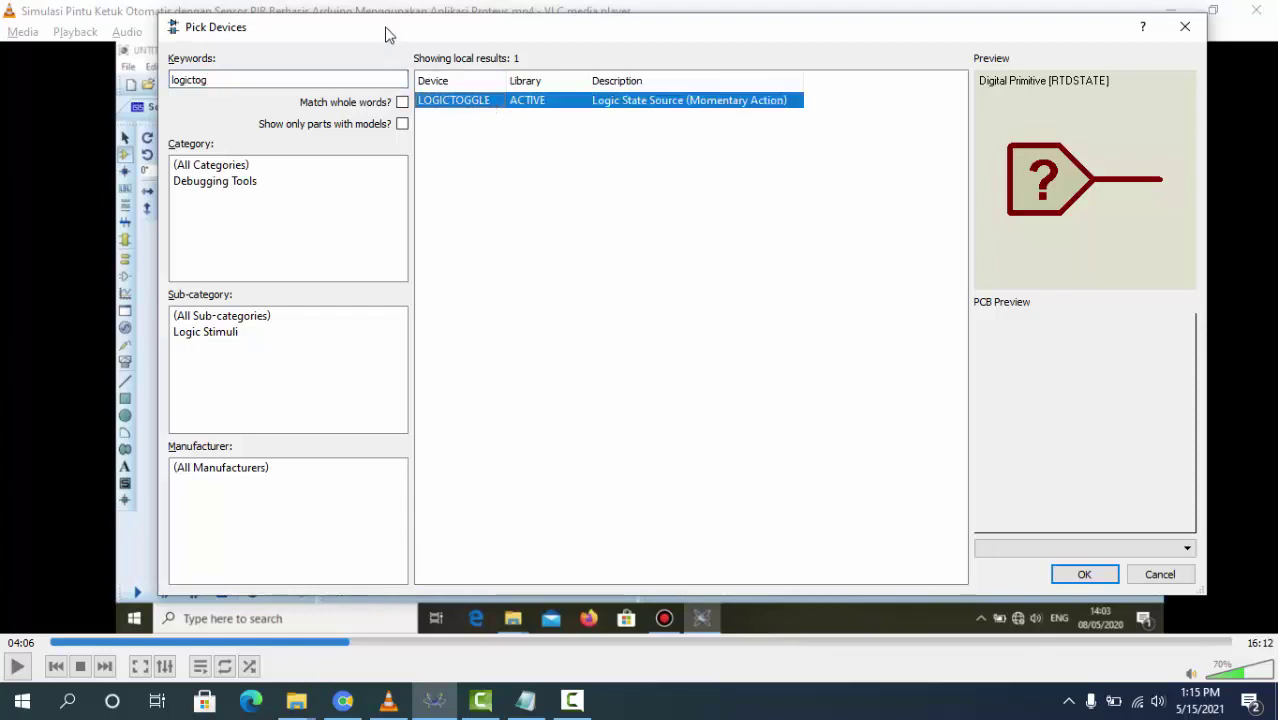
# Move the Pick Devices dialog aside to view the reference video's device list, and switch back to the PintuOtomatis project in Proteus
pyautogui.moveTo(389, 35); pyautogui.dragTo(544, 31)
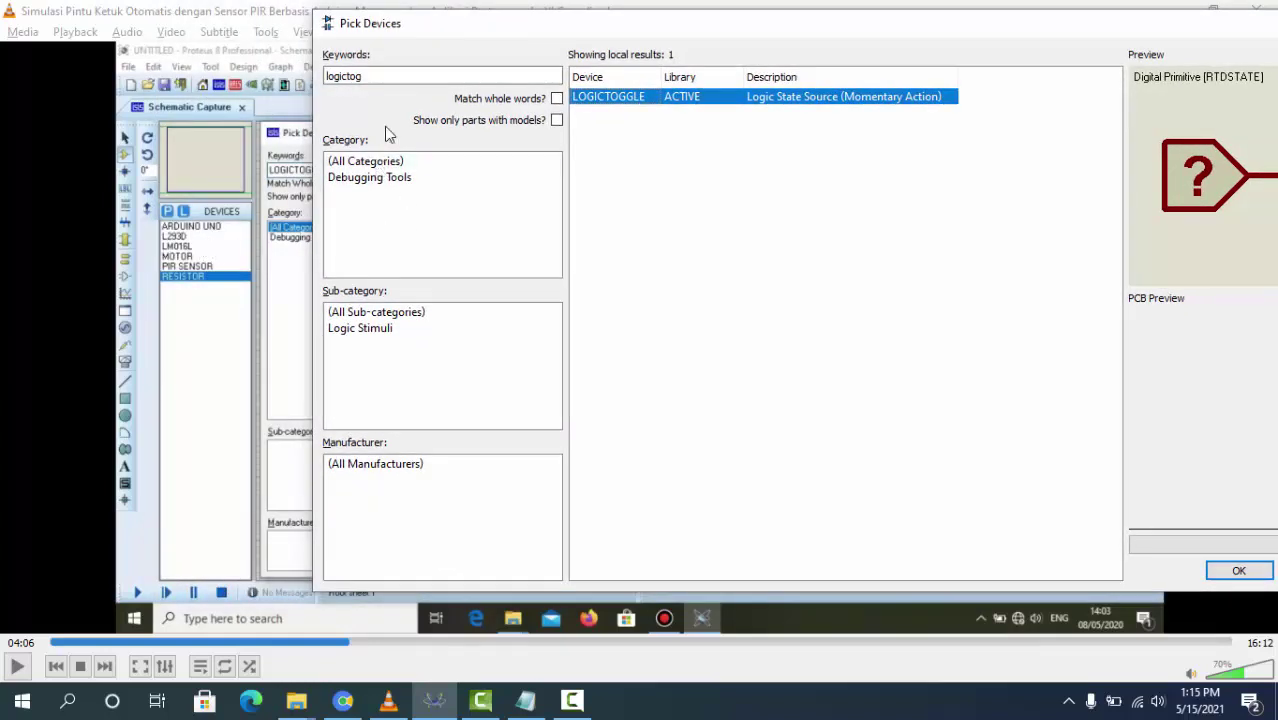
pyautogui.click(452, 707)
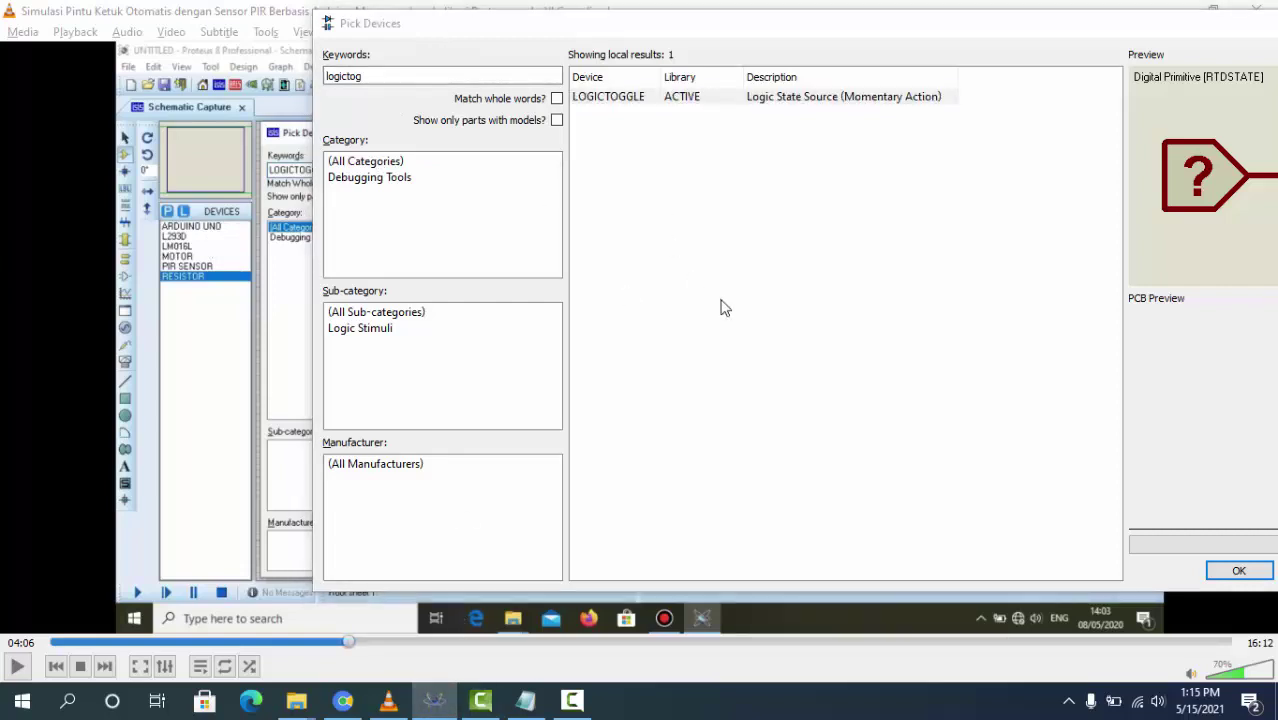
pyautogui.moveTo(434, 697)
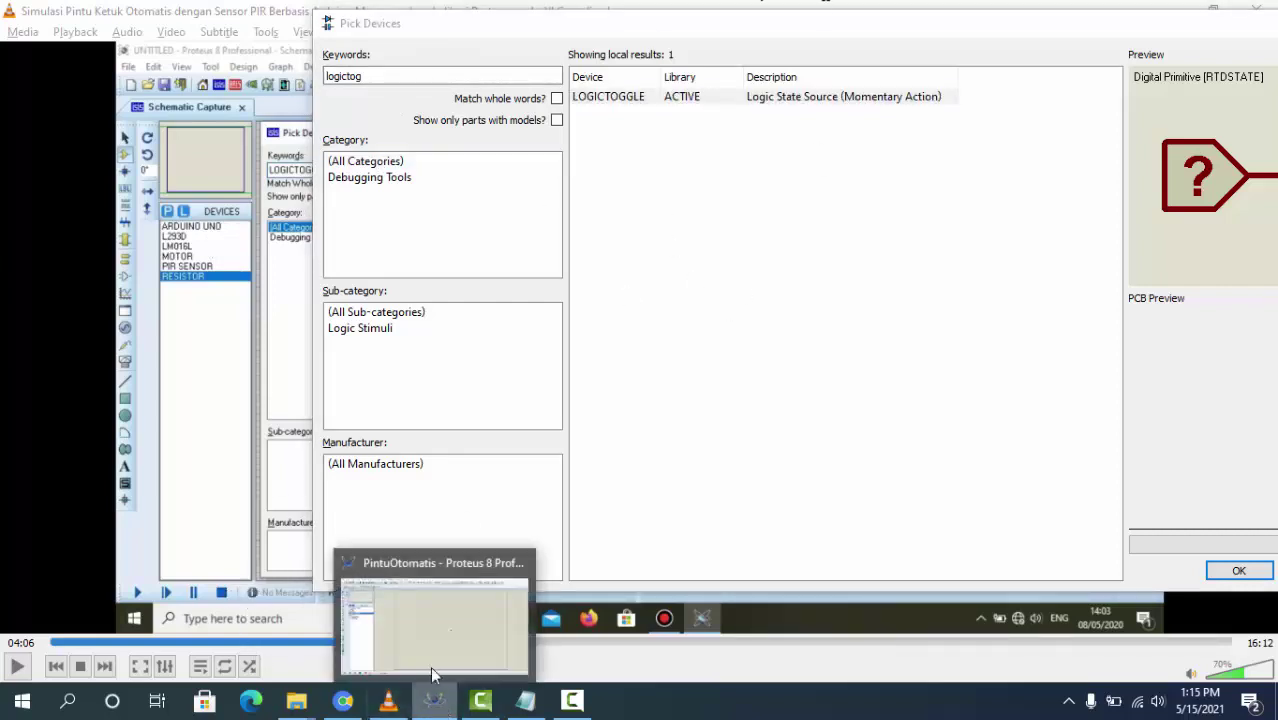
pyautogui.click(415, 612)
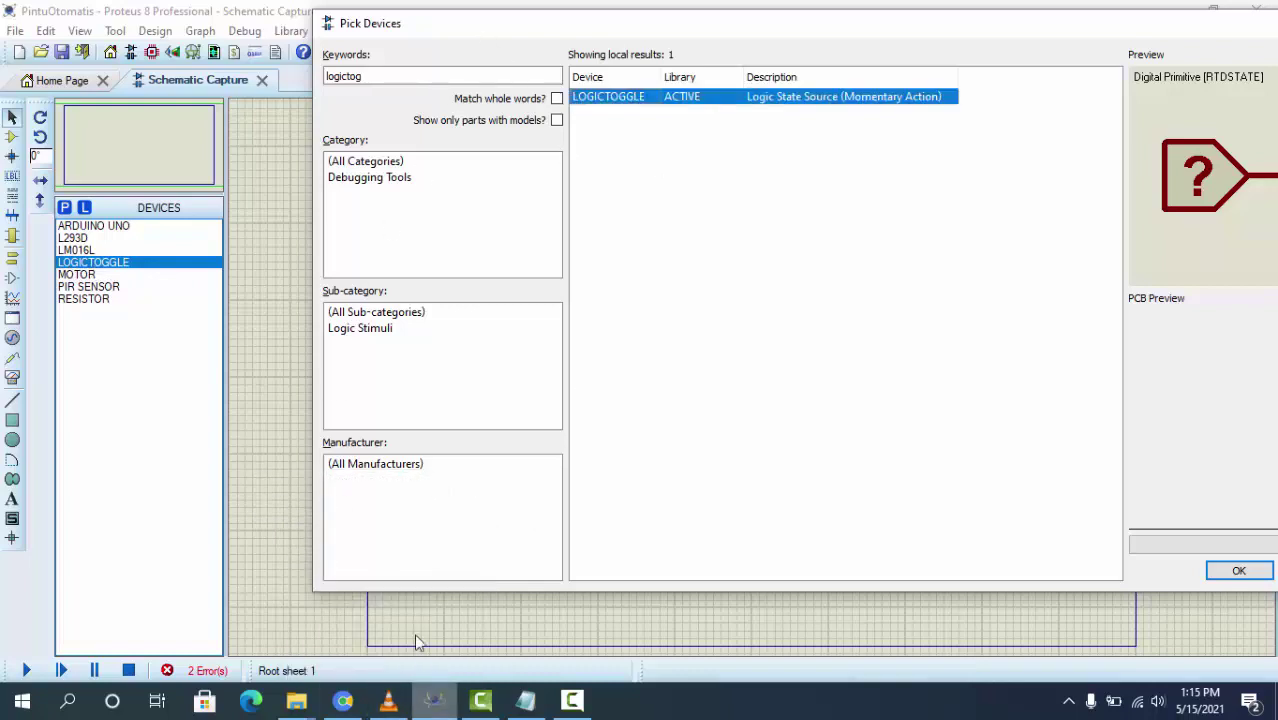
# Search the device library for "logict", select LOGICTOGGLE and finish picking devices
pyautogui.doubleClick(420, 80)
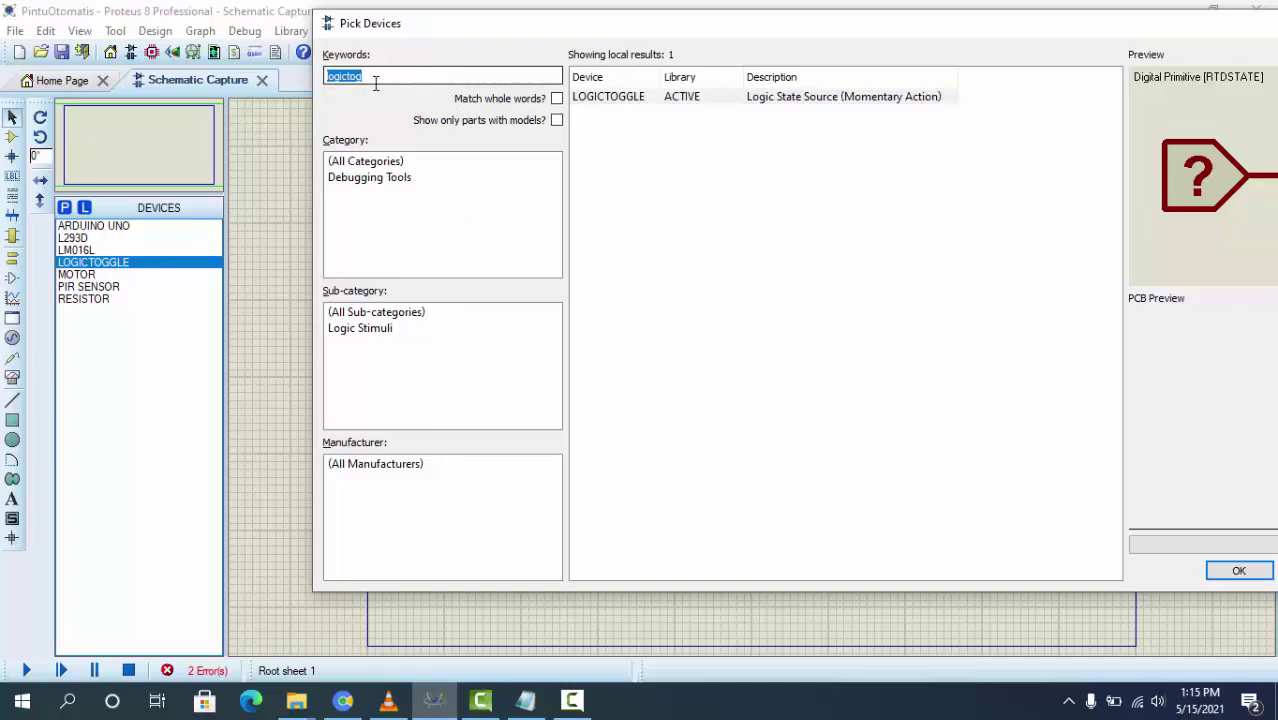
pyautogui.press('BackSpace')
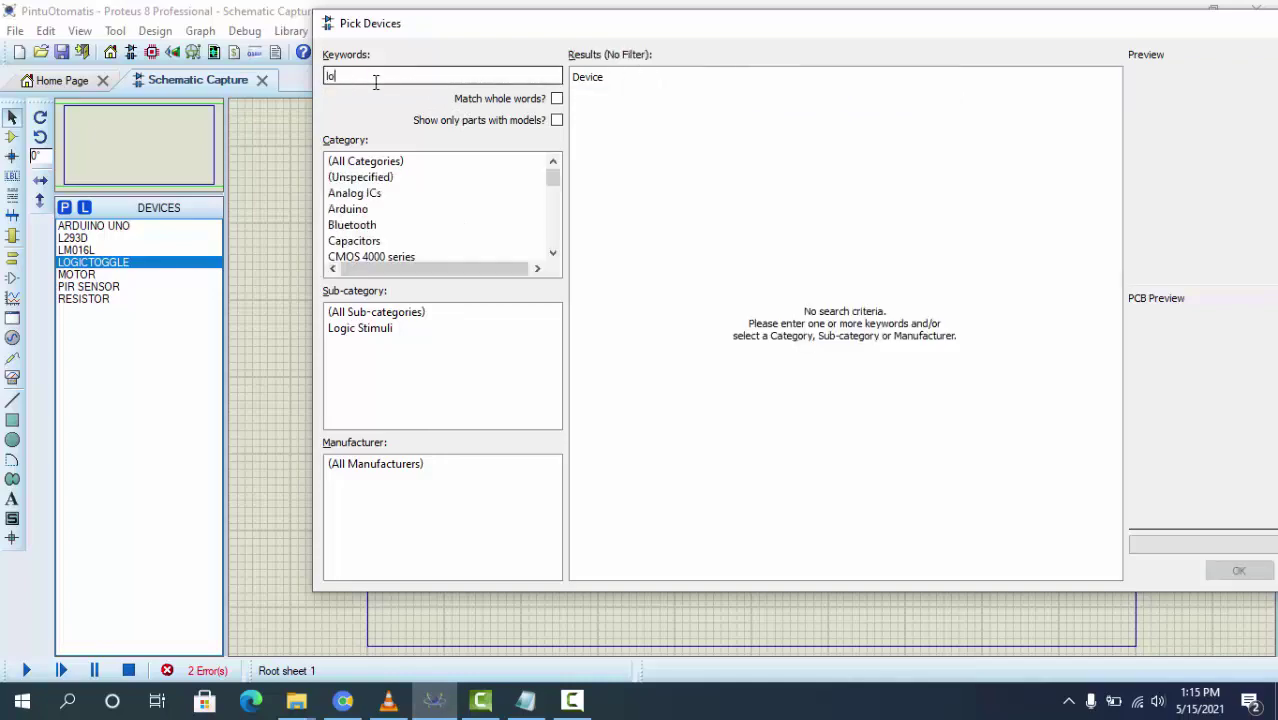
pyautogui.write('logict')
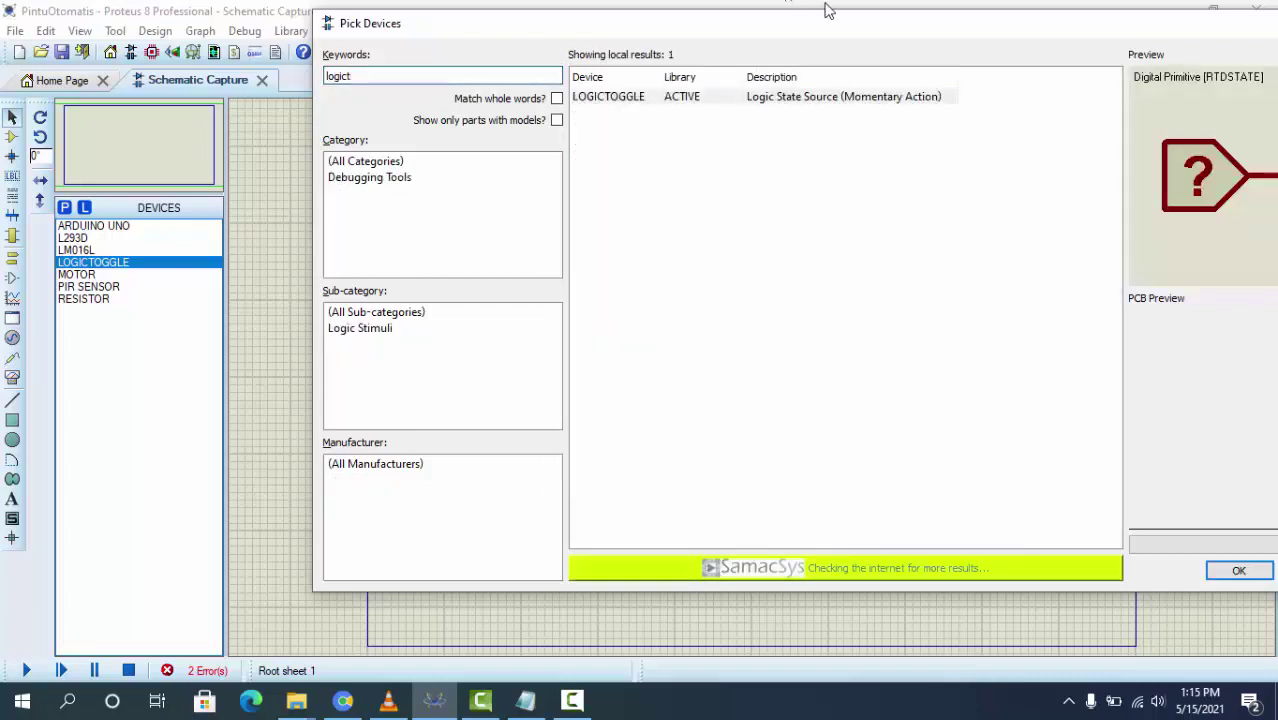
pyautogui.click(641, 100)
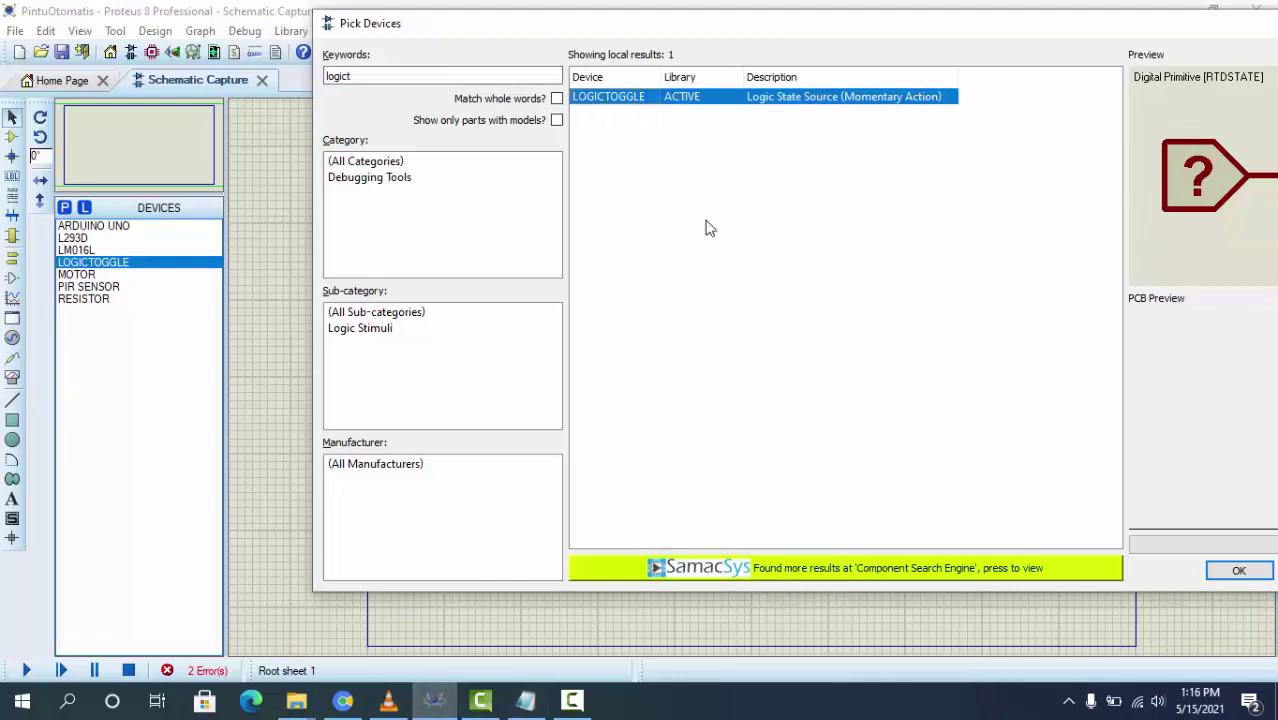
pyautogui.moveTo(972, 38)
pyautogui.mouseDown()
pyautogui.moveTo(950, 26)
pyautogui.moveTo(682, 26)
pyautogui.mouseUp()
pyautogui.click(1050, 573)
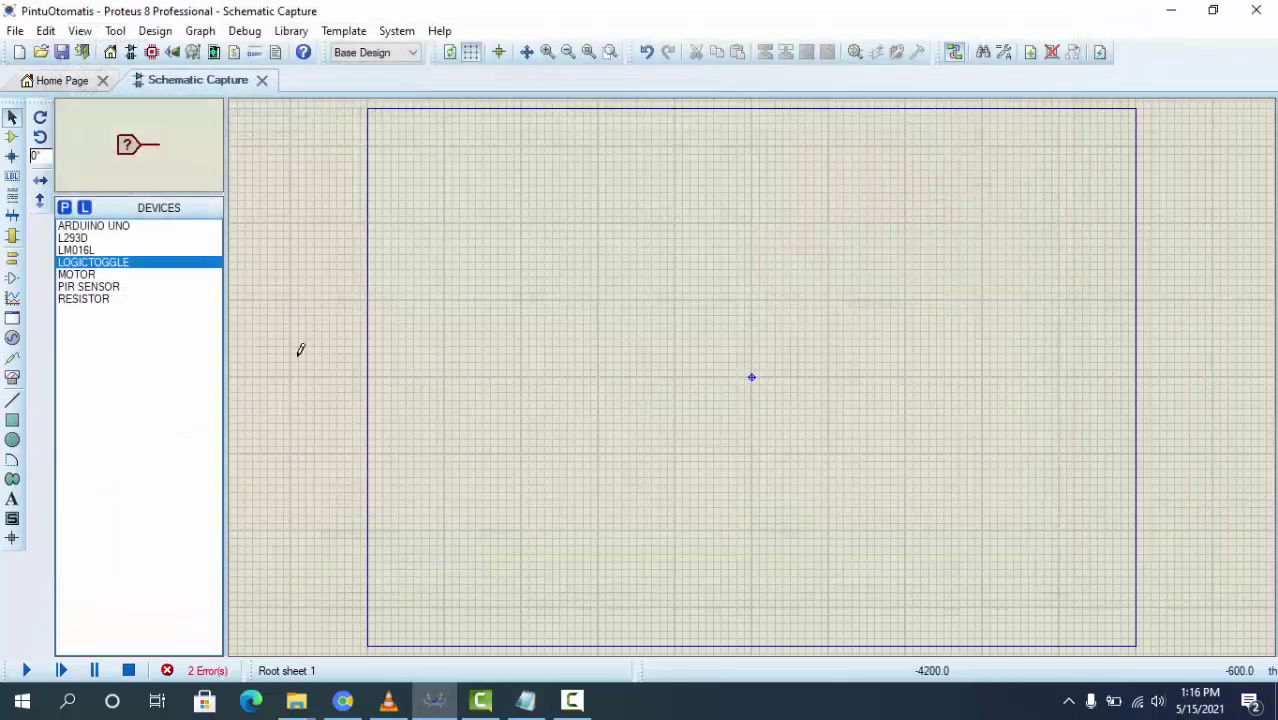
# Place the L293D motor driver at the centre of the schematic sheet
pyautogui.click(103, 238)
pyautogui.click(91, 265)
pyautogui.click(93, 230)
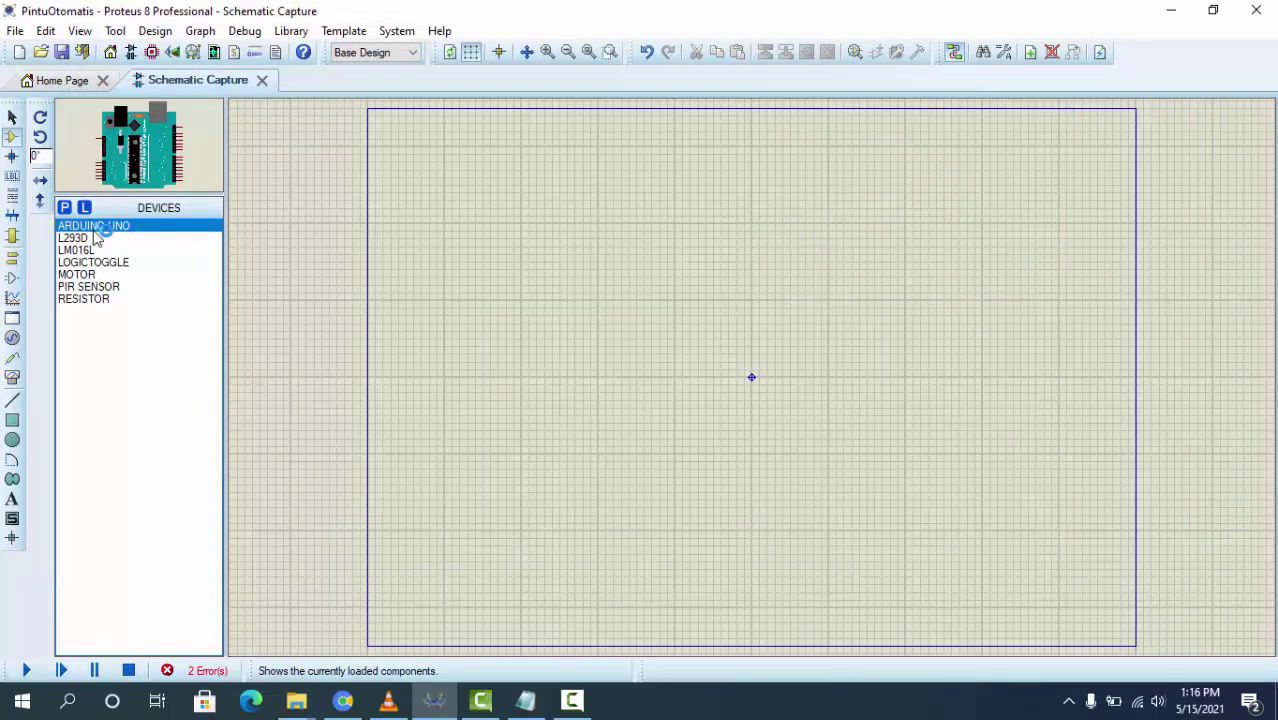
pyautogui.click(95, 236)
pyautogui.click(701, 338)
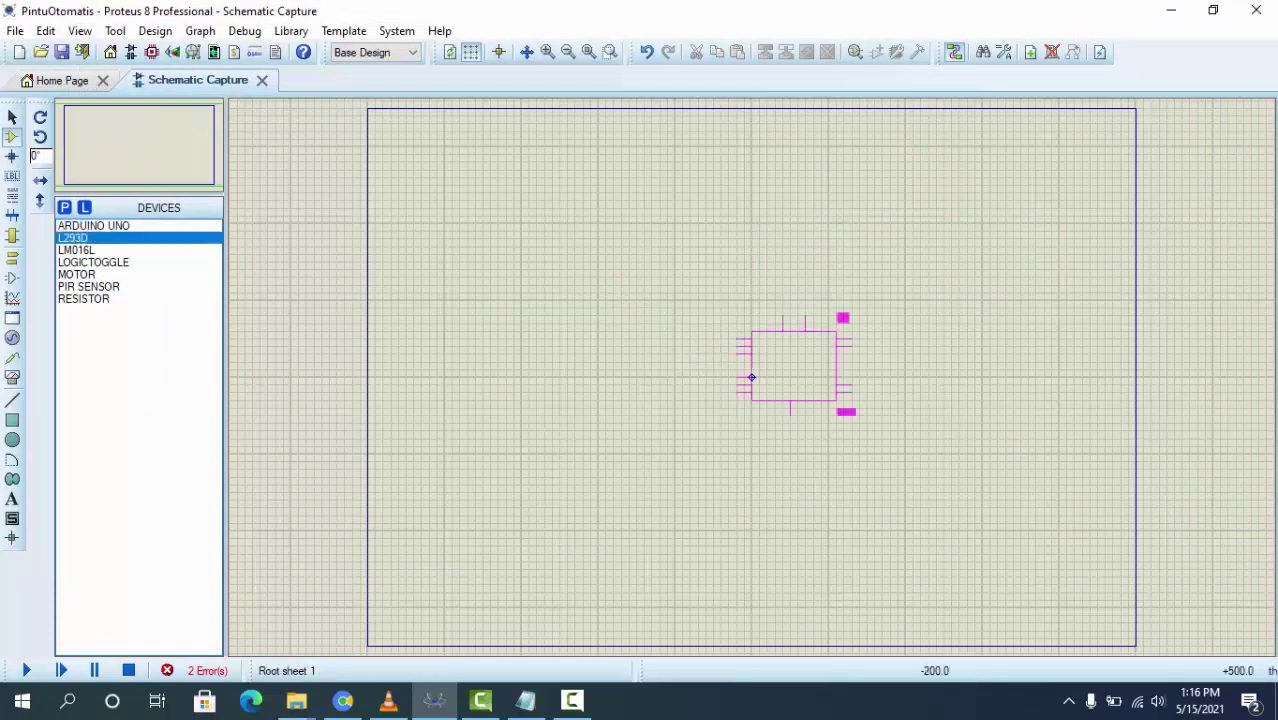
pyautogui.click(748, 366)
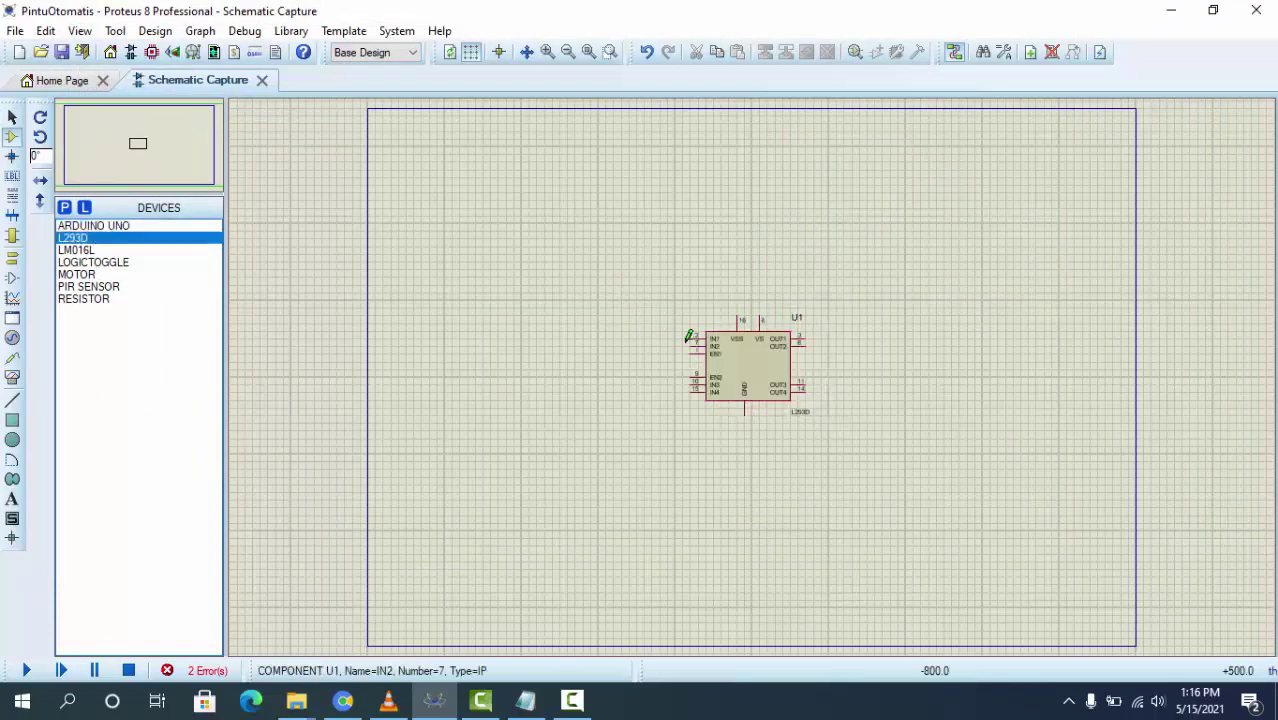
# Place the ARDUINO UNO board directly above the L293D driver, near the upper edge of the sheet
pyautogui.click(93, 226)
pyautogui.click(711, 234)
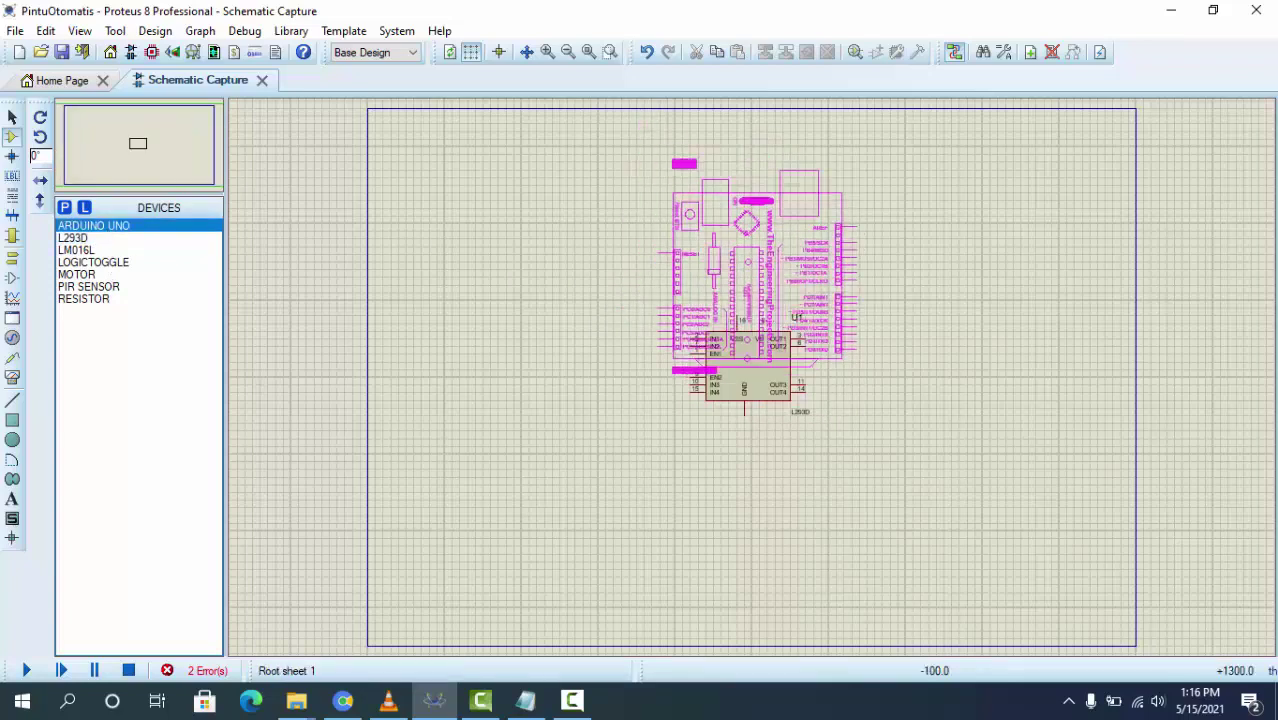
pyautogui.click(719, 196)
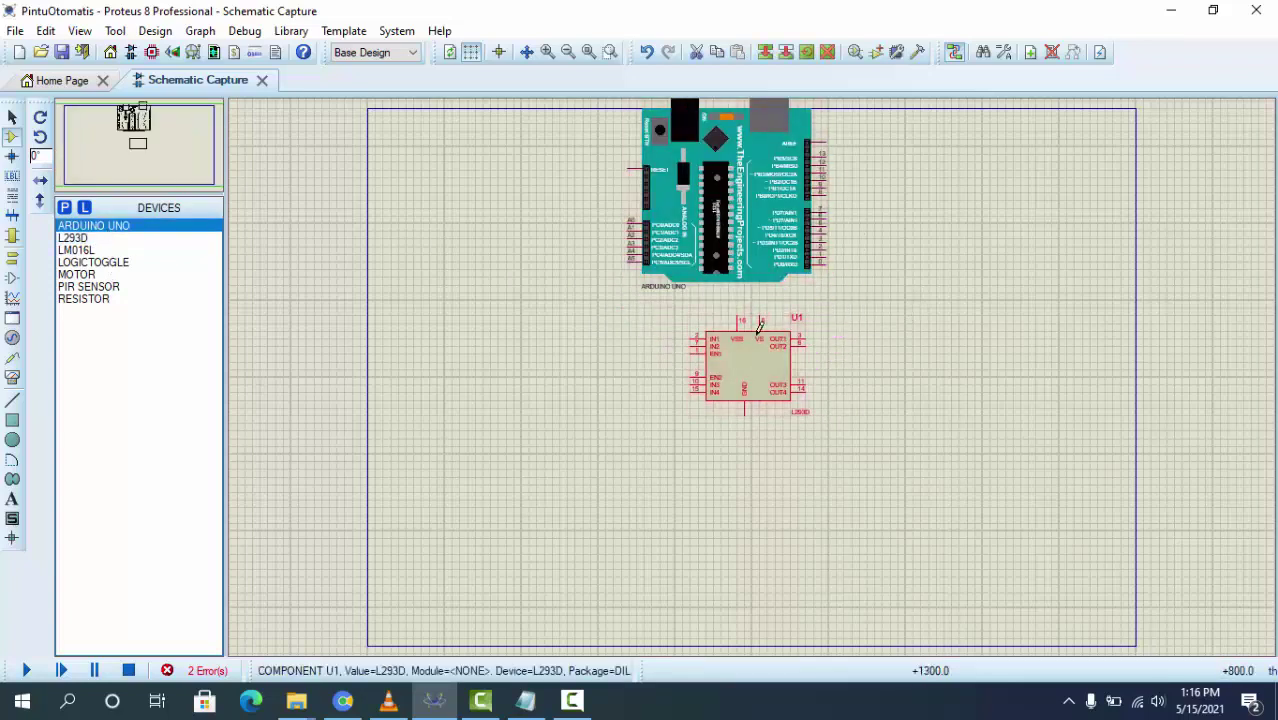
# Move the L293D driver to the right part of the sheet and the Arduino Uno down to the sheet's centre
pyautogui.click(12, 117)
pyautogui.moveTo(731, 355); pyautogui.dragTo(938, 285)
pyautogui.moveTo(719, 207); pyautogui.dragTo(696, 402)
# Place the LM016L LCD above the space between the Arduino Uno and the L293D driver
pyautogui.click(108, 240)
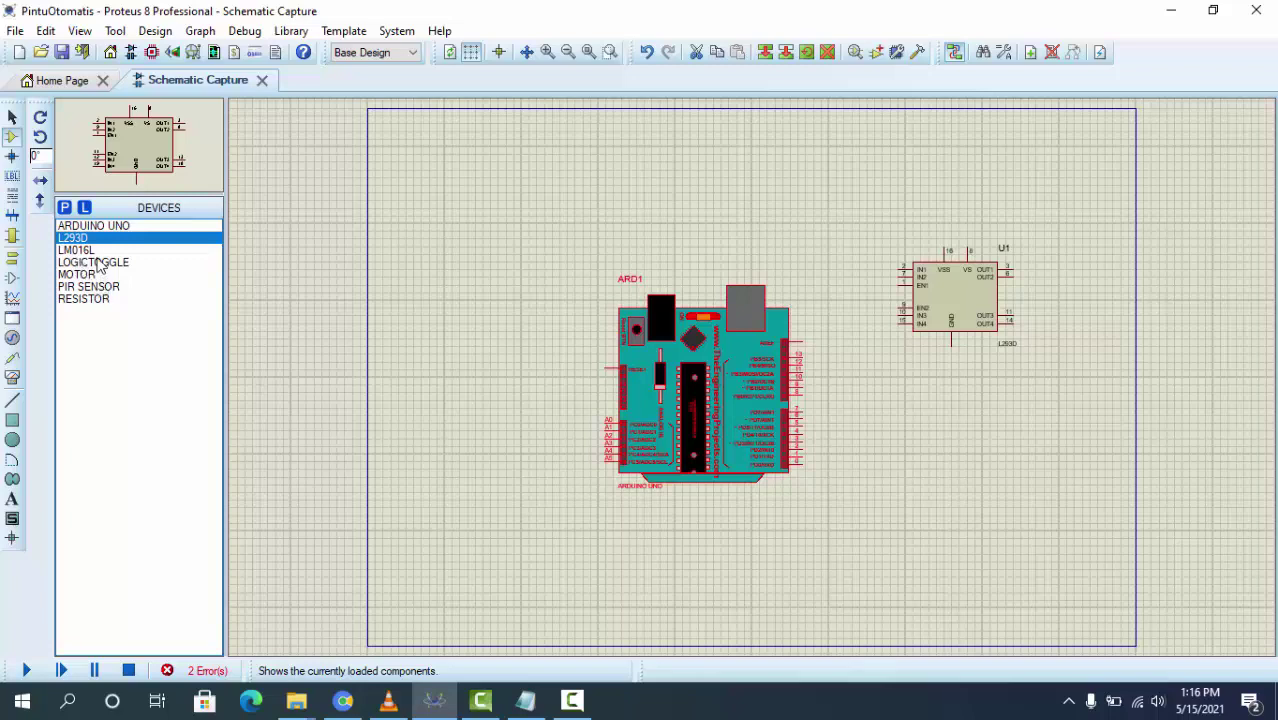
pyautogui.click(106, 251)
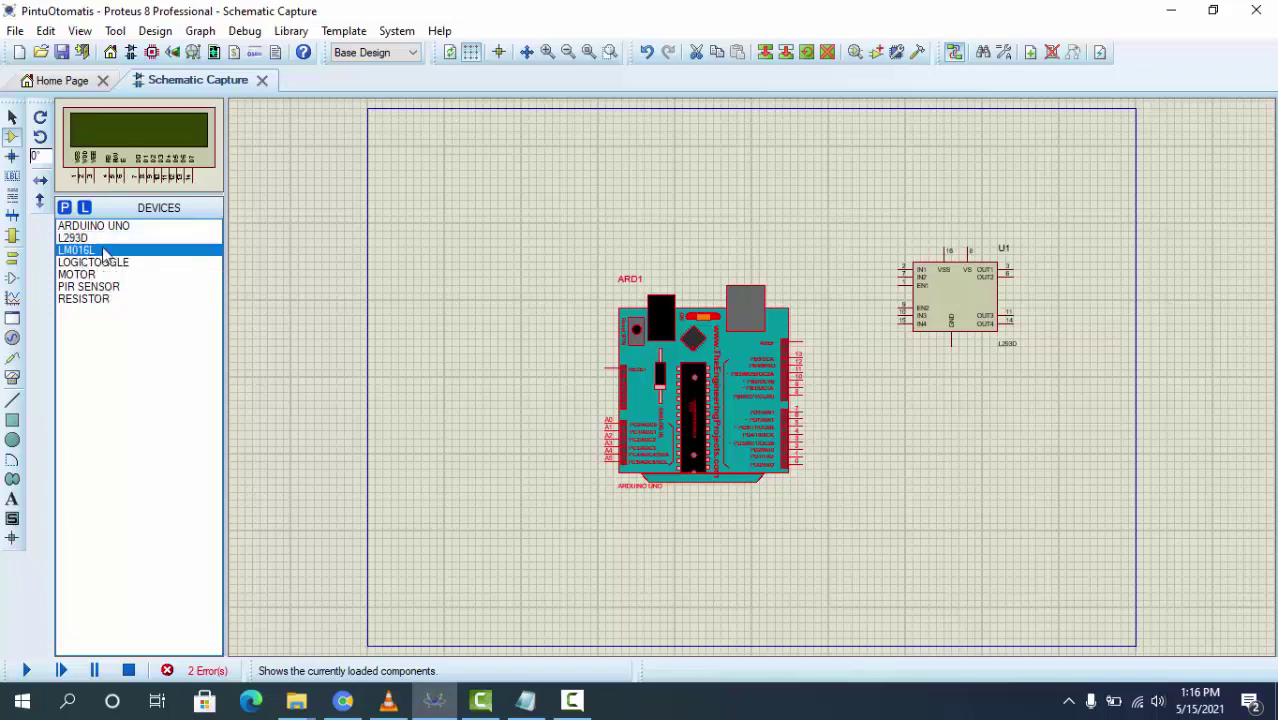
pyautogui.click(92, 262)
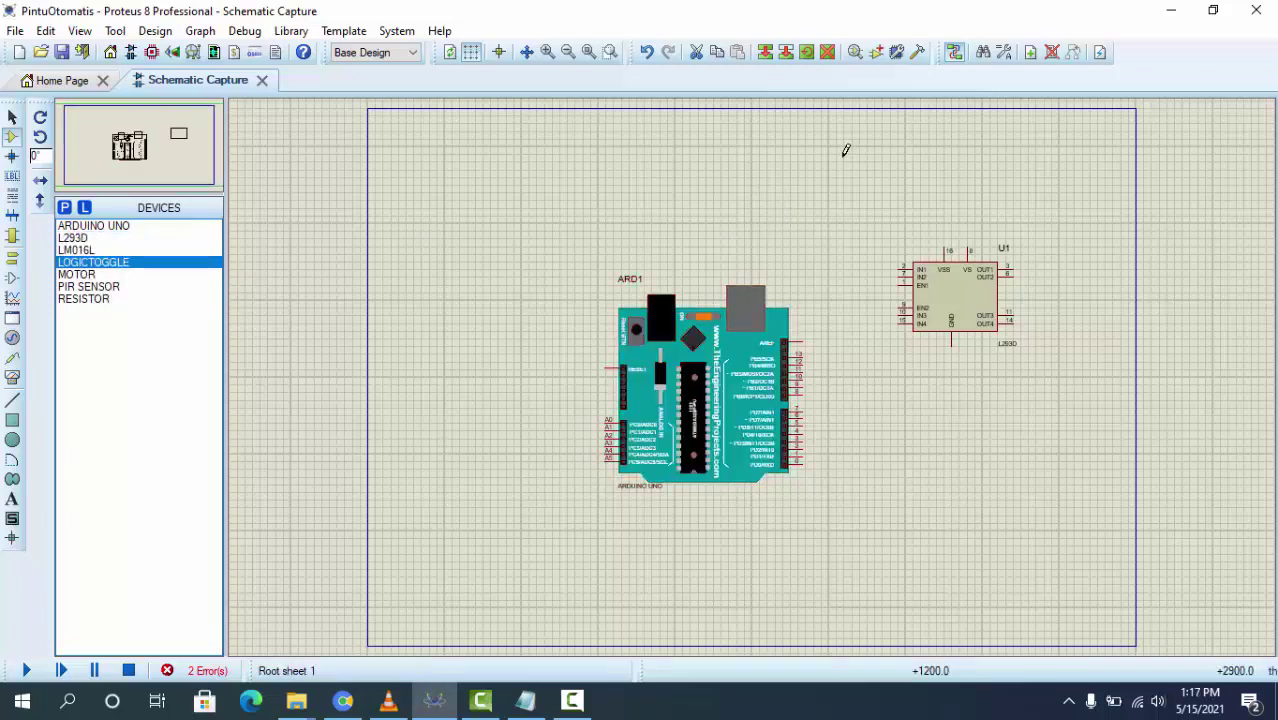
pyautogui.click(76, 250)
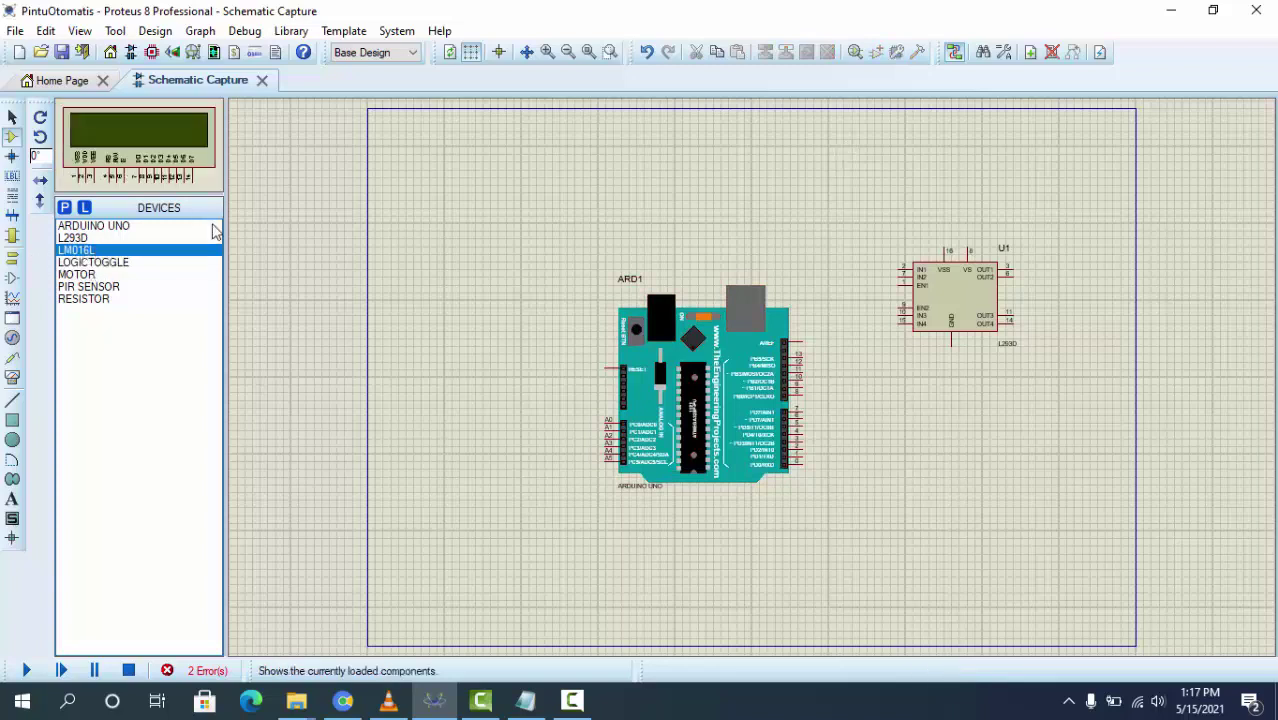
pyautogui.click(826, 123)
pyautogui.click(836, 200)
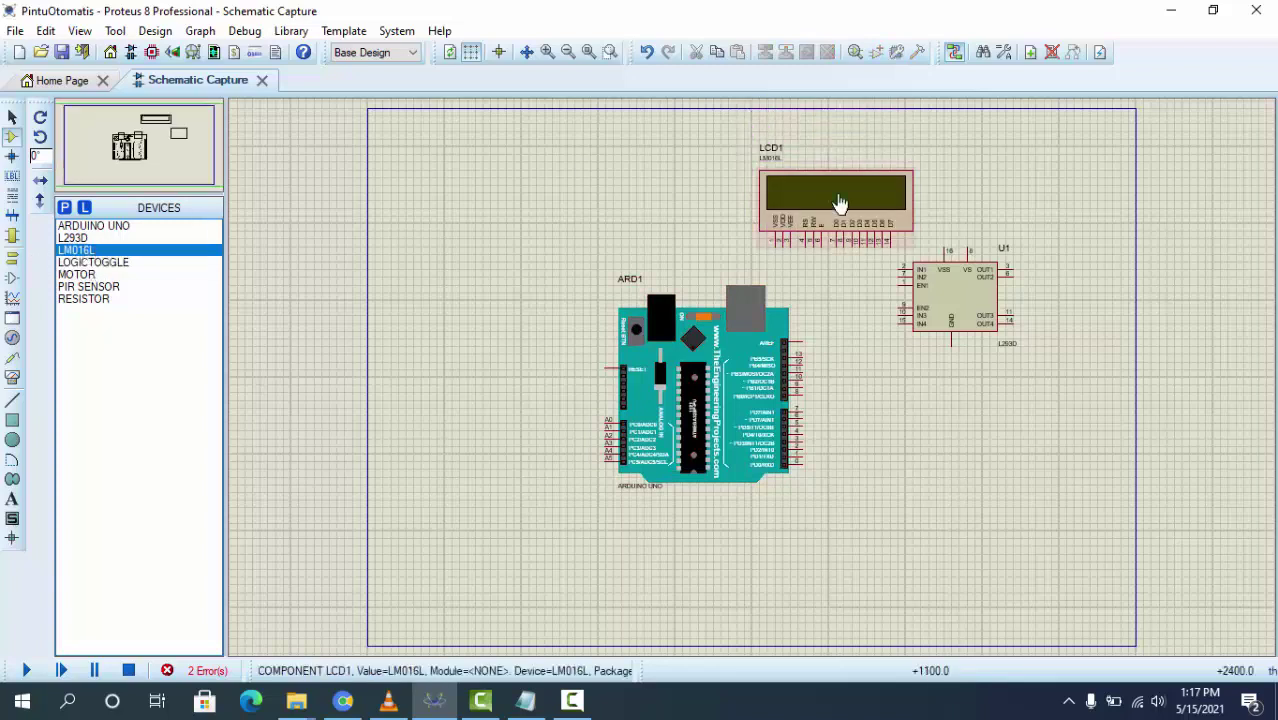
# Reposition the Arduino Uno slightly left of and below the sheet's centre
pyautogui.click(12, 117)
pyautogui.click(640, 300)
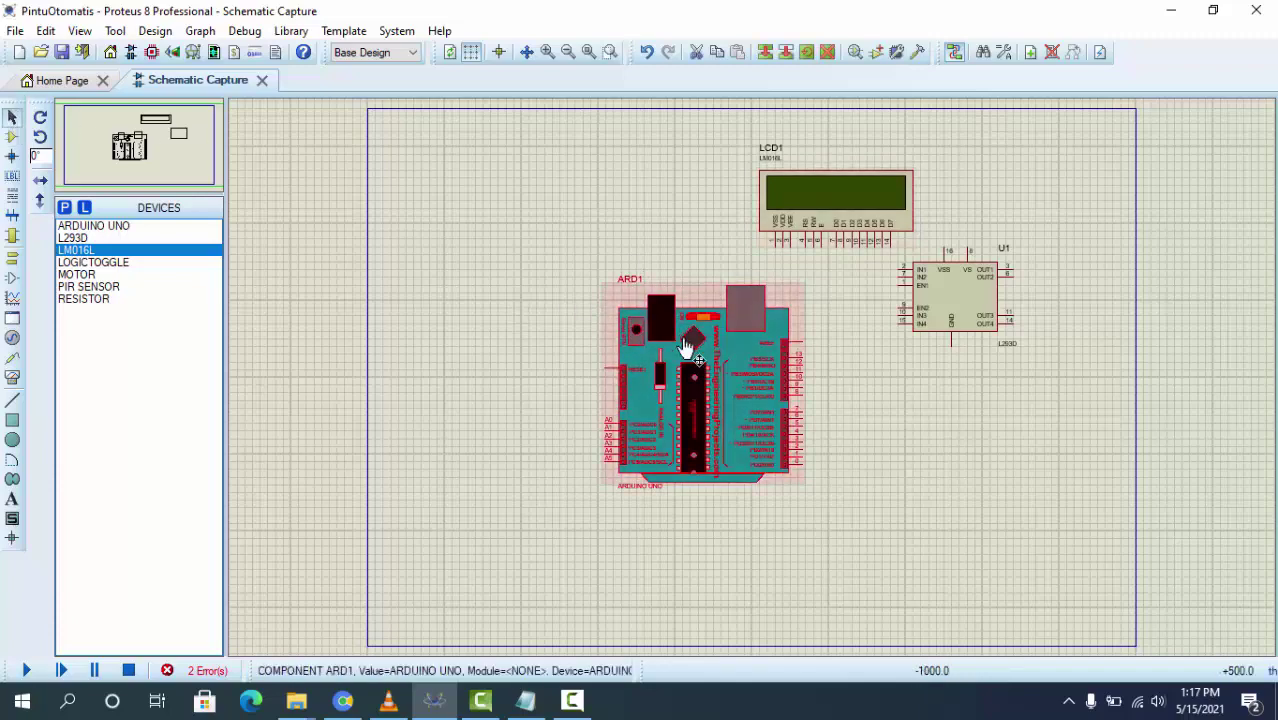
pyautogui.moveTo(660, 380); pyautogui.dragTo(460, 380)
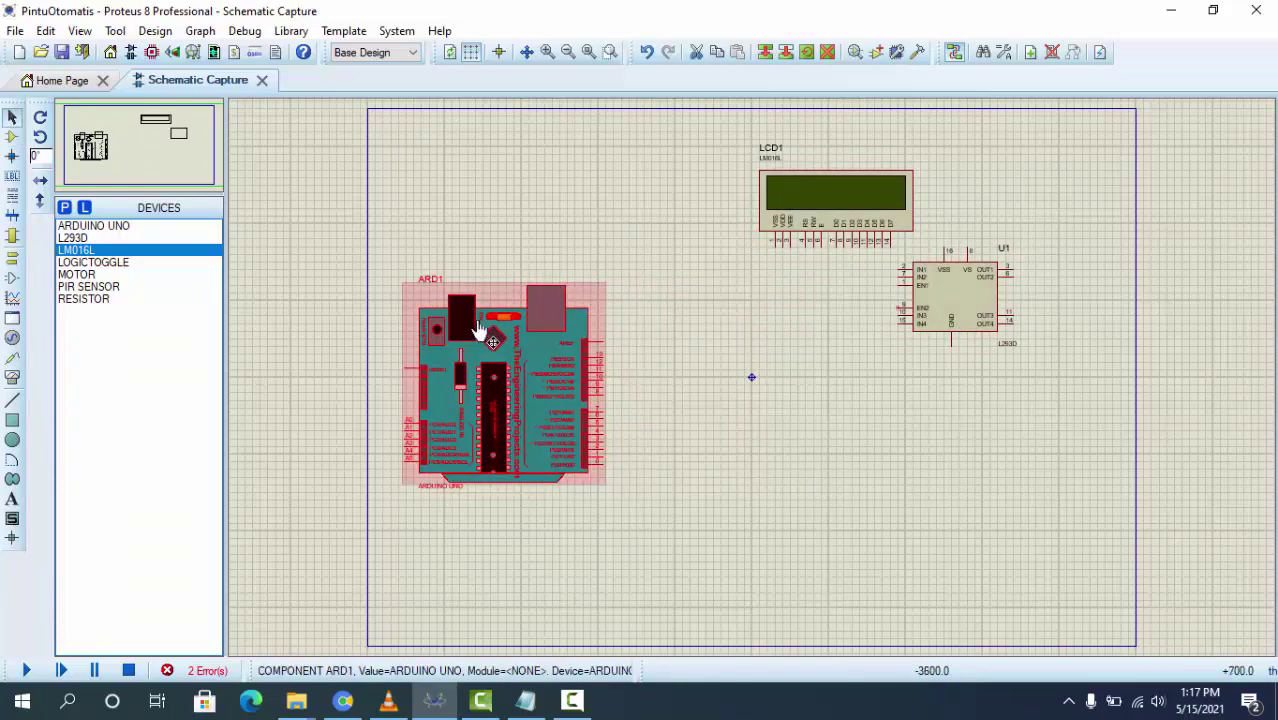
pyautogui.moveTo(419, 473); pyautogui.dragTo(527, 503)
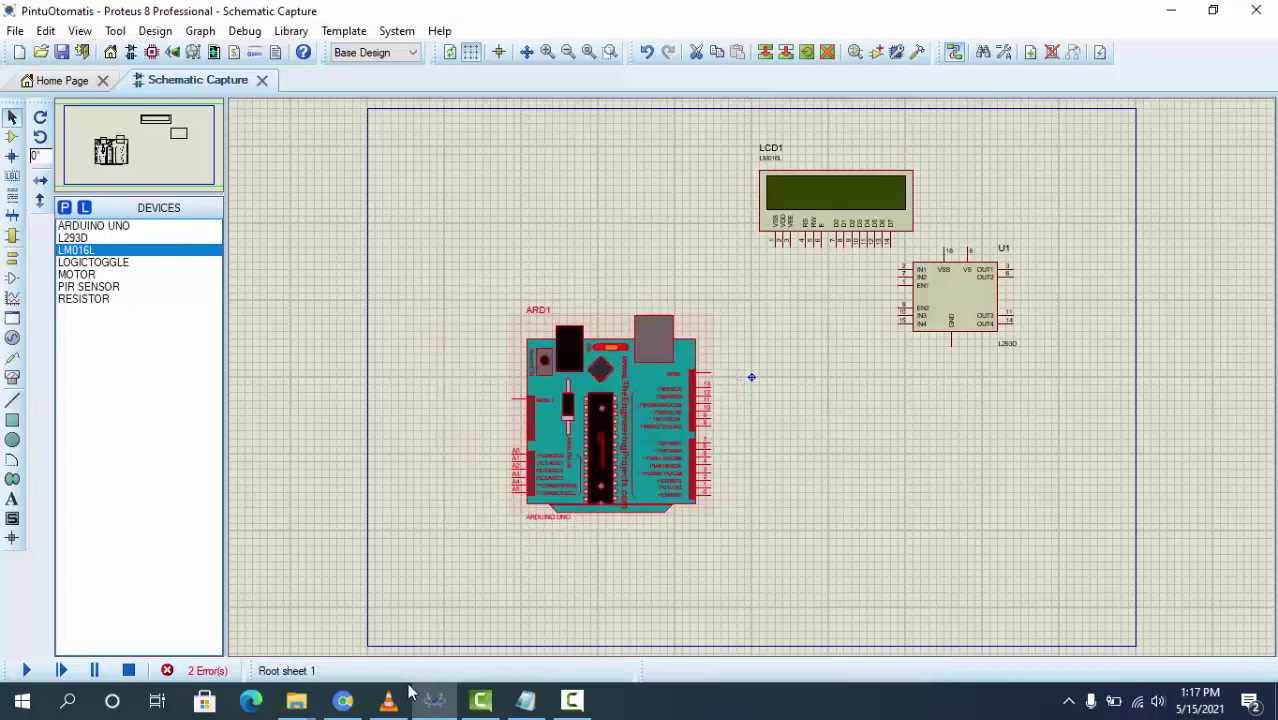
# Place the PIR SENSOR at the upper-left corner of the sheet, above and left of the Arduino Uno
pyautogui.click(87, 276)
pyautogui.click(90, 287)
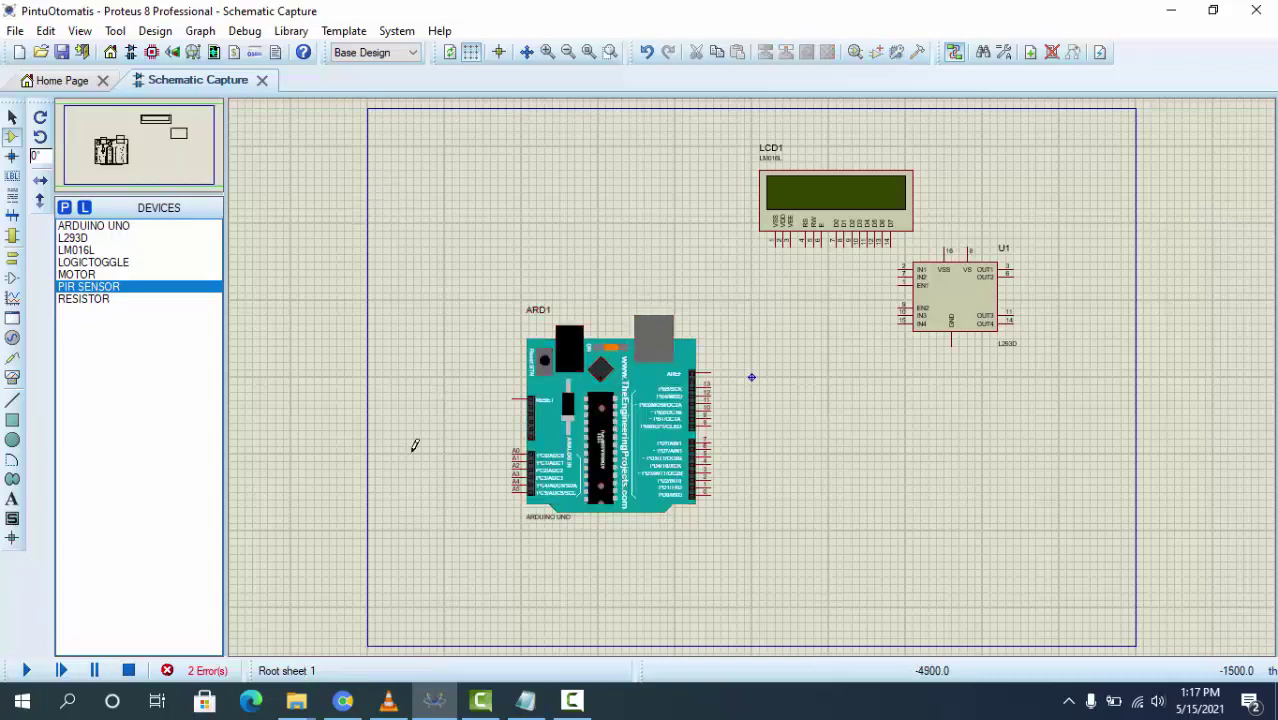
pyautogui.click(452, 218)
pyautogui.click(382, 136)
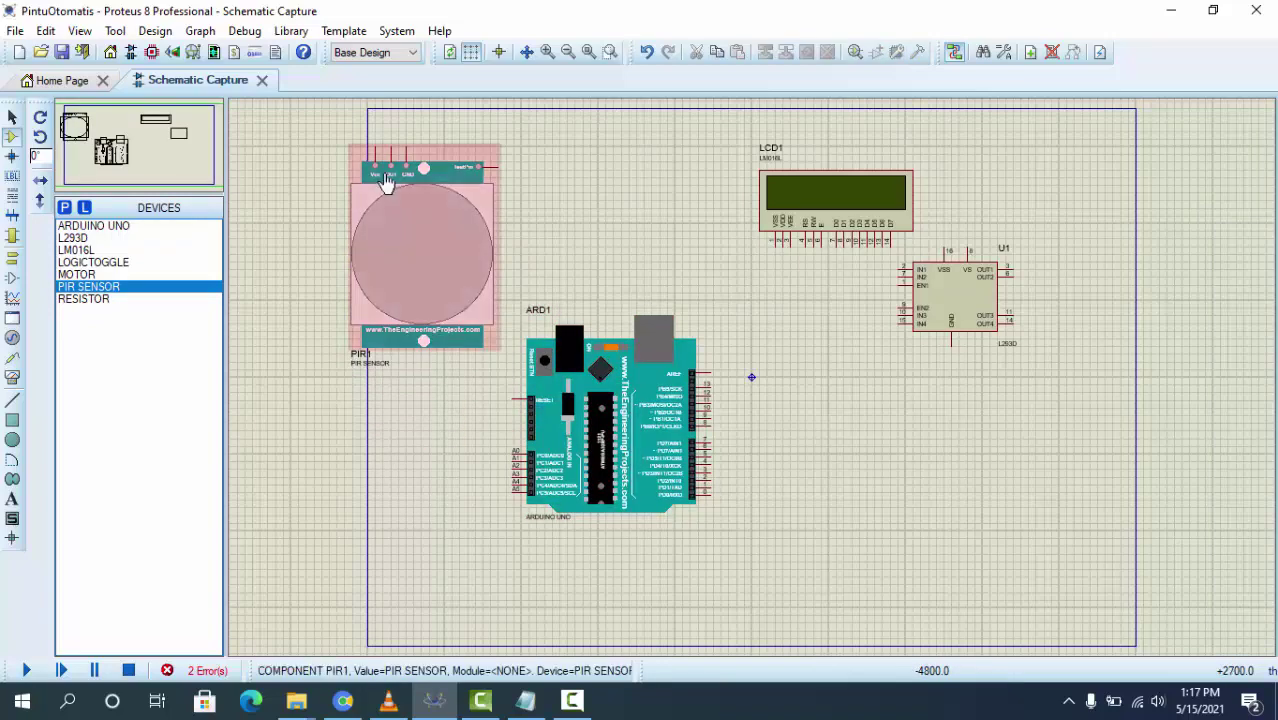
# Try rotating the PIR sensor anti-clockwise and undo the rotation
pyautogui.rightClick(387, 170)
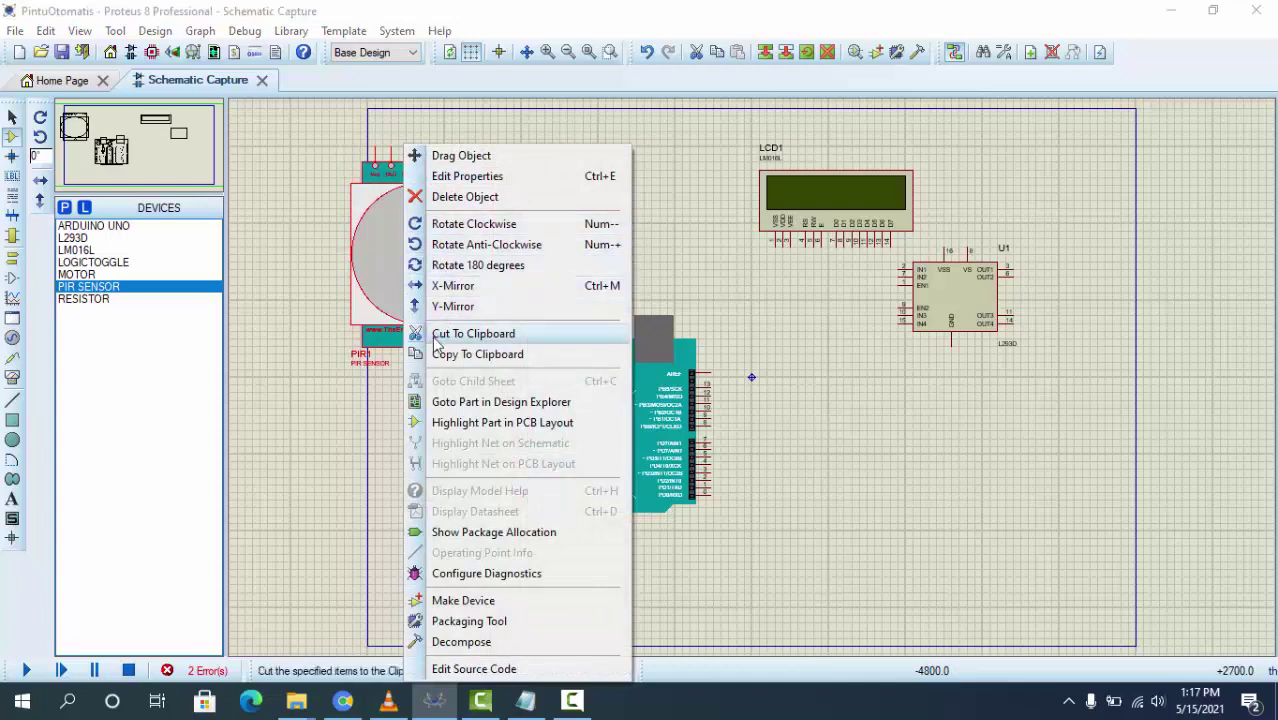
pyautogui.click(478, 244)
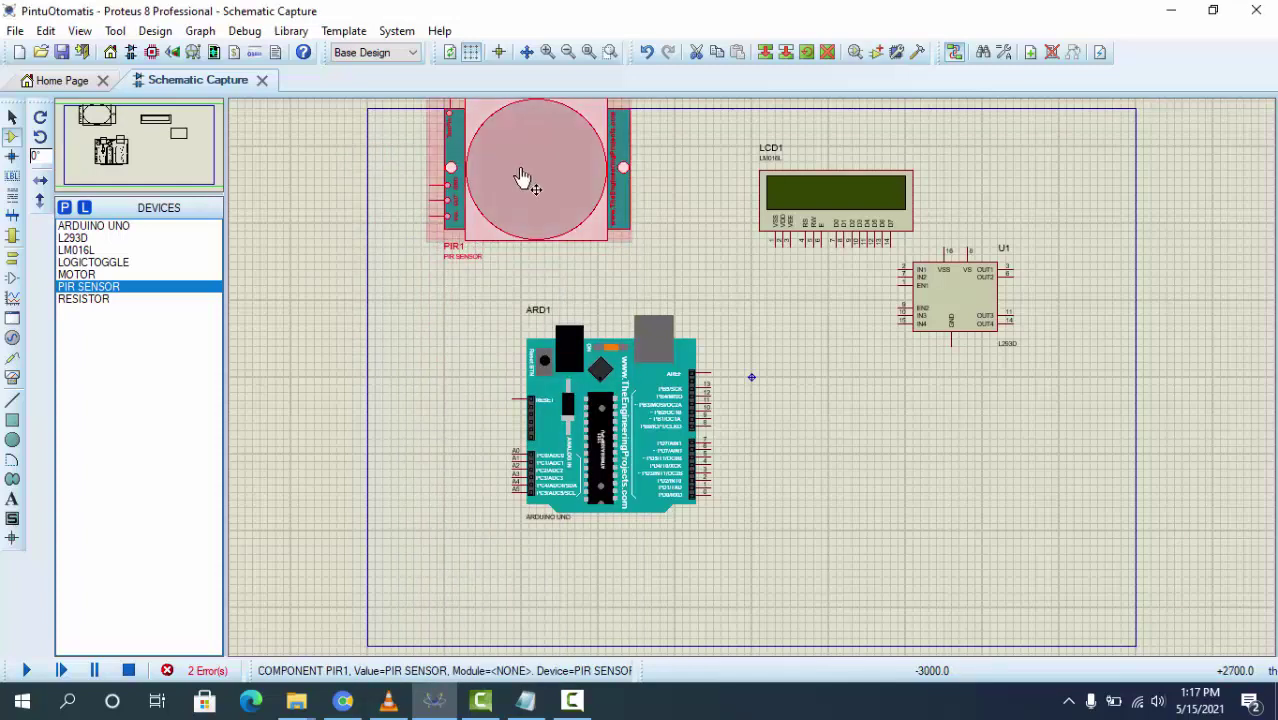
pyautogui.hotkey('ctrl', 'z')
pyautogui.rightClick(447, 259)
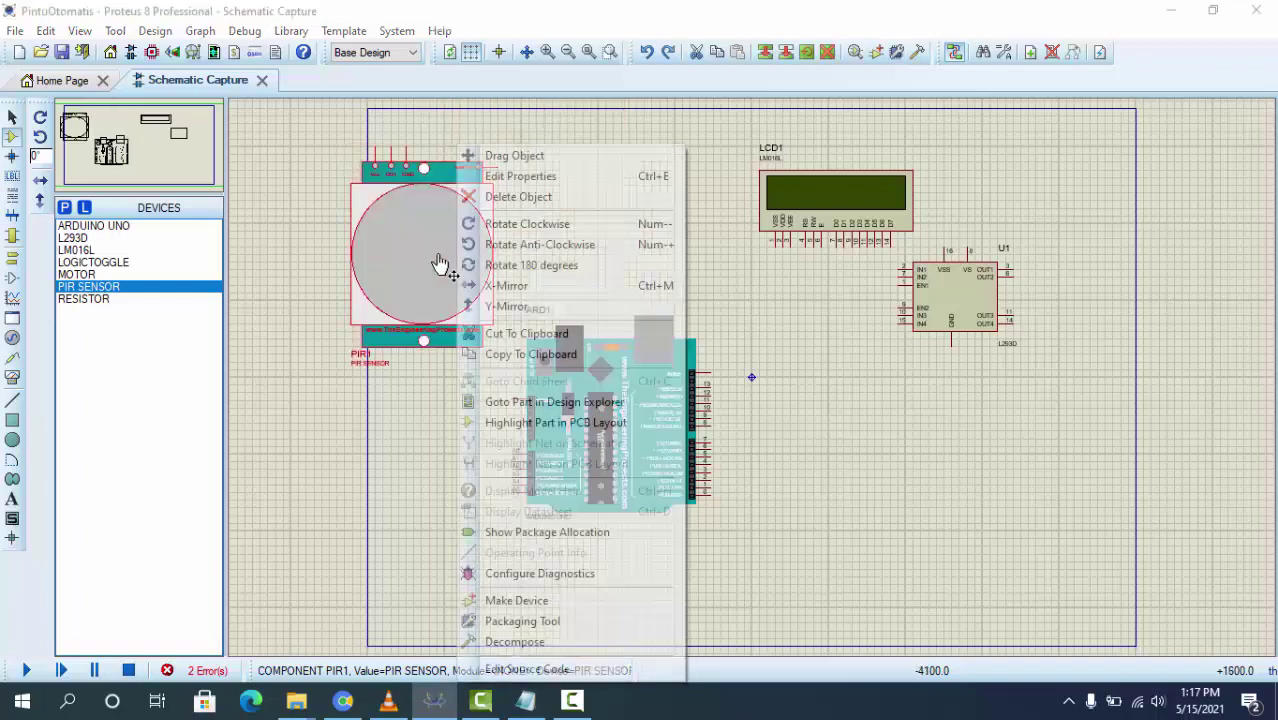
pyautogui.click(511, 247)
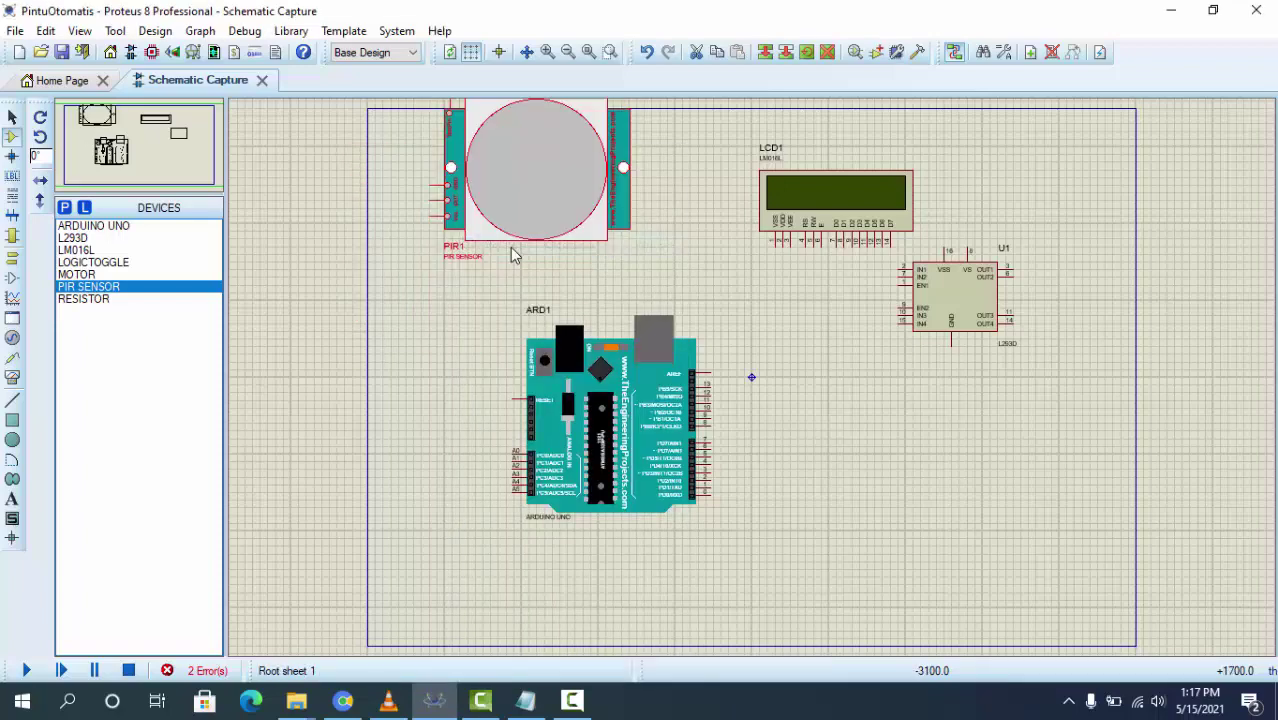
pyautogui.hotkey('ctrl', 'z')
# Rotate the PIR sensor clockwise so its pins face right, and move it to the lower-left corner of the sheet
pyautogui.rightClick(400, 296)
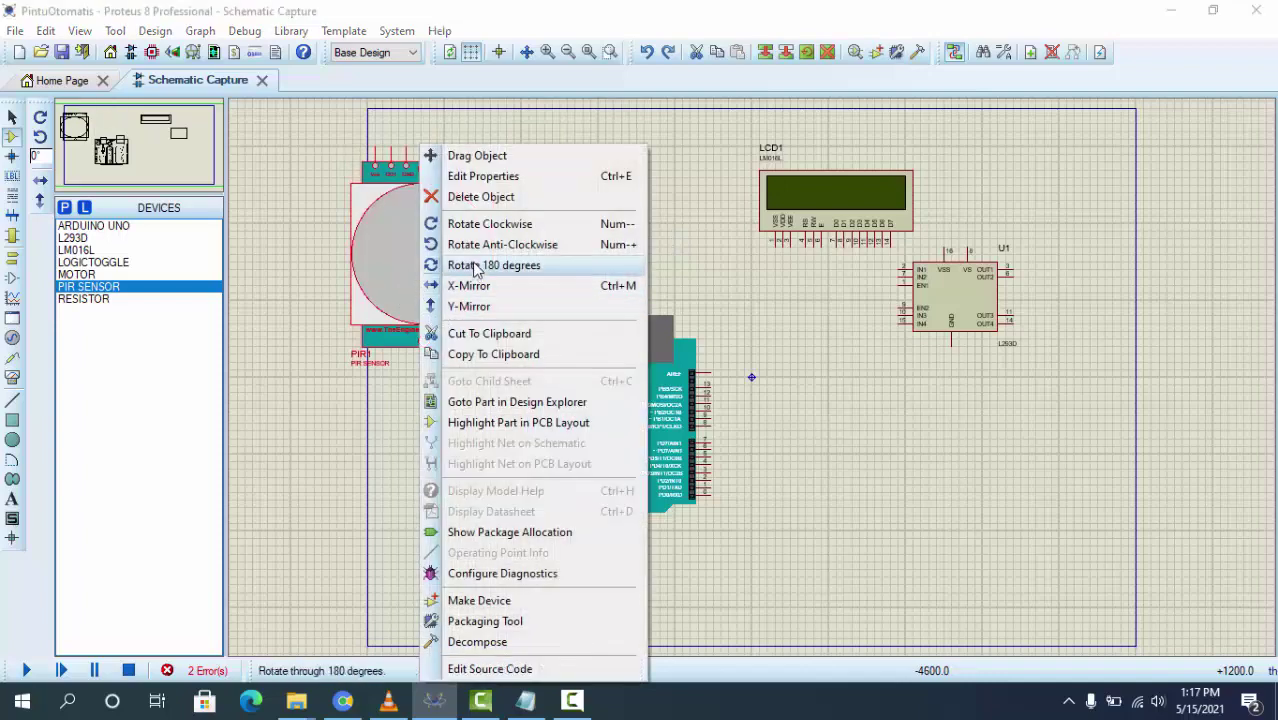
pyautogui.click(474, 228)
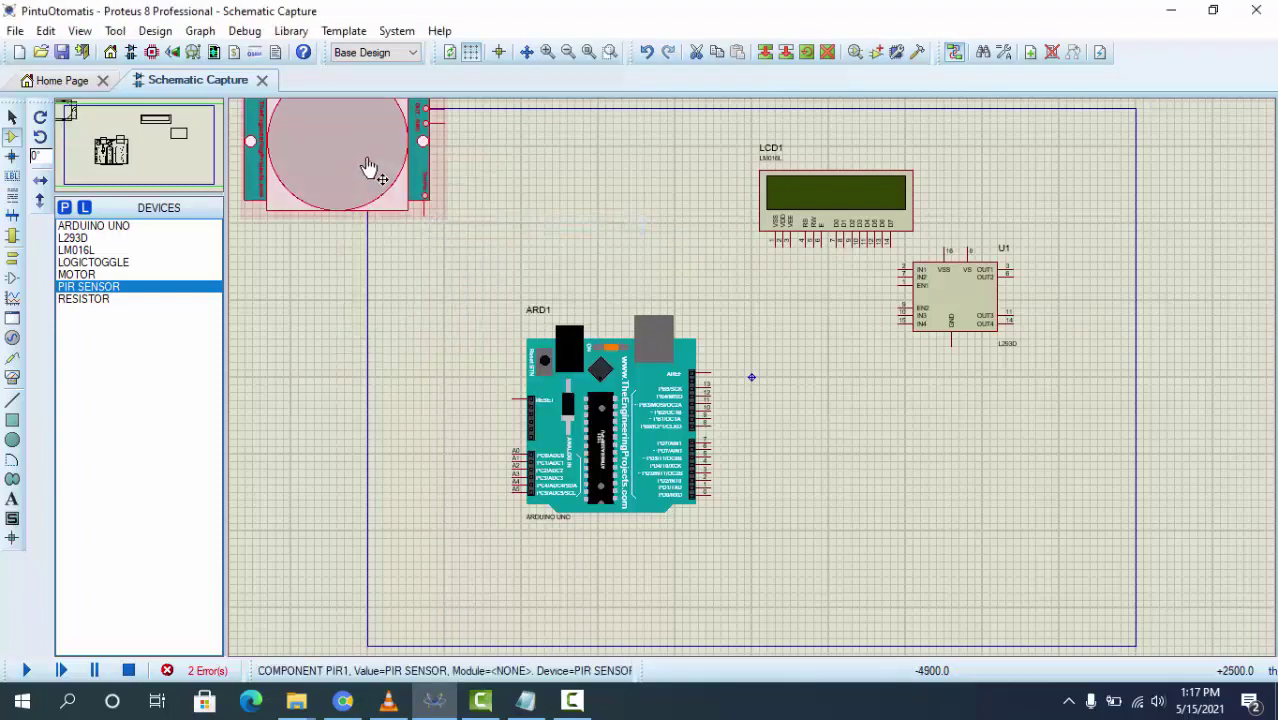
pyautogui.hotkey('ctrl', 'z')
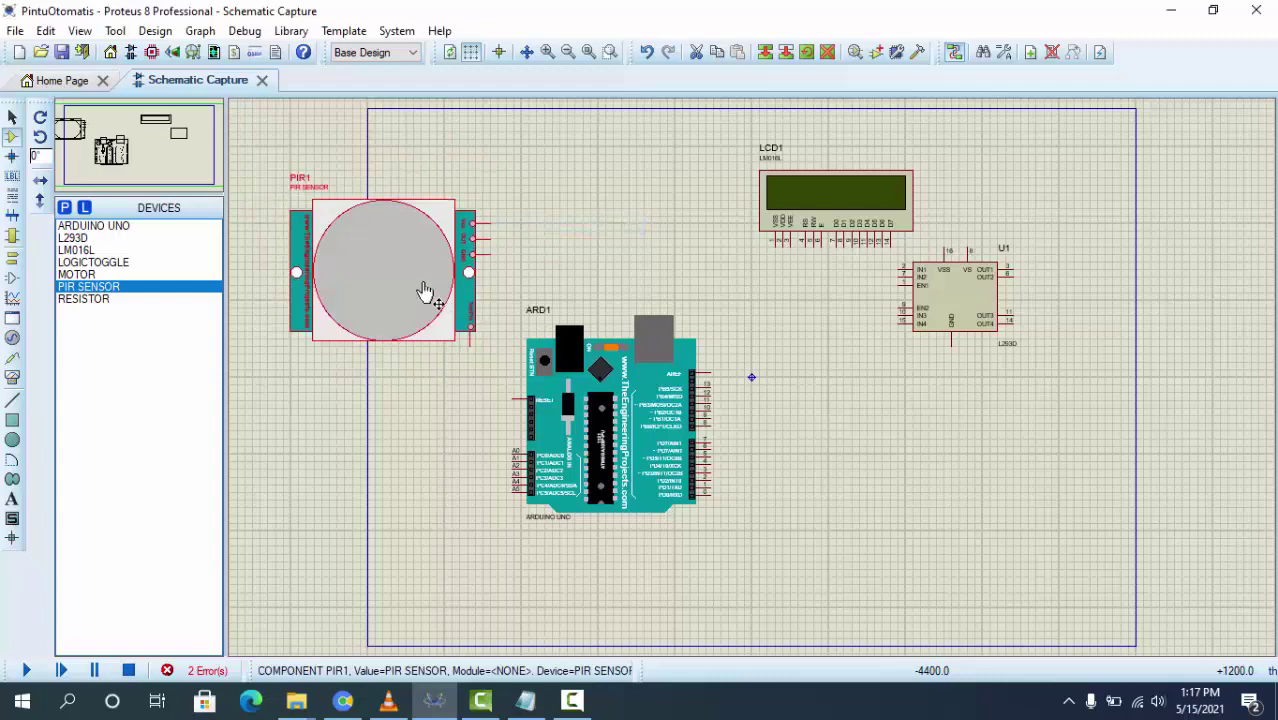
pyautogui.moveTo(387, 248); pyautogui.dragTo(470, 540)
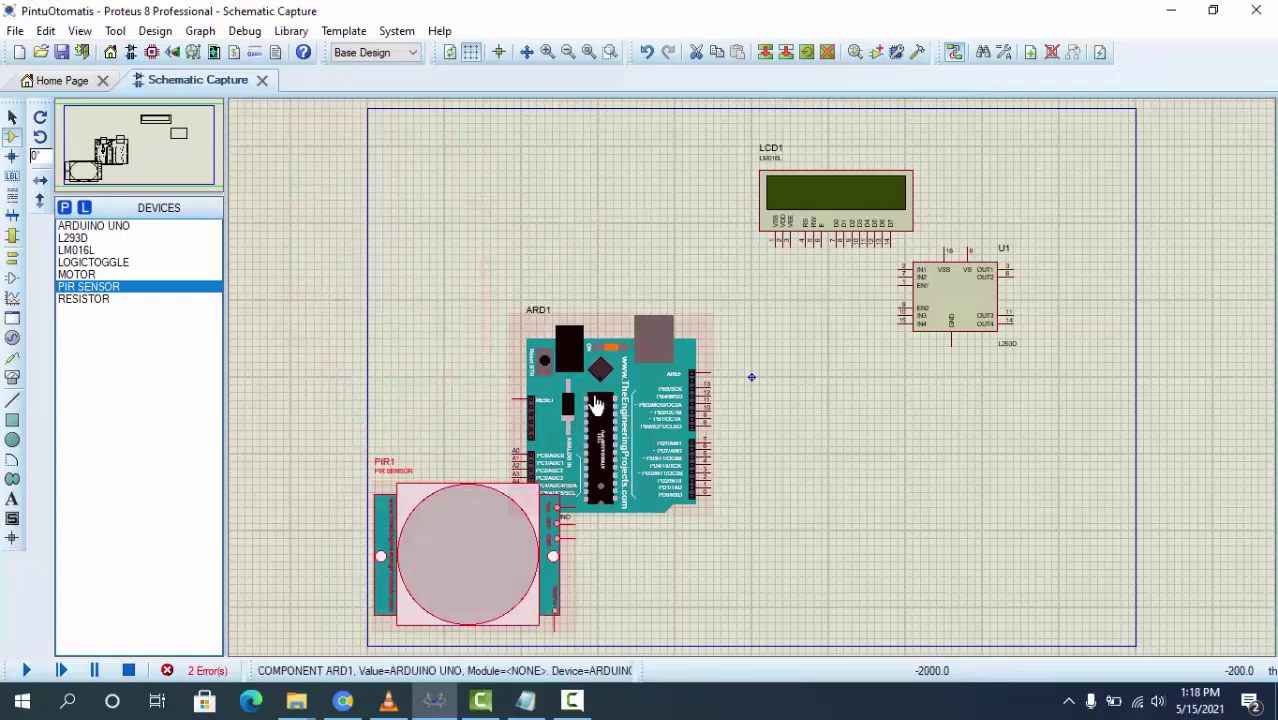
# Space out the parts by moving the Arduino Uno right, the LCD slightly up and right, and the L293D toward the sheet's right edge
pyautogui.moveTo(618, 383); pyautogui.dragTo(733, 352)
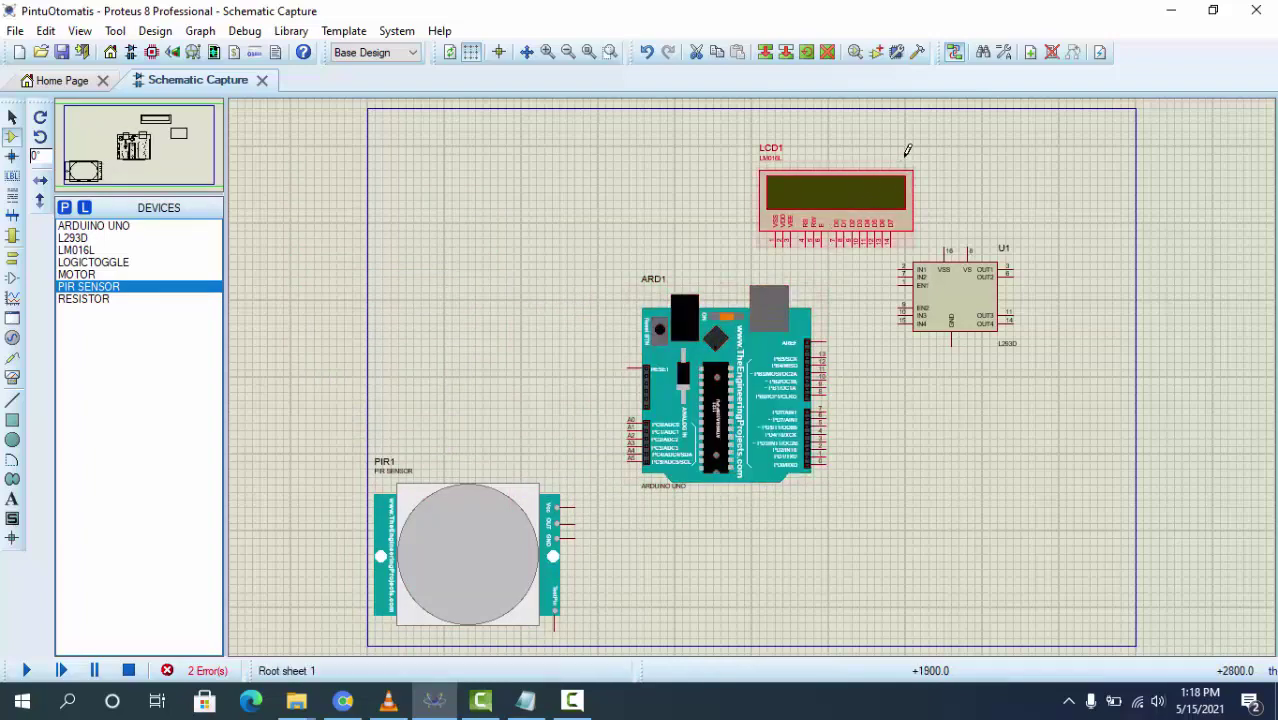
pyautogui.moveTo(879, 194); pyautogui.dragTo(903, 177)
pyautogui.click(925, 322)
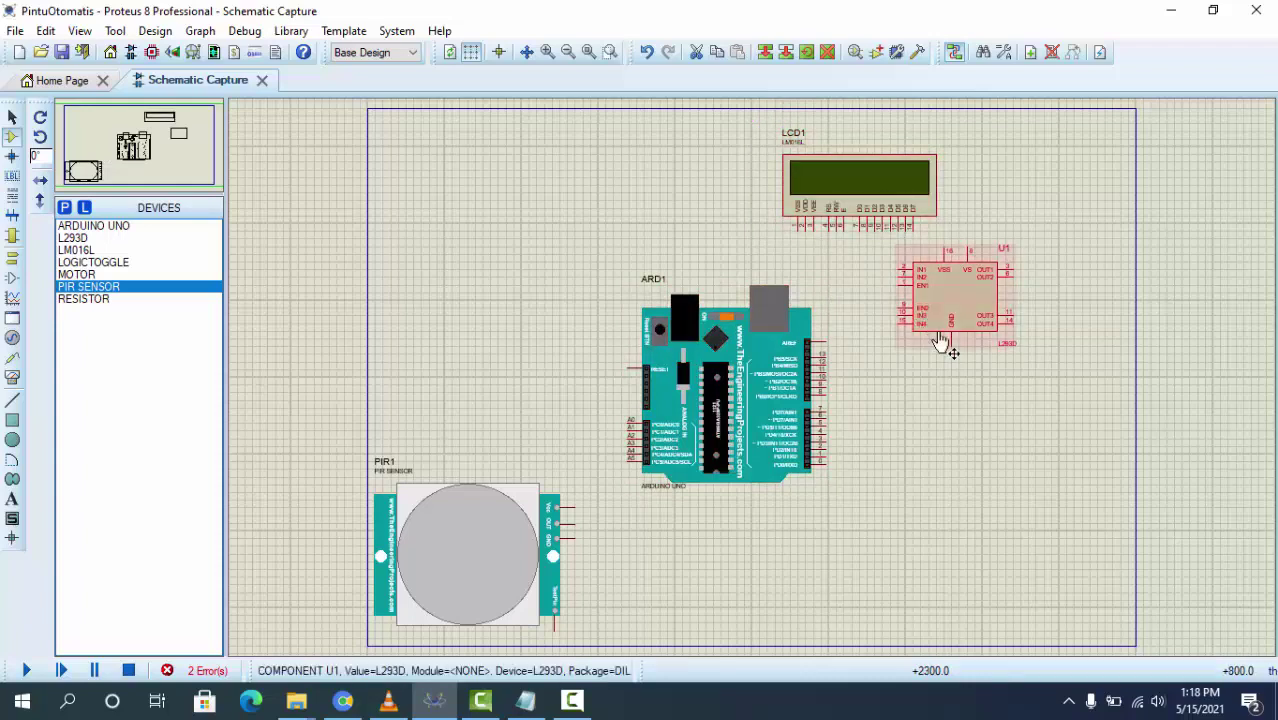
pyautogui.moveTo(952, 296); pyautogui.dragTo(1030, 380)
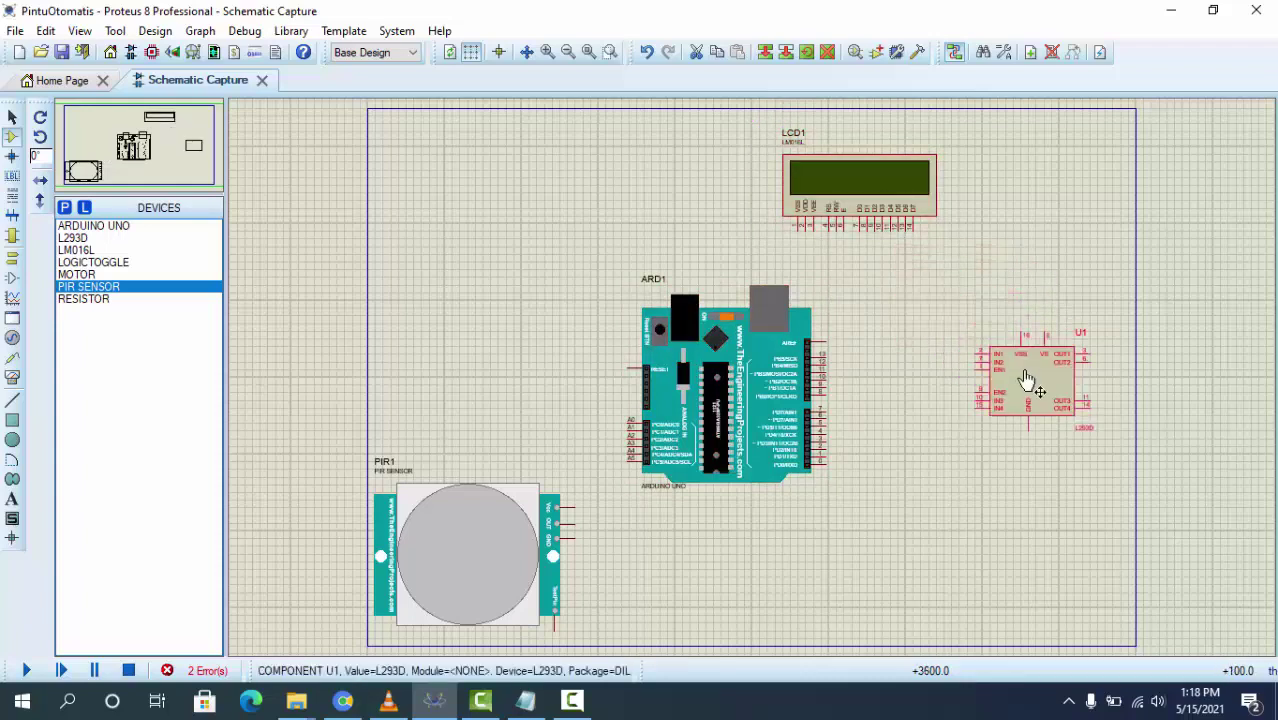
pyautogui.click(78, 276)
pyautogui.click(82, 298)
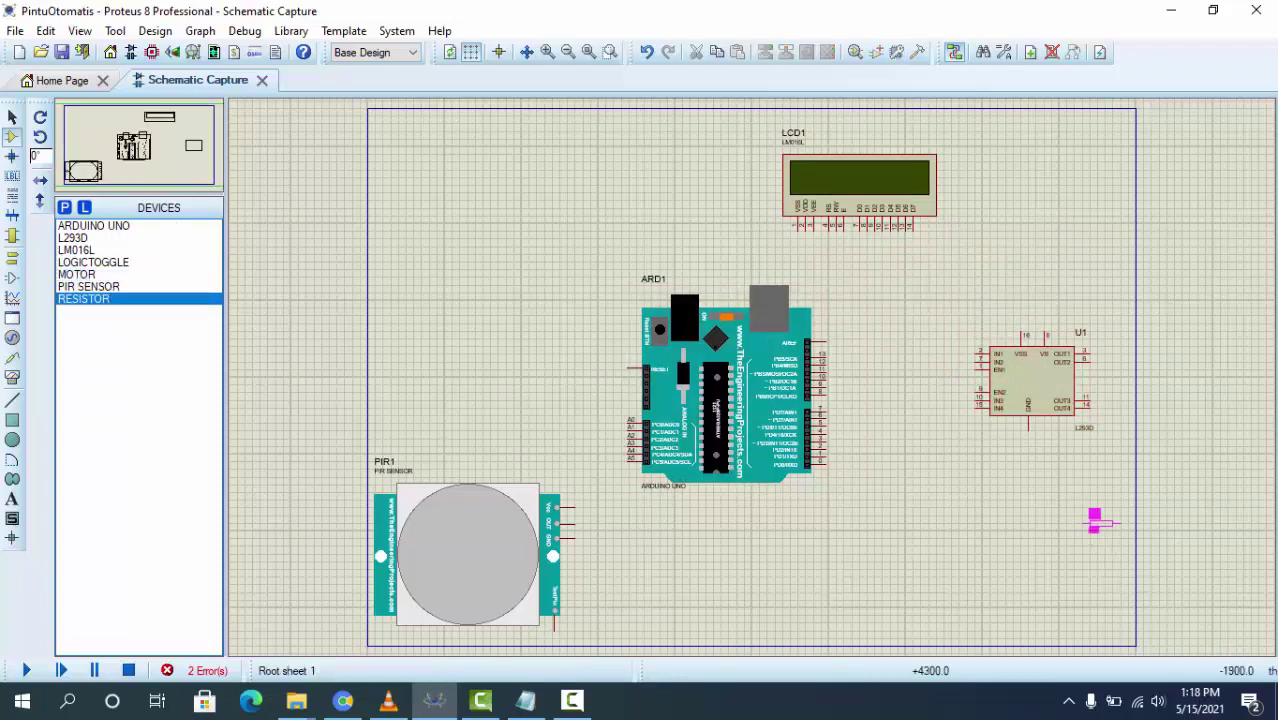
pyautogui.click(1095, 520)
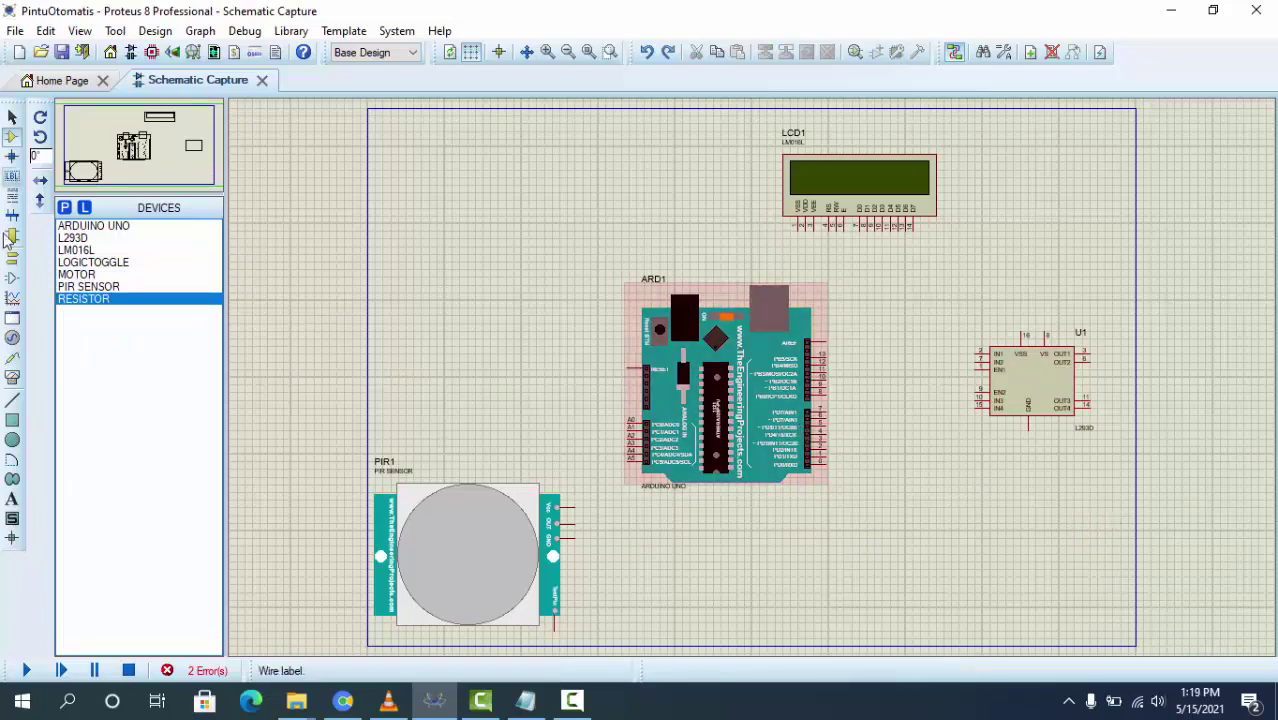
# Place the MOTOR below the L293D driver near the right edge of the sheet
pyautogui.click(76, 274)
pyautogui.click(1062, 523)
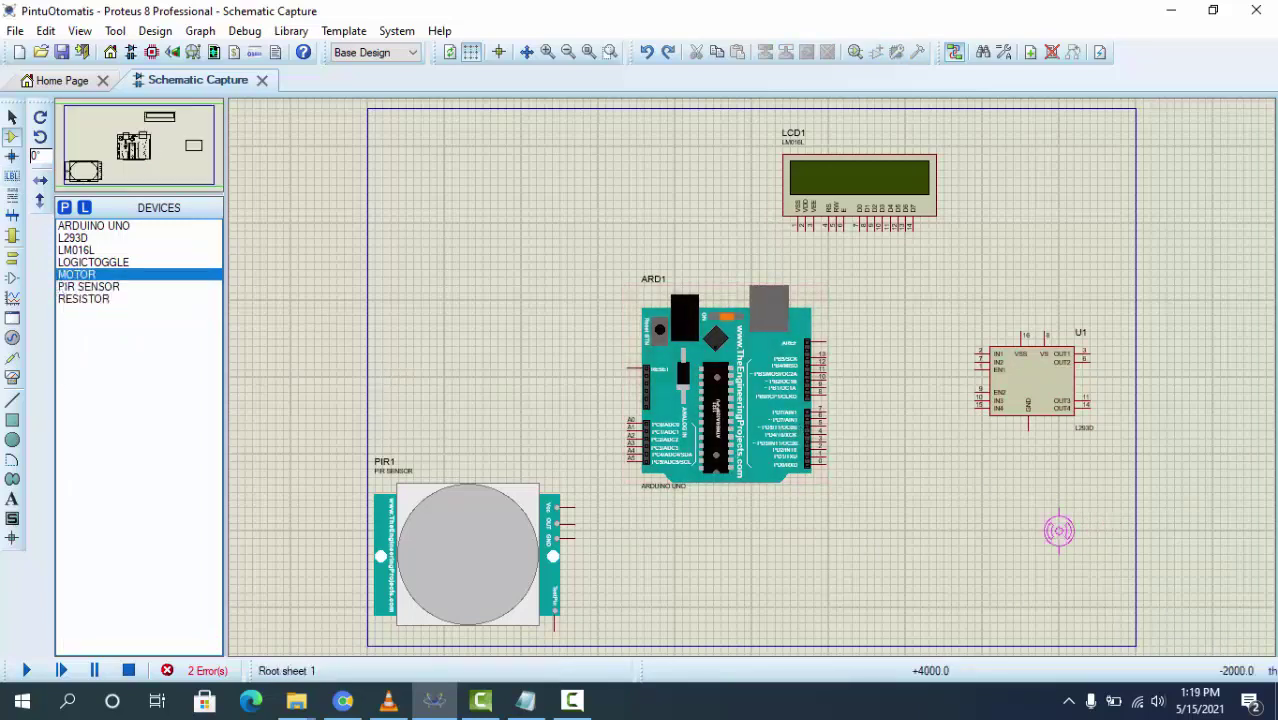
pyautogui.click(1059, 500)
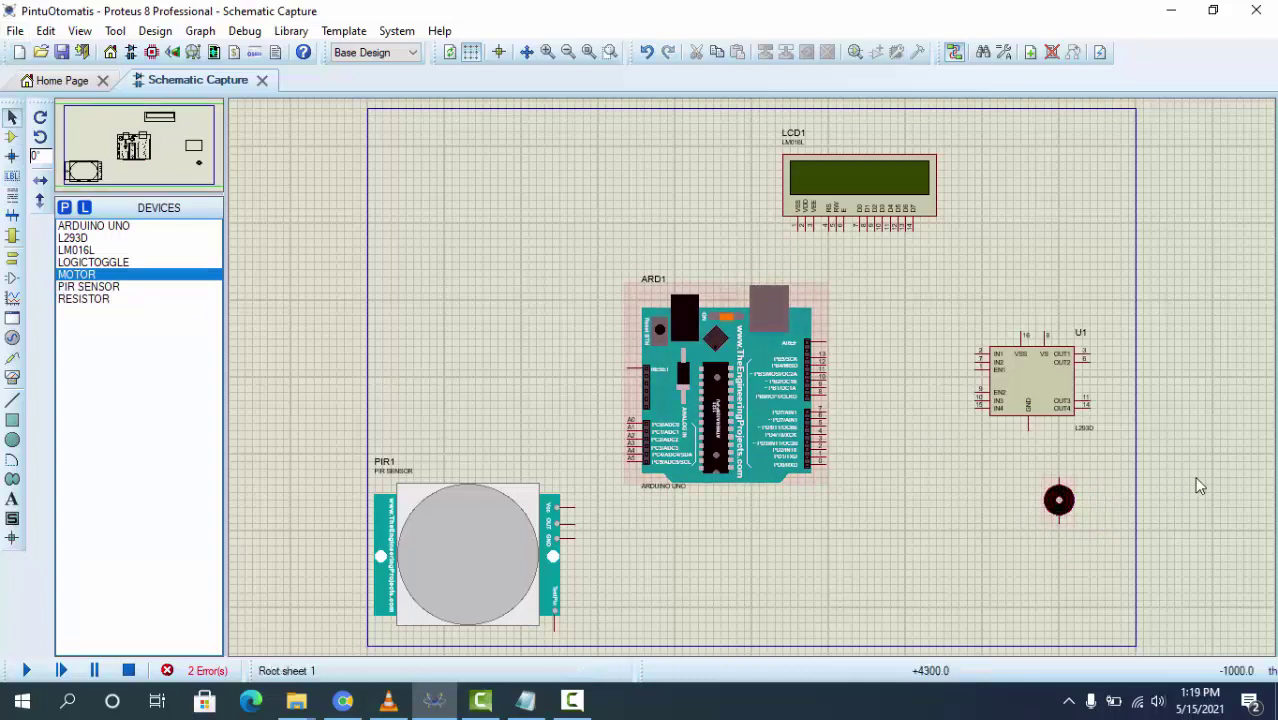
# Move the L293D driver down and left, to the sheet area below and to the right of the Arduino Uno
pyautogui.click(1064, 400)
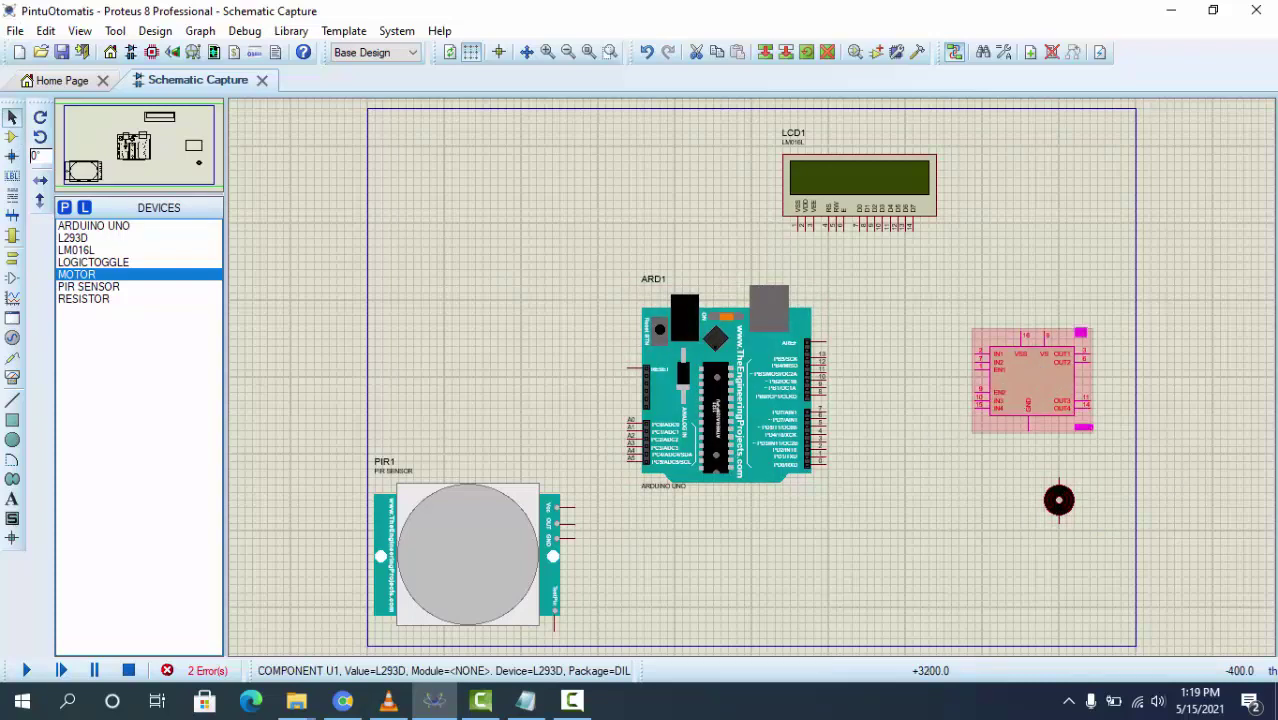
pyautogui.moveTo(1064, 400); pyautogui.dragTo(868, 549)
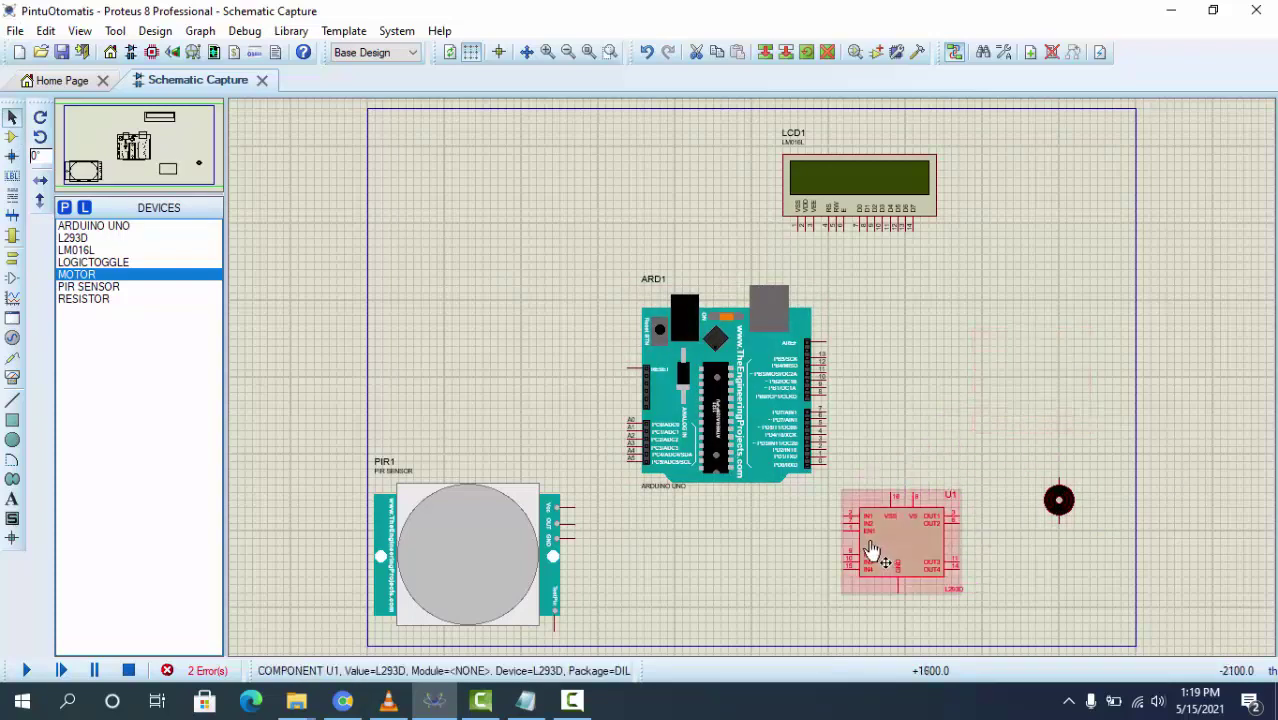
pyautogui.click(572, 701)
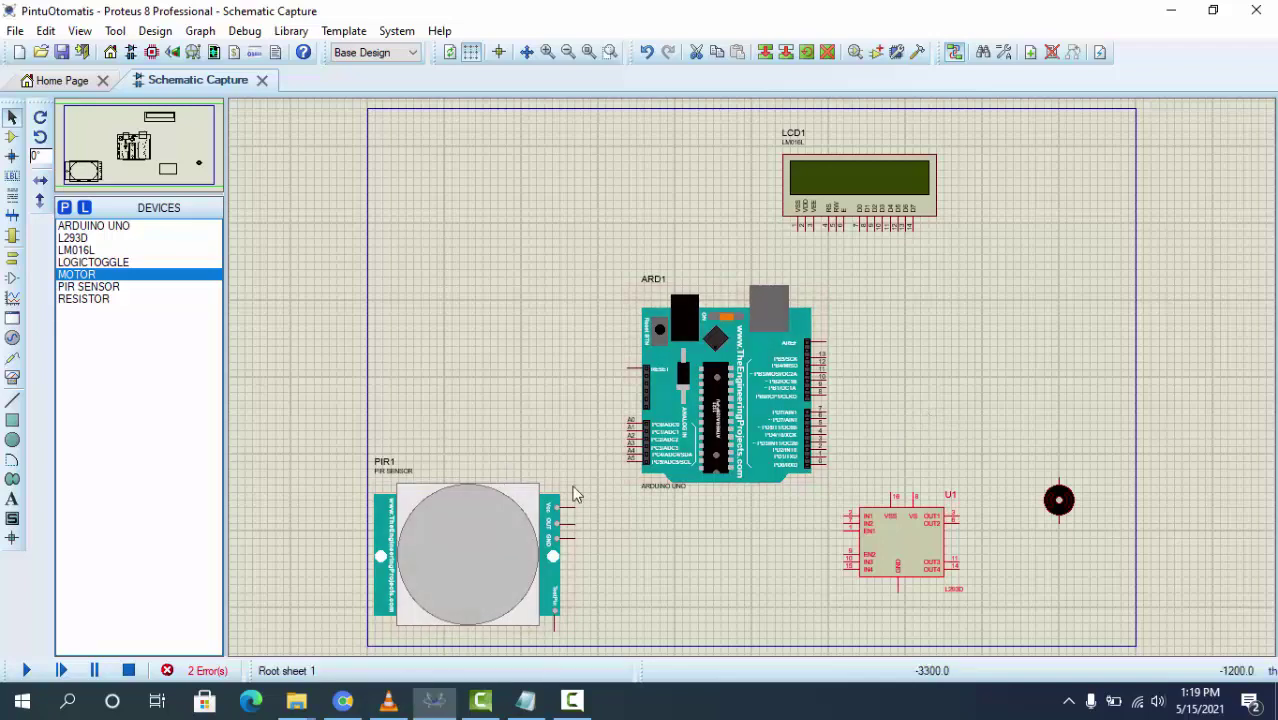
# Place a resistor on the sheet above the motor and rotate it to stand vertically
pyautogui.click(88, 298)
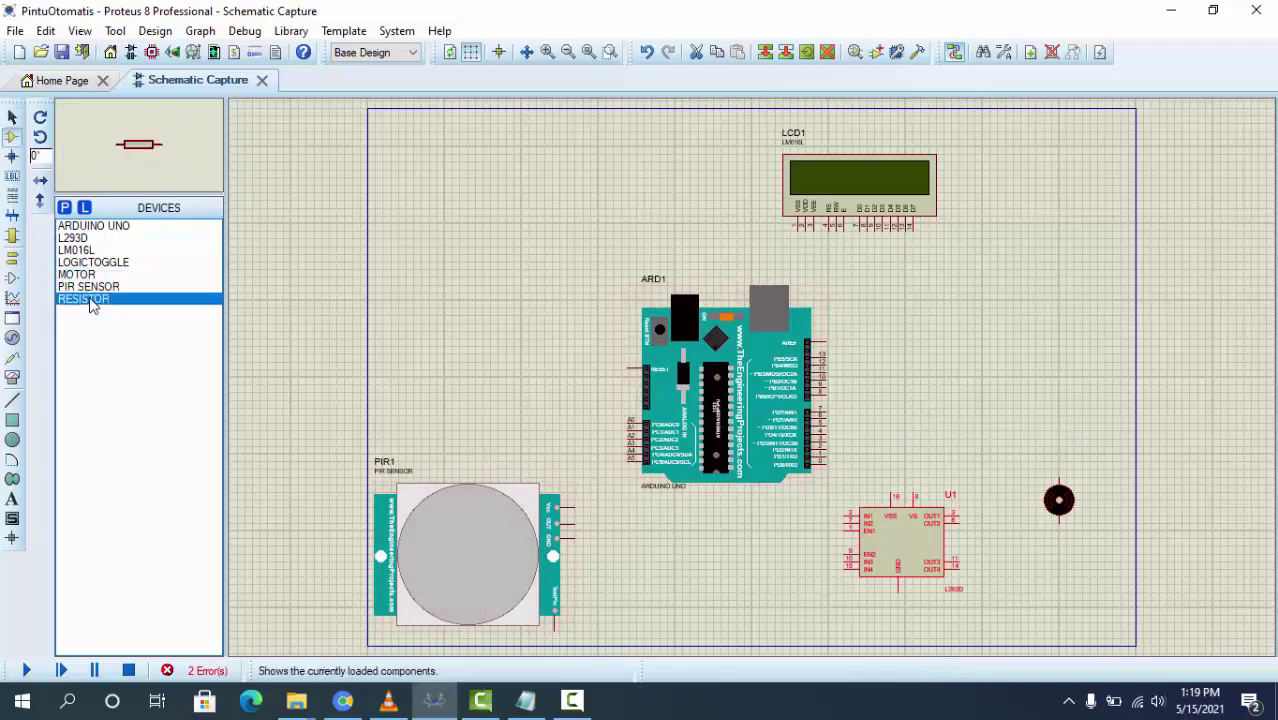
pyautogui.click(1072, 345)
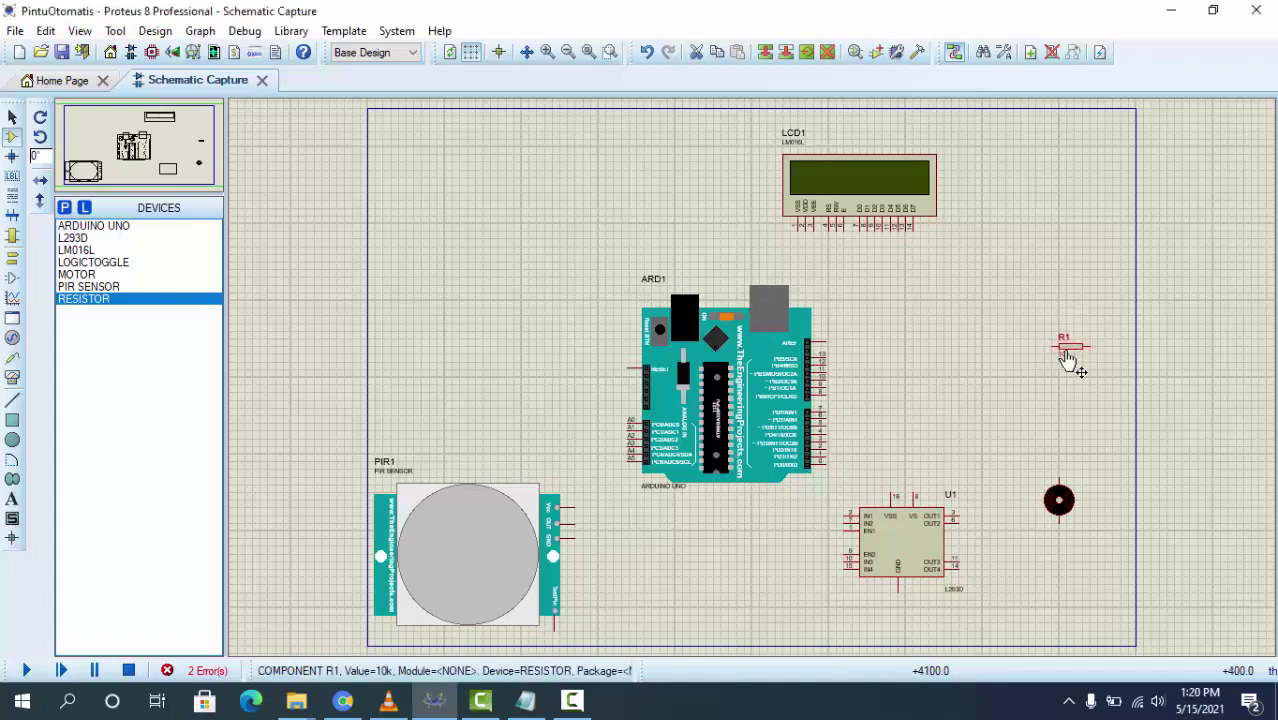
pyautogui.rightClick(1067, 355)
pyautogui.click(874, 253)
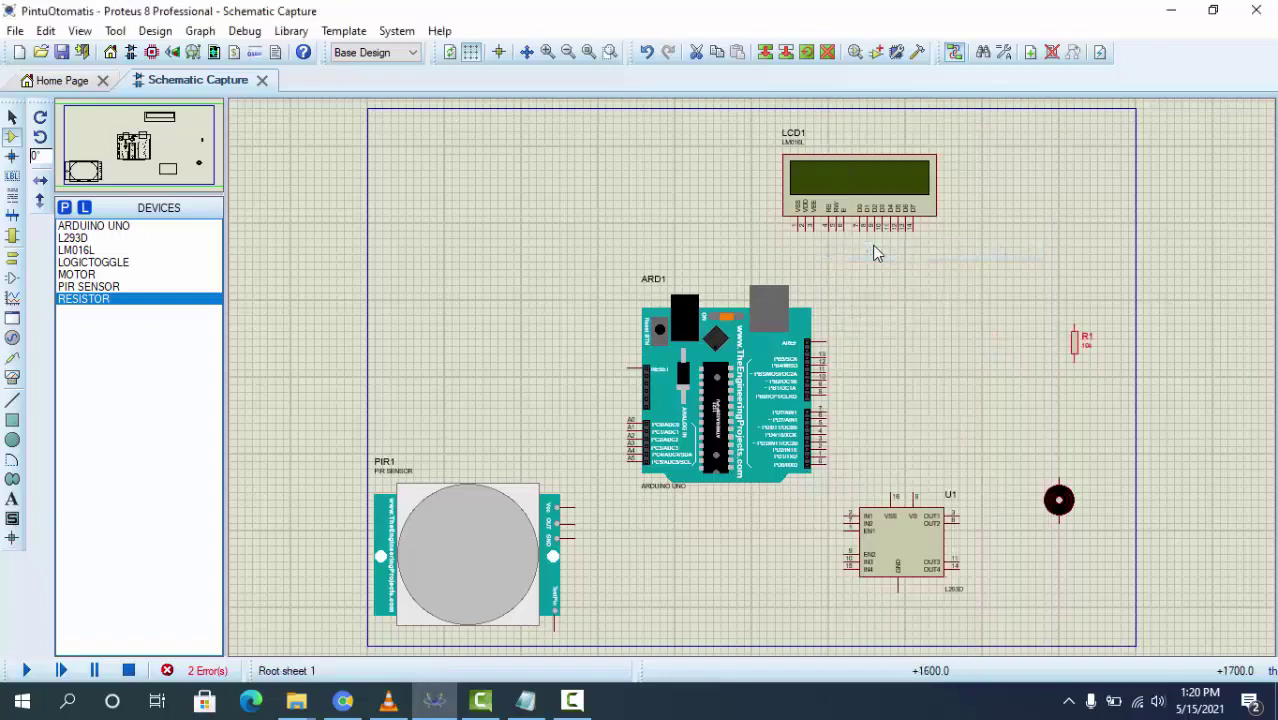
# Set the resistance of the resistor above the motor to 1k
pyautogui.doubleClick(1076, 356)
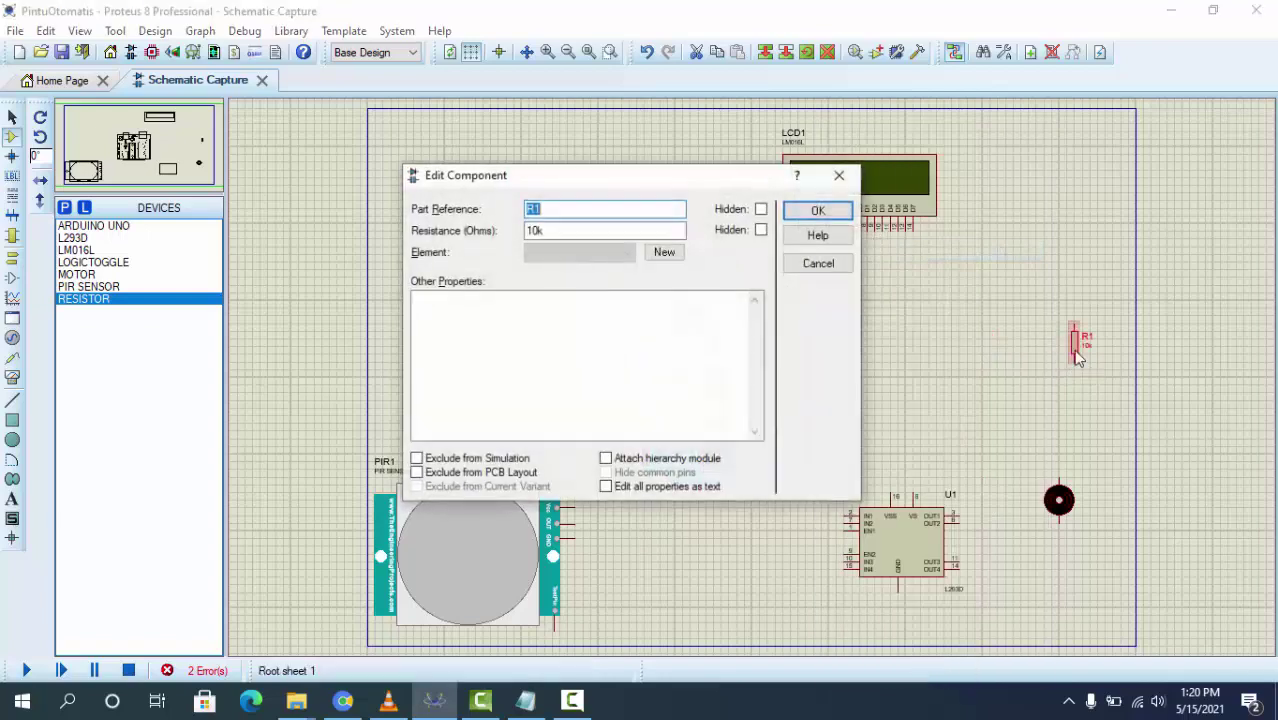
pyautogui.click(538, 231)
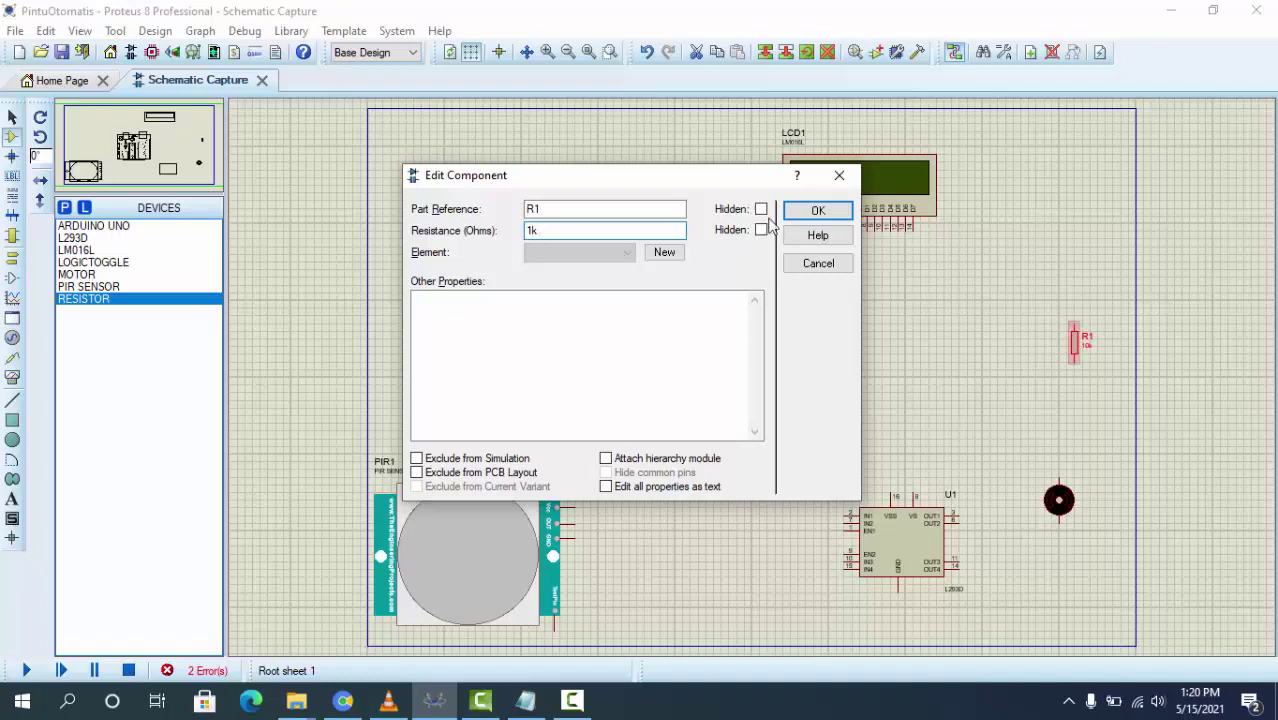
pyautogui.click(816, 212)
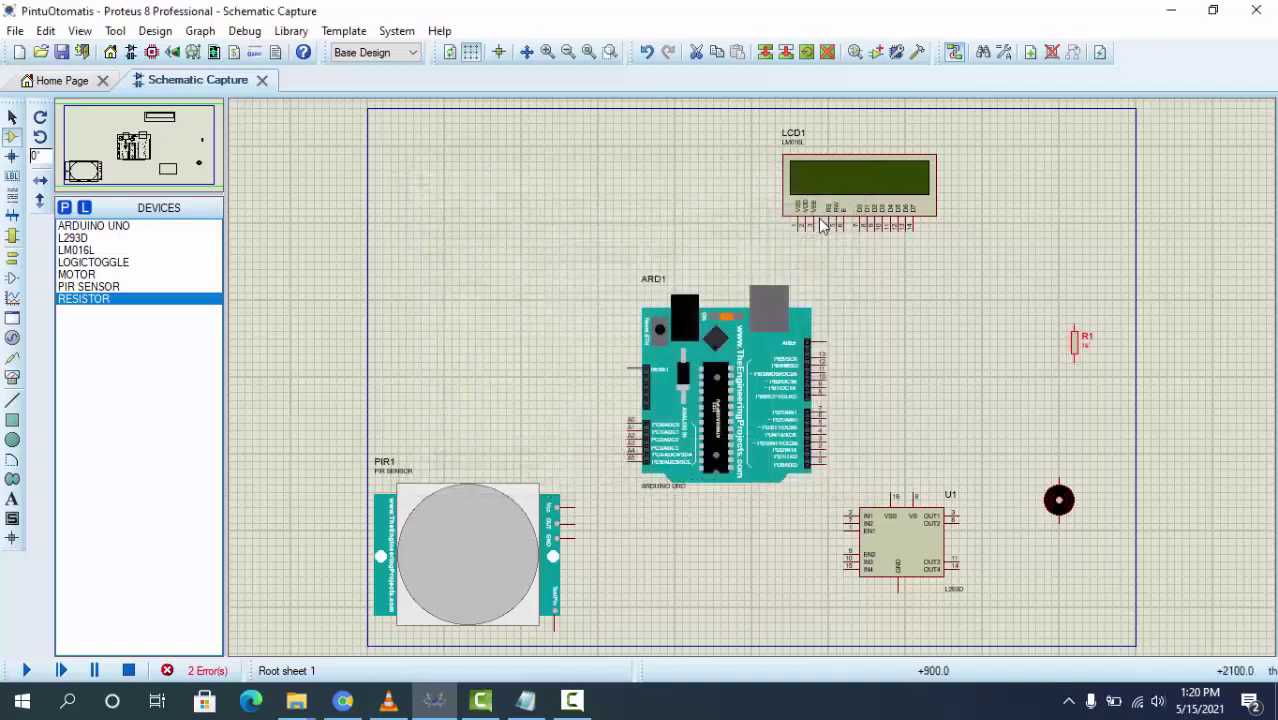
# Place a second resistor to the lower right of the PIR sensor
pyautogui.click(88, 263)
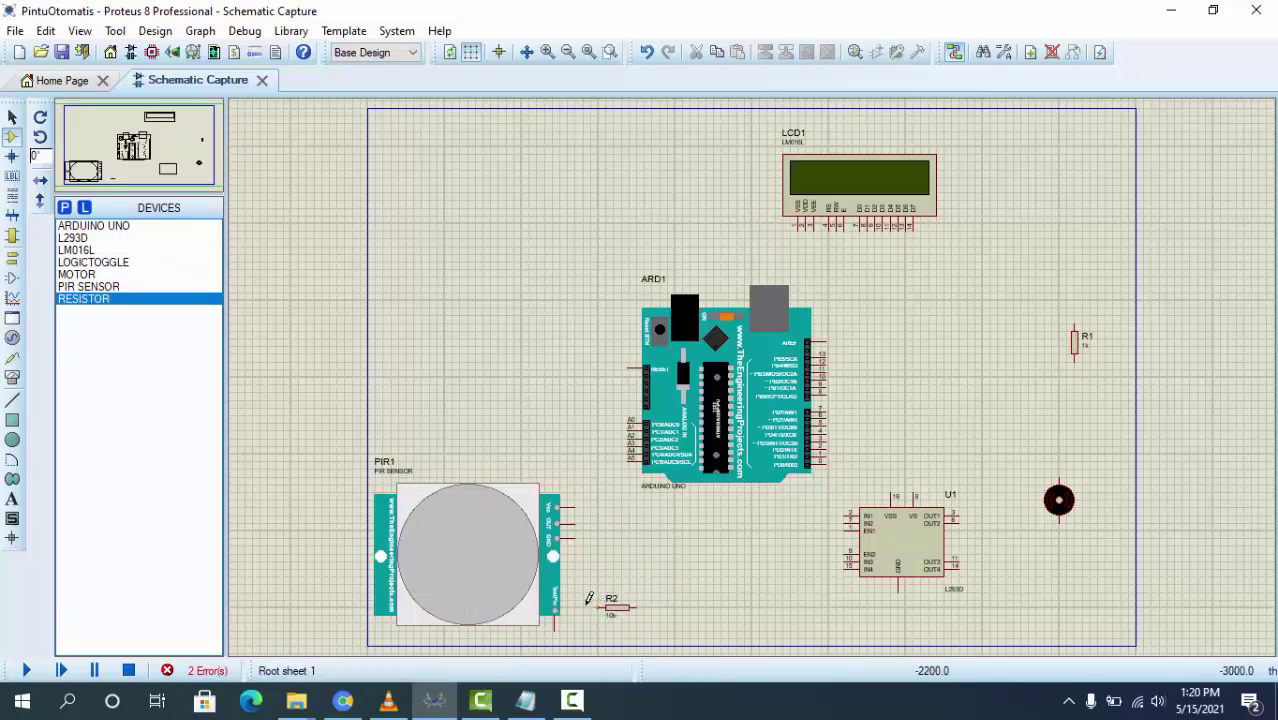
pyautogui.click(13, 118)
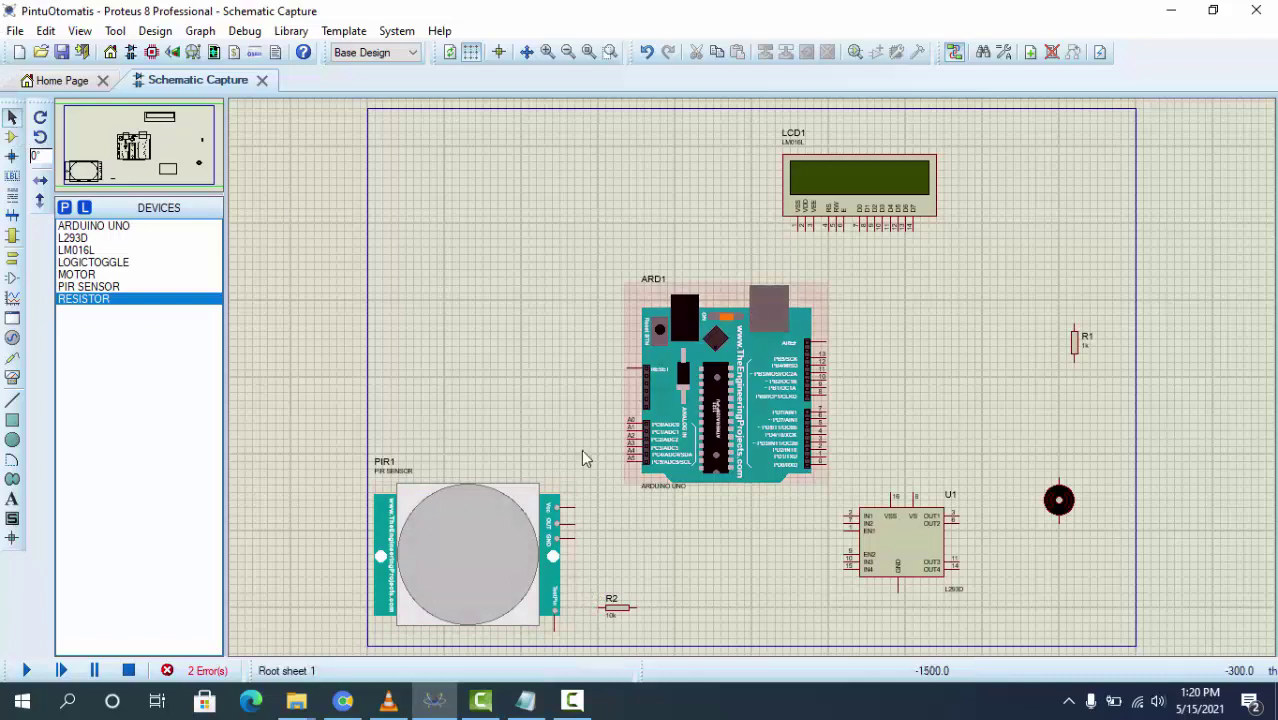
# Rearrange the parts by moving the PIR sensor up, the LCD toward the sheet's upper-right corner, and the Arduino Uno up and right
pyautogui.moveTo(513, 522); pyautogui.dragTo(500, 372)
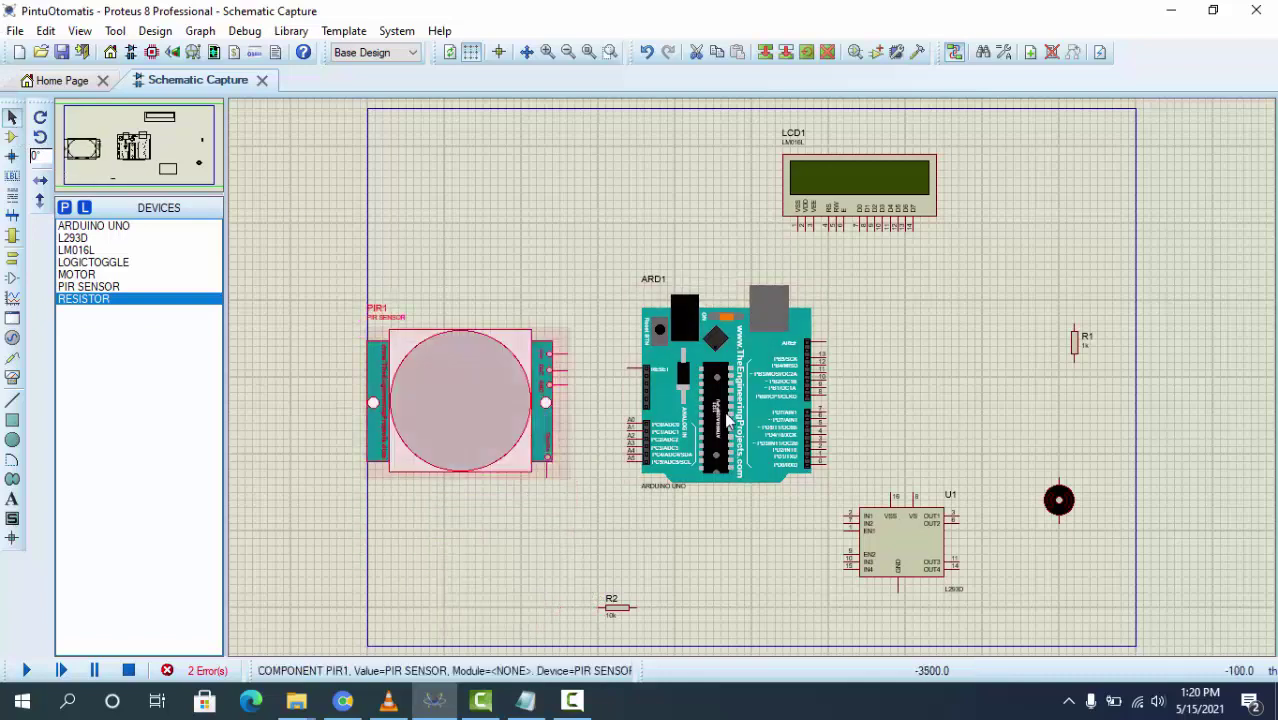
pyautogui.click(850, 200)
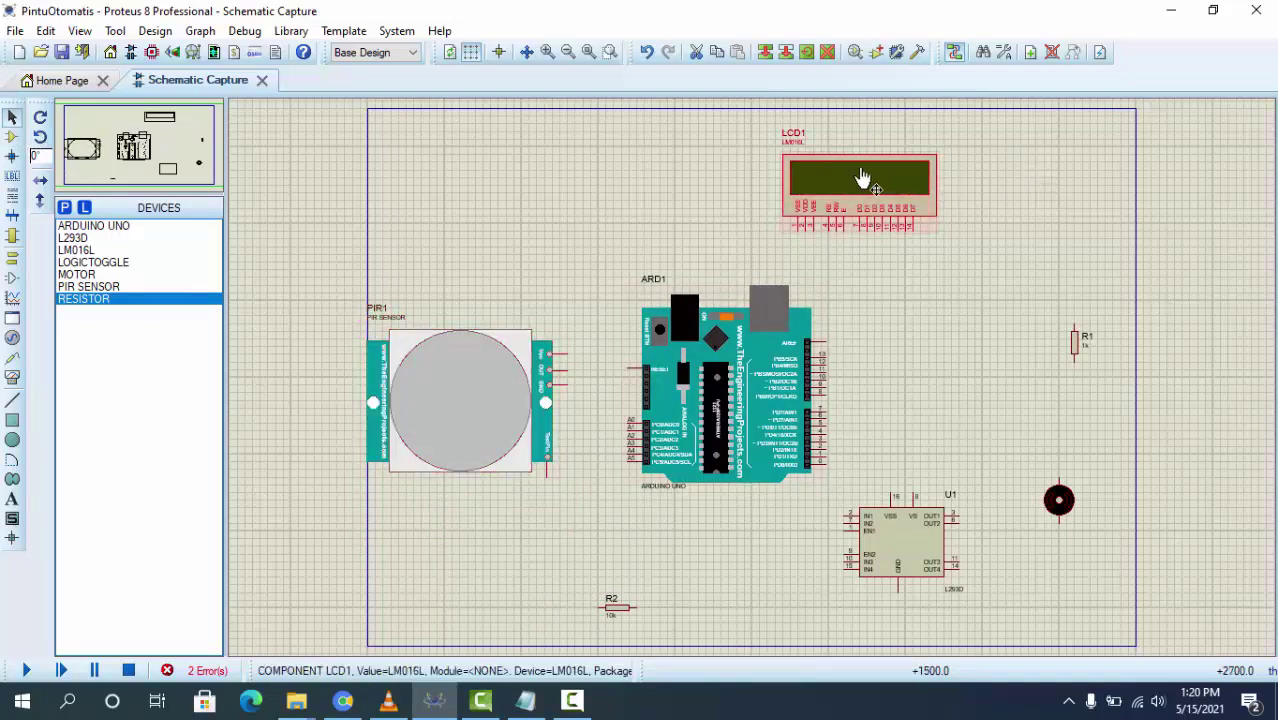
pyautogui.moveTo(864, 177); pyautogui.dragTo(1009, 172)
pyautogui.click(797, 309)
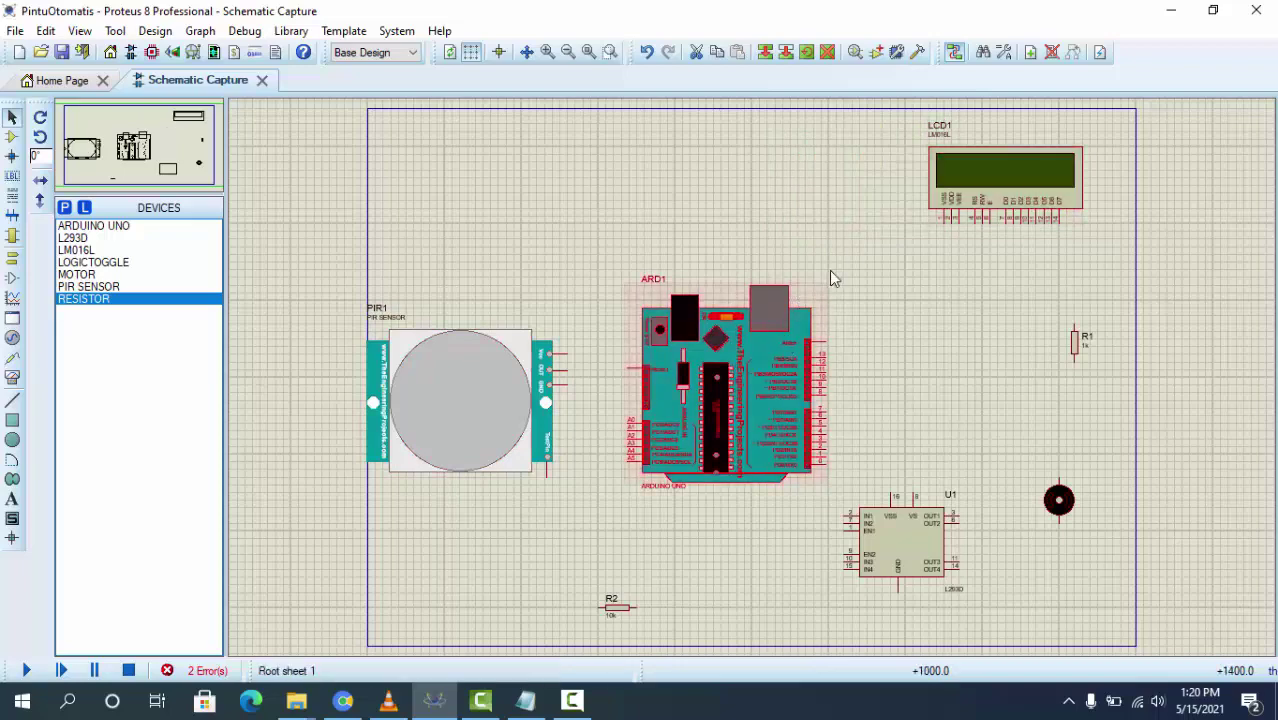
pyautogui.moveTo(797, 309); pyautogui.dragTo(853, 262)
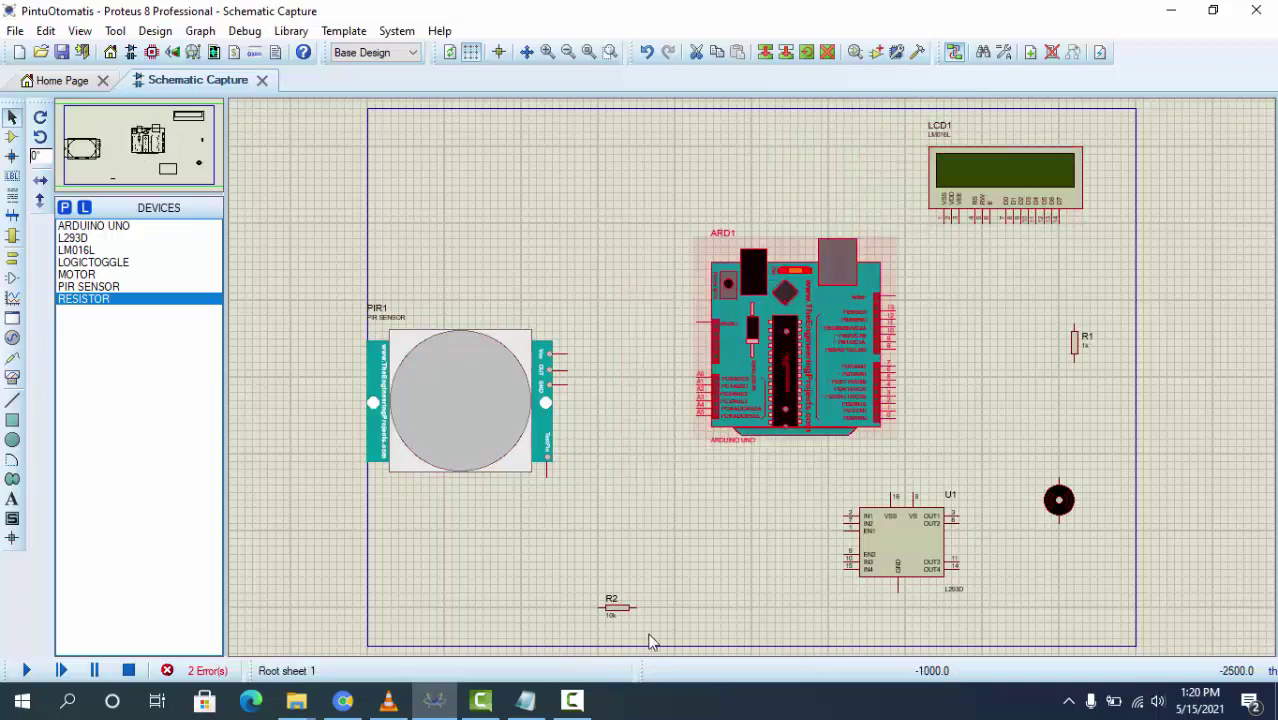
# Try moving resistor R2 below the PIR sensor, and delete the resistor
pyautogui.click(476, 557)
pyautogui.click(614, 616)
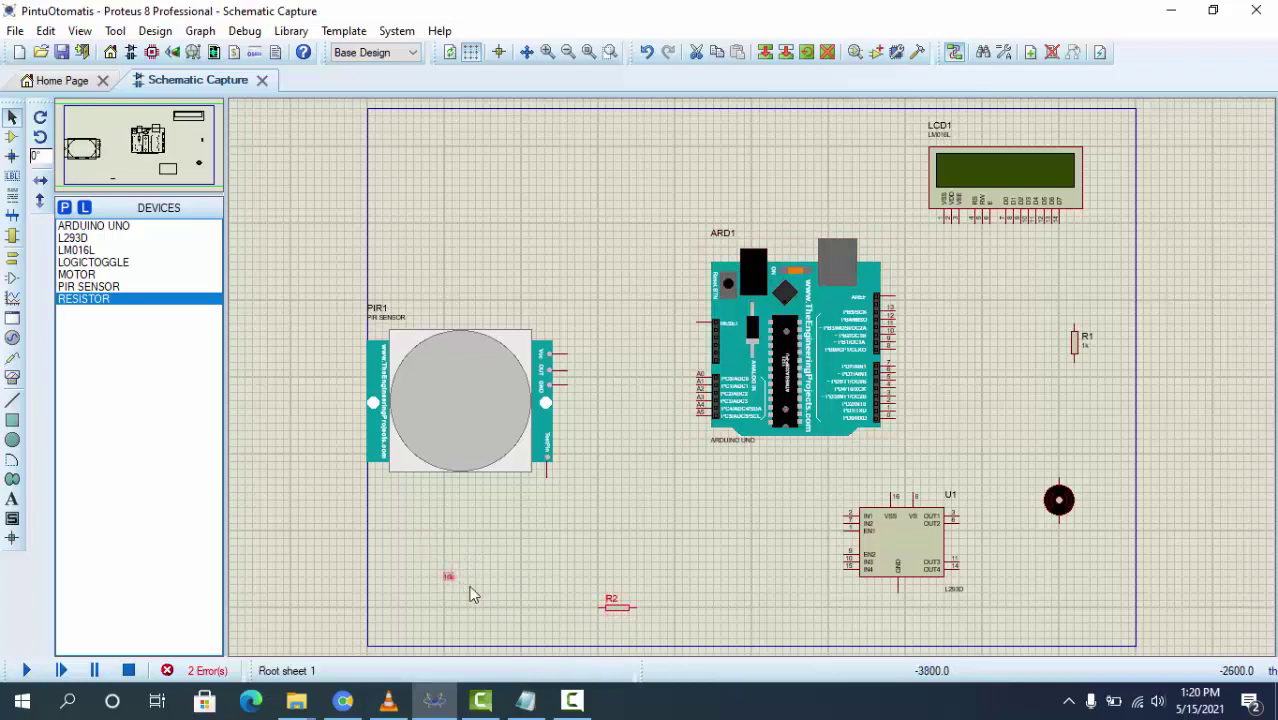
pyautogui.hotkey('ctrl', 'z')
pyautogui.click(613, 614)
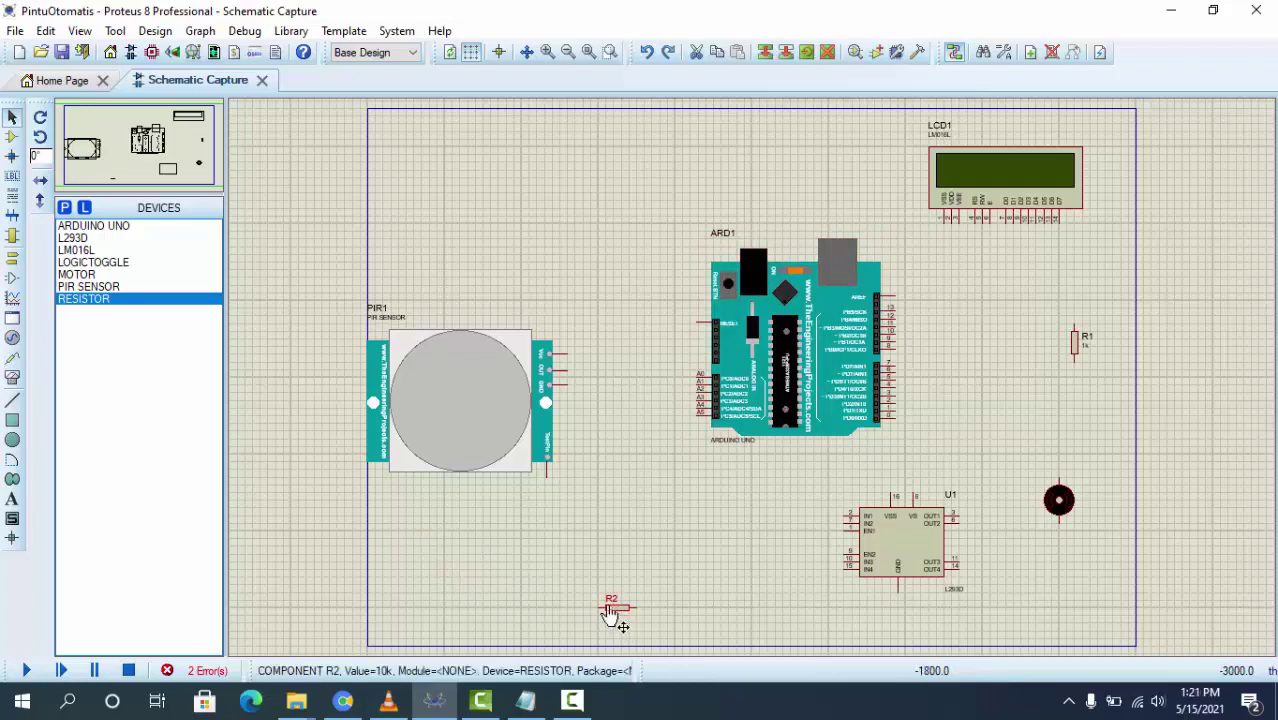
pyautogui.moveTo(616, 610); pyautogui.dragTo(450, 553)
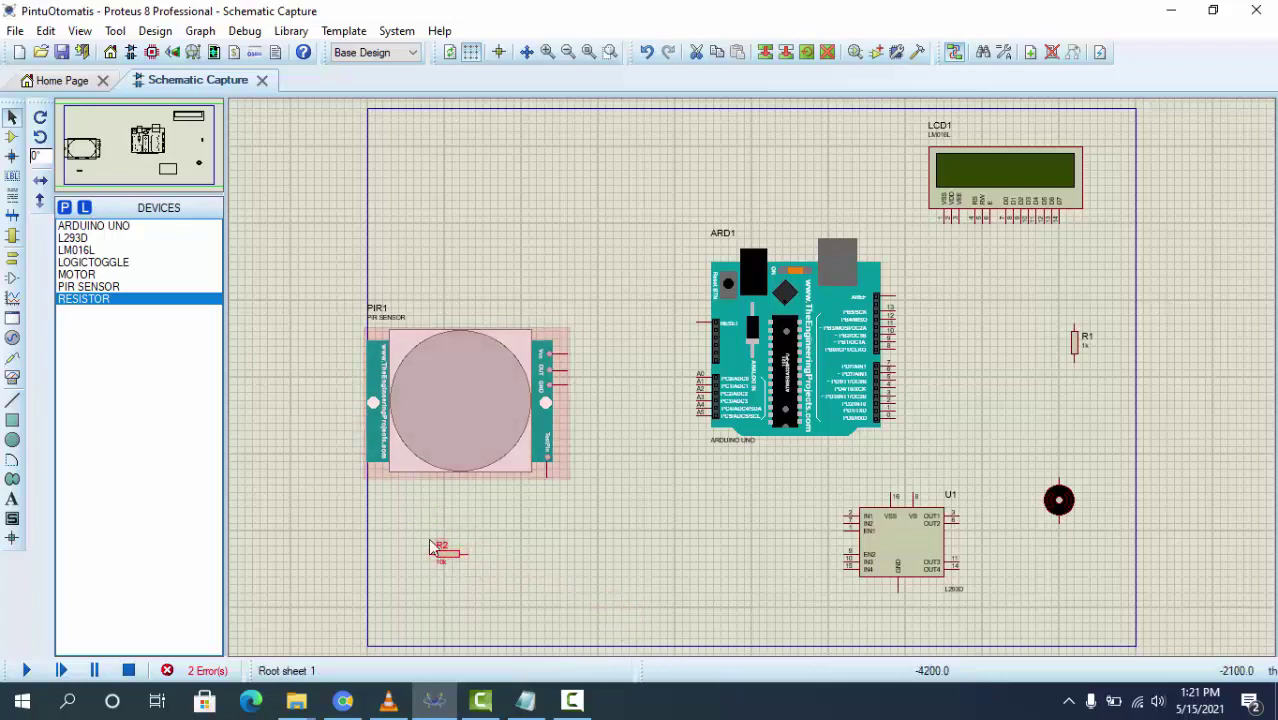
pyautogui.click(445, 562)
pyautogui.press('Delete')
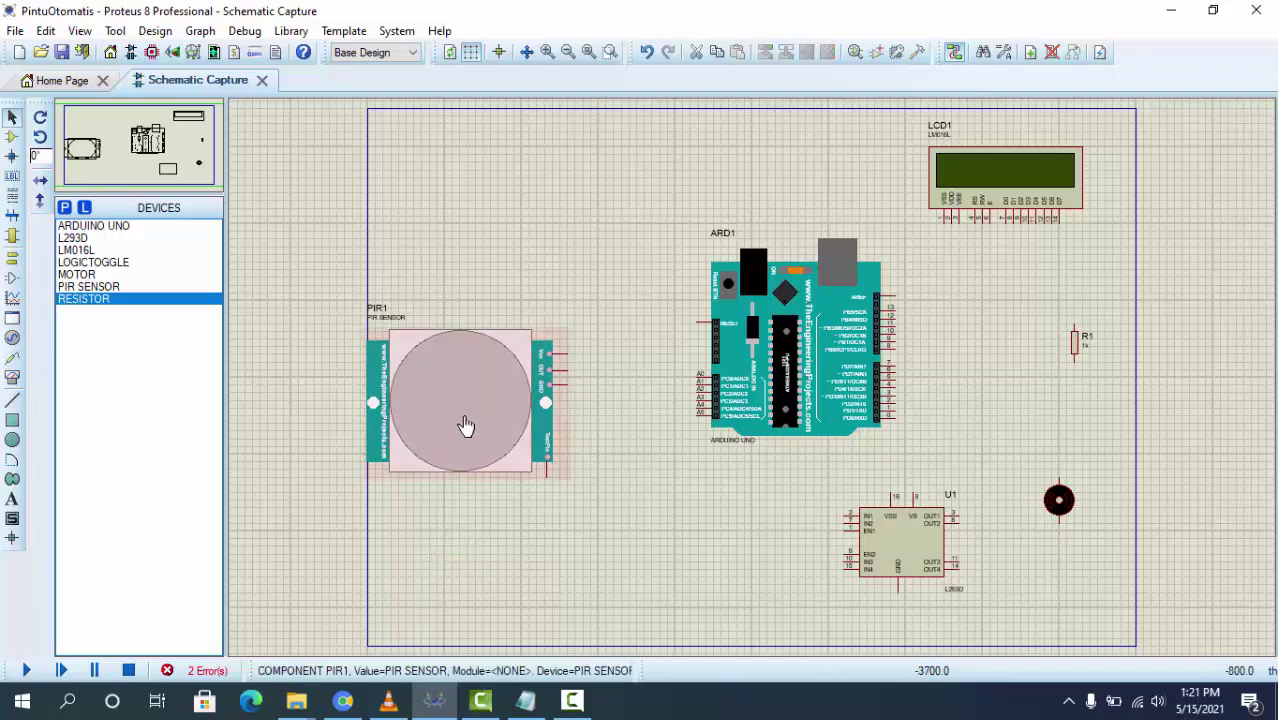
pyautogui.click(465, 421)
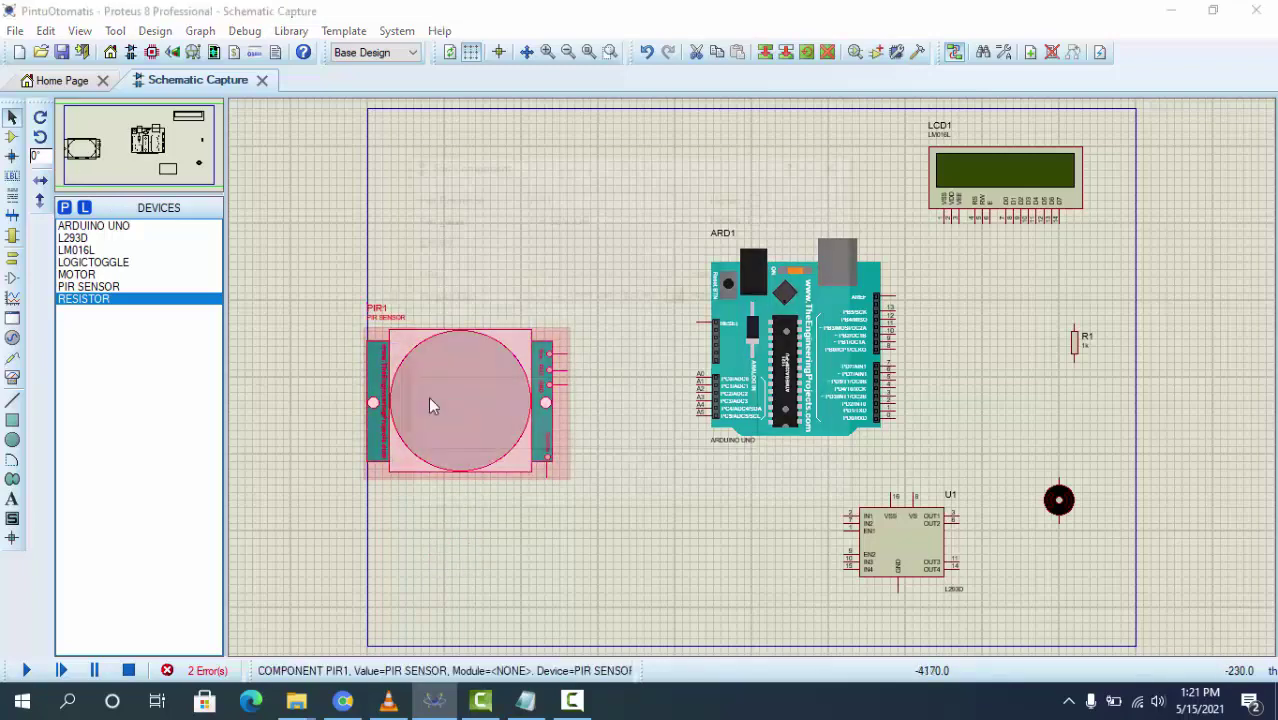
pyautogui.doubleClick(428, 398)
pyautogui.click(818, 275)
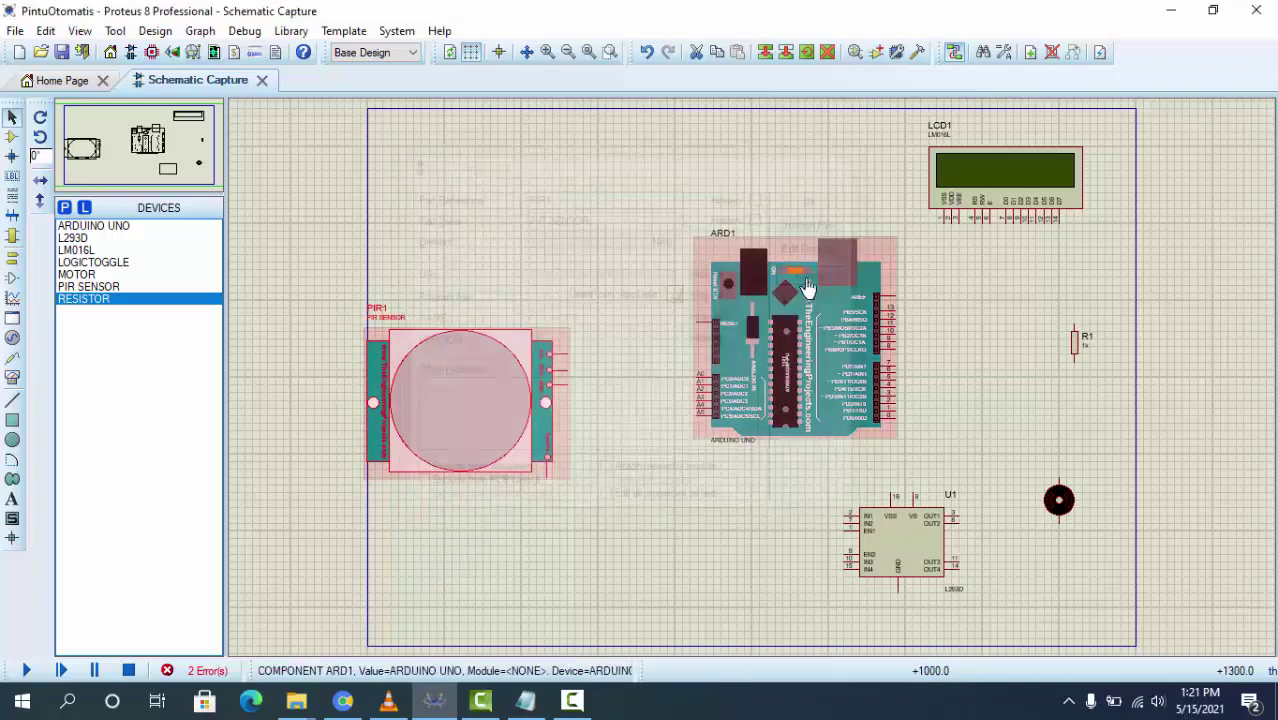
# Place a LOGICTOGGLE component below the PIR sensor
pyautogui.click(92, 226)
pyautogui.click(88, 238)
pyautogui.click(90, 251)
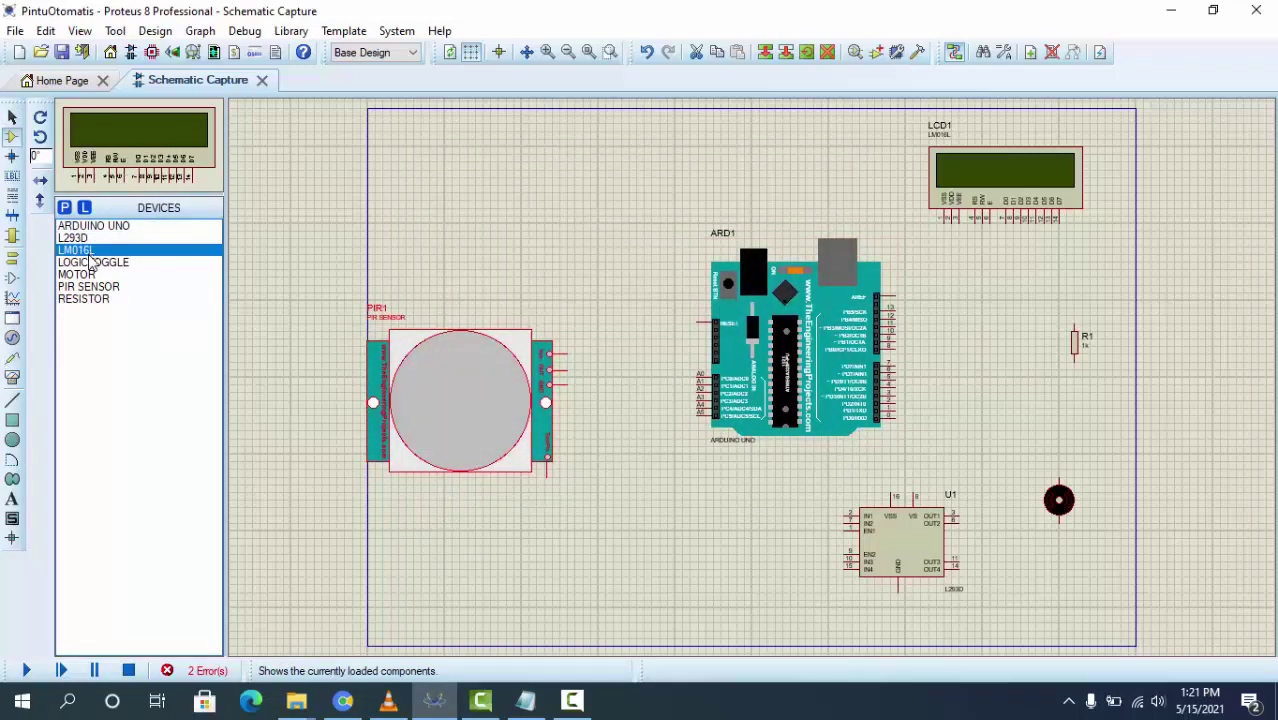
pyautogui.click(91, 263)
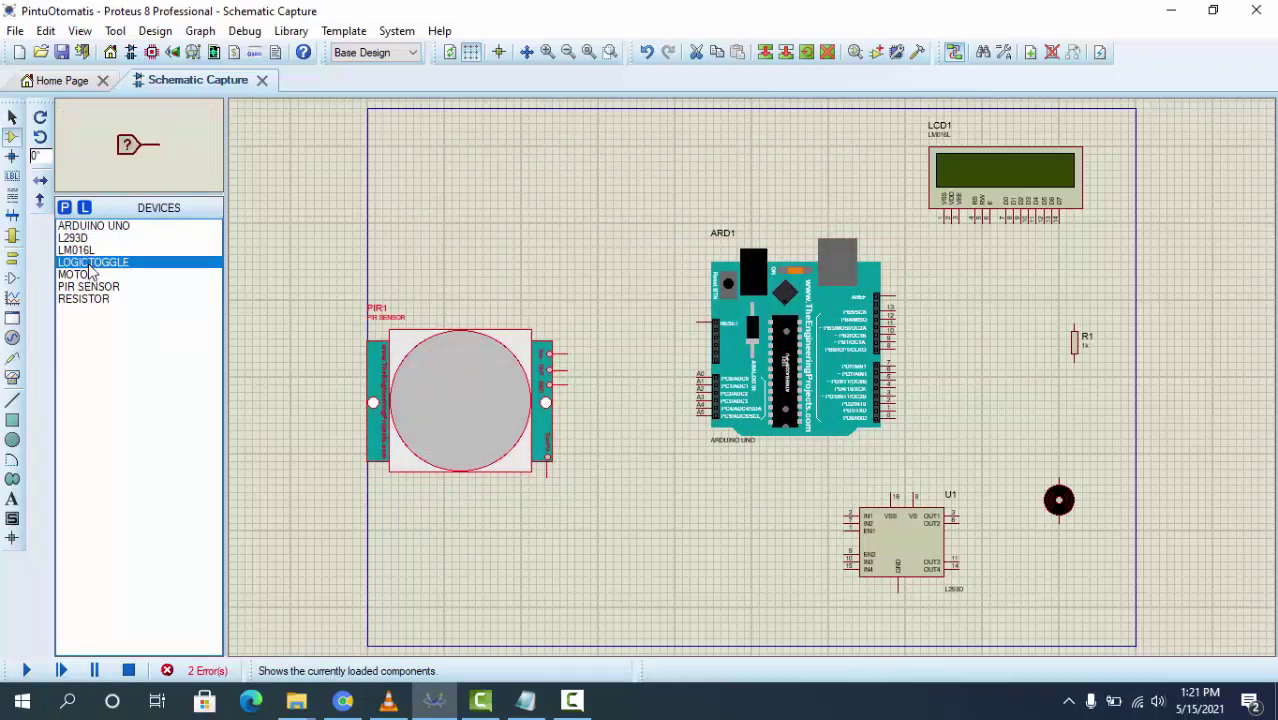
pyautogui.click(475, 553)
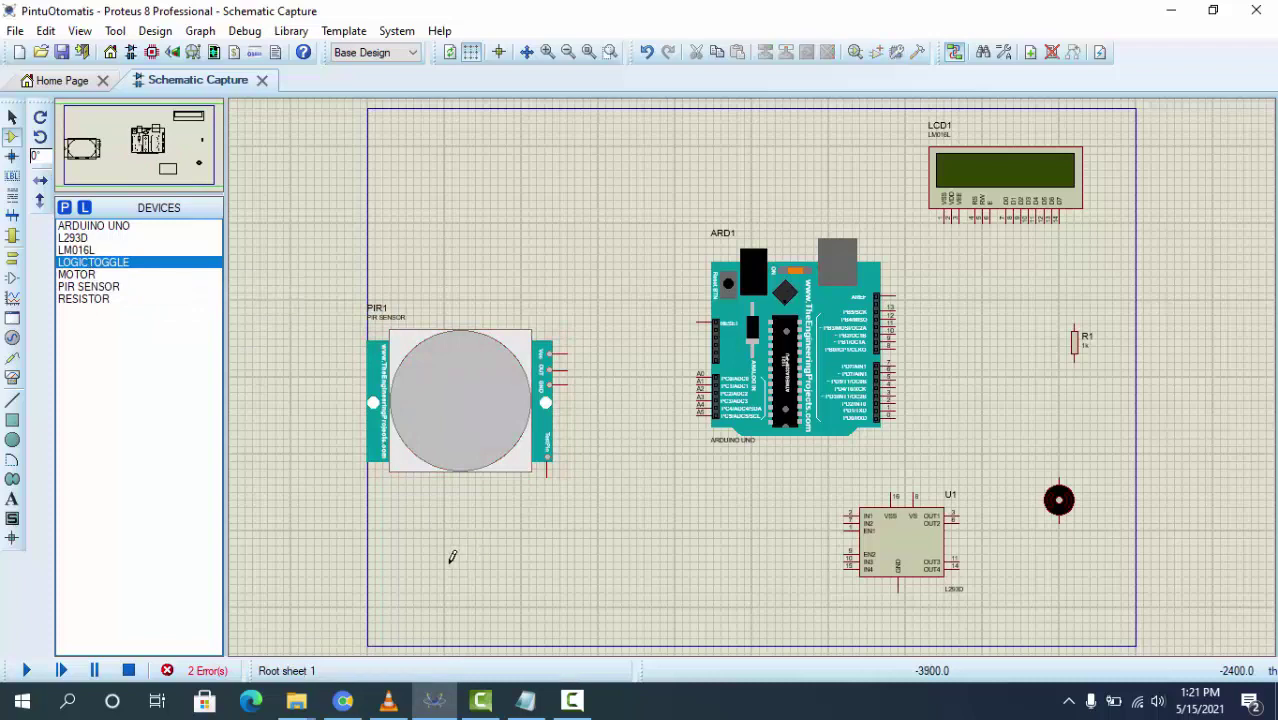
pyautogui.click(446, 568)
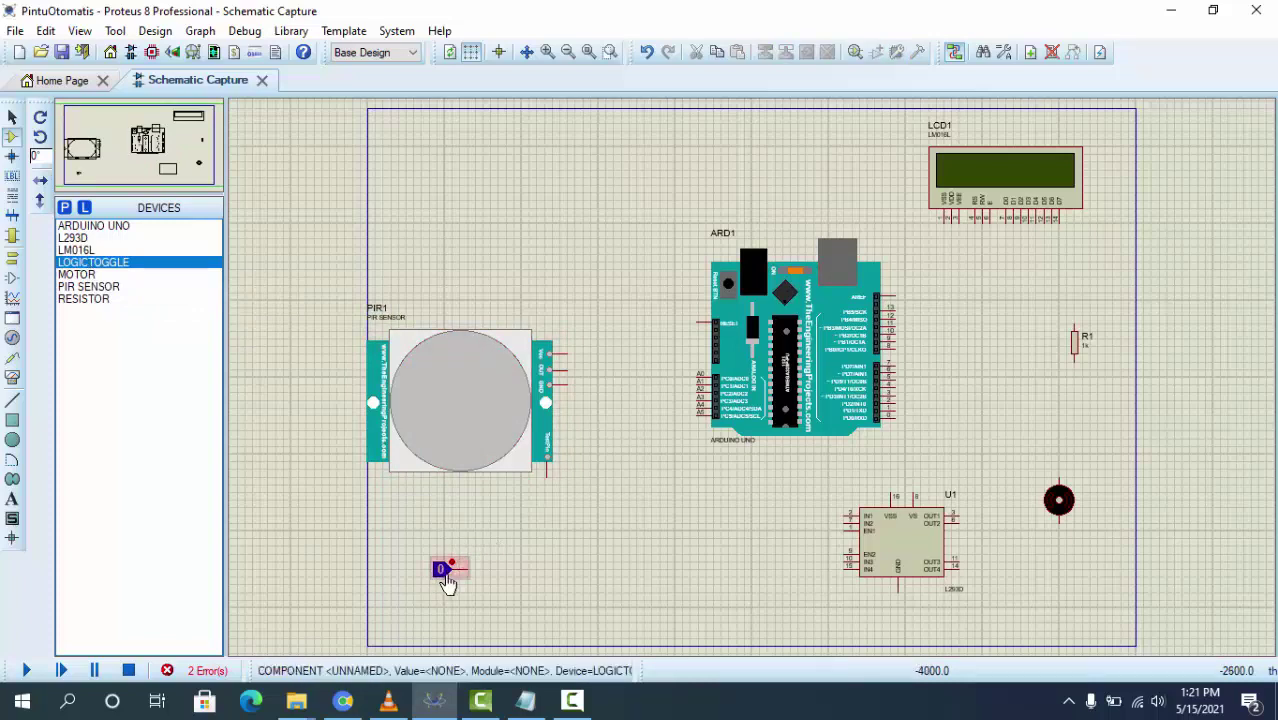
# Try rotating the logic toggle clockwise, and replace it with a new unrotated one below the PIR sensor
pyautogui.rightClick(446, 578)
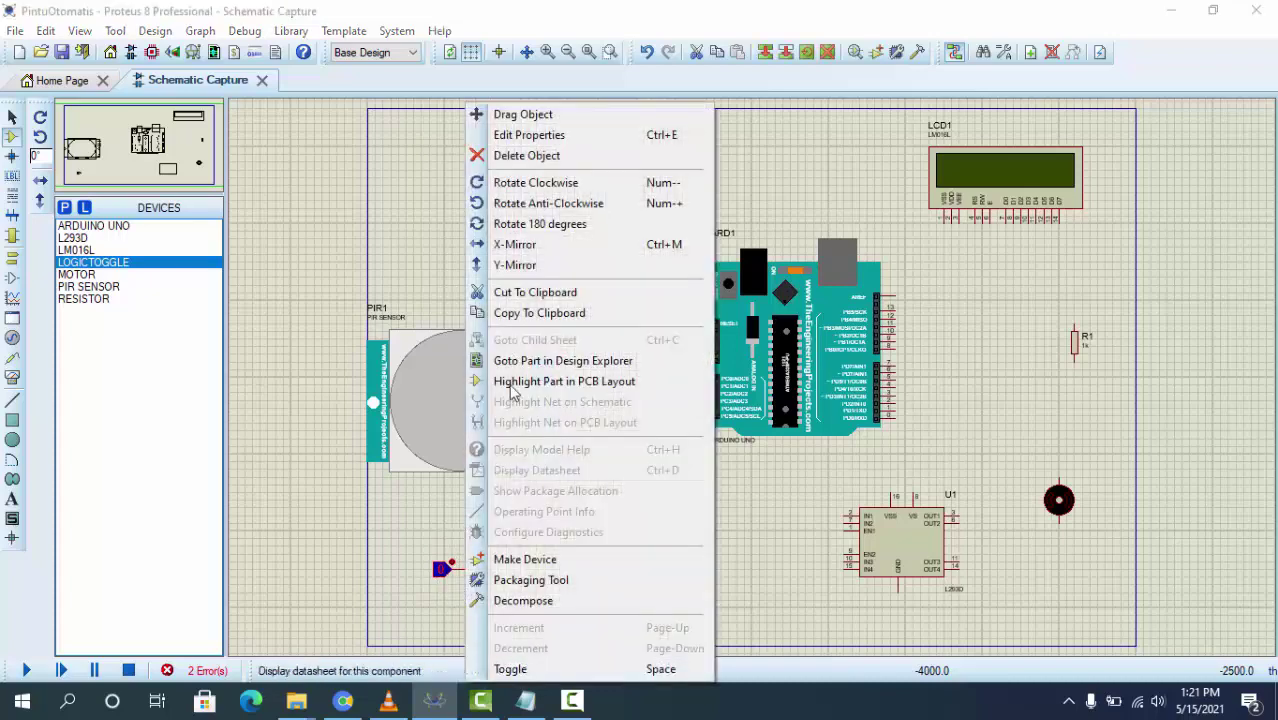
pyautogui.click(481, 182)
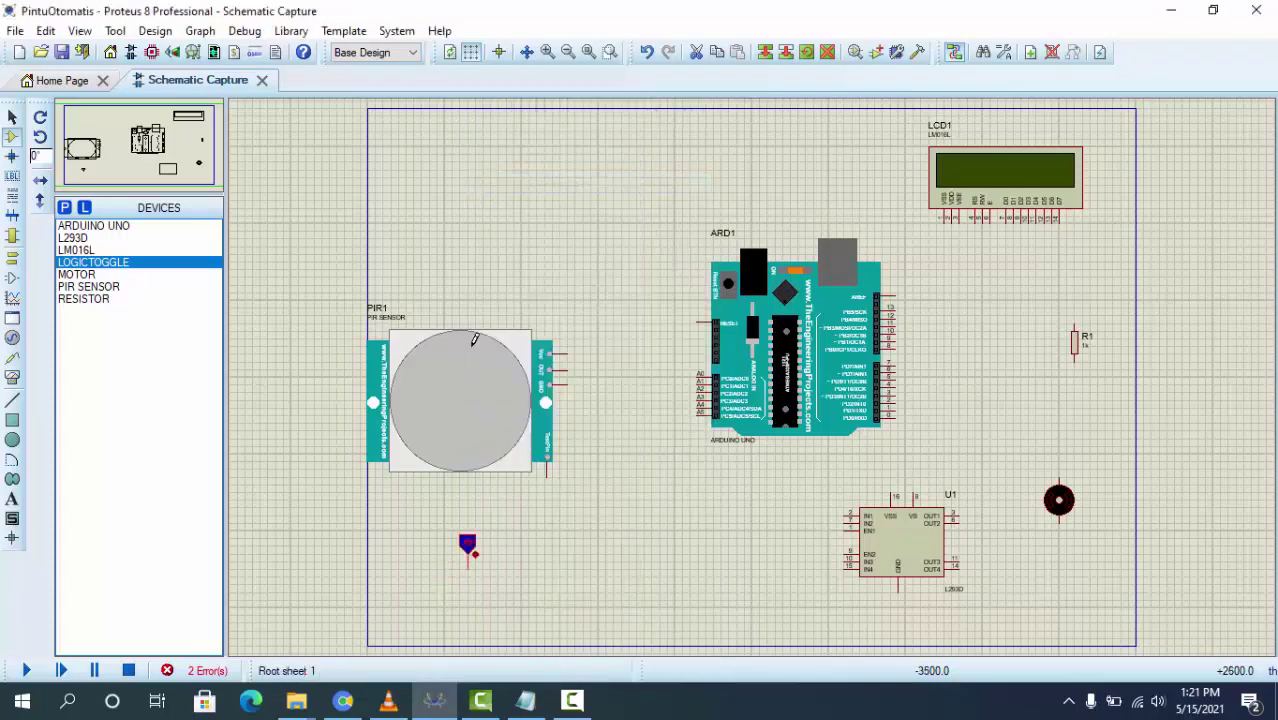
pyautogui.rightClick(469, 546)
pyautogui.rightClick(469, 546)
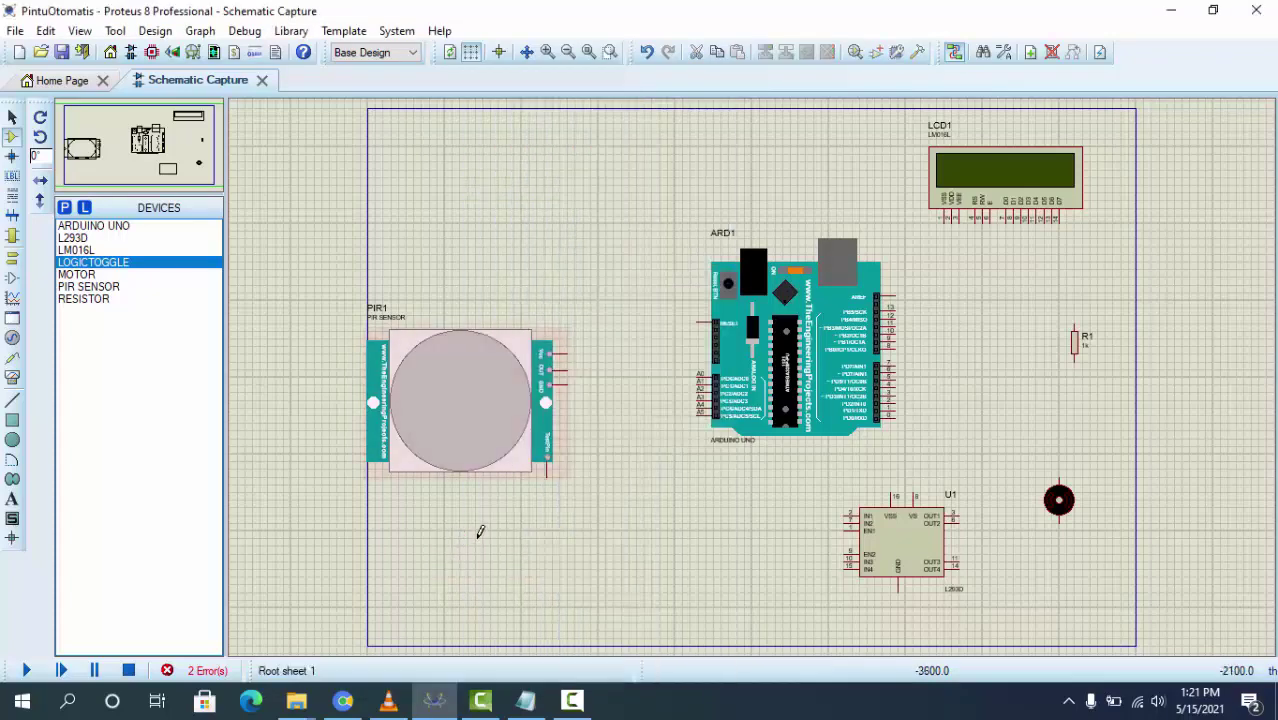
pyautogui.click(450, 554)
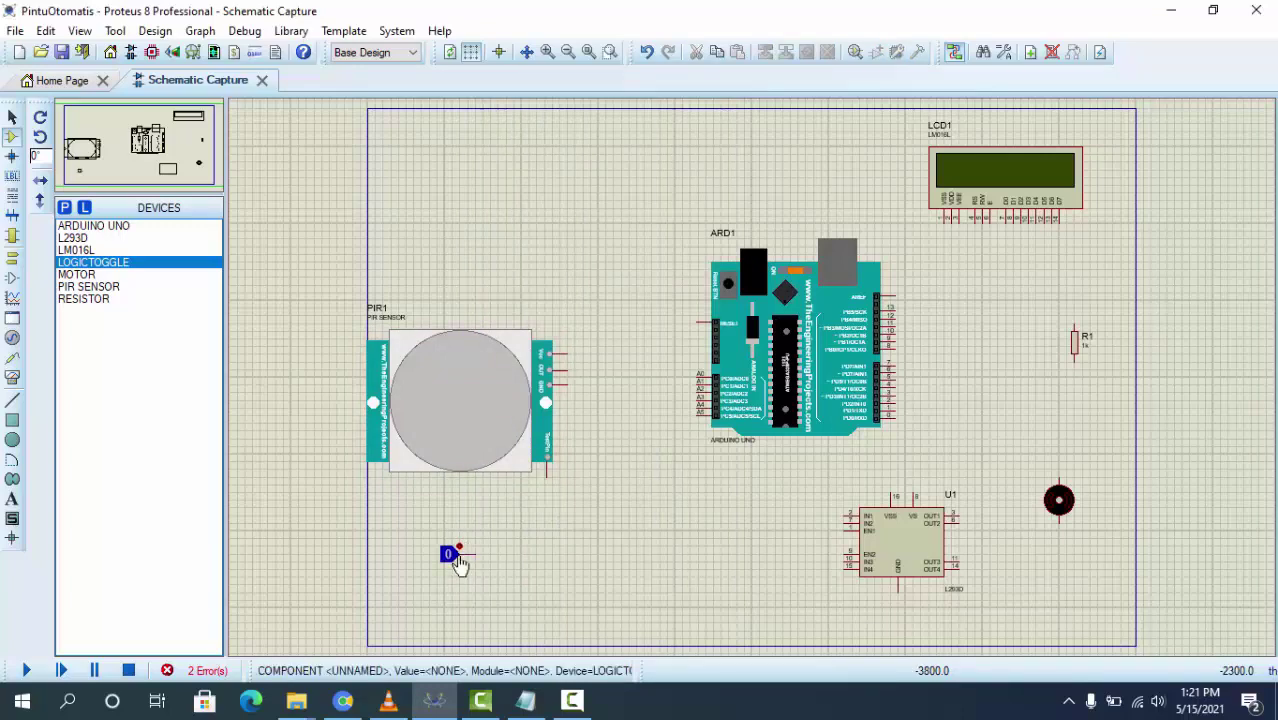
# Try rotating the logic toggle anti-clockwise and undo the rotation
pyautogui.rightClick(456, 562)
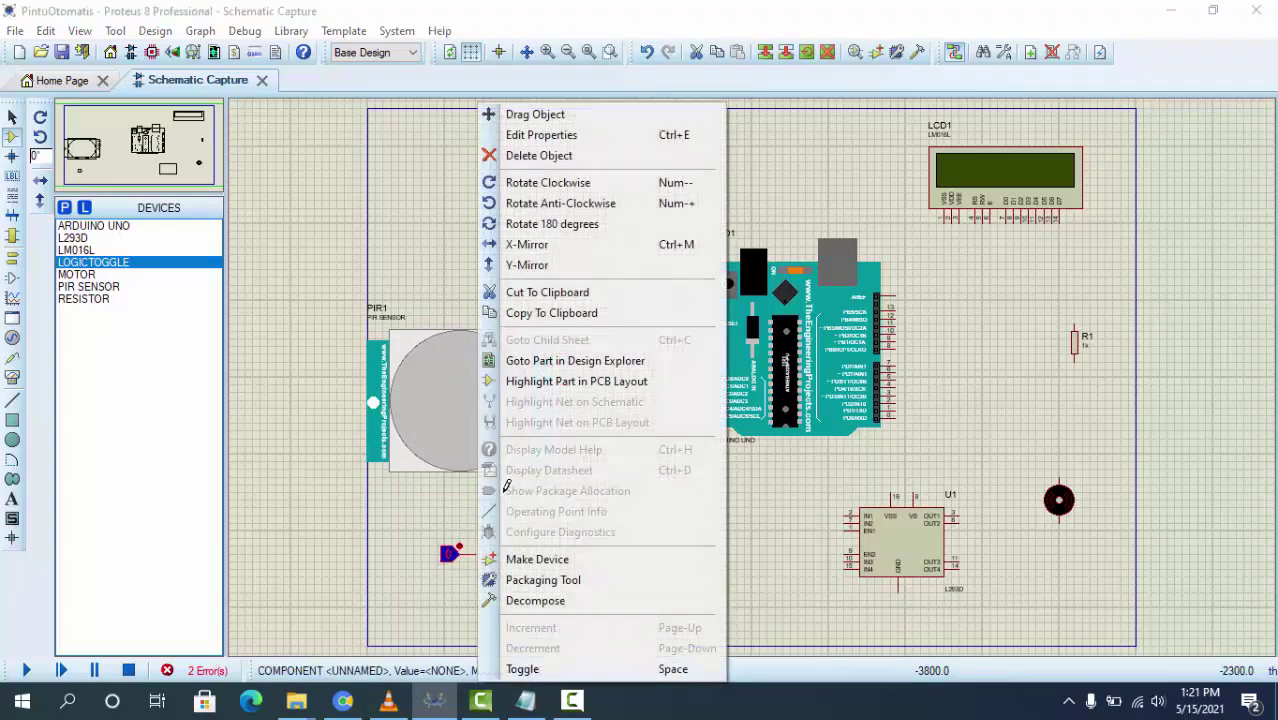
pyautogui.click(537, 203)
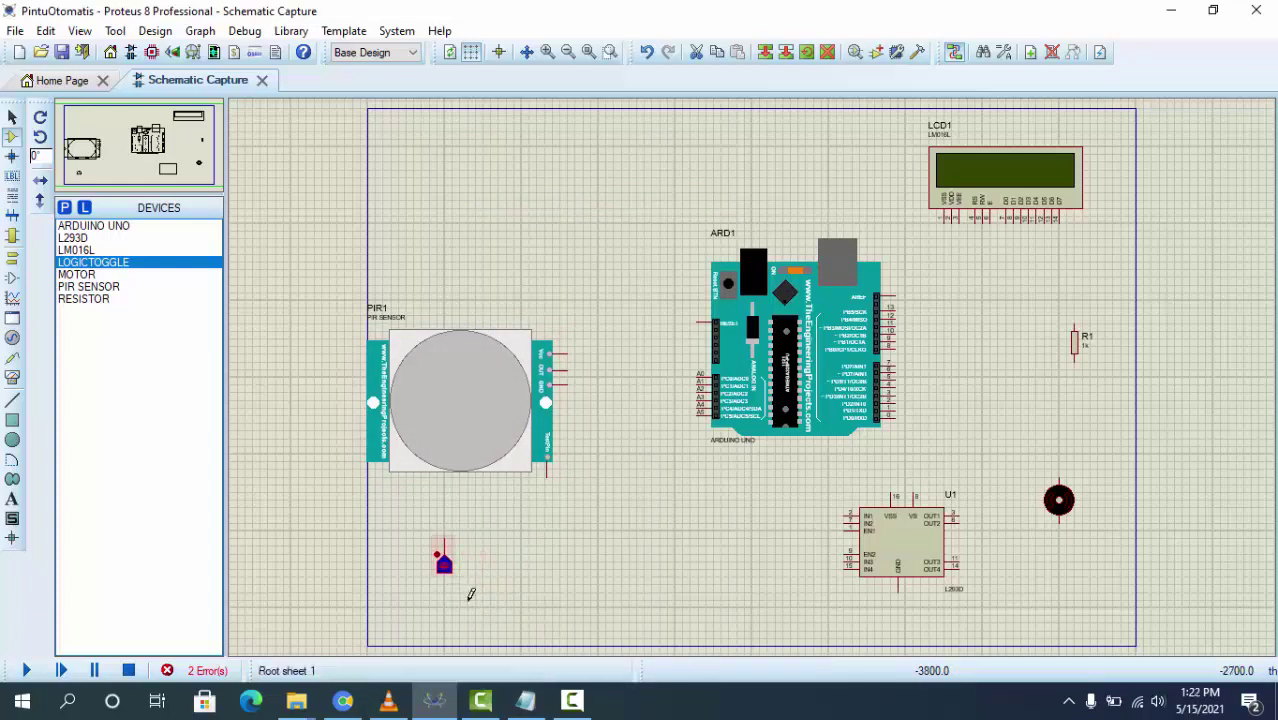
pyautogui.hotkey('ctrl', 'z')
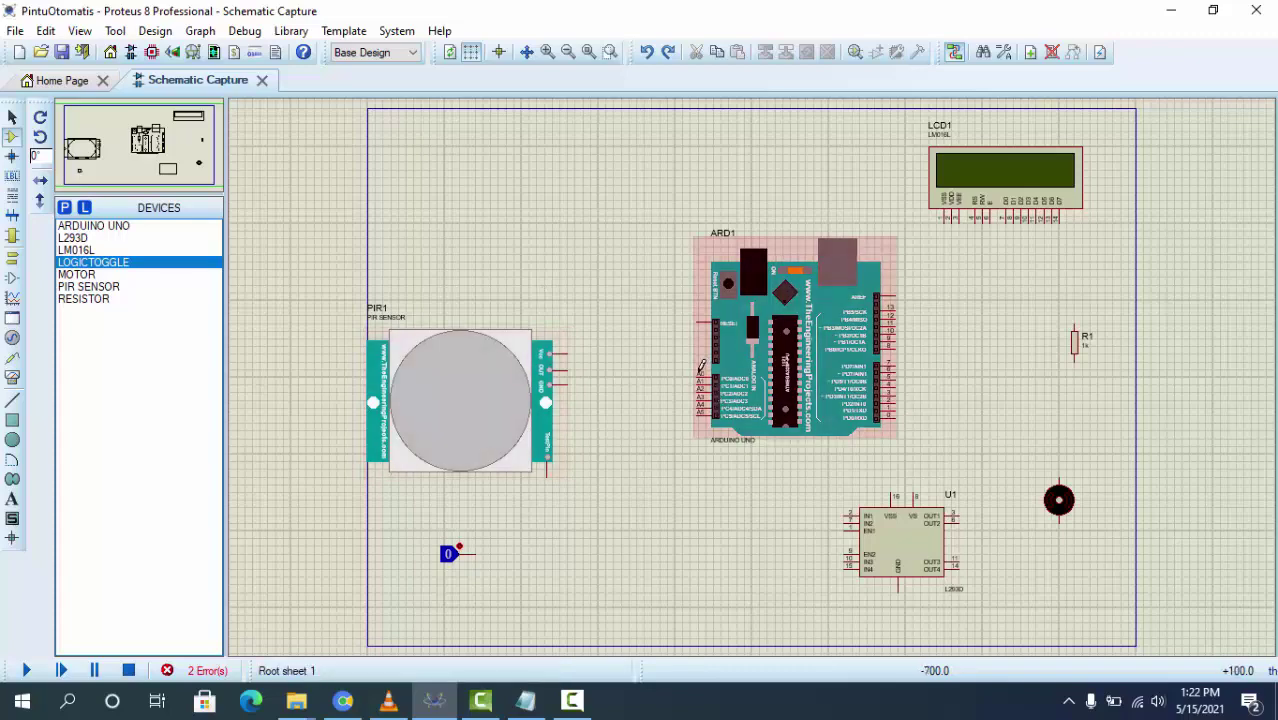
# Wire the Arduino Uno's A0 pin to the PIR sensor's OUT pin
pyautogui.scroll(1, 701, 367)
pyautogui.scroll(1, 738, 383)
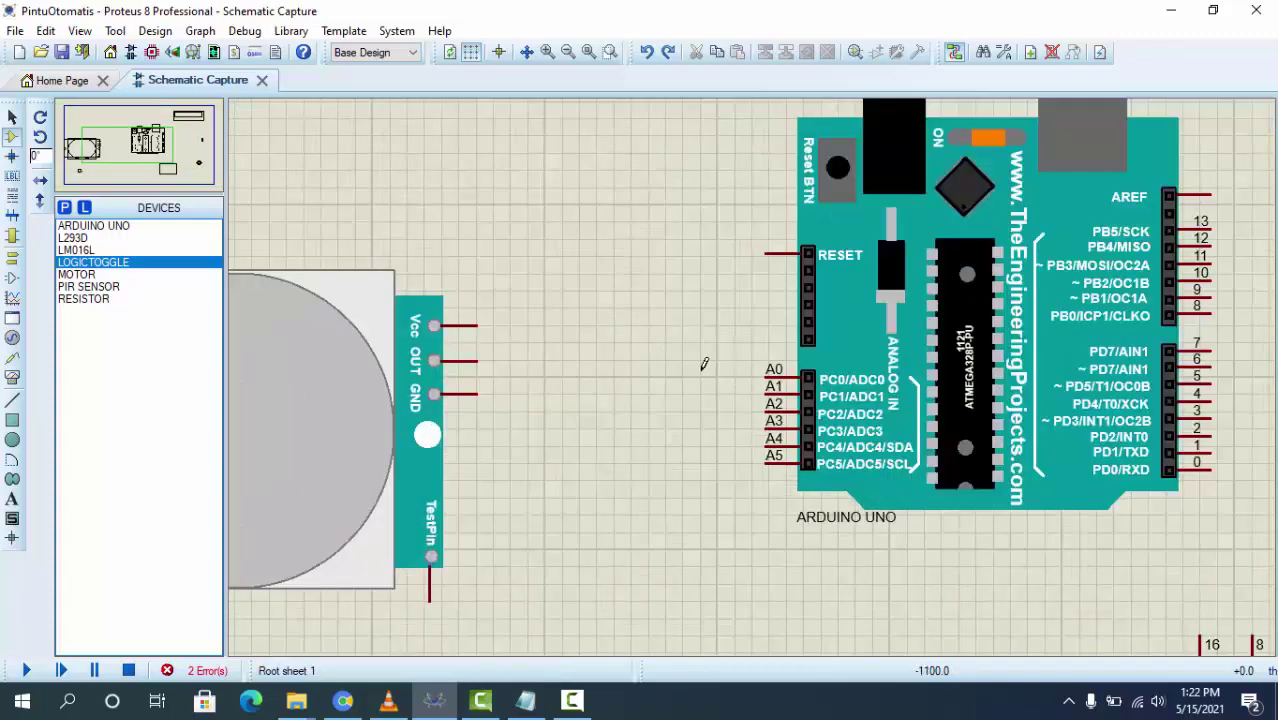
pyautogui.click(765, 377)
pyautogui.click(477, 361)
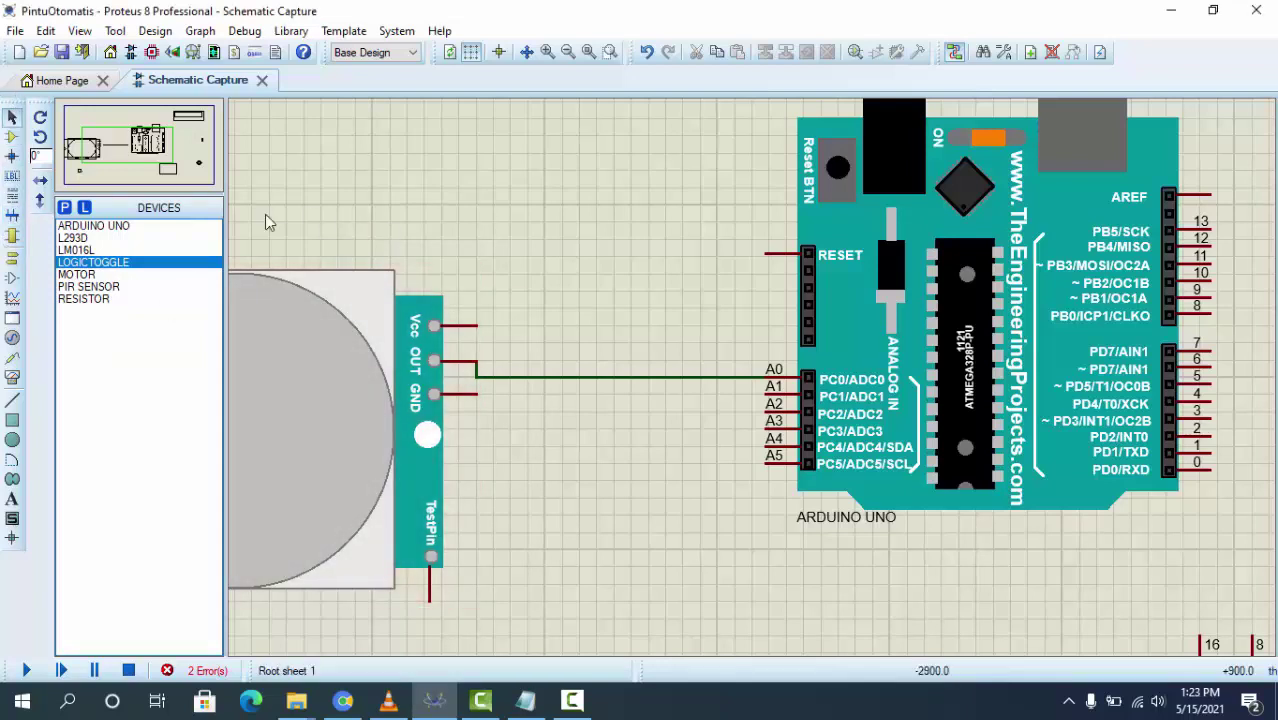
pyautogui.click(14, 236)
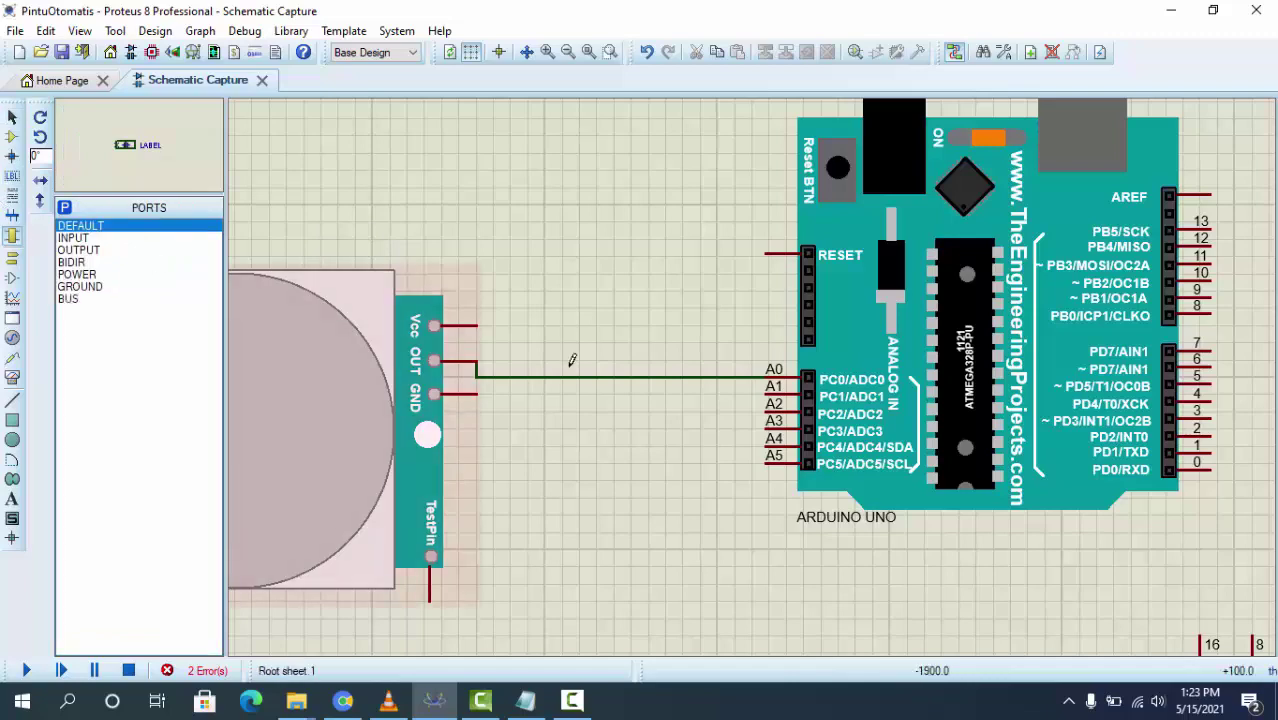
pyautogui.scroll(-1, 571, 354)
pyautogui.click(88, 276)
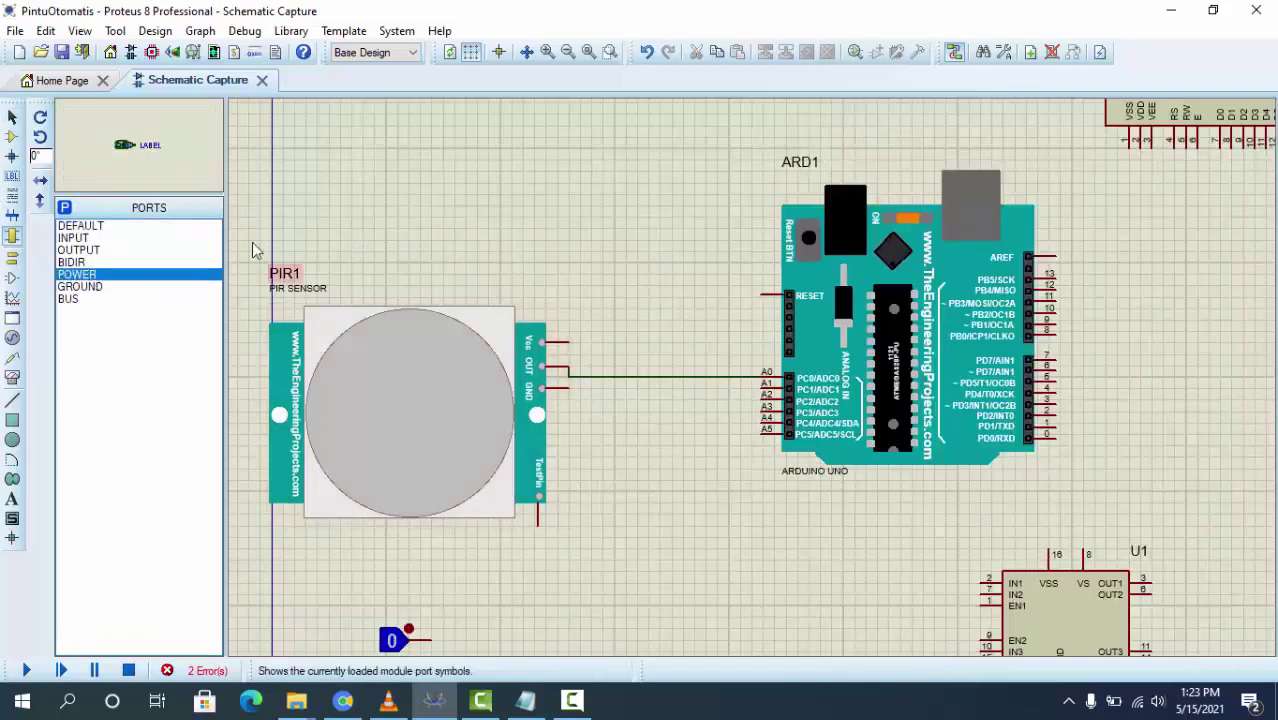
pyautogui.click(499, 147)
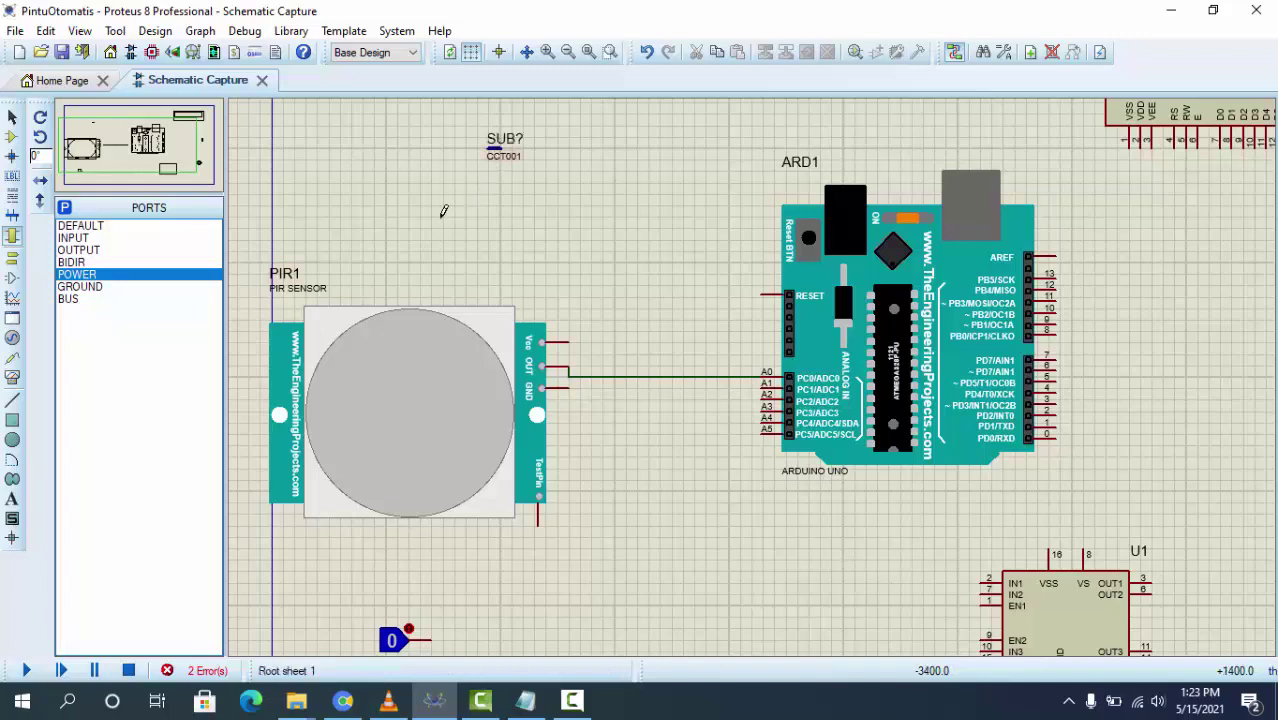
pyautogui.scroll(1, 442, 208)
pyautogui.scroll(-1, 805, 362)
pyautogui.scroll(-1, 670, 357)
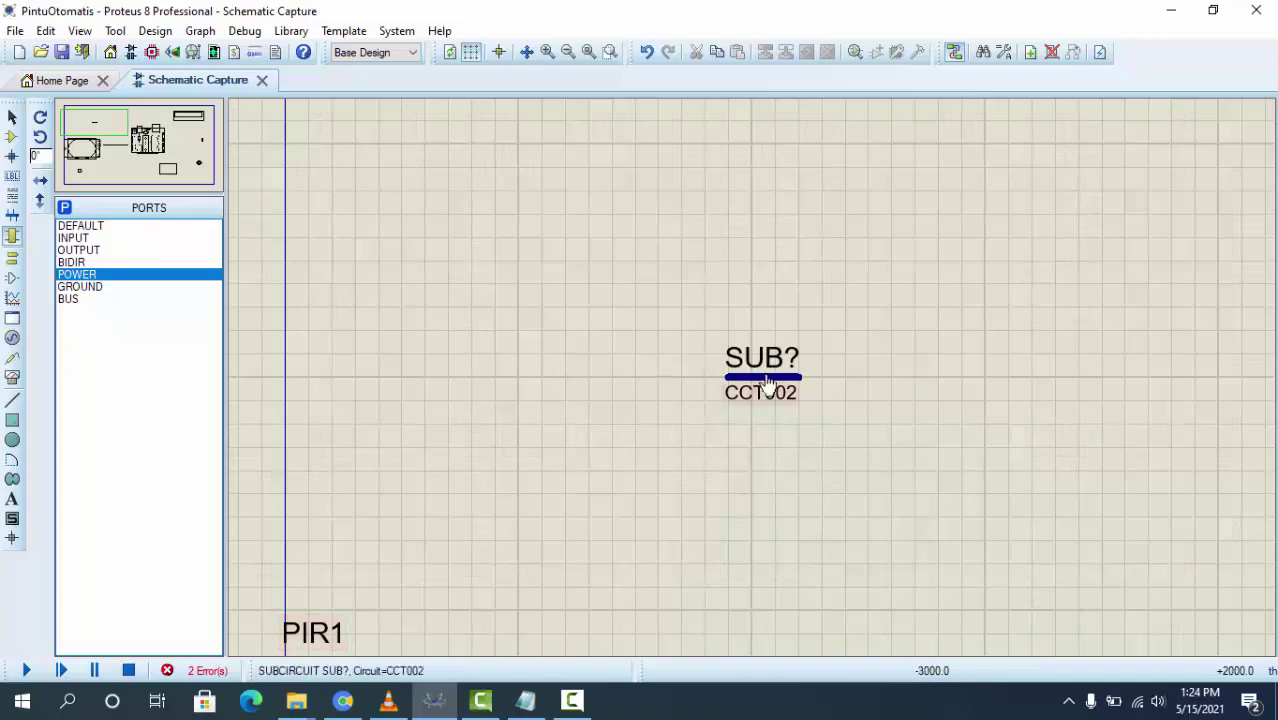
pyautogui.click(779, 380)
pyautogui.press('Delete')
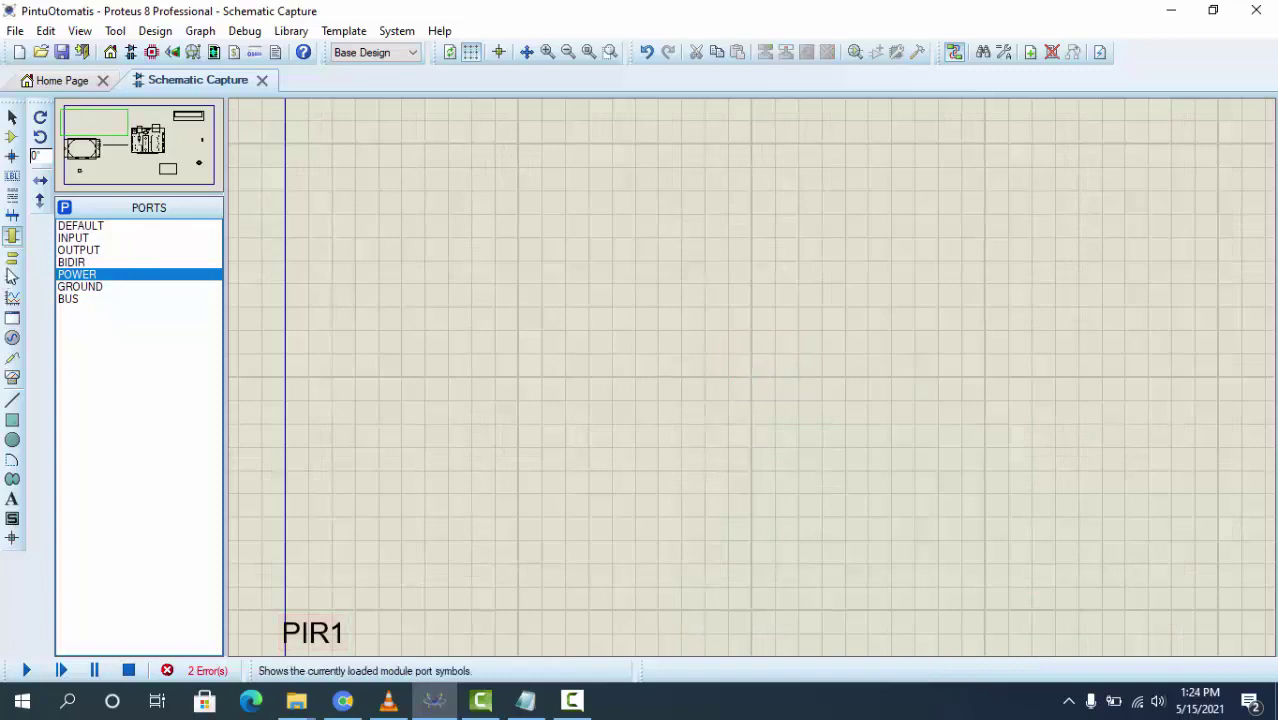
# Place a POWER terminal above the PIR sensor and wire it to the sensor's Vcc pin
pyautogui.scroll(-1, 705, 362)
pyautogui.scroll(-1, 845, 484)
pyautogui.scroll(1, 909, 471)
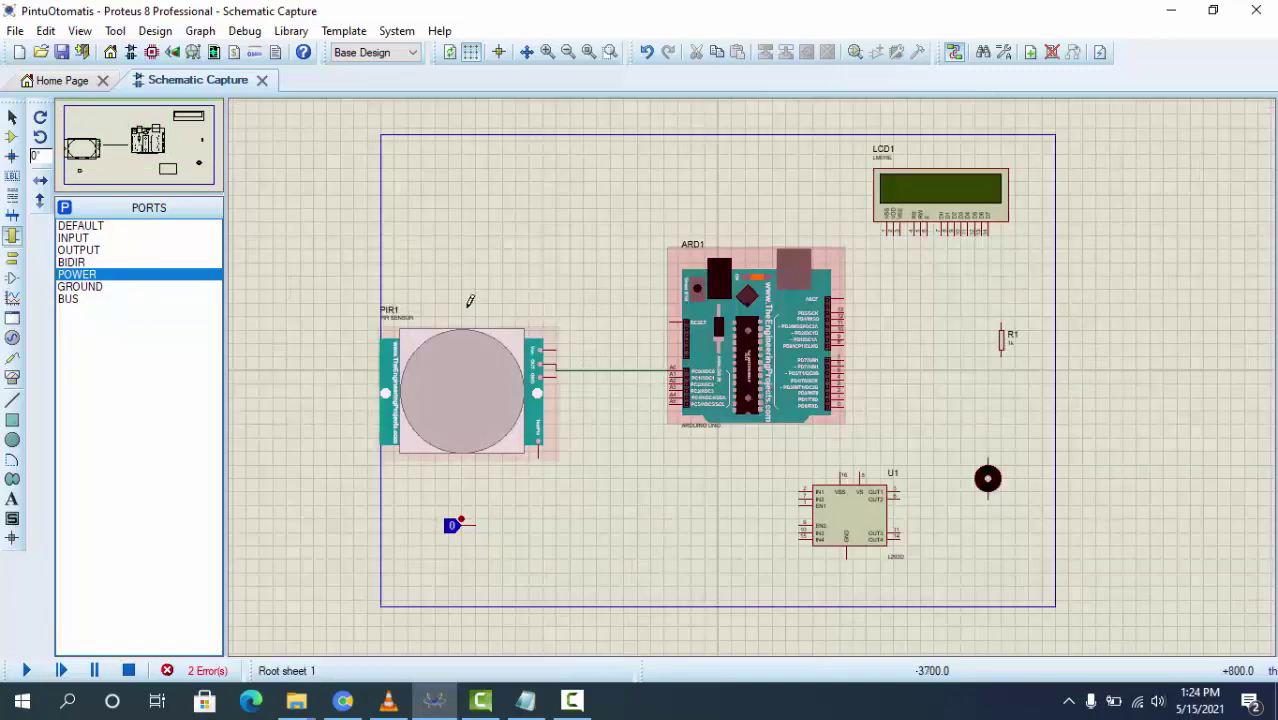
pyautogui.scroll(1, 471, 301)
pyautogui.scroll(-1, 753, 373)
pyautogui.scroll(1, 1178, 380)
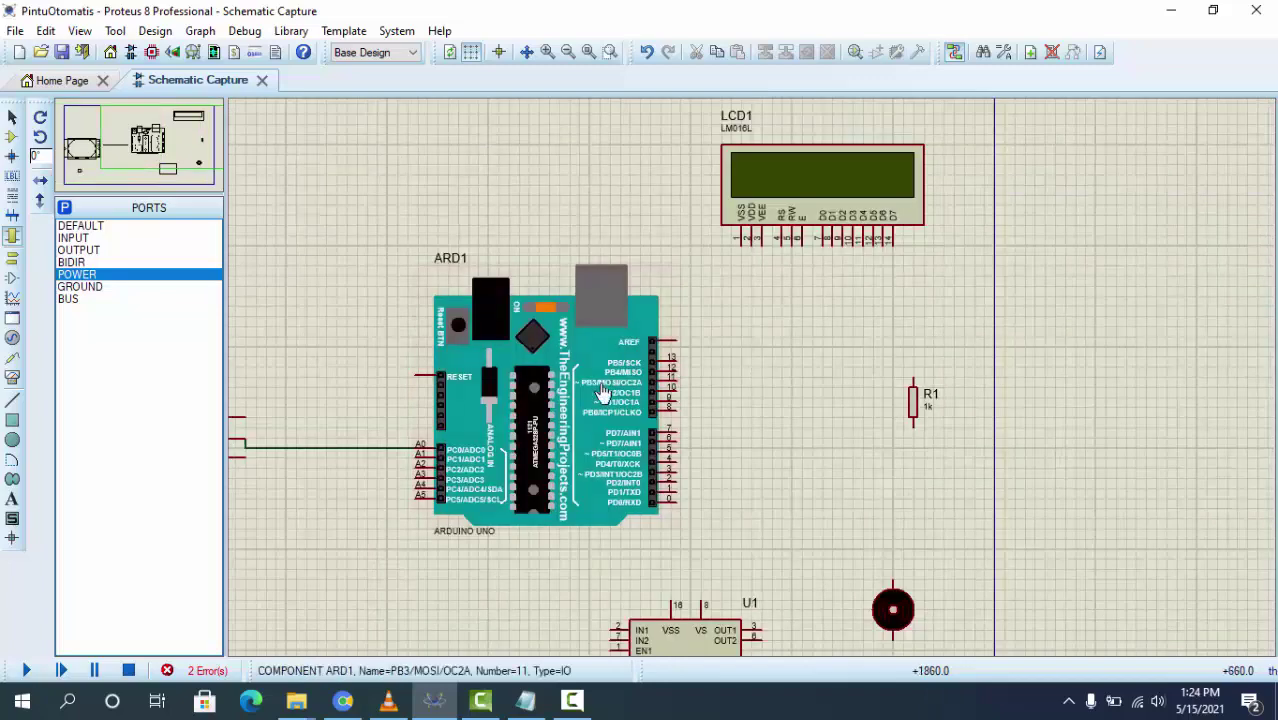
pyautogui.scroll(-1, 605, 380)
pyautogui.scroll(-1, 349, 330)
pyautogui.scroll(1, 612, 360)
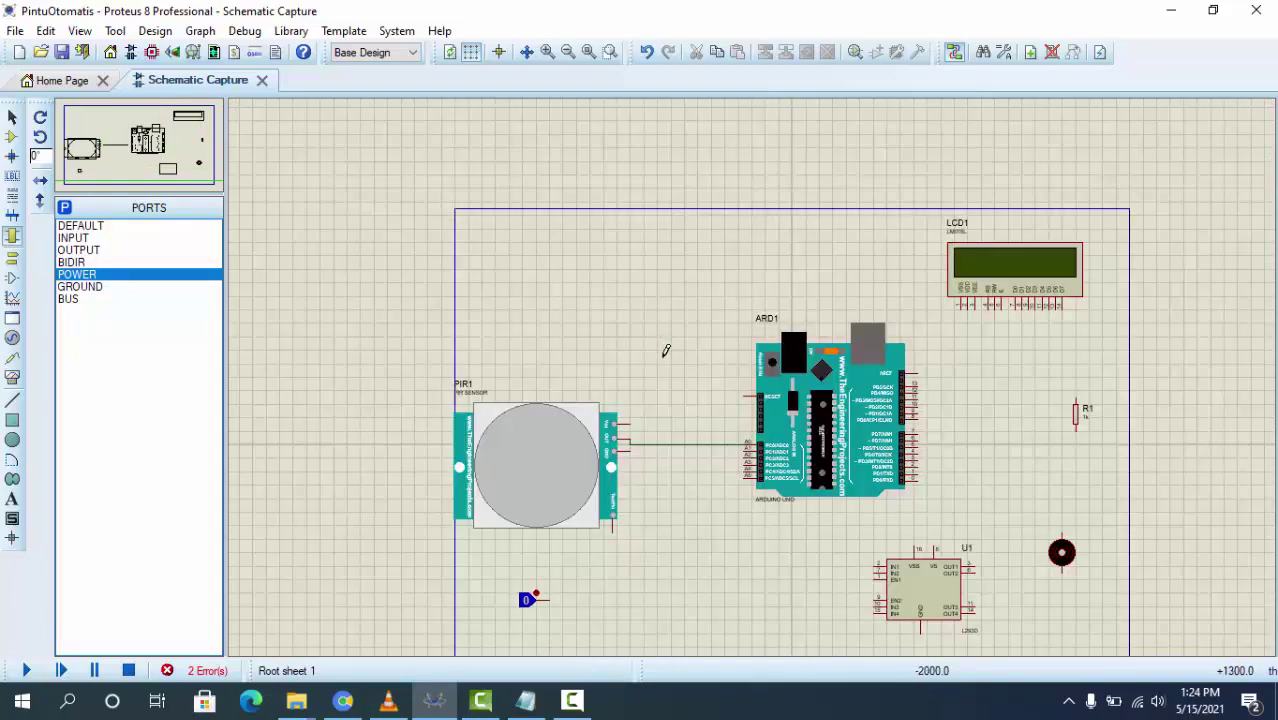
pyautogui.scroll(1, 712, 390)
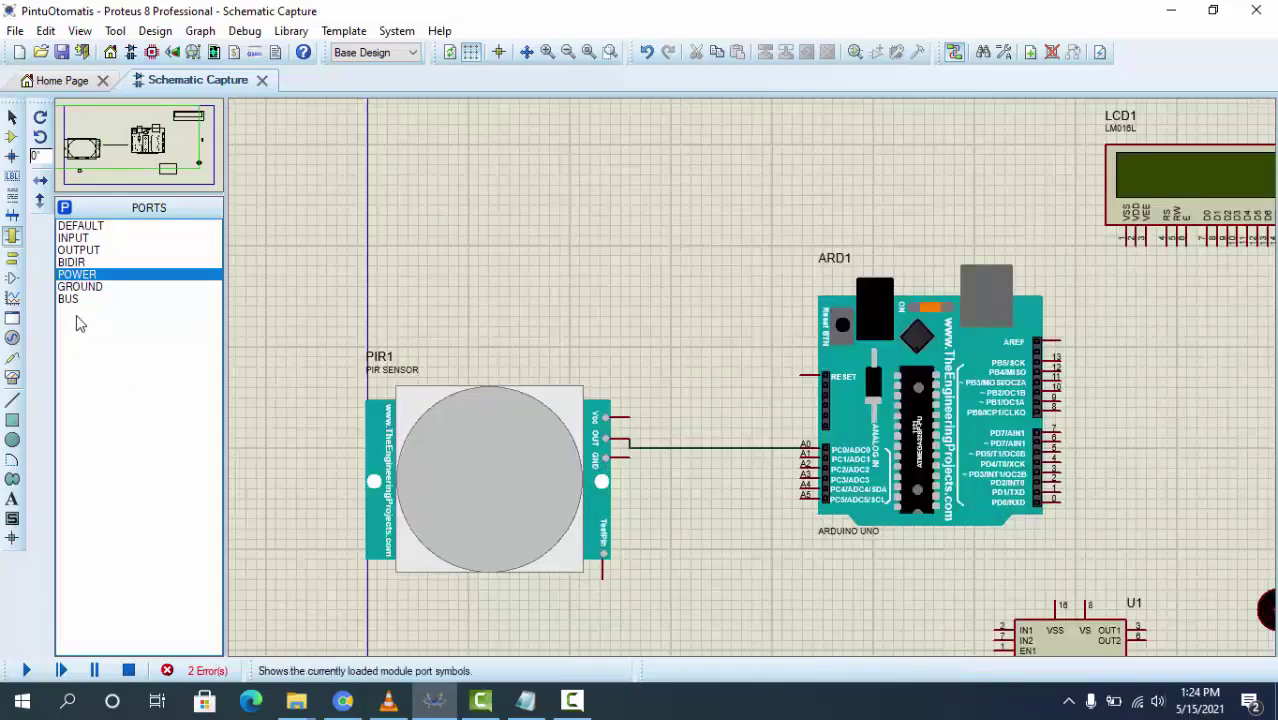
pyautogui.click(12, 257)
pyautogui.click(80, 274)
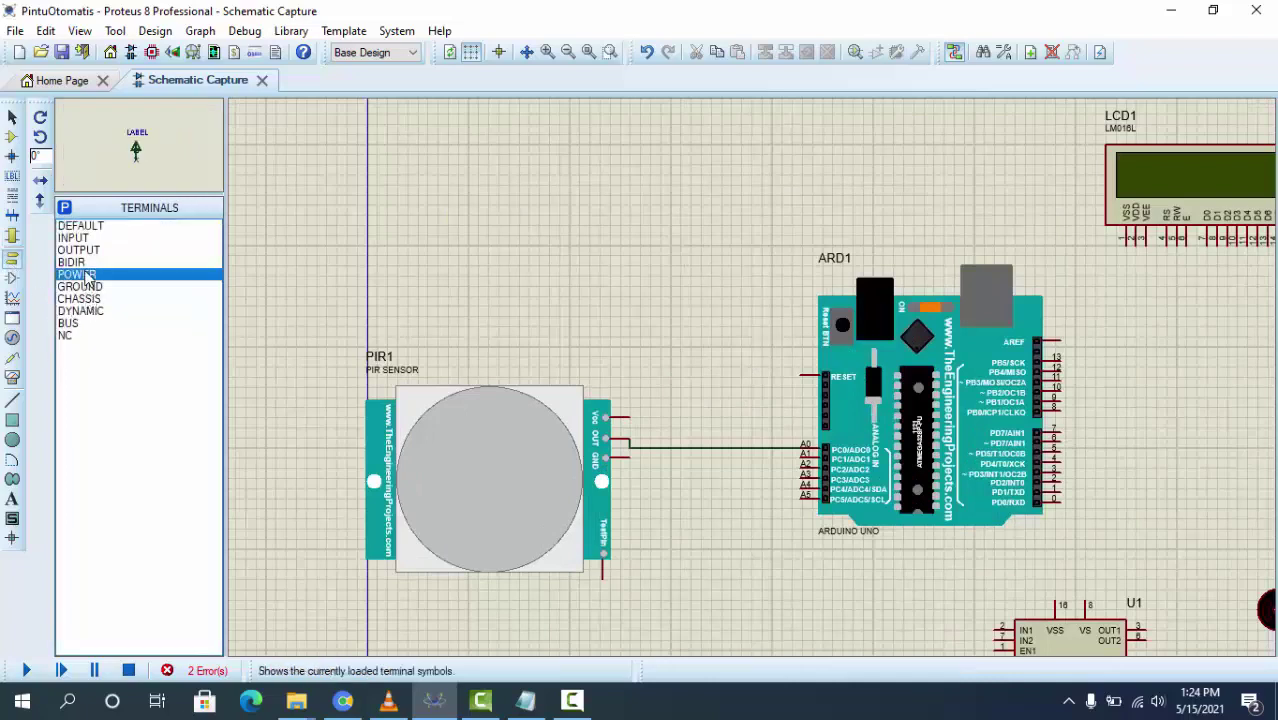
pyautogui.click(569, 232)
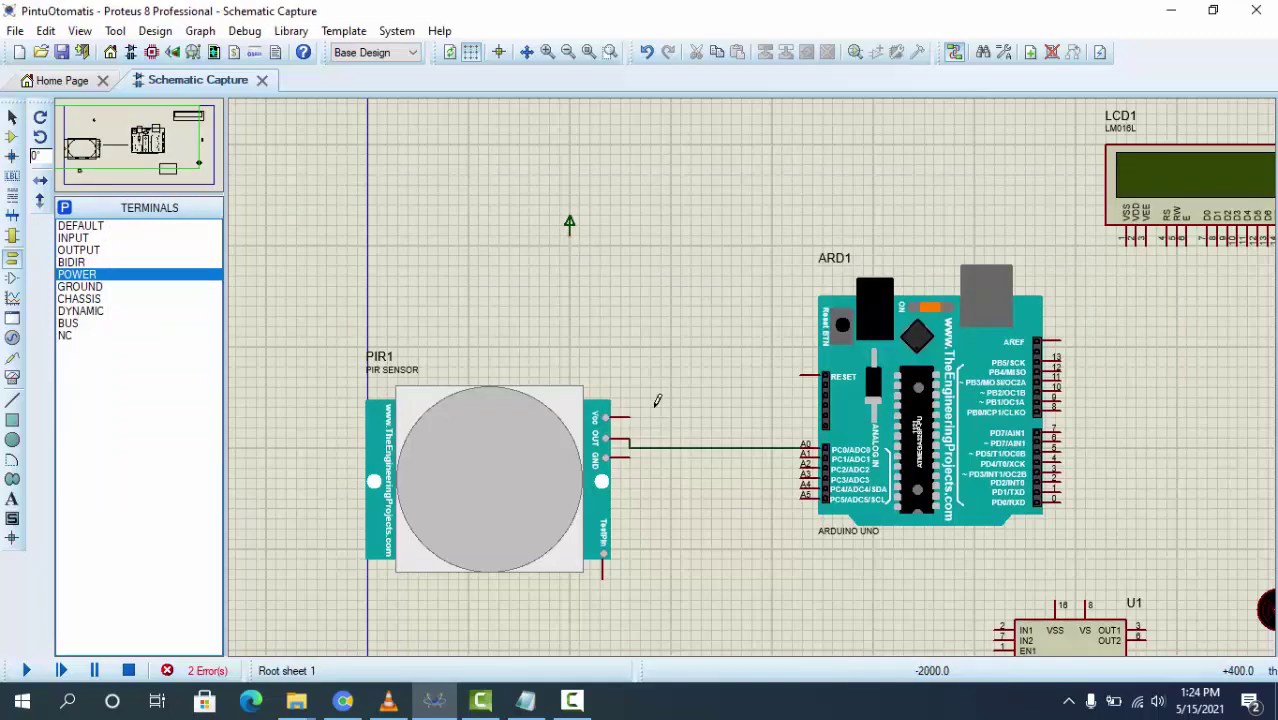
pyautogui.click(632, 404)
pyautogui.click(568, 236)
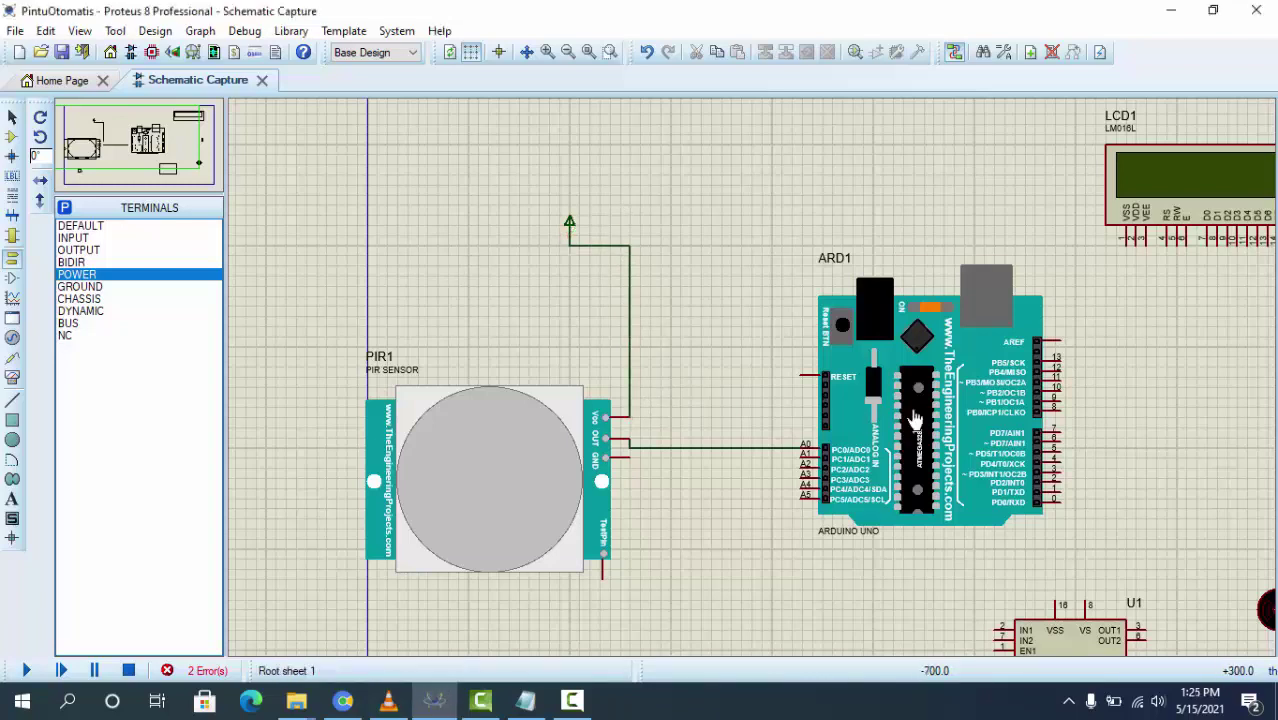
# Wire the PIR sensor's GND pin to the L293D's GND pin, routing the wire below the components
pyautogui.scroll(-1, 706, 335)
pyautogui.scroll(1, 1041, 611)
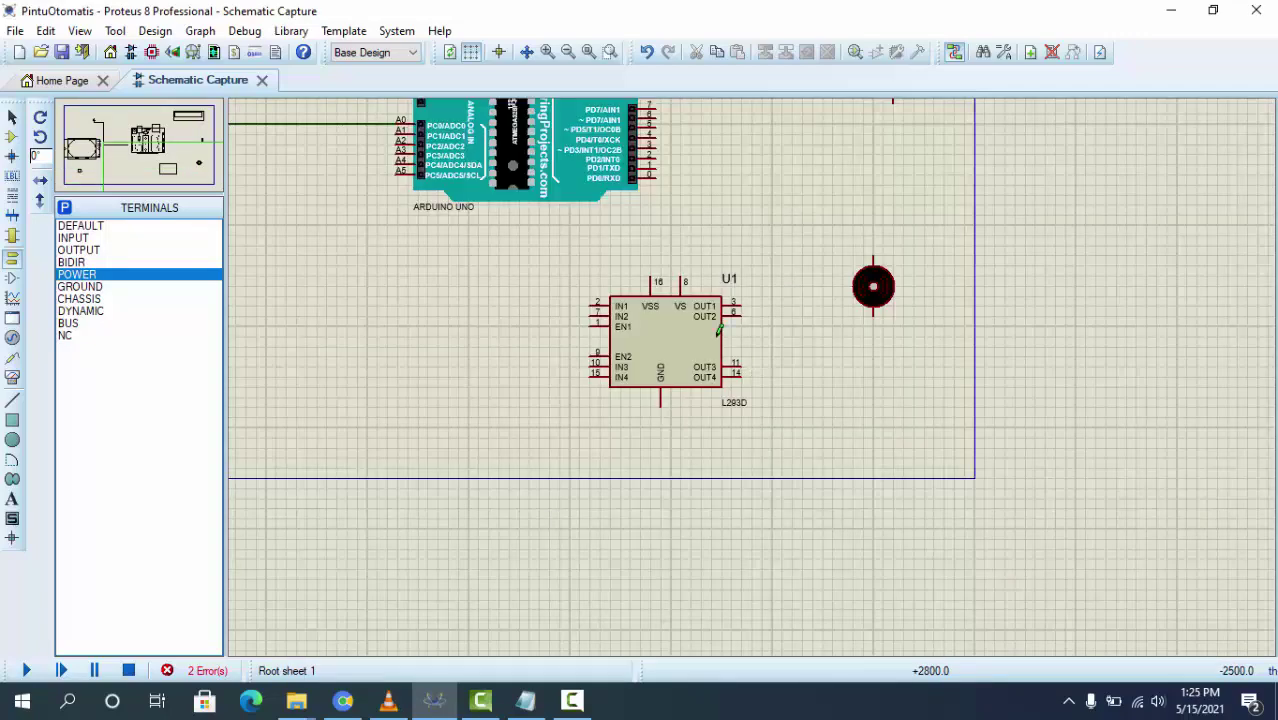
pyautogui.scroll(-1, 634, 275)
pyautogui.scroll(1, 405, 274)
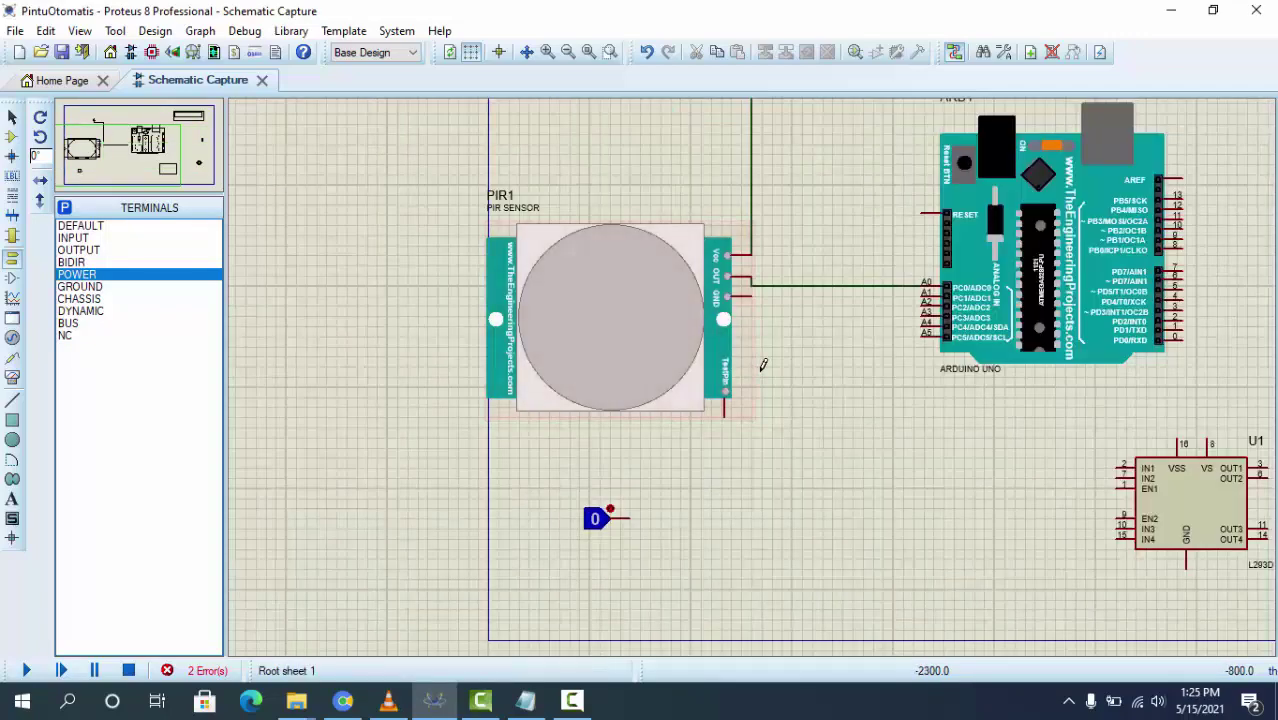
pyautogui.scroll(-1, 800, 373)
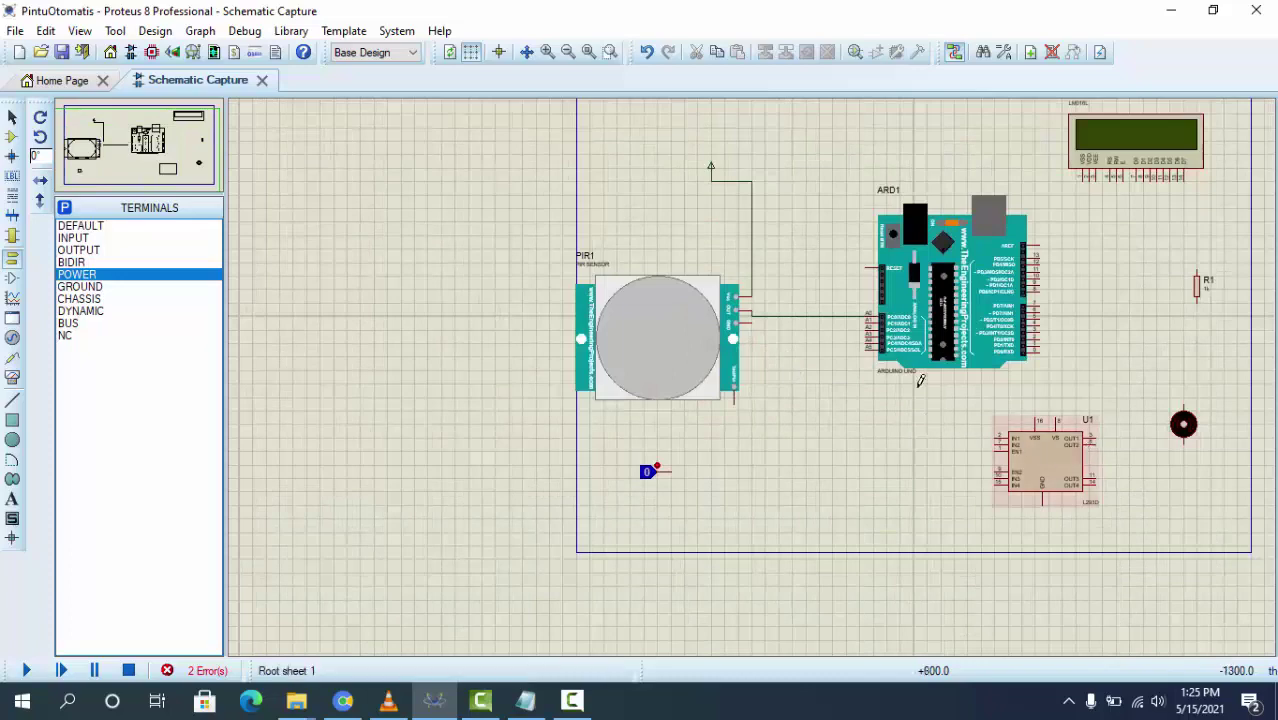
pyautogui.scroll(1, 1037, 422)
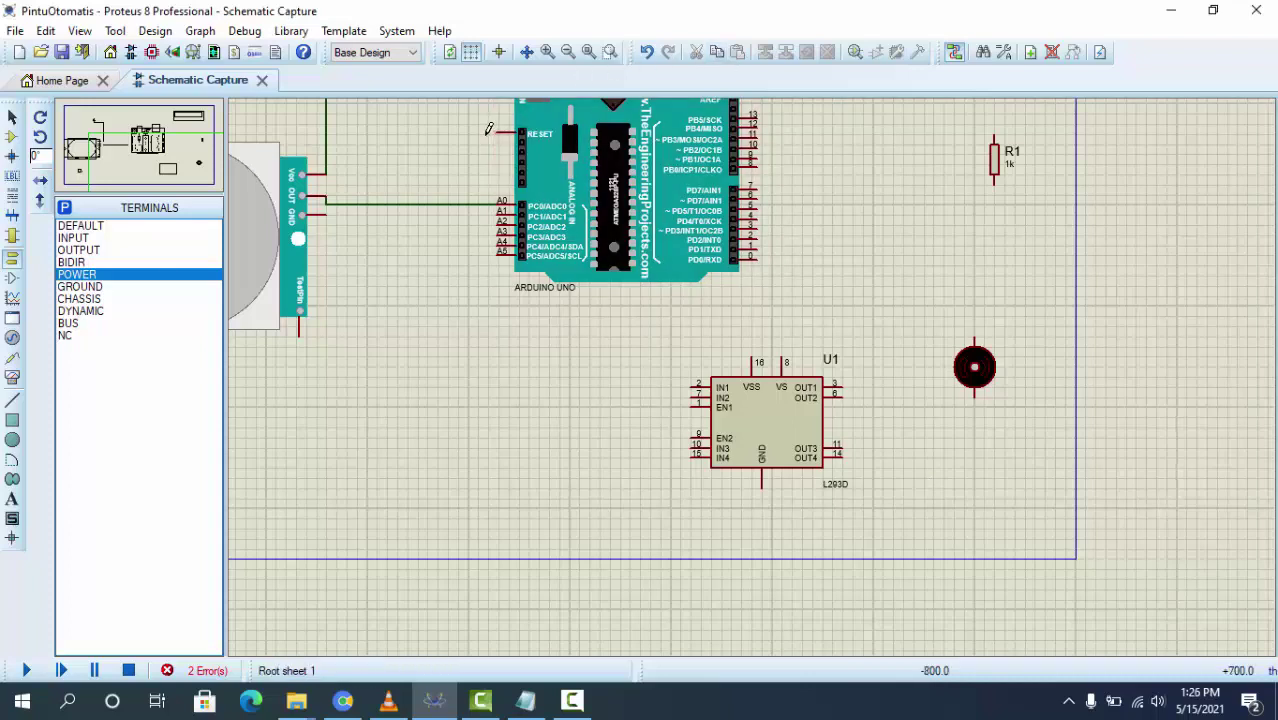
pyautogui.click(330, 214)
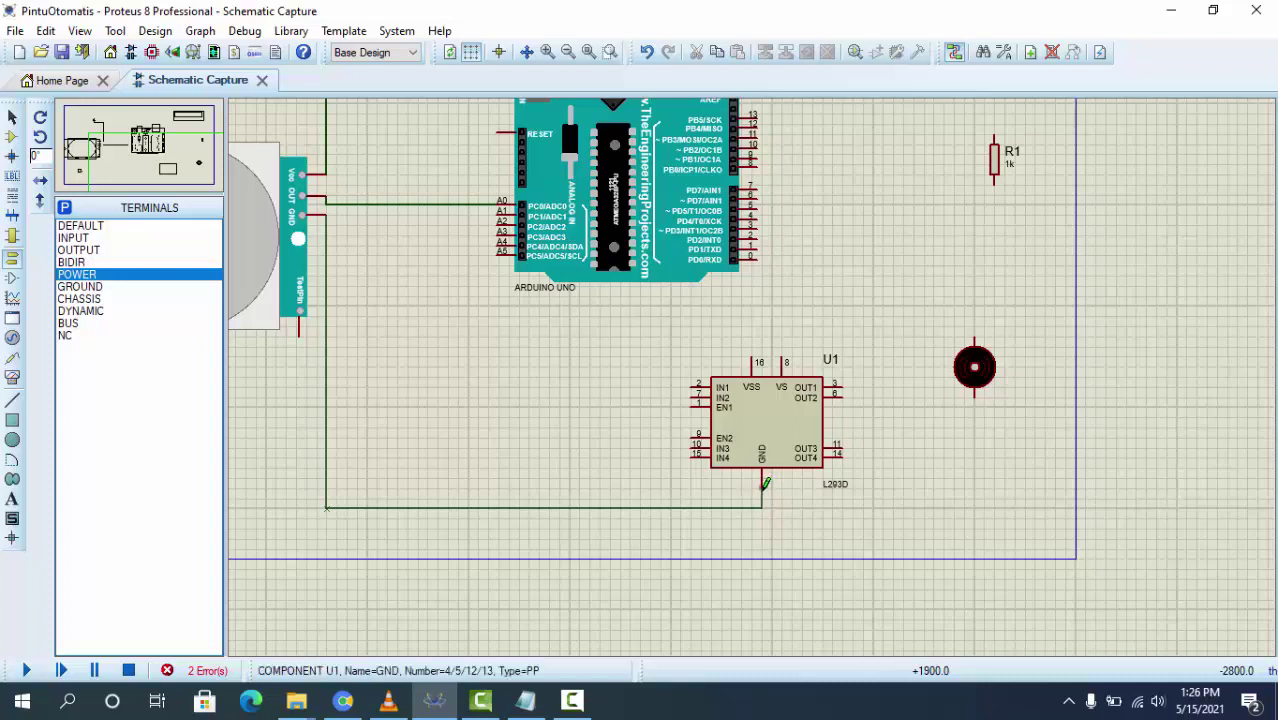
pyautogui.click(763, 487)
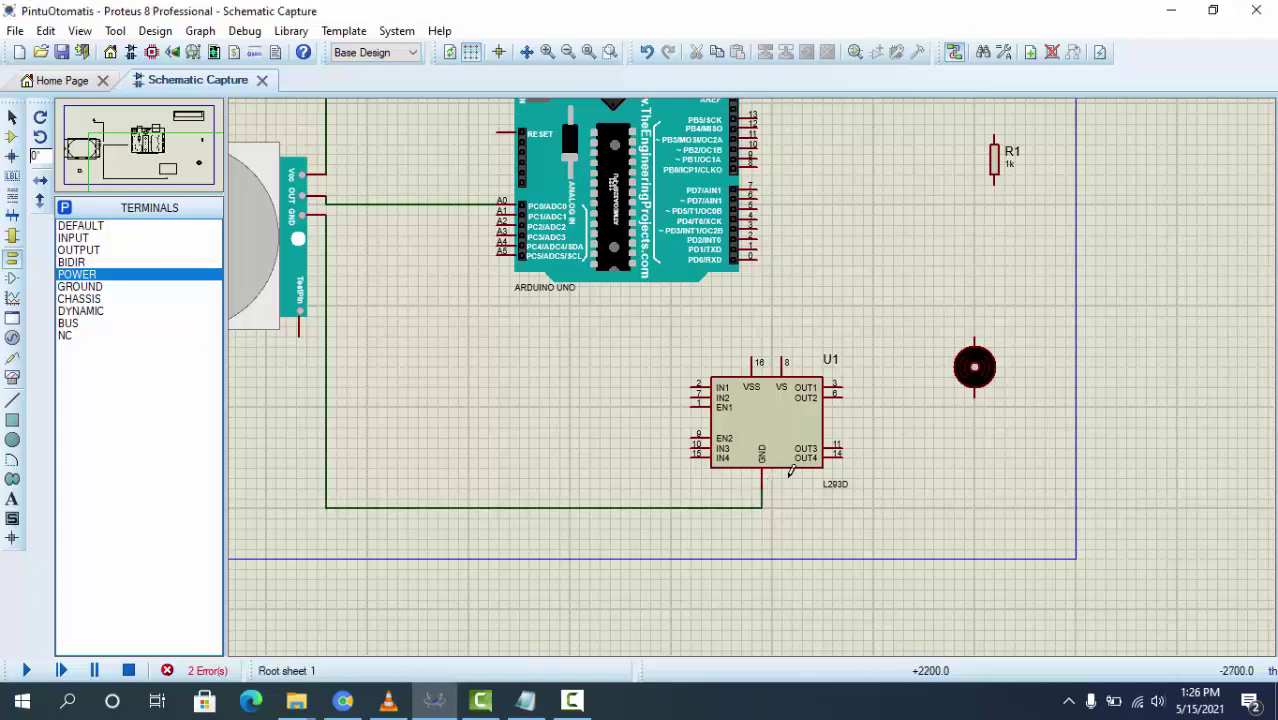
# Attach a GROUND terminal to the wire joining the PIR sensor and L293D GND pins
pyautogui.click(96, 286)
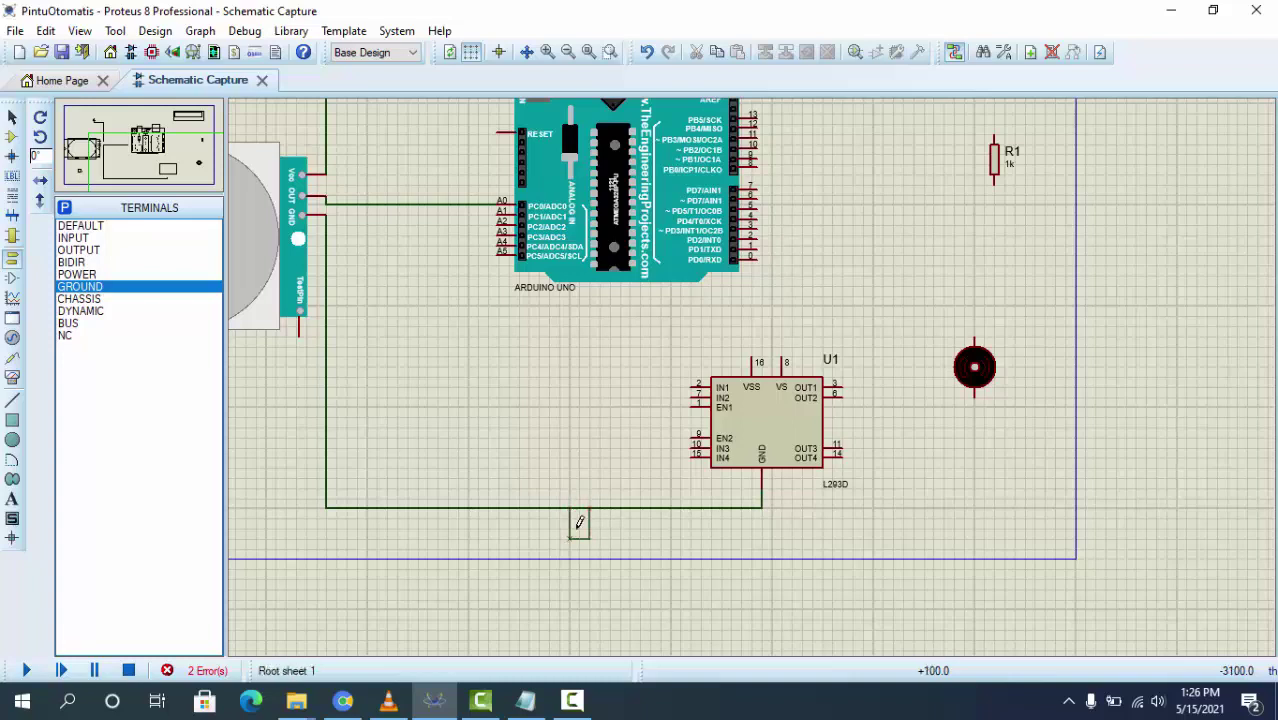
pyautogui.doubleClick(570, 538)
pyautogui.hotkey('ctrl', 'z')
pyautogui.click(569, 520)
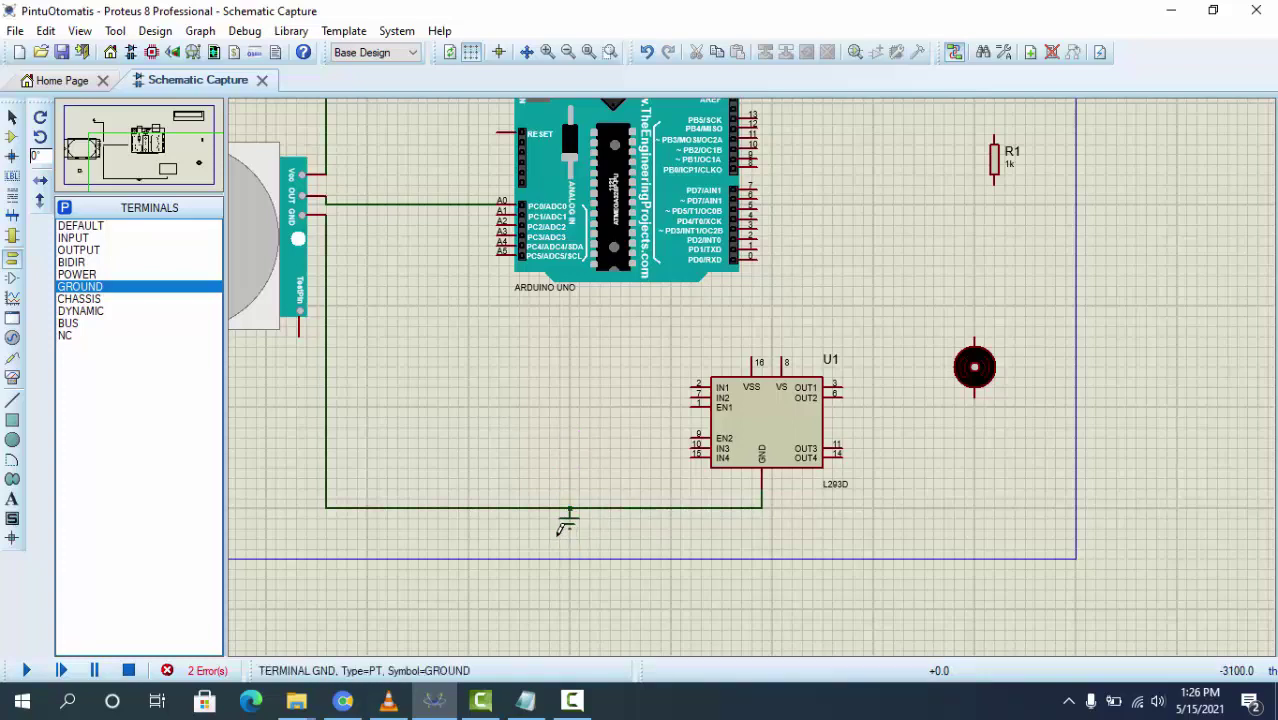
# Wire the L293D's OUT1 to the motor's upper pin and OUT2 to its lower pin
pyautogui.click(843, 387)
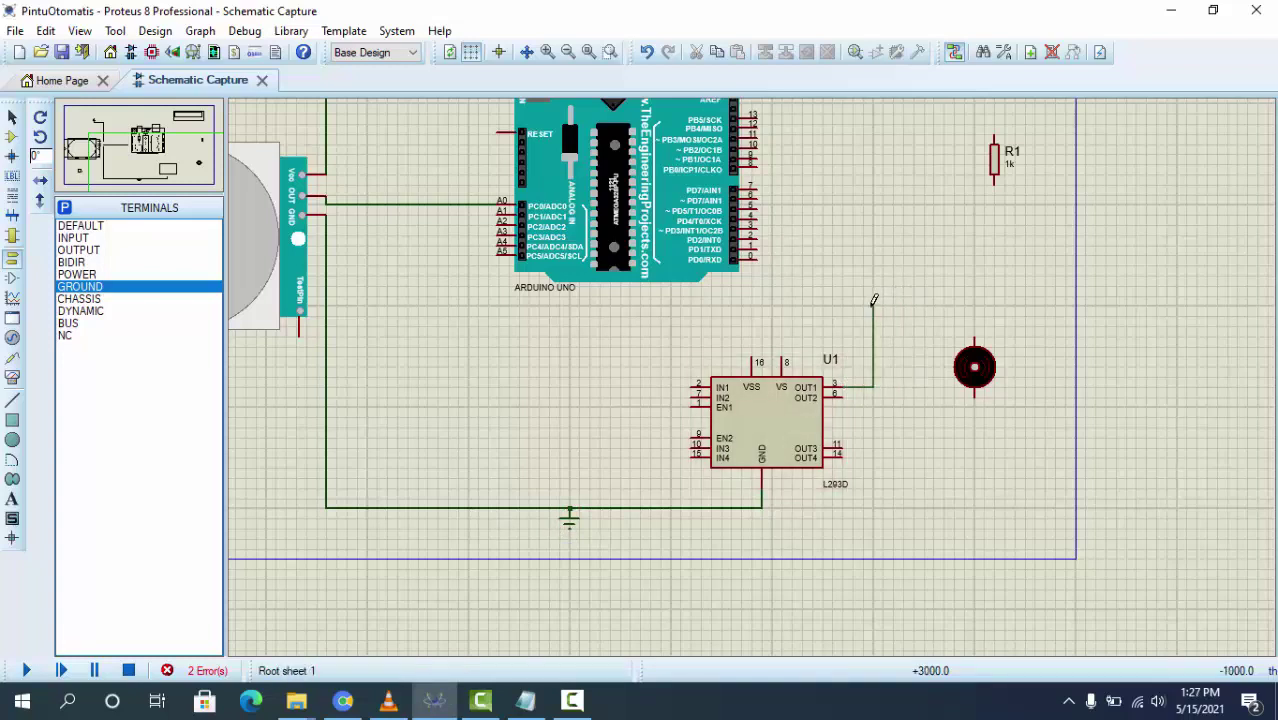
pyautogui.click(975, 332)
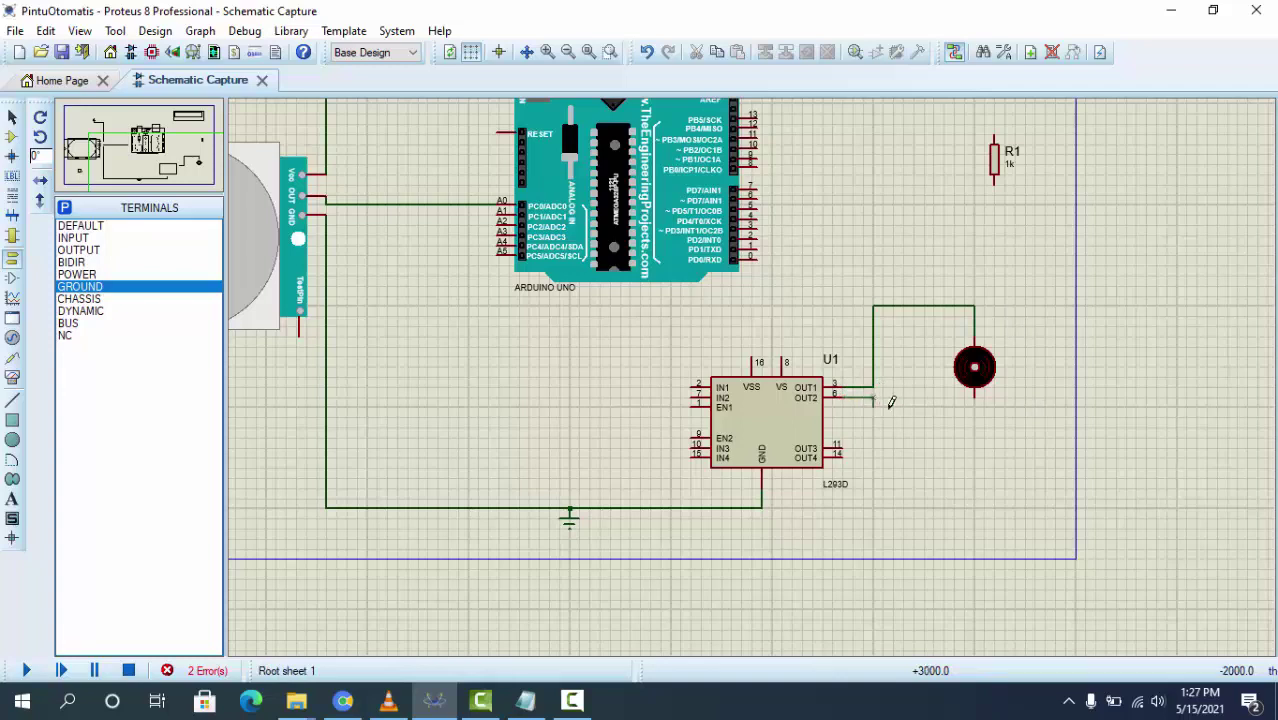
pyautogui.click(975, 398)
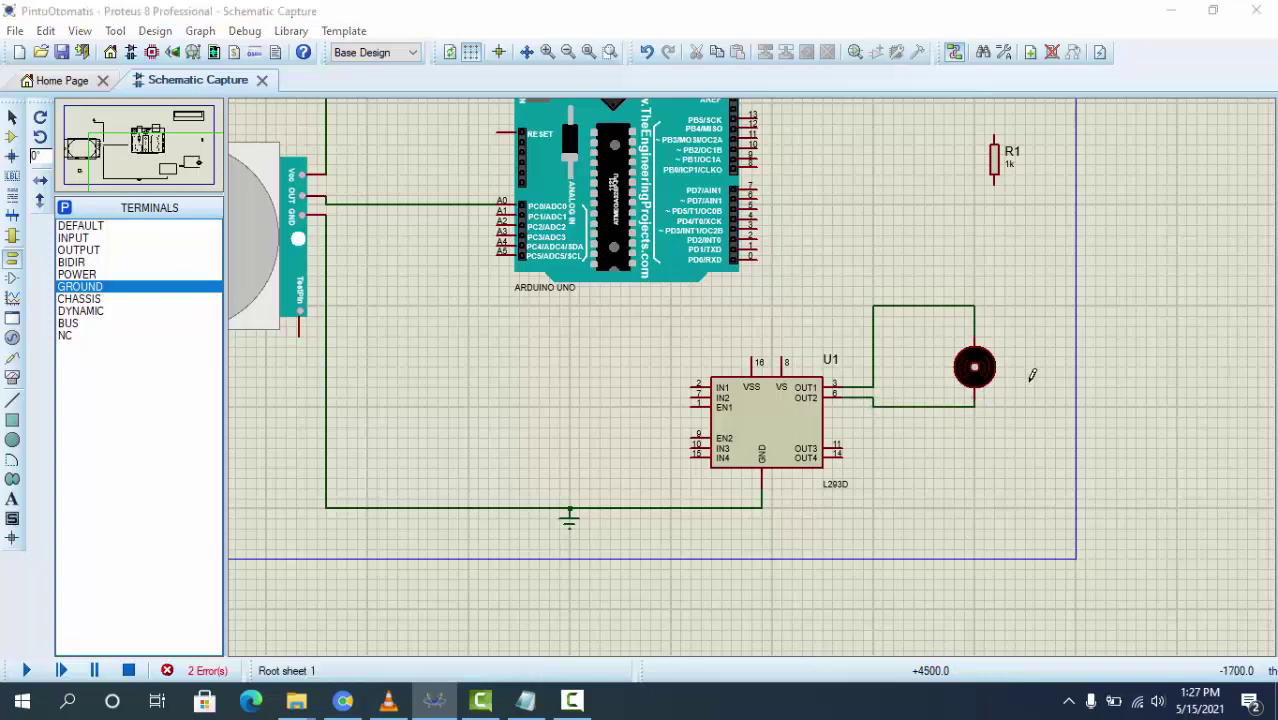
# Wire the L293D's IN1 and IN2 to Arduino pins 2 and 1, and its EN1 to VS
pyautogui.click(691, 385)
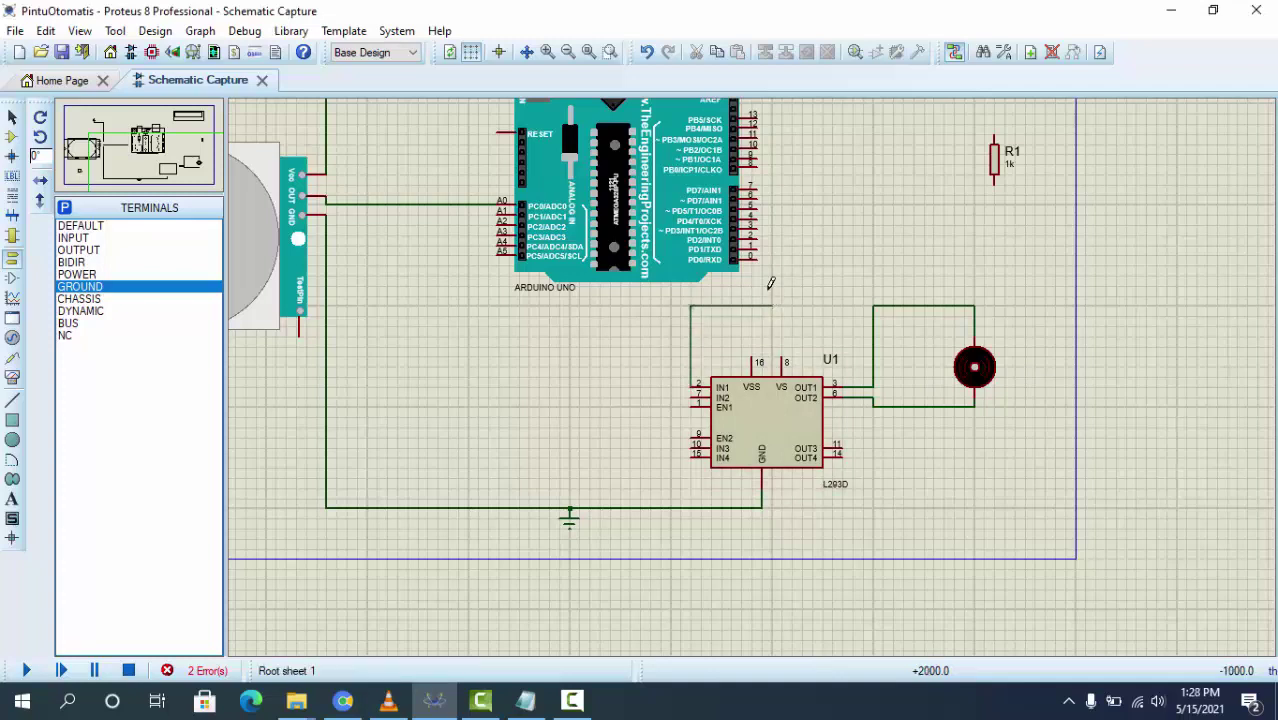
pyautogui.click(759, 238)
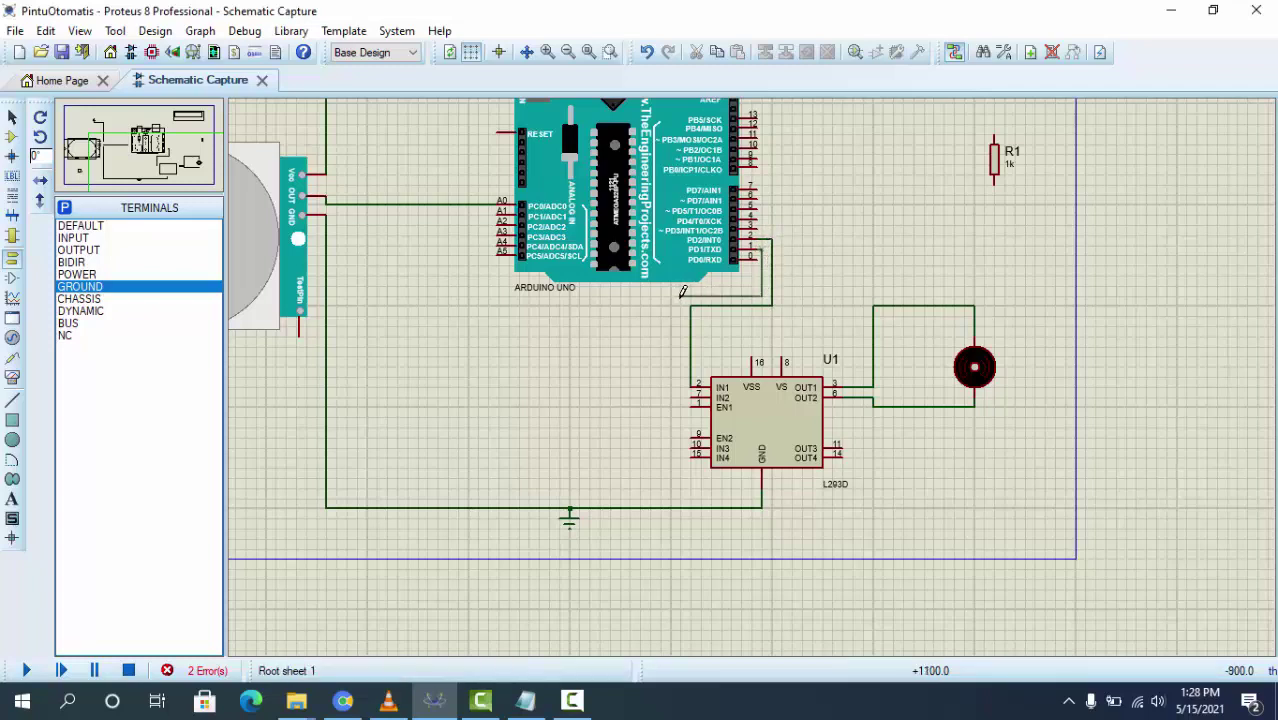
pyautogui.click(694, 396)
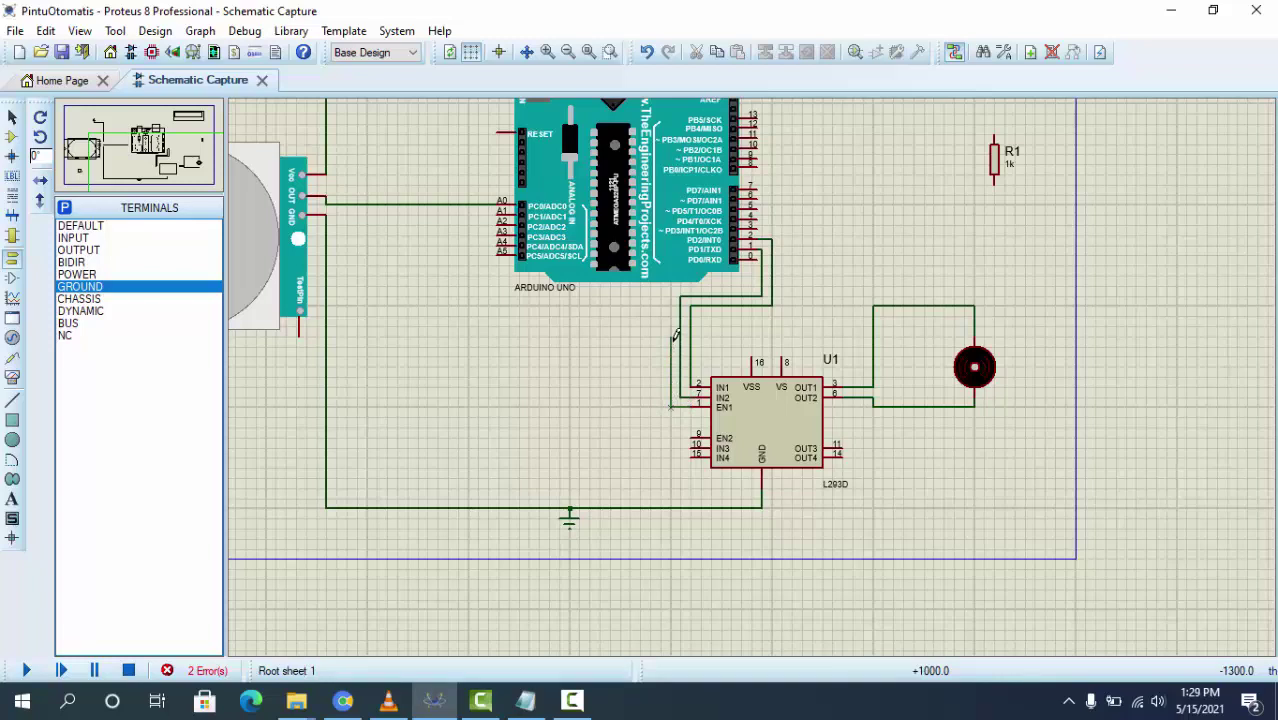
pyautogui.click(790, 350)
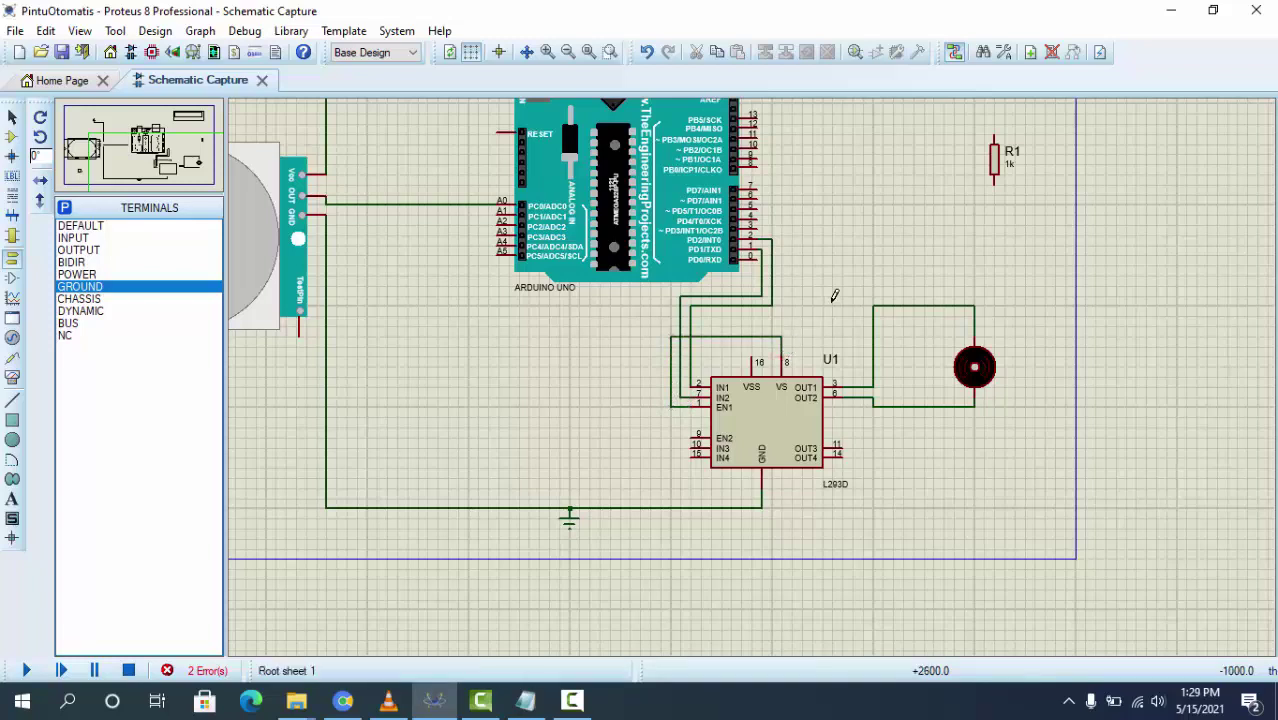
# Wire the L293D's VSS pin over the Arduino to the PIR sensor's power wire, and connect EN2 to that VSS wire
pyautogui.scroll(-2, 830, 296)
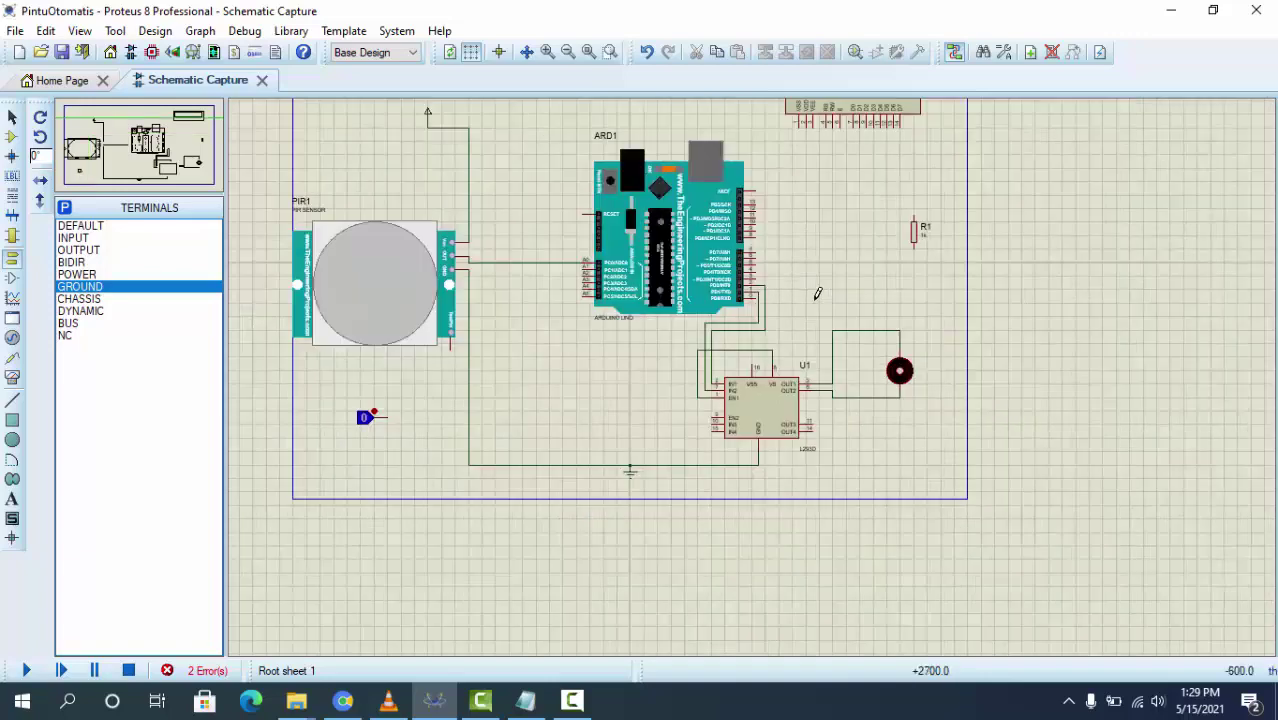
pyautogui.scroll(1, 750, 226)
pyautogui.scroll(-1, 754, 368)
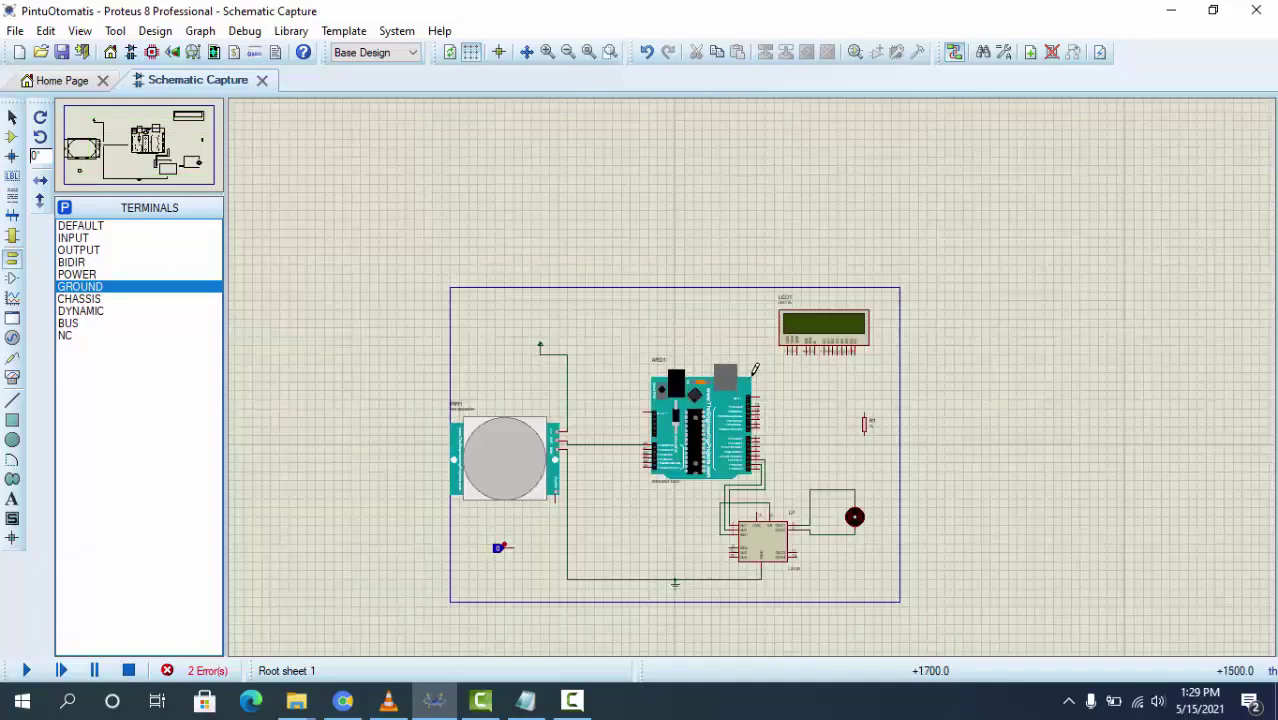
pyautogui.scroll(1, 746, 474)
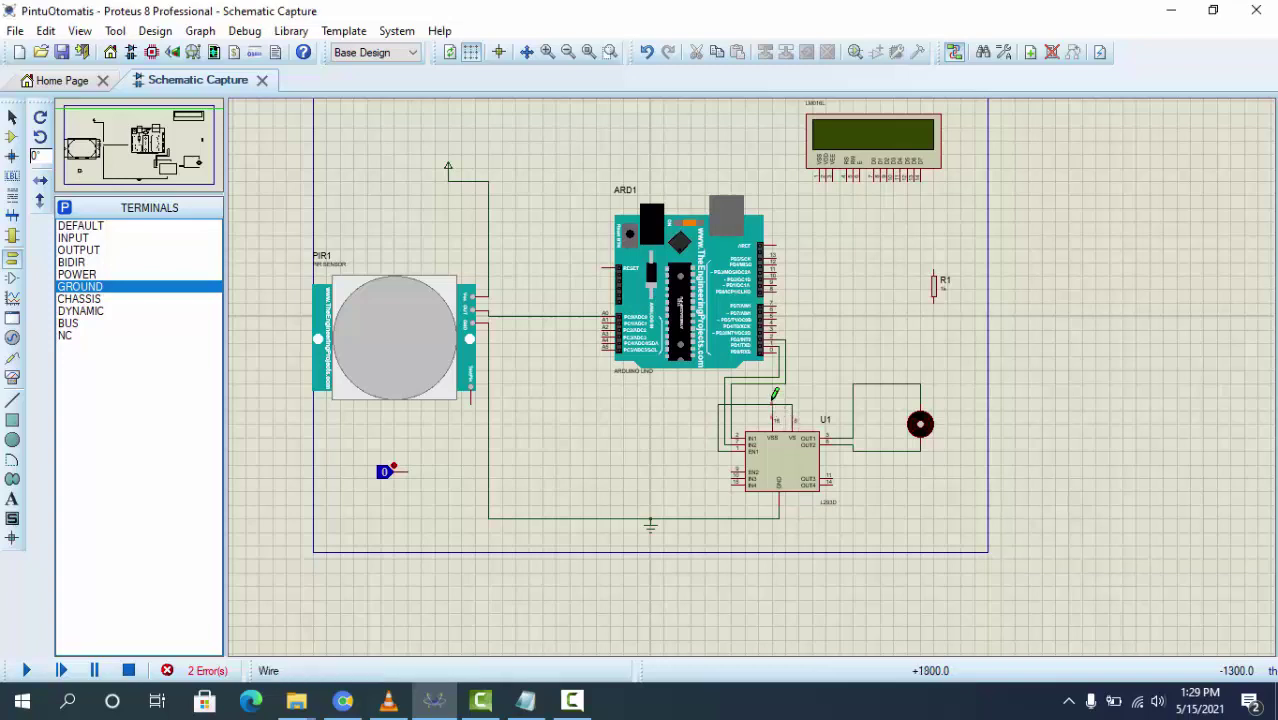
pyautogui.click(772, 398)
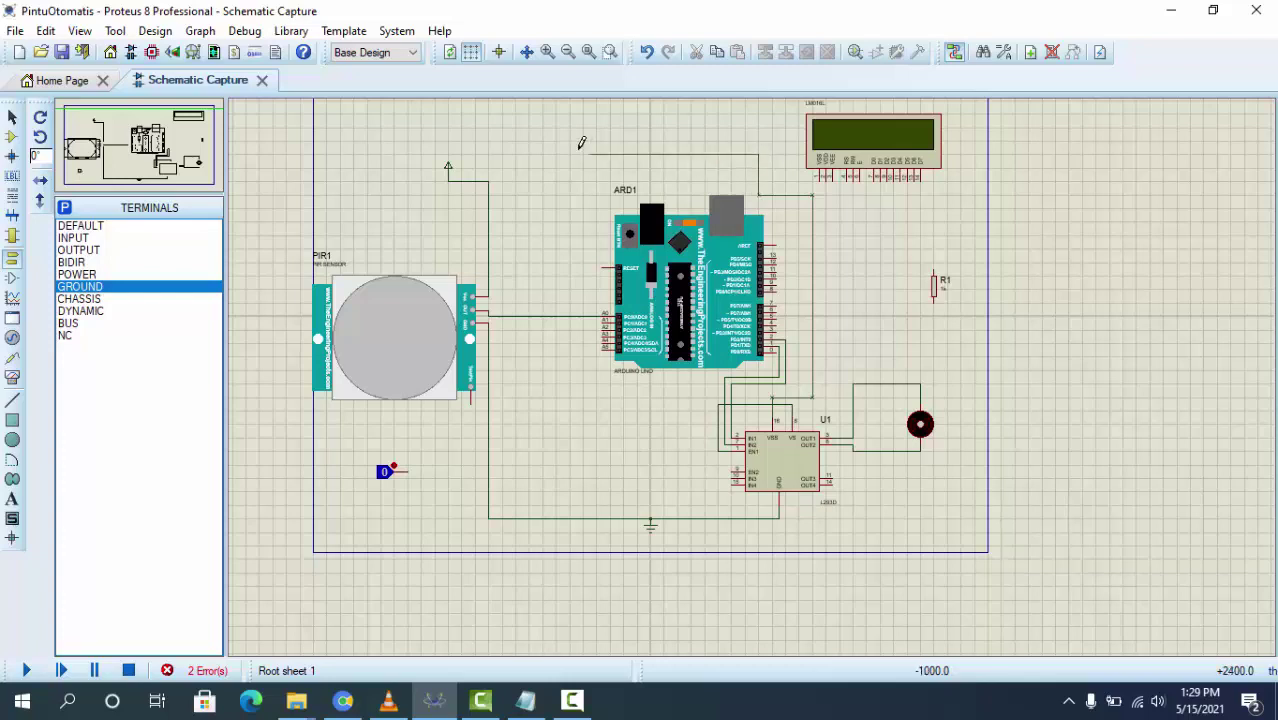
pyautogui.click(490, 179)
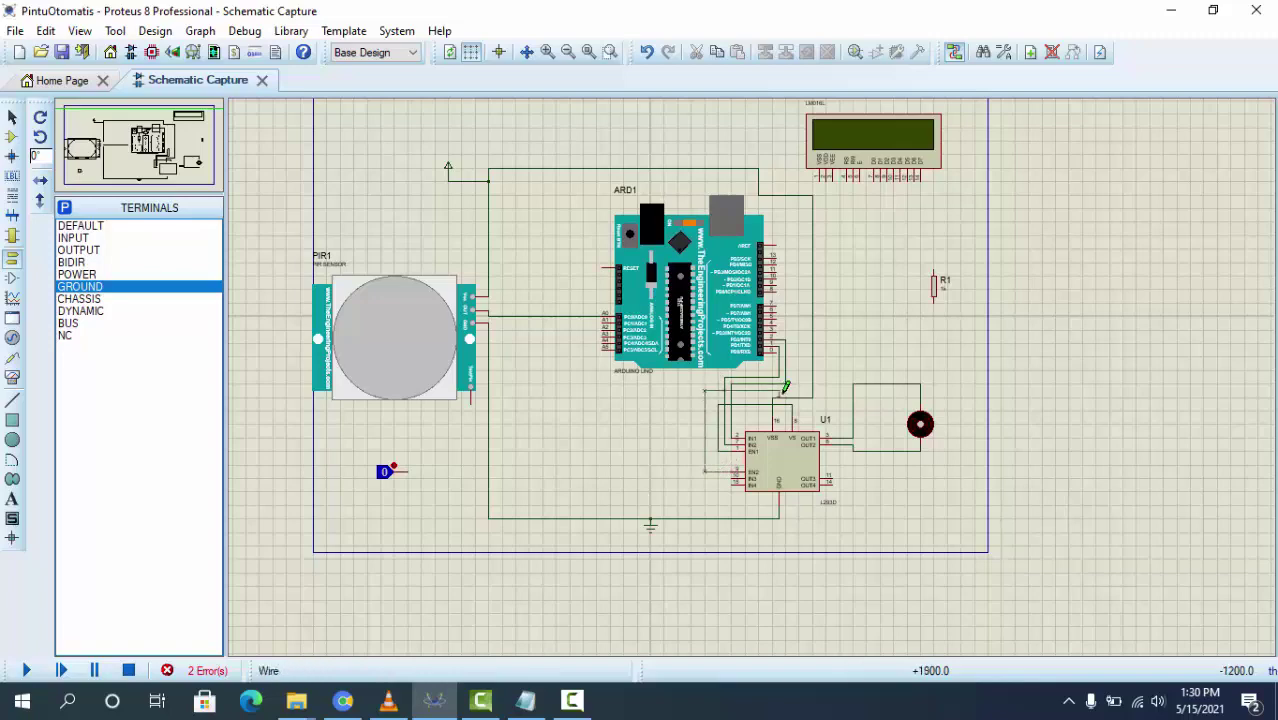
pyautogui.click(813, 387)
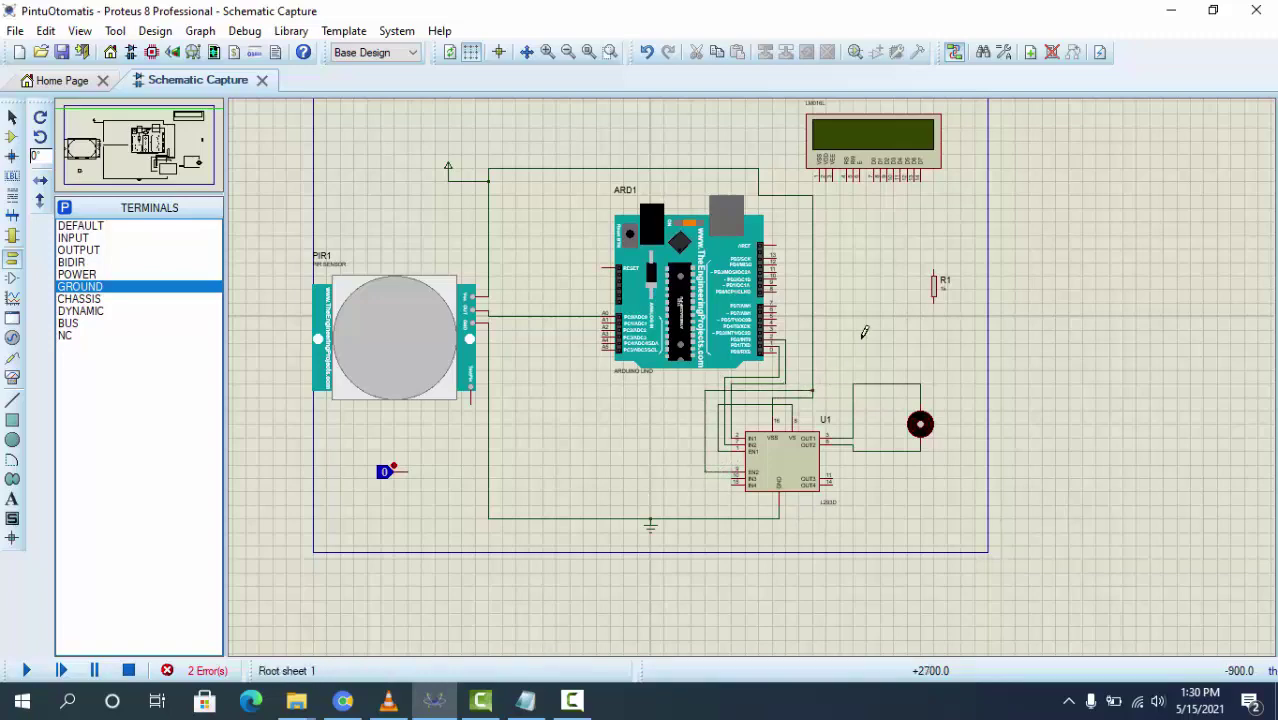
# Wire Arduino pin 8 to the LCD's D7 pin and Arduino pin 9 to its D6 pin
pyautogui.scroll(1, 752, 372)
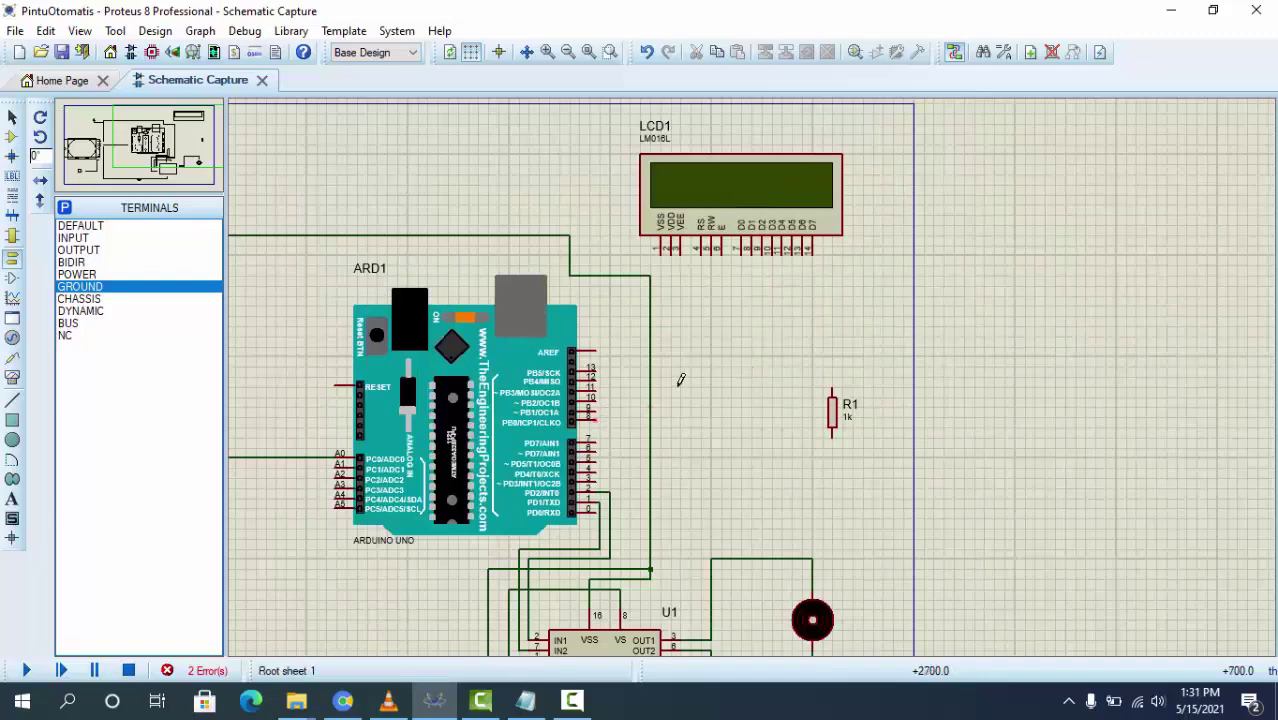
pyautogui.scroll(1, 679, 377)
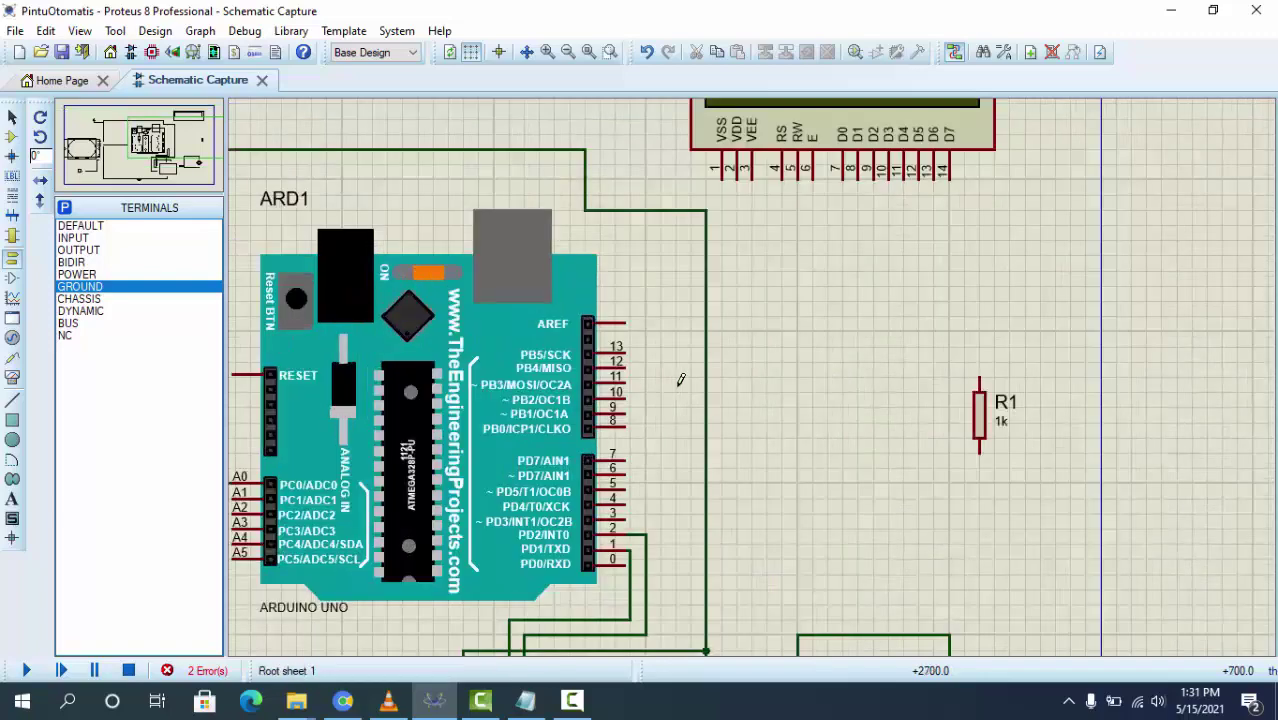
pyautogui.click(622, 427)
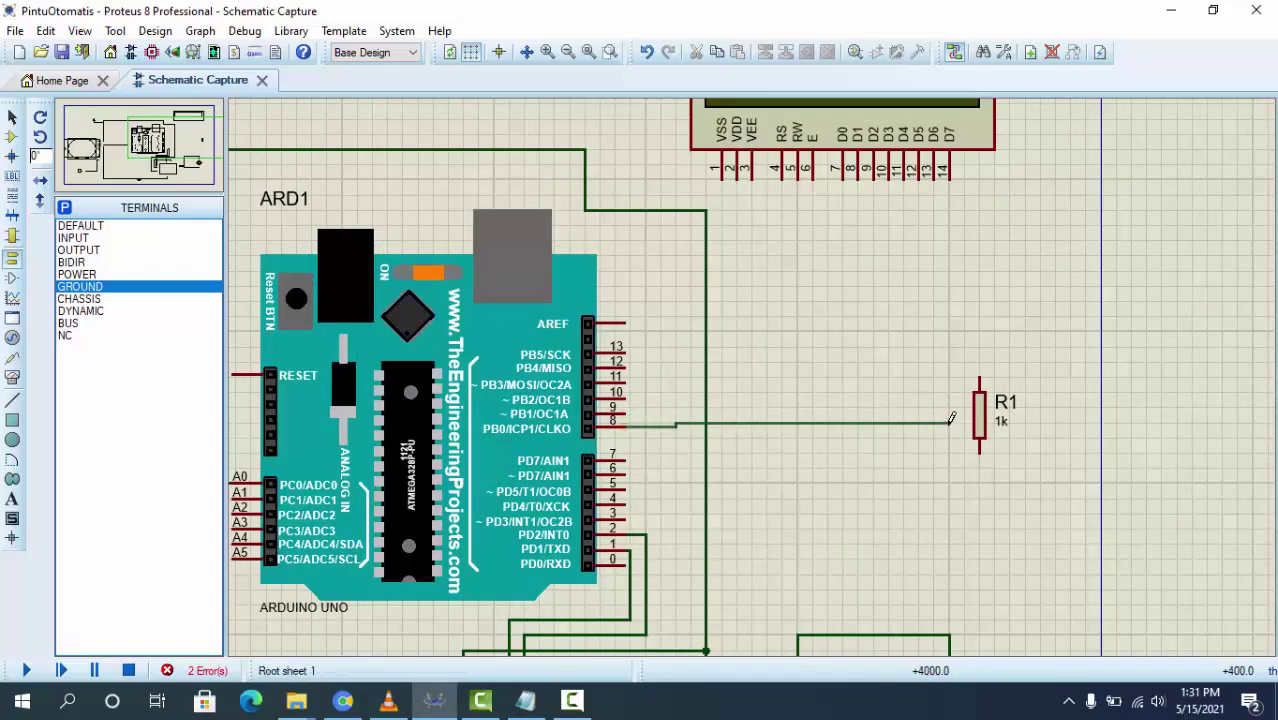
pyautogui.click(944, 177)
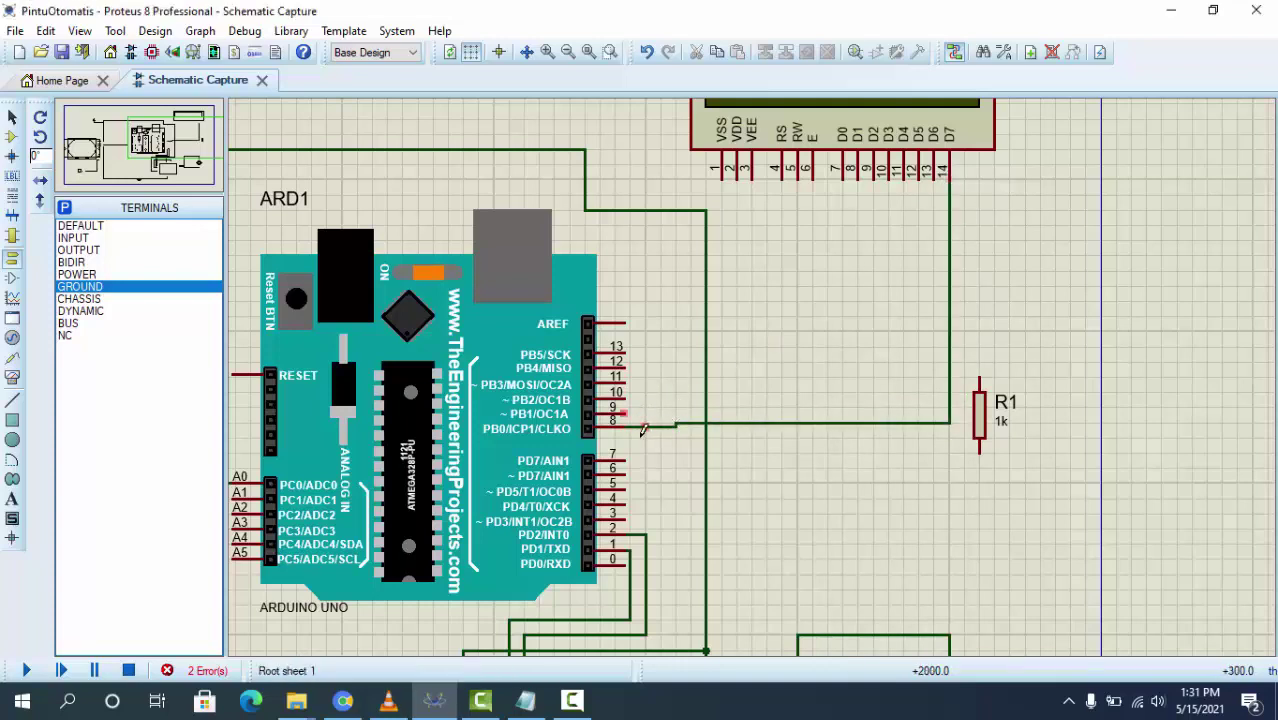
pyautogui.click(627, 407)
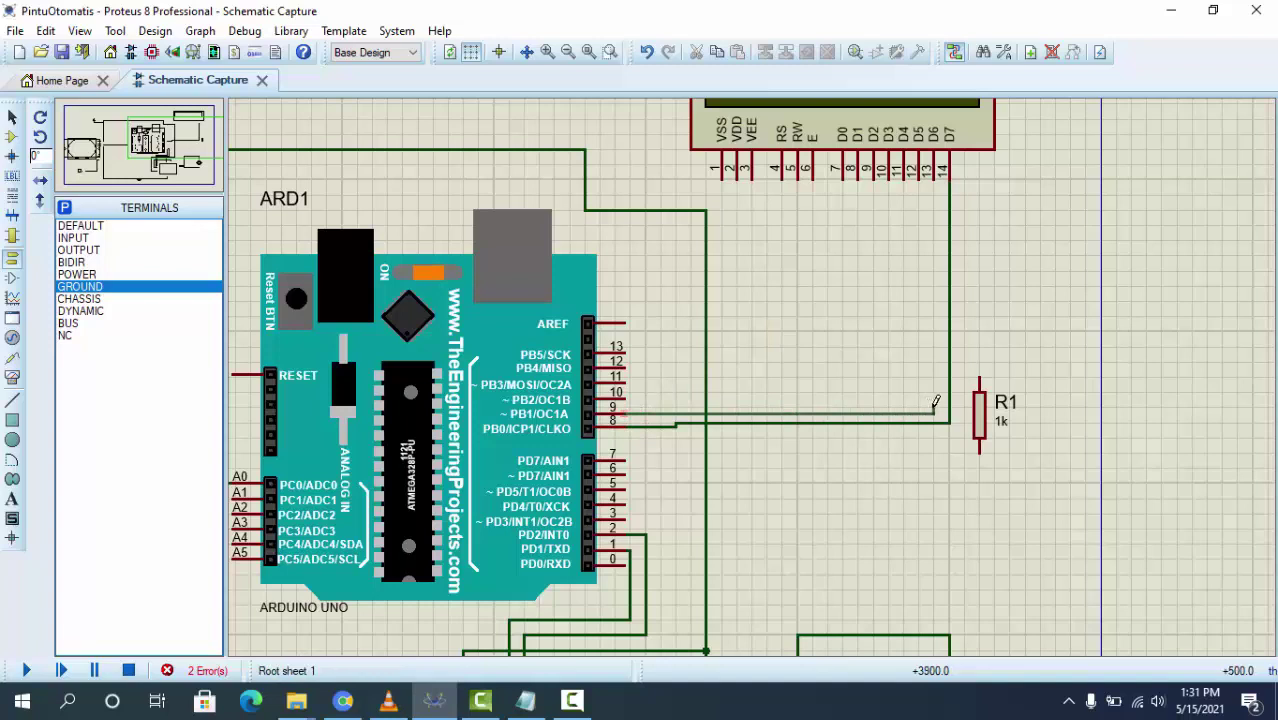
pyautogui.click(932, 177)
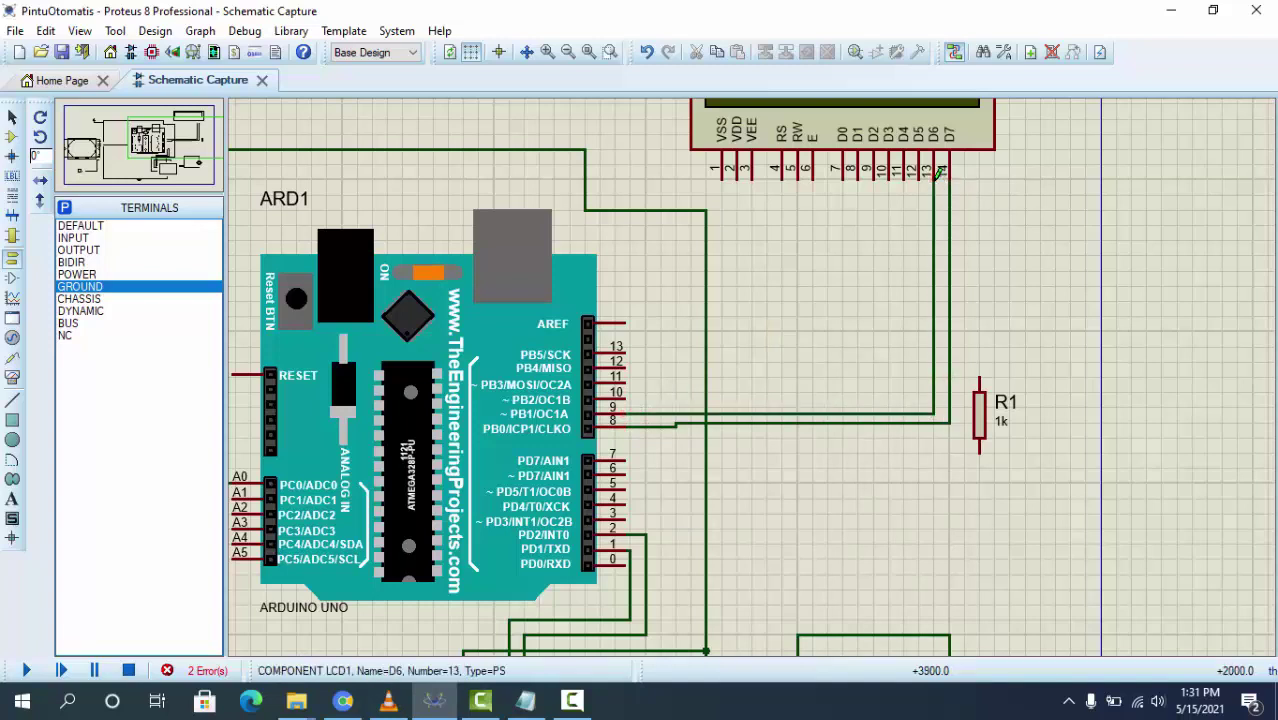
# Wire Arduino pin 10 to the LCD's D5 pin and Arduino pin 11 to its D4 pin
pyautogui.click(650, 391)
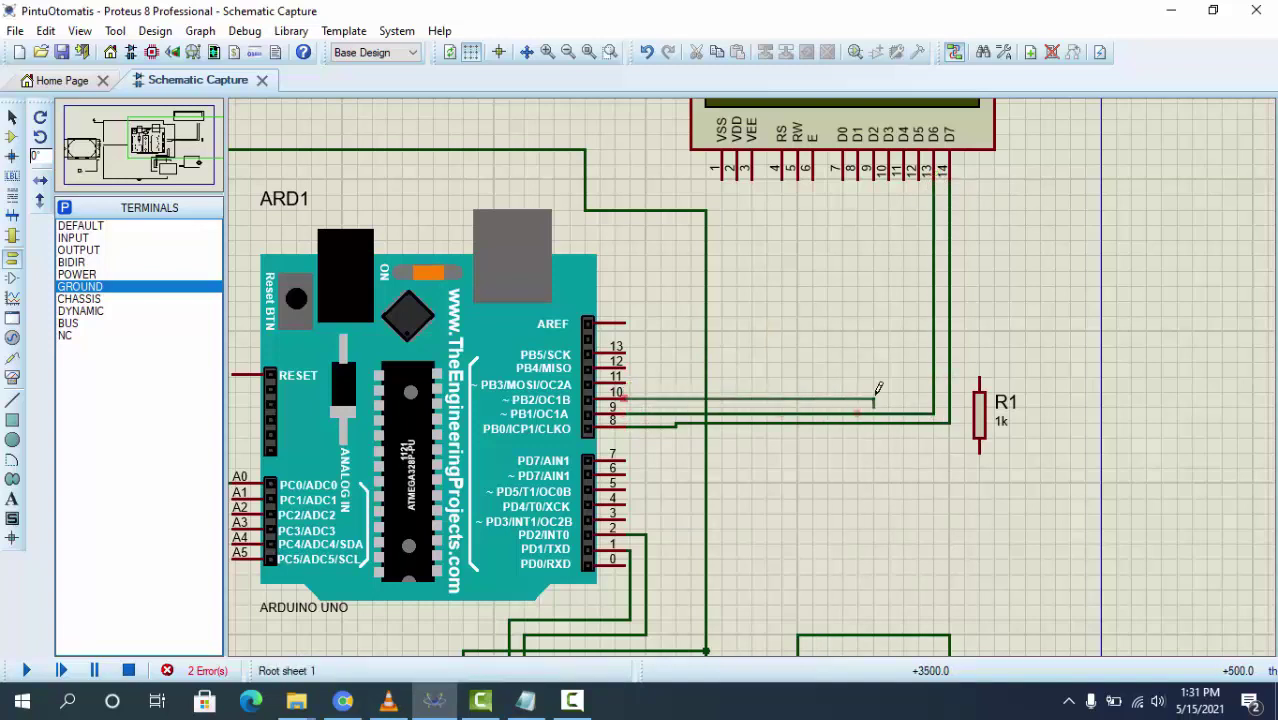
pyautogui.click(913, 177)
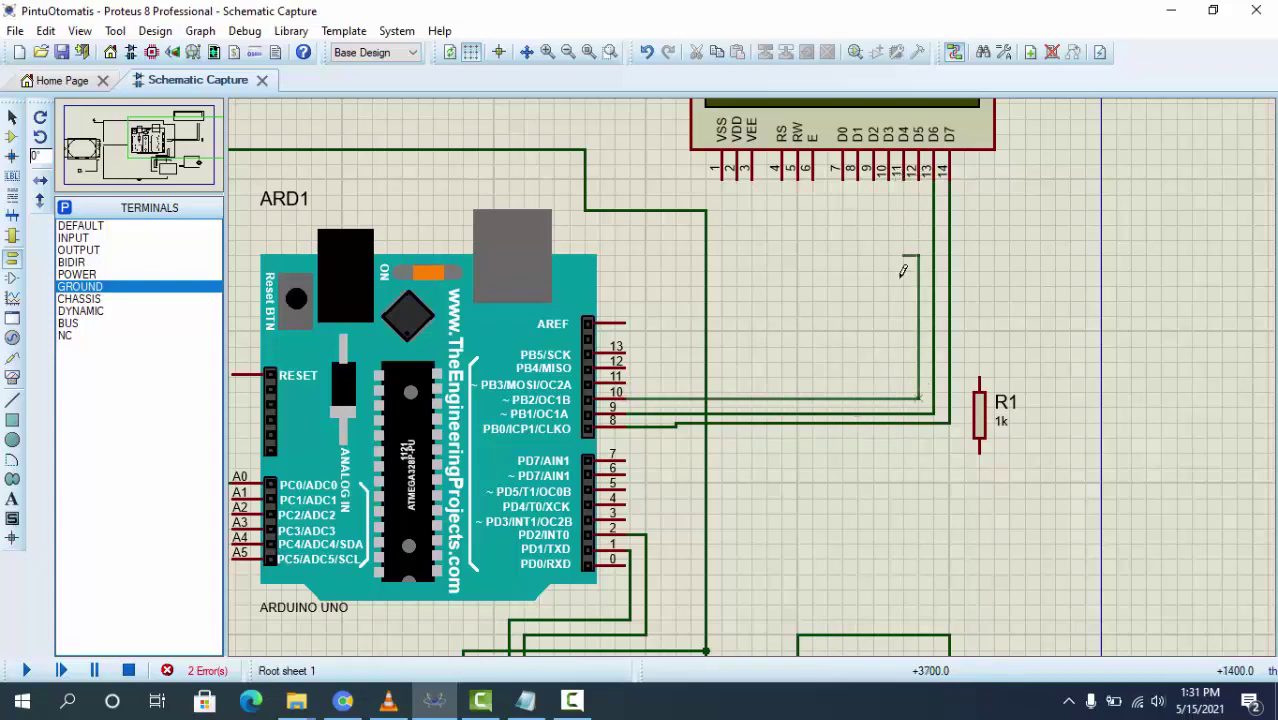
pyautogui.hotkey('alt', 'Tab')
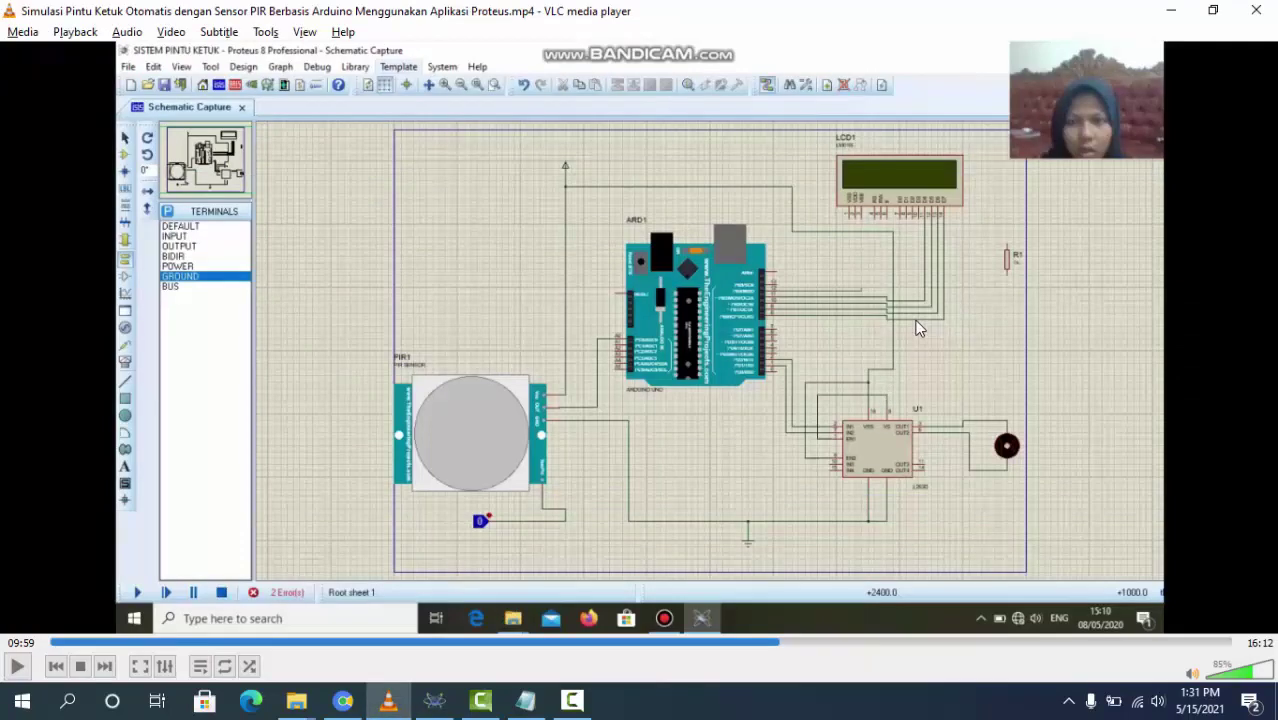
pyautogui.hotkey('alt', 'Tab')
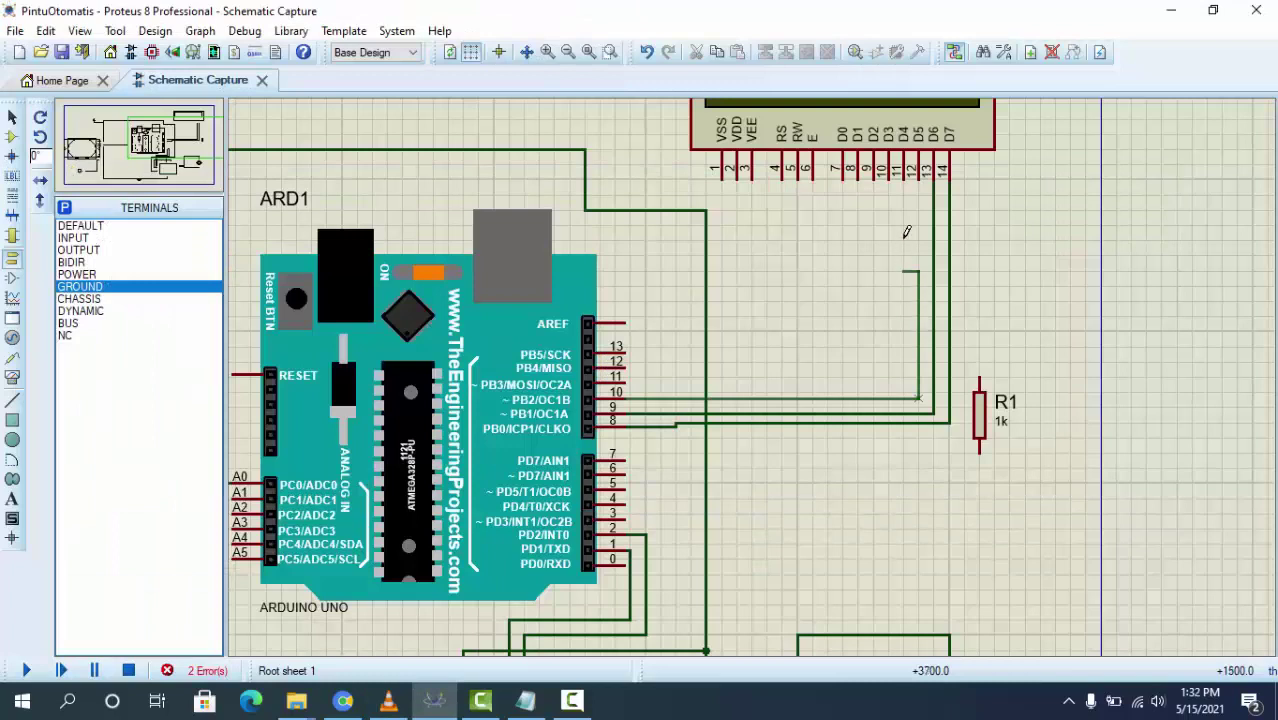
pyautogui.click(921, 172)
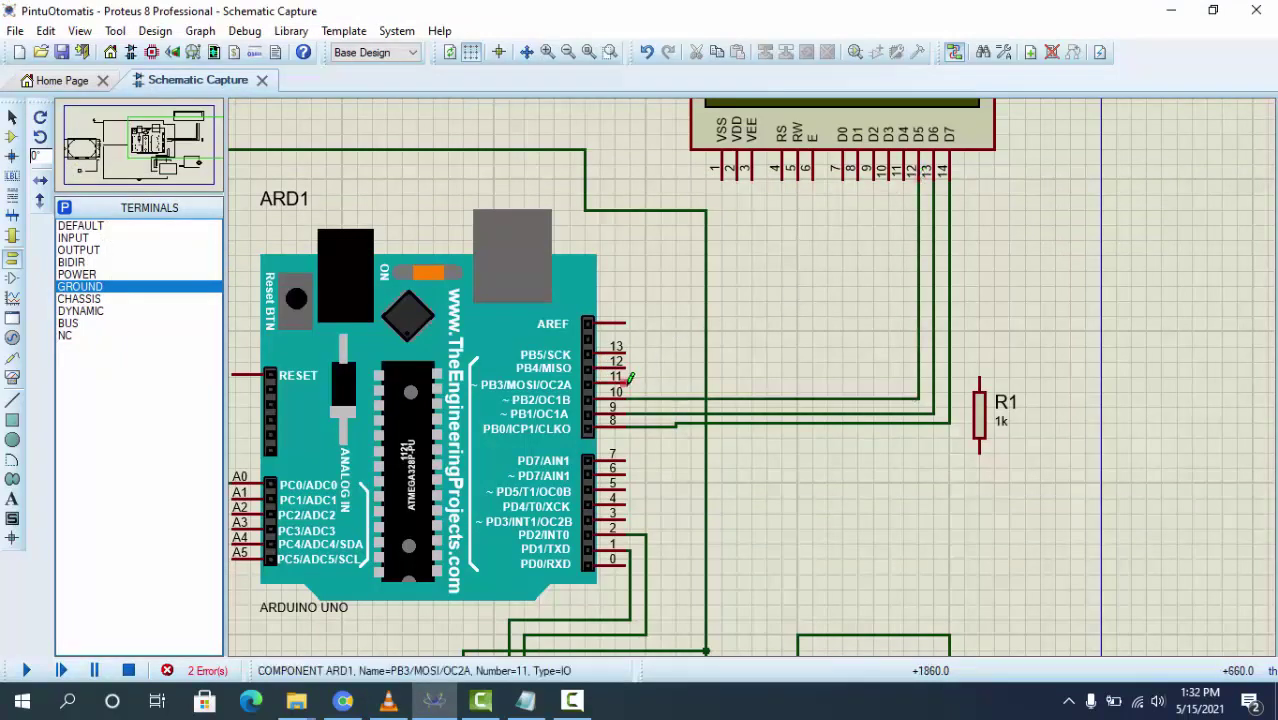
pyautogui.click(683, 378)
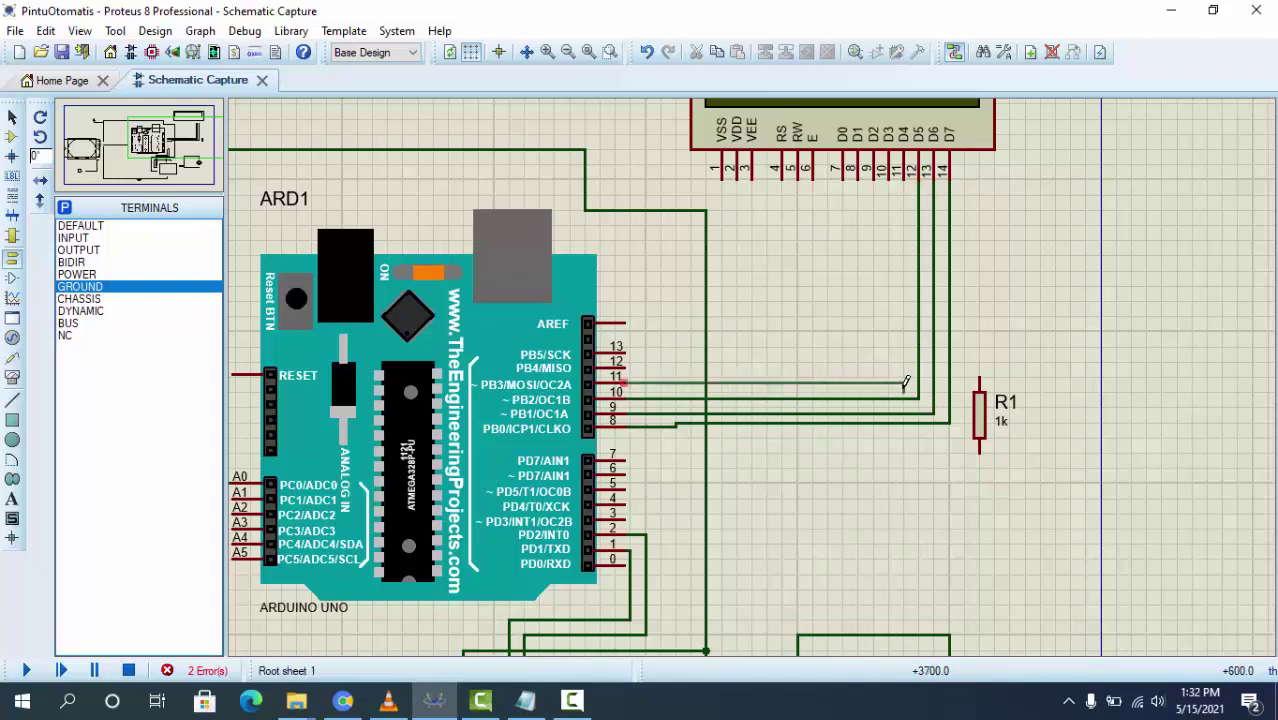
pyautogui.click(906, 173)
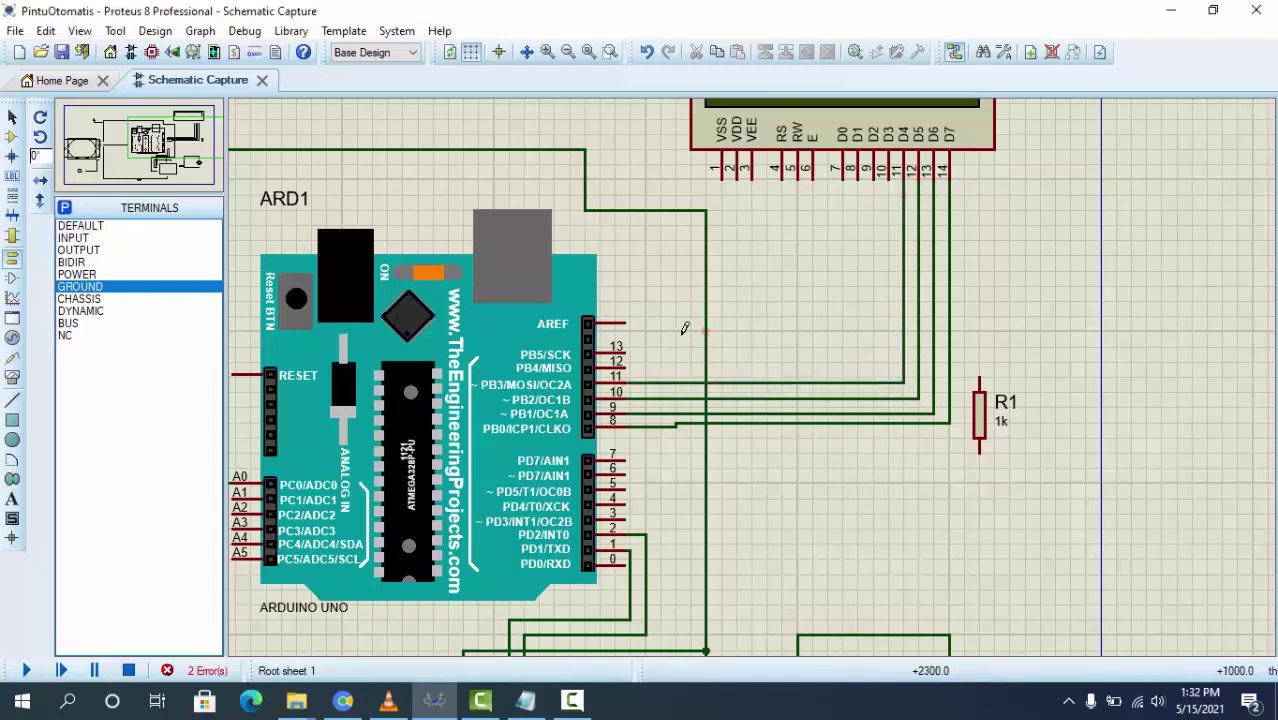
# Wire Arduino pin 12 to the LCD's E pin and Arduino pin 13 to its RS pin
pyautogui.click(622, 361)
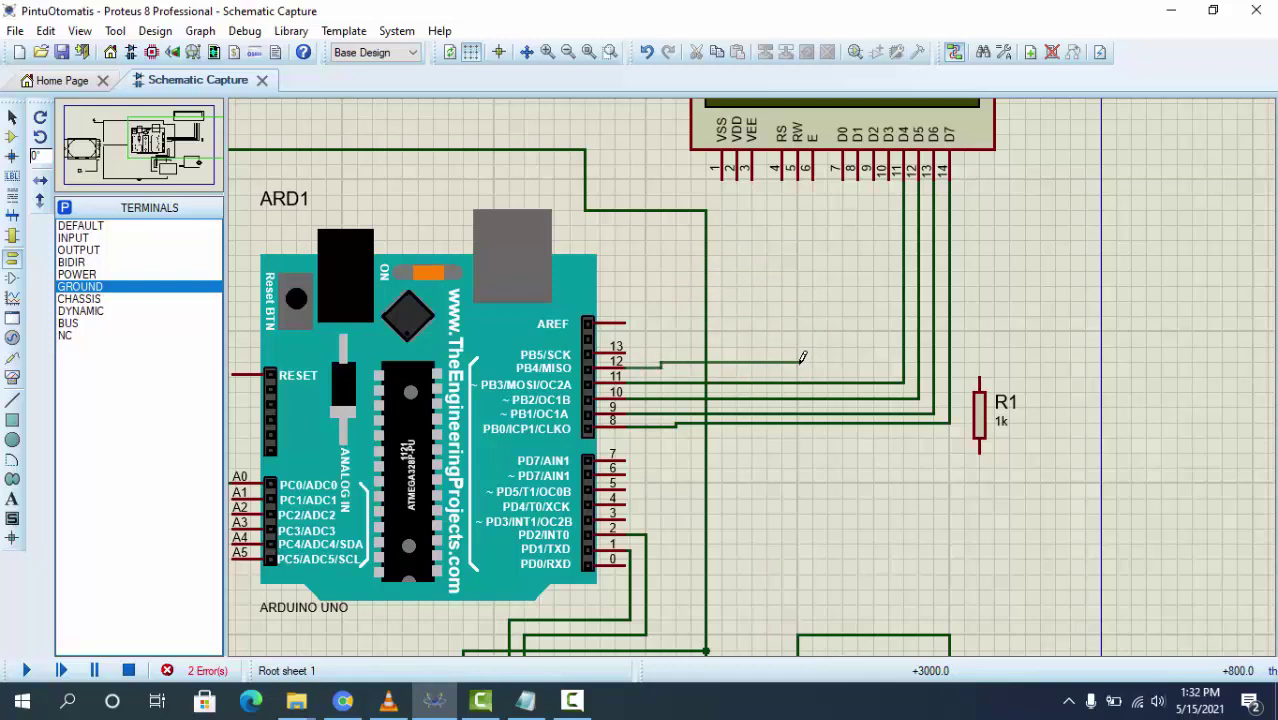
pyautogui.click(813, 180)
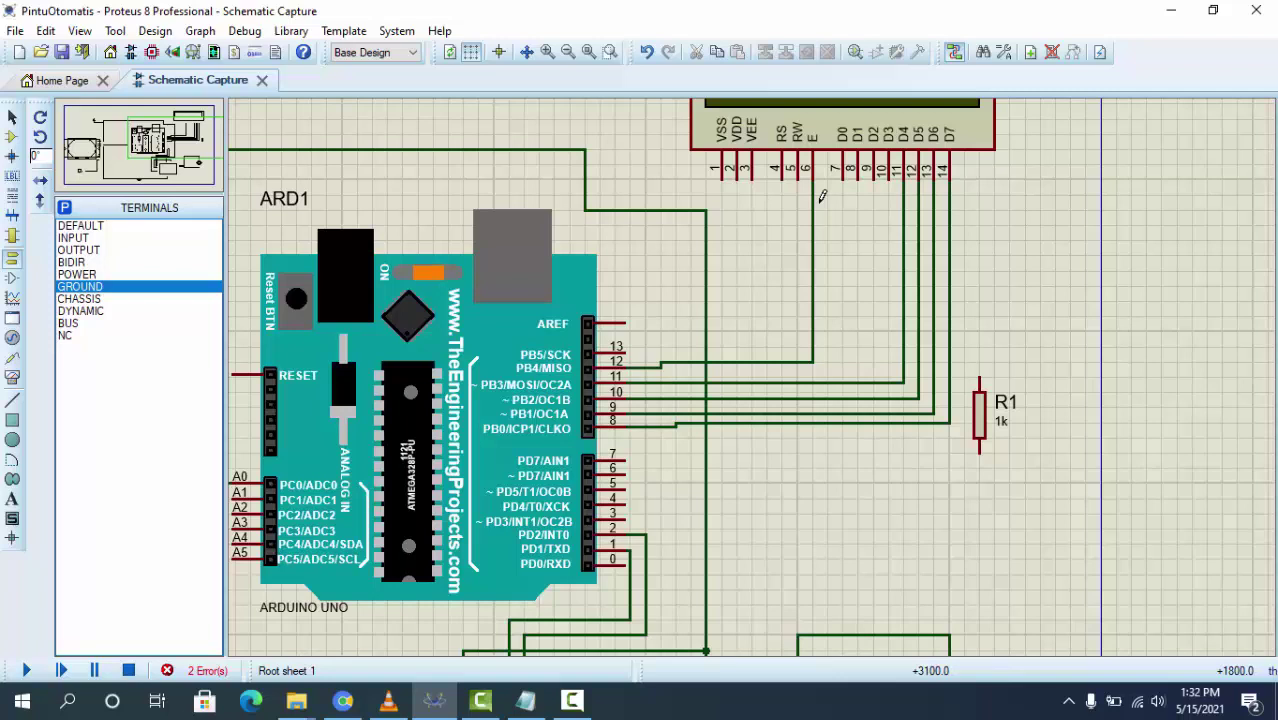
pyautogui.click(628, 347)
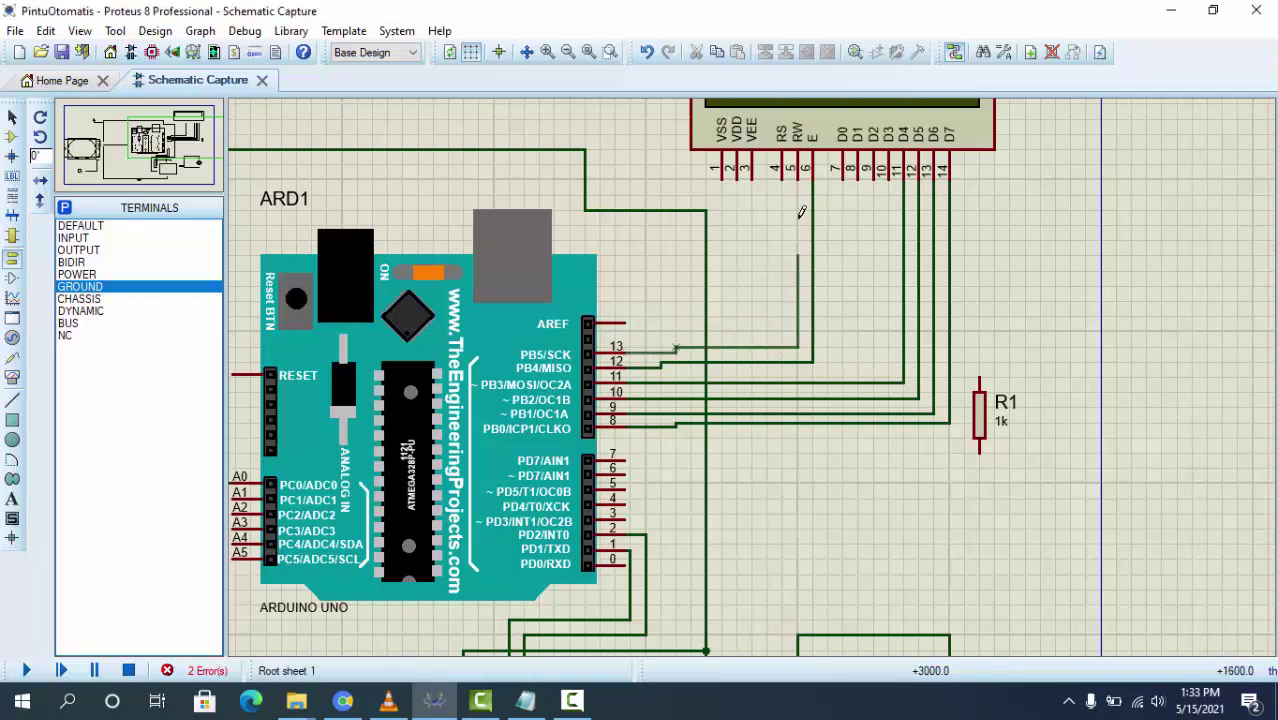
pyautogui.click(782, 170)
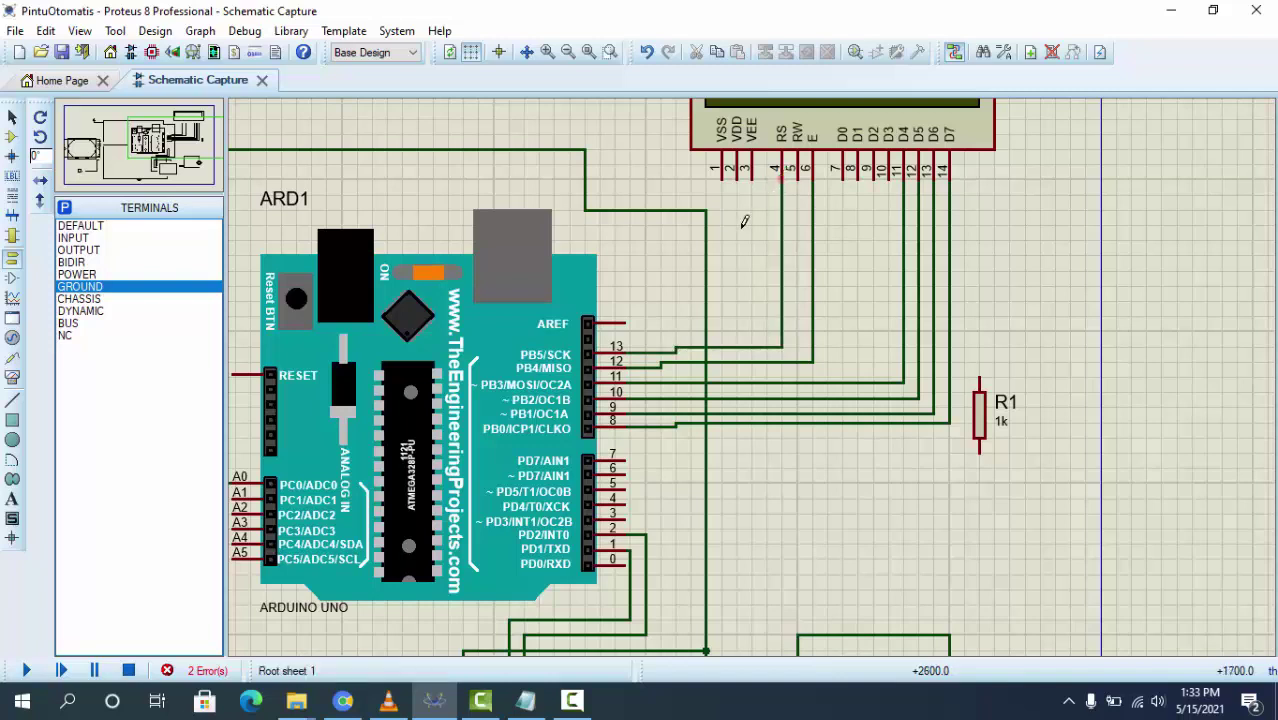
# Wire the LCD's VEE pin to the upper pin of resistor R1
pyautogui.click(753, 177)
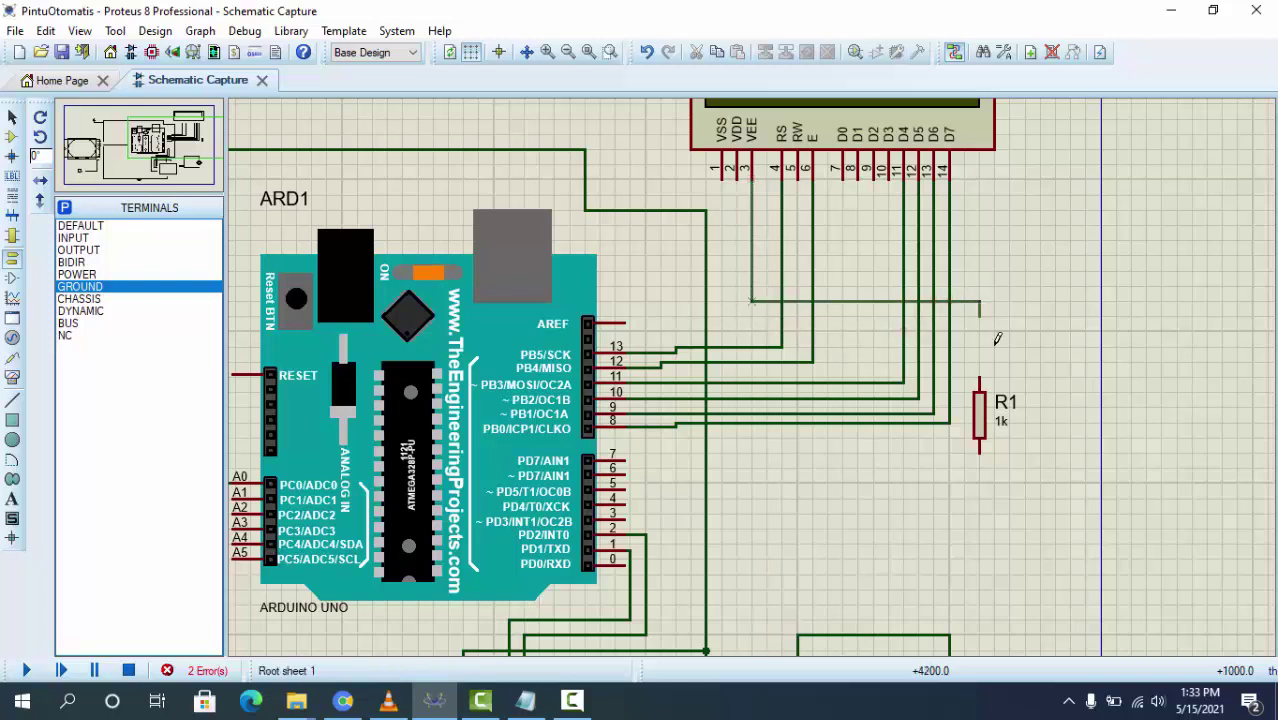
pyautogui.click(979, 380)
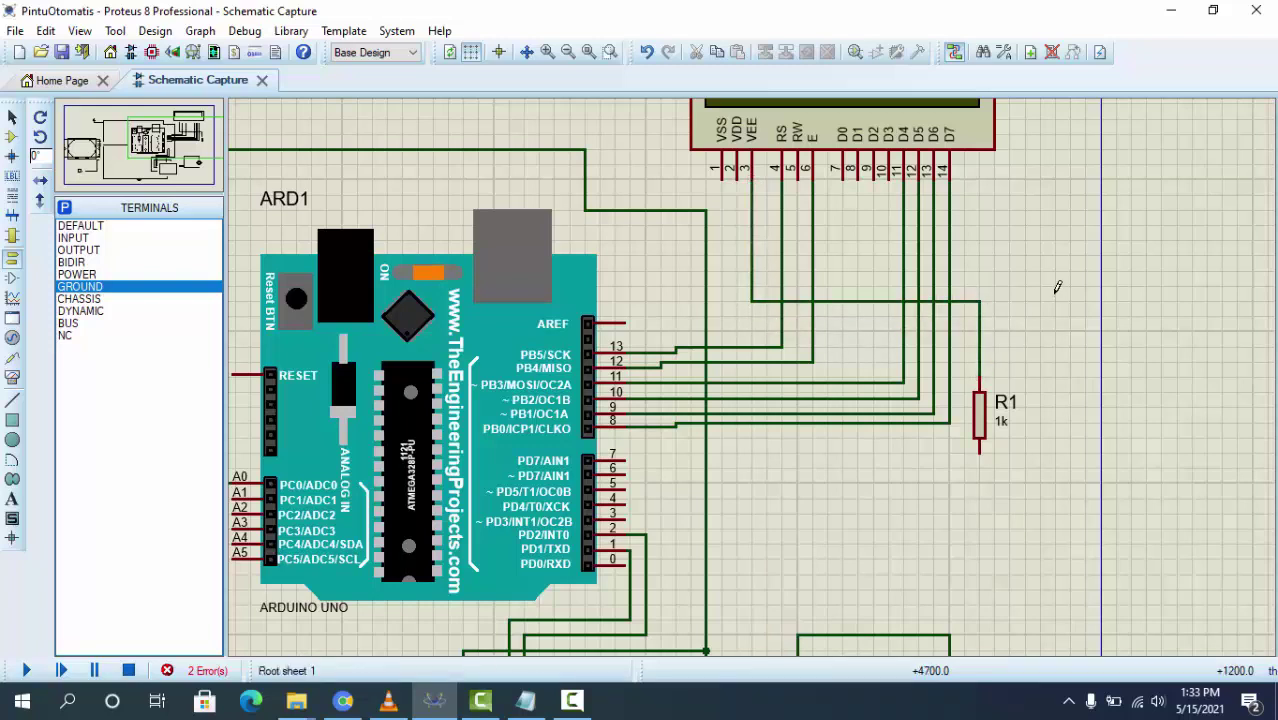
pyautogui.click(719, 174)
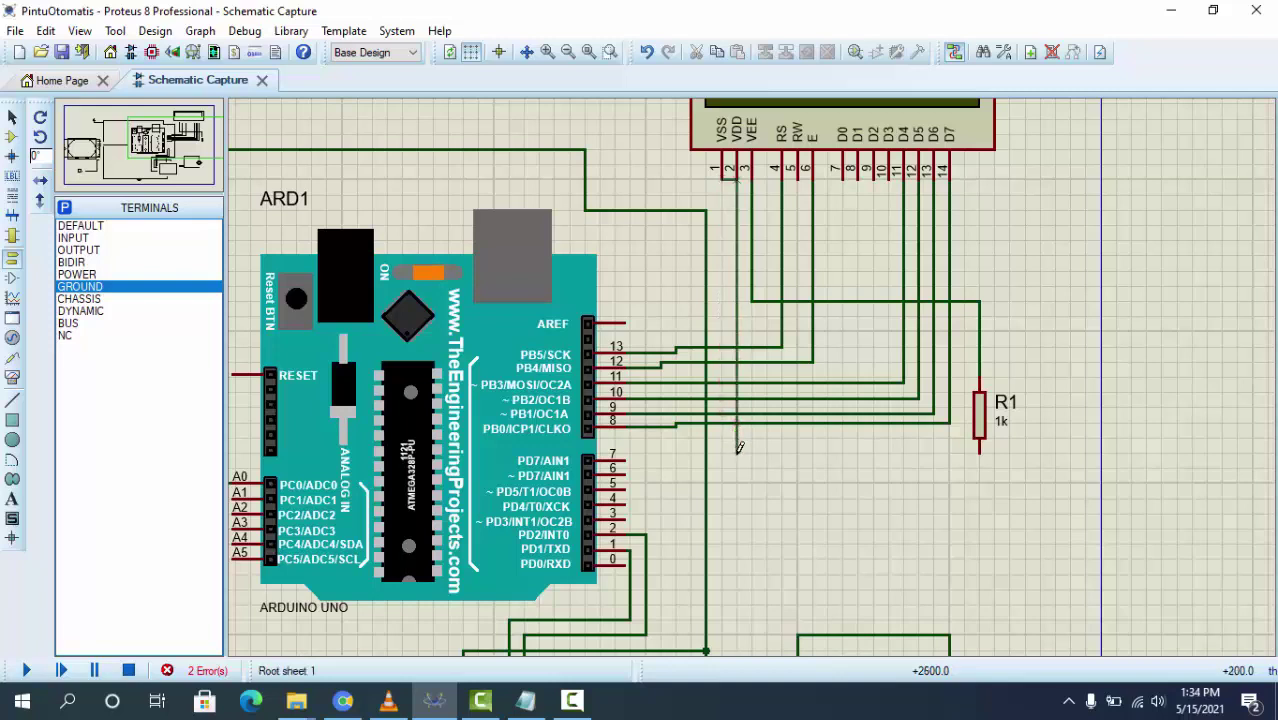
pyautogui.click(979, 451)
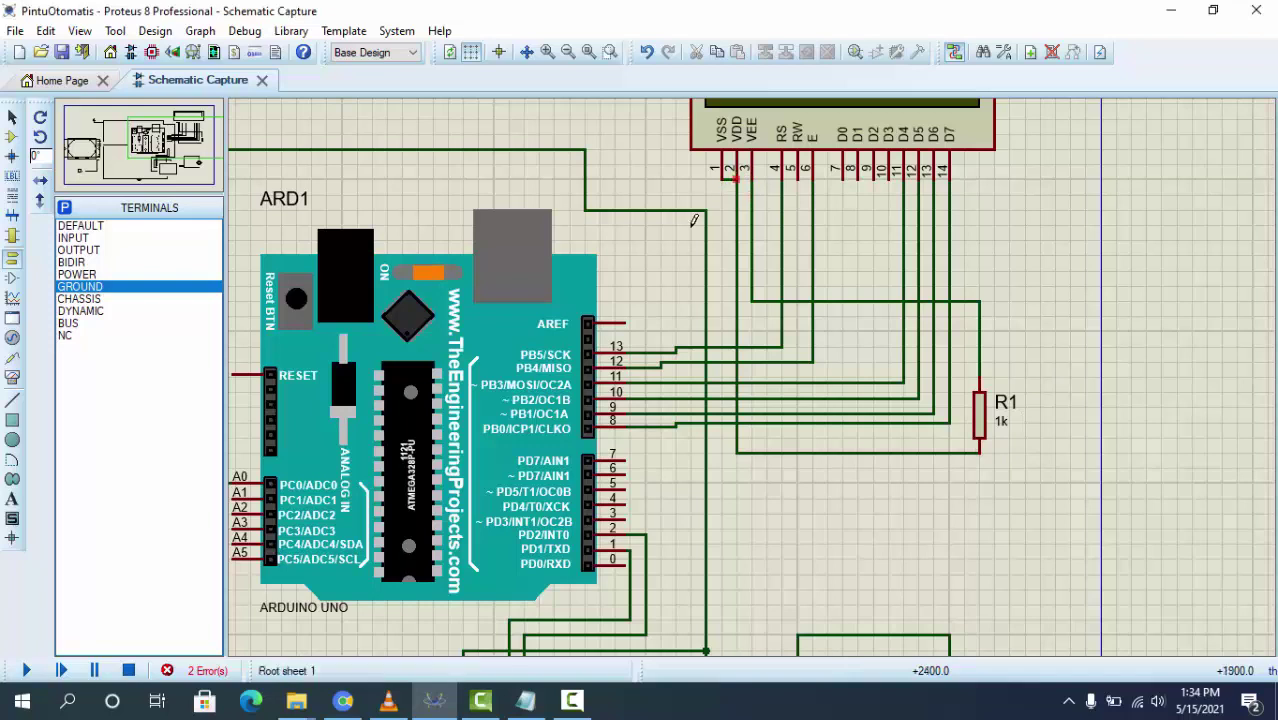
pyautogui.hotkey('ctrl', 'z')
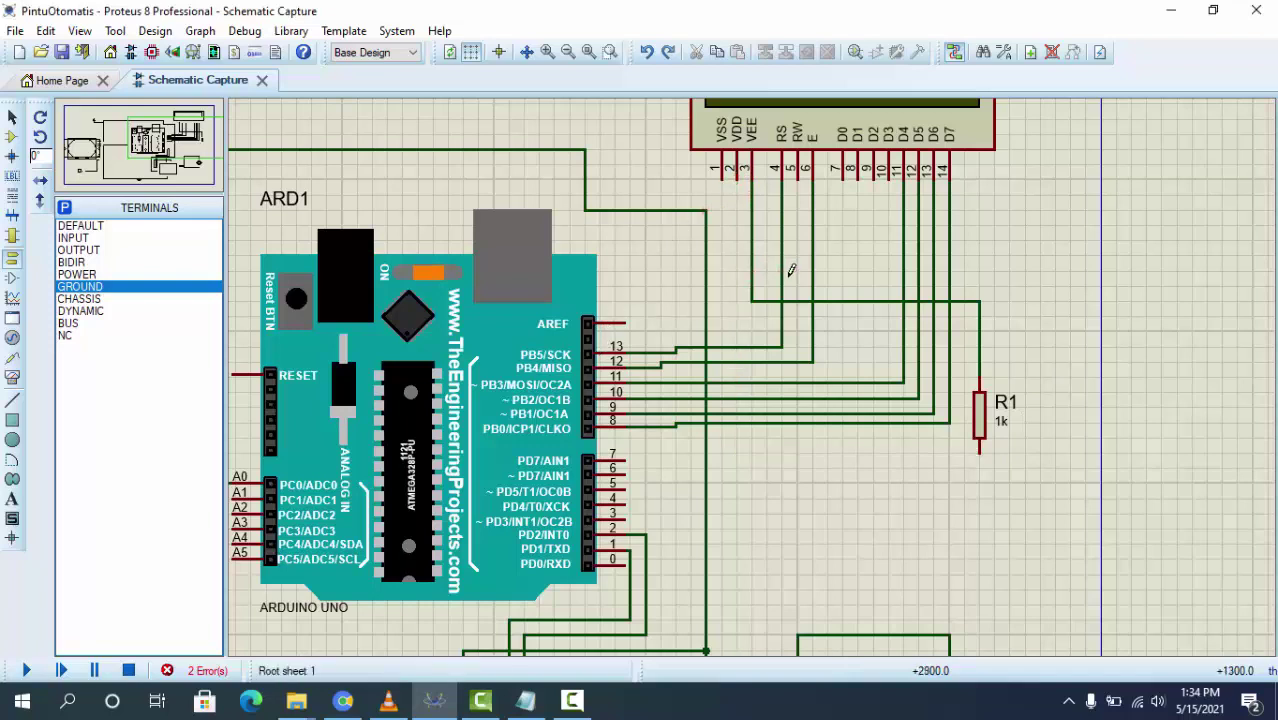
# Wire the LCD's VSS pin to R1's lower pin, and its VDD pin to the power wire running to the L293D
pyautogui.click(721, 177)
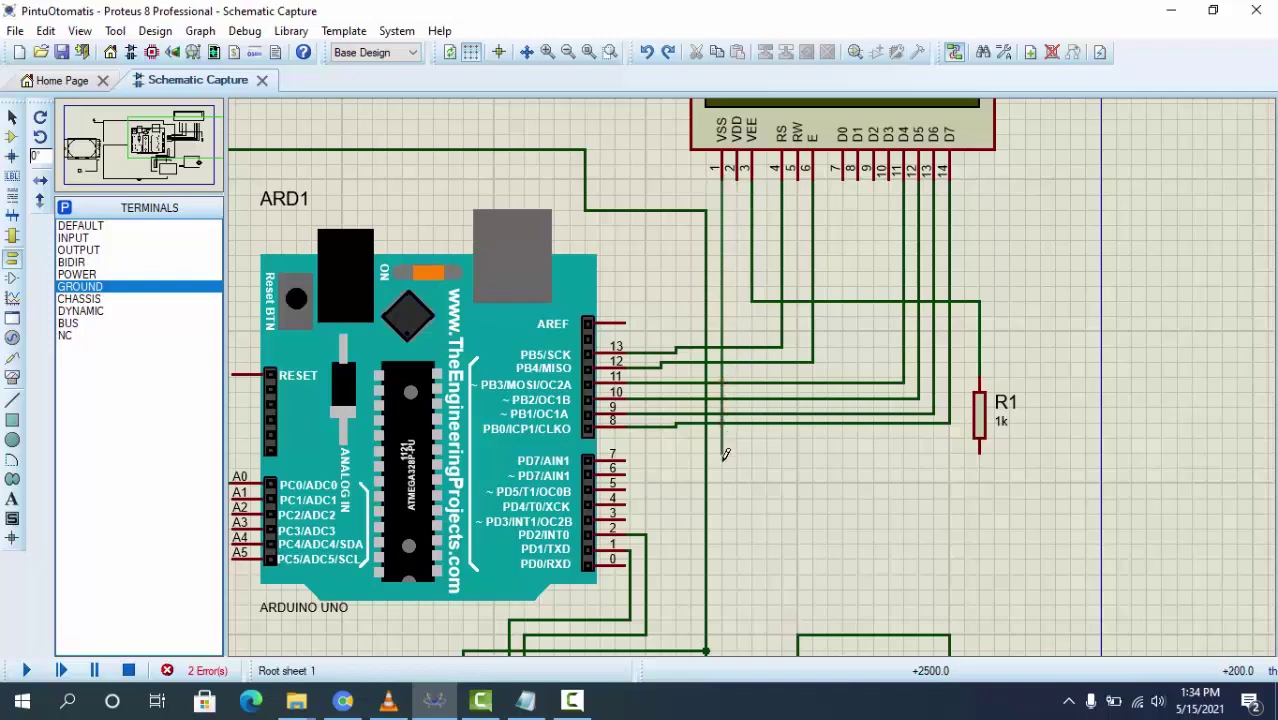
pyautogui.click(980, 451)
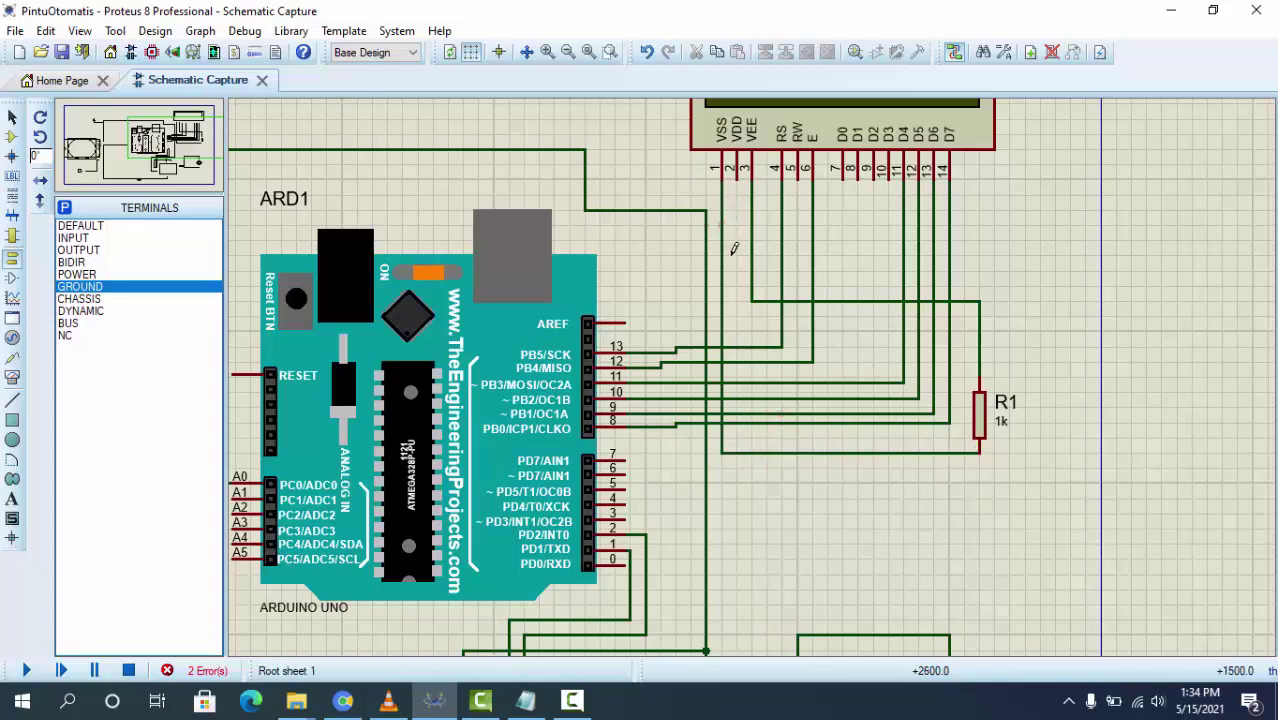
pyautogui.scroll(-2, 782, 363)
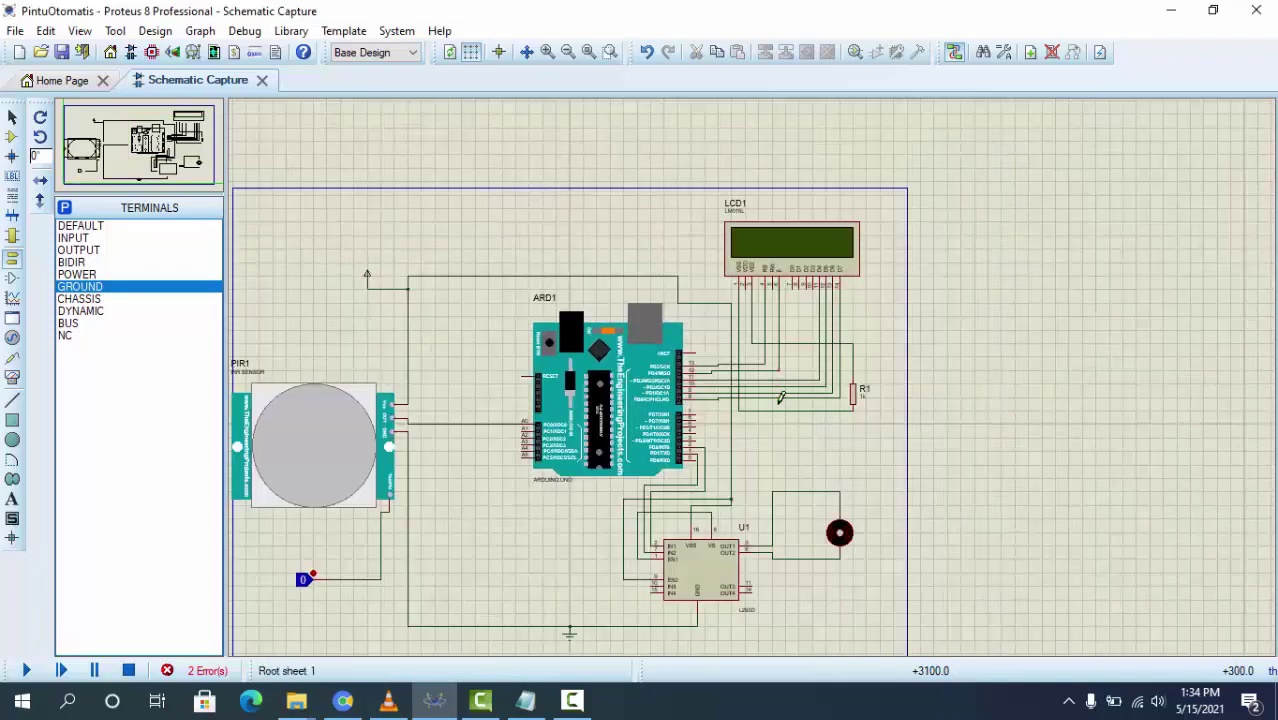
pyautogui.scroll(1, 755, 370)
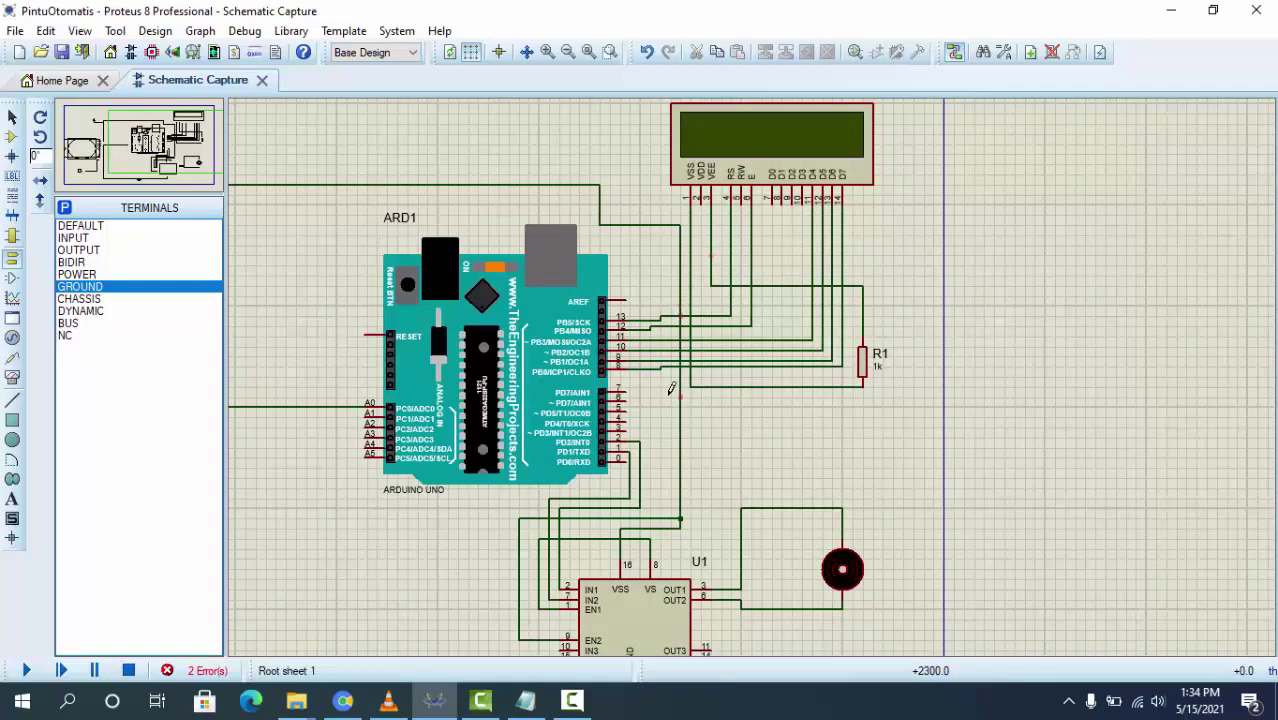
pyautogui.scroll(2, 704, 196)
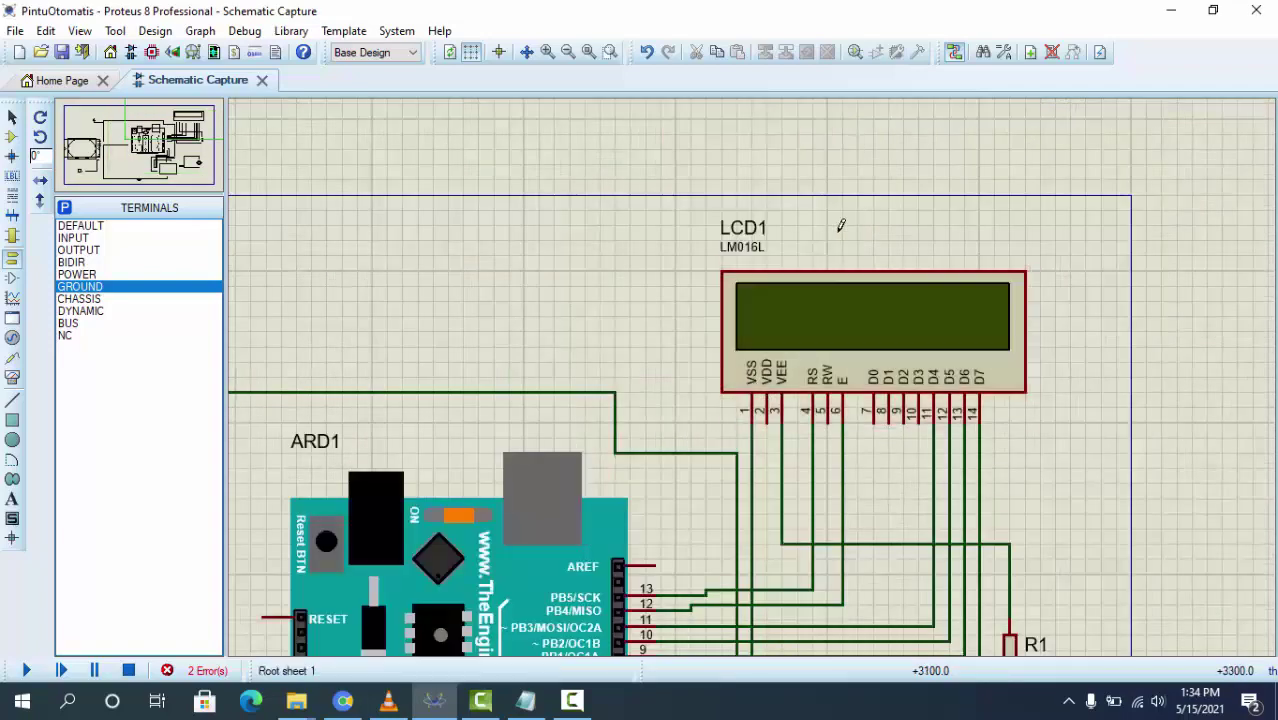
pyautogui.click(768, 420)
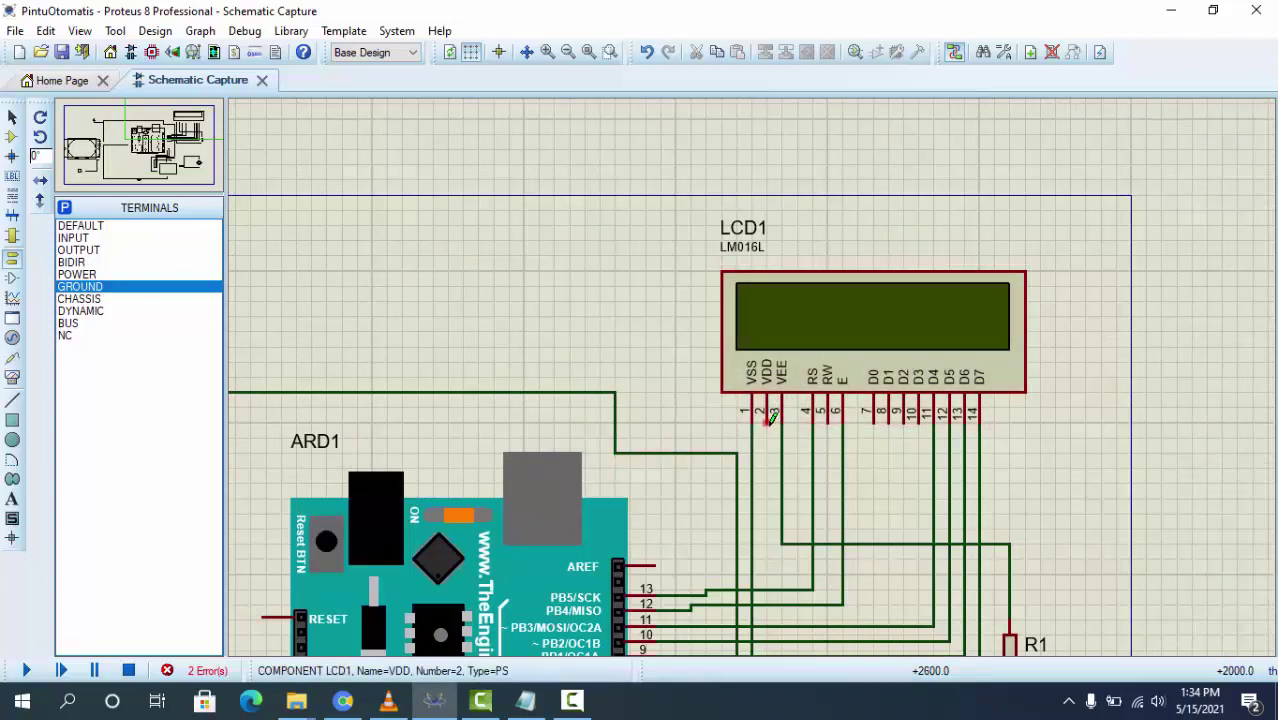
pyautogui.click(737, 513)
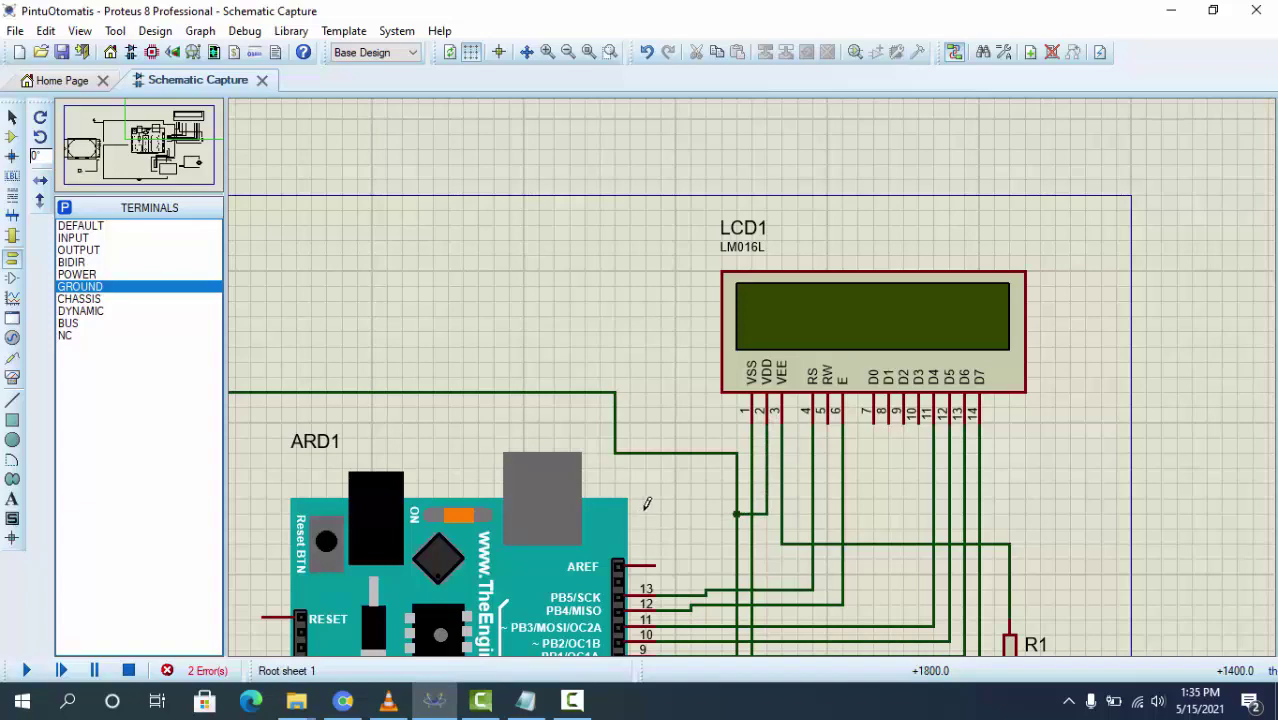
pyautogui.scroll(-1, 690, 459)
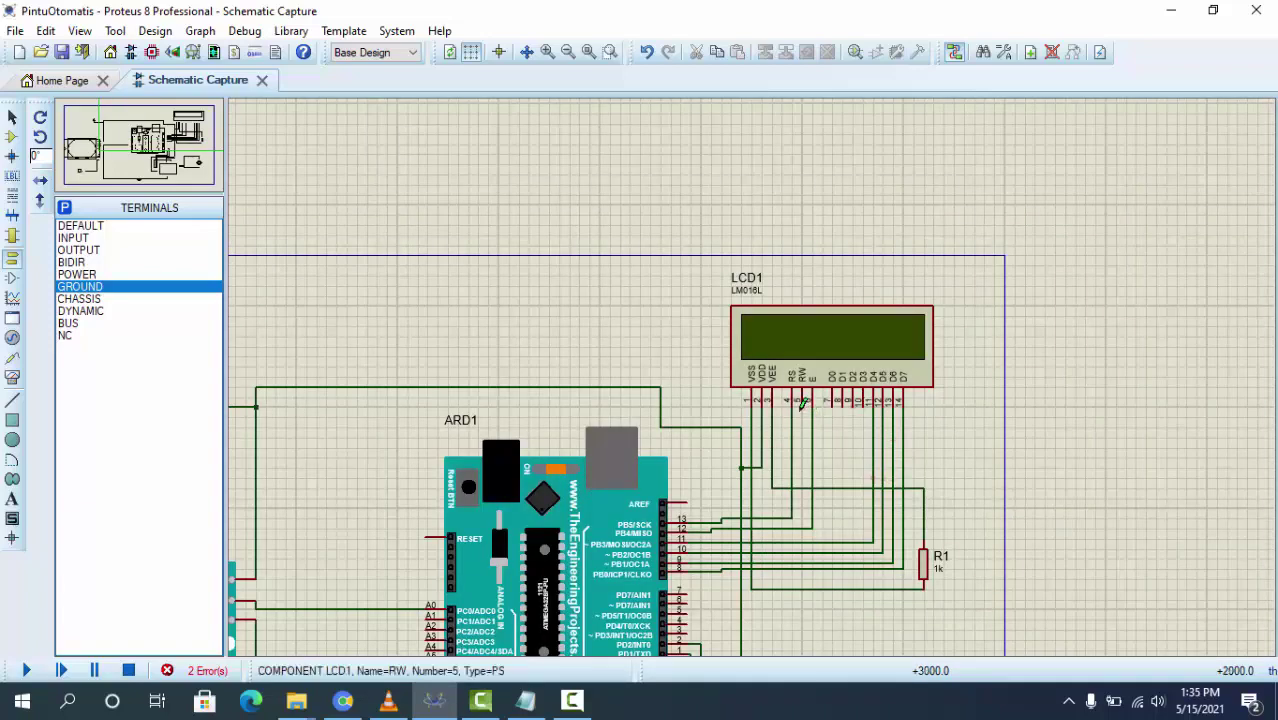
pyautogui.scroll(1, 804, 404)
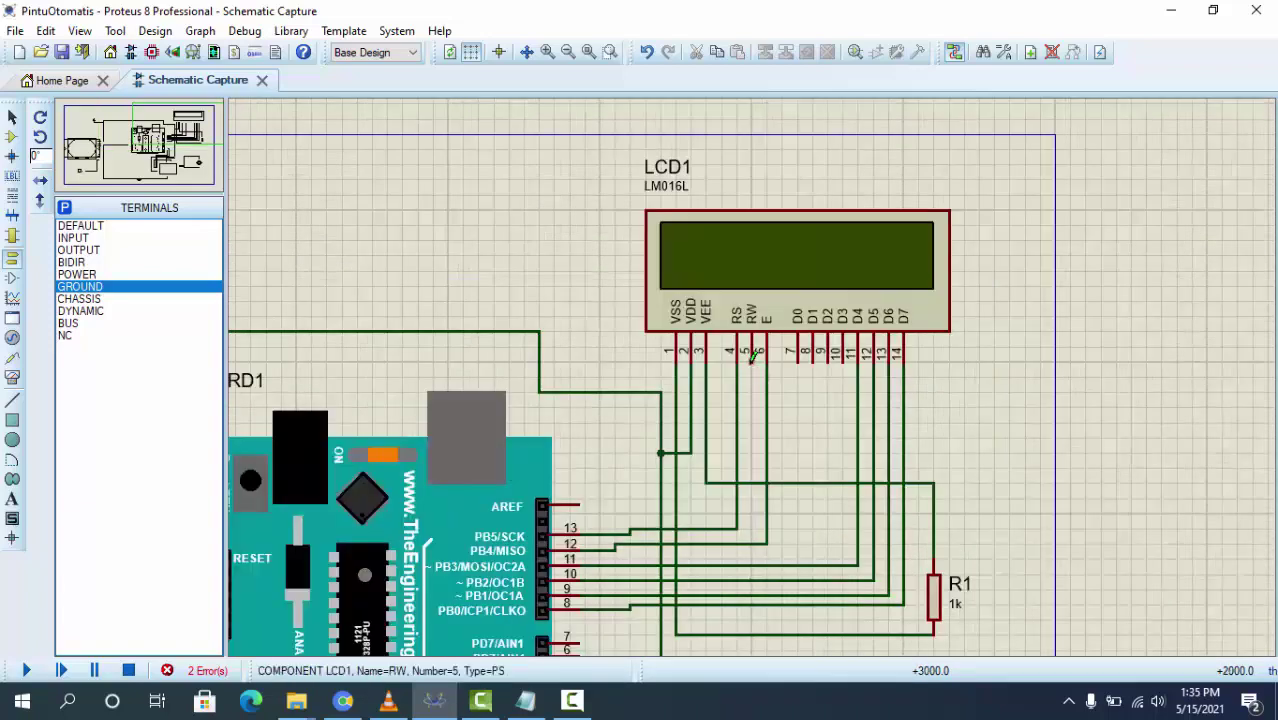
pyautogui.click(751, 362)
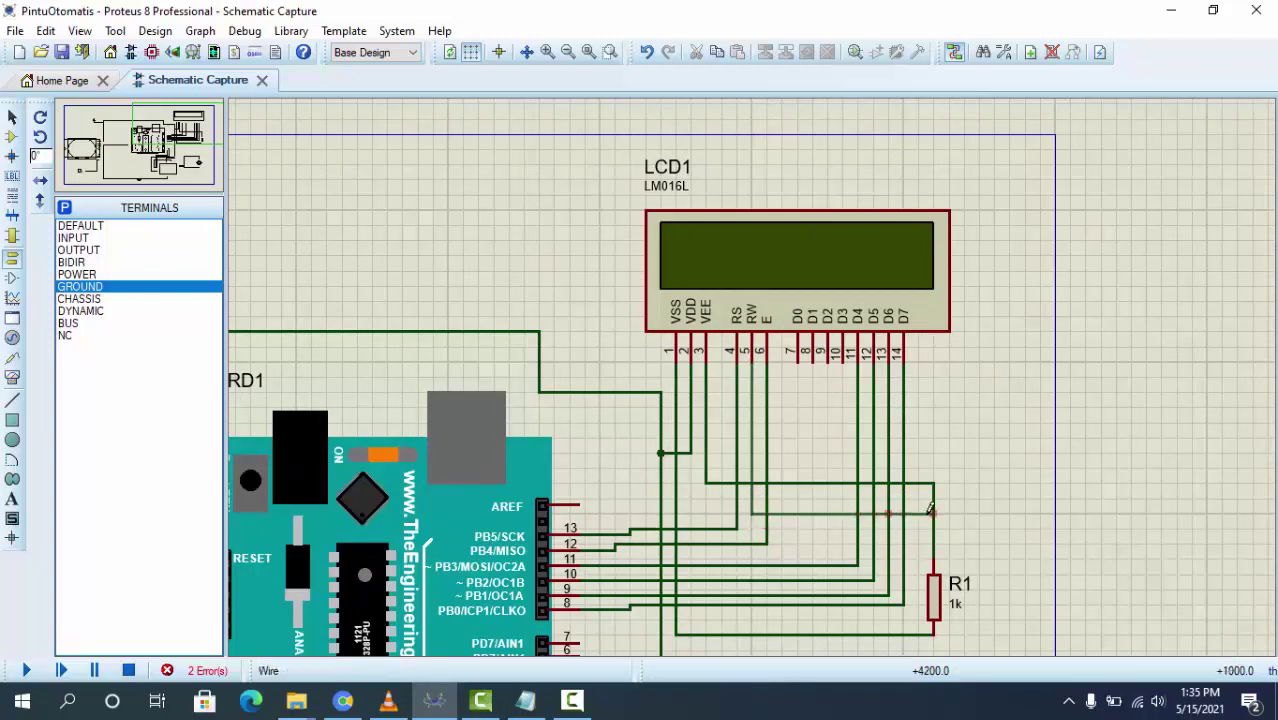
pyautogui.click(935, 512)
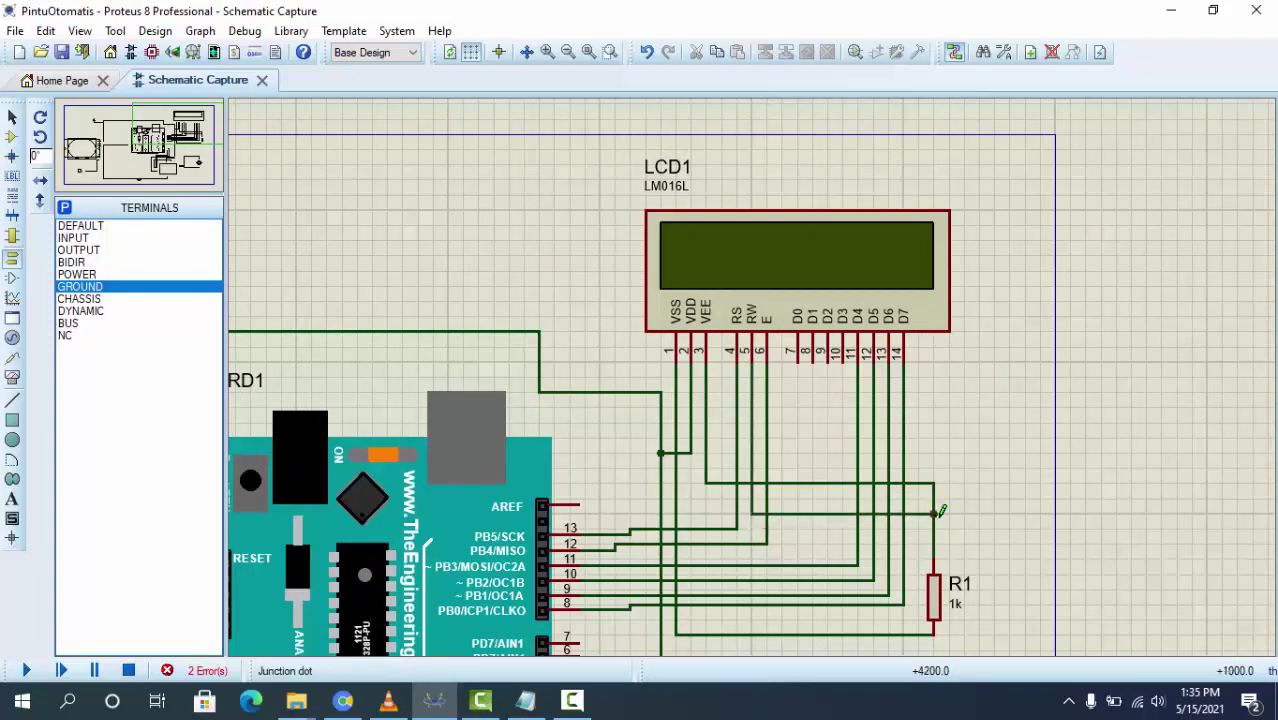
pyautogui.hotkey('ctrl', 'z')
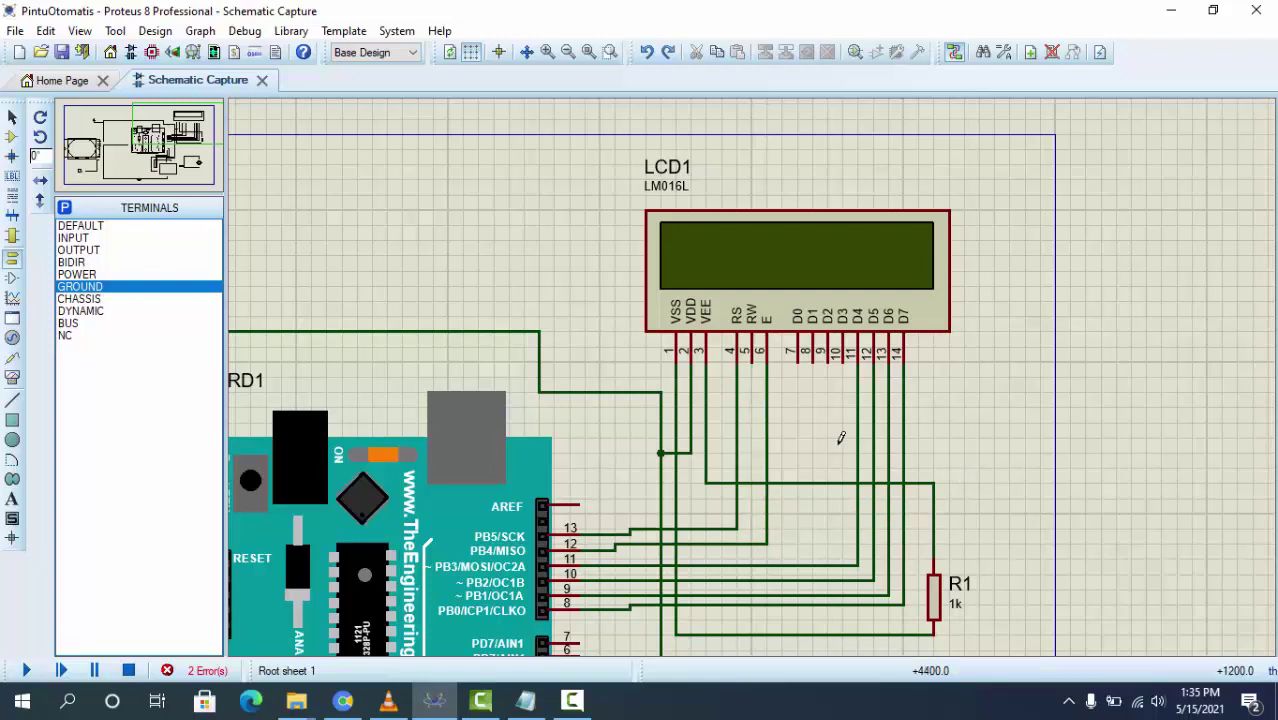
# Wire the LCD's RW pin to the wire joining its VSS pin and R1's lower pin
pyautogui.click(752, 358)
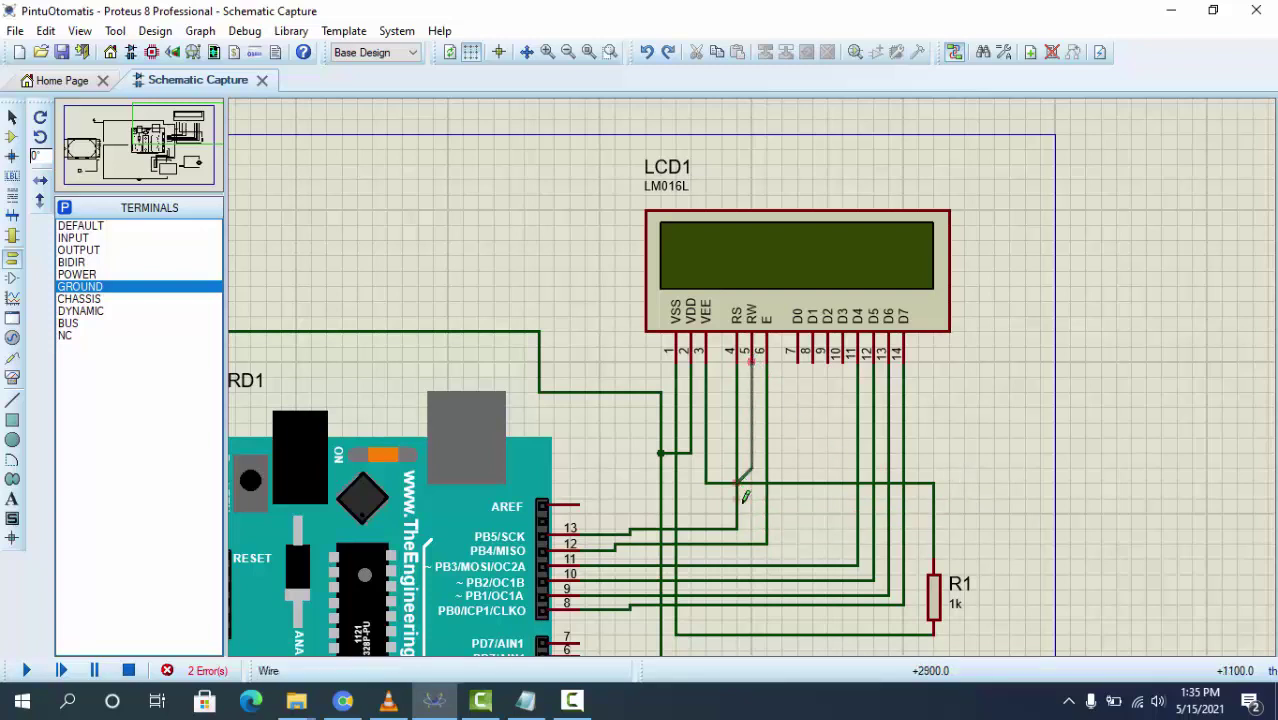
pyautogui.click(752, 633)
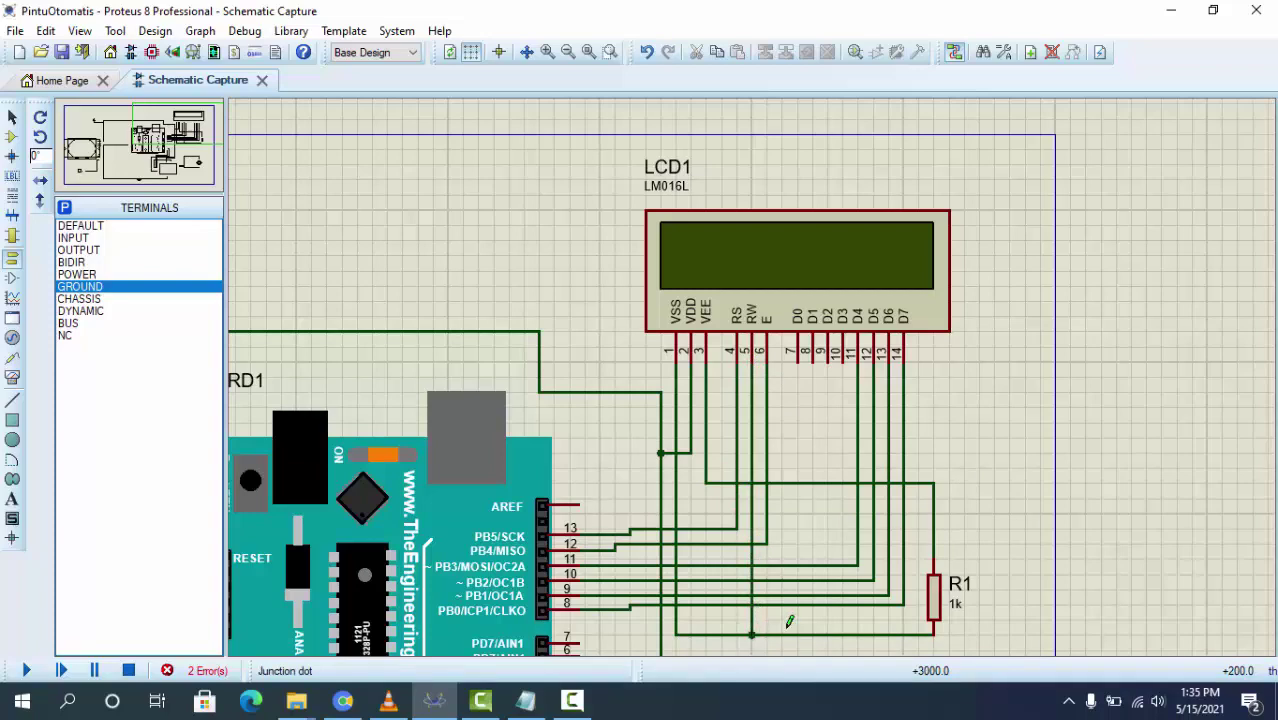
pyautogui.scroll(-3, 1038, 356)
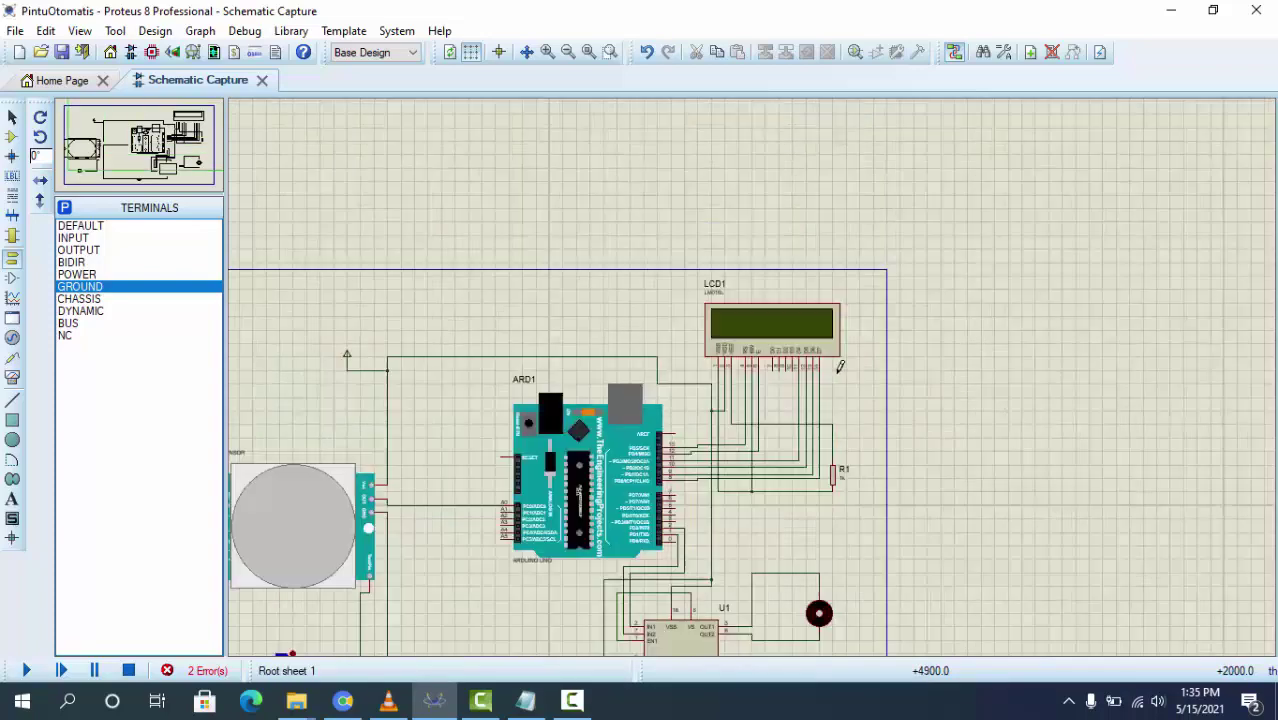
pyautogui.scroll(1, 738, 396)
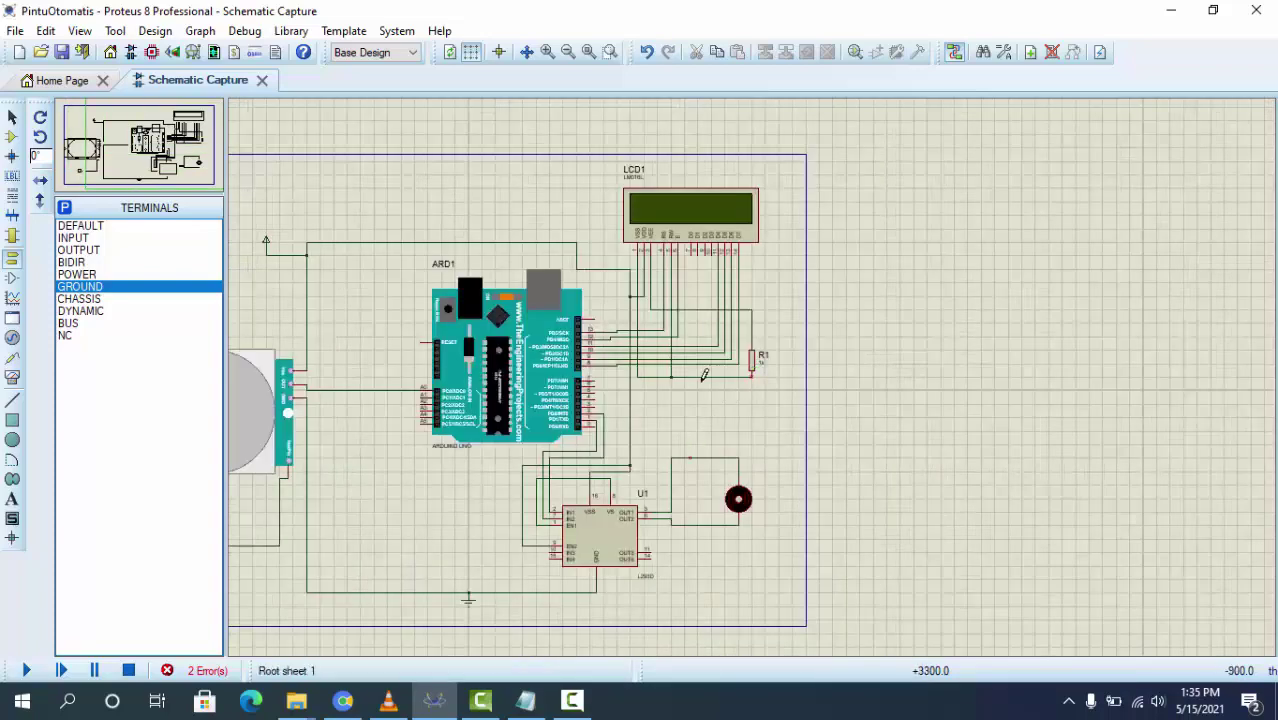
pyautogui.scroll(2, 742, 388)
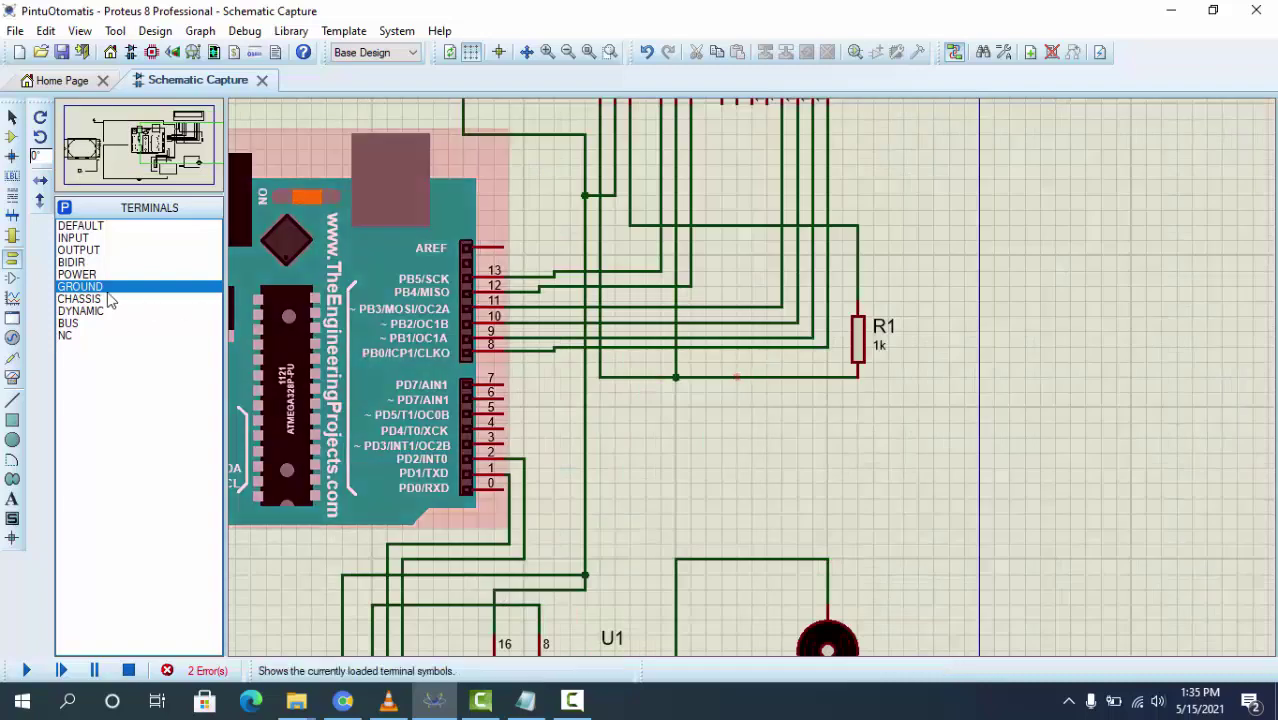
pyautogui.doubleClick(676, 407)
pyautogui.doubleClick(676, 407)
pyautogui.click(676, 406)
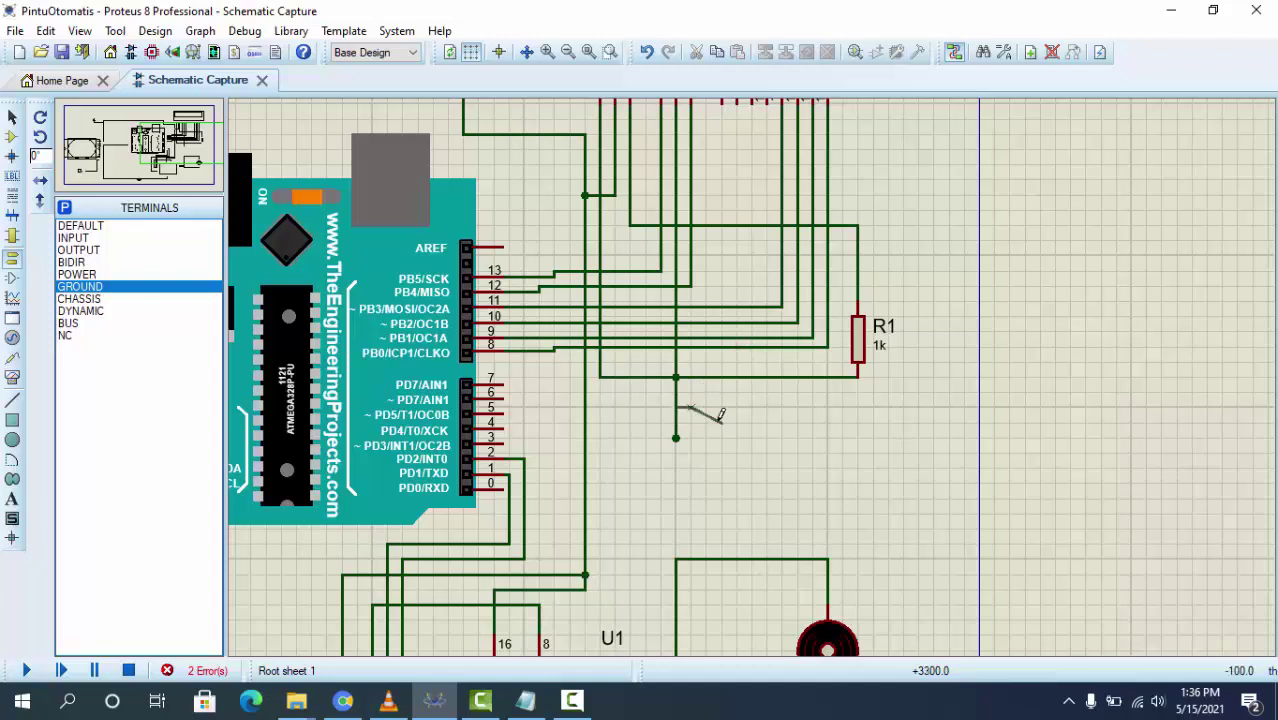
pyautogui.click(676, 438)
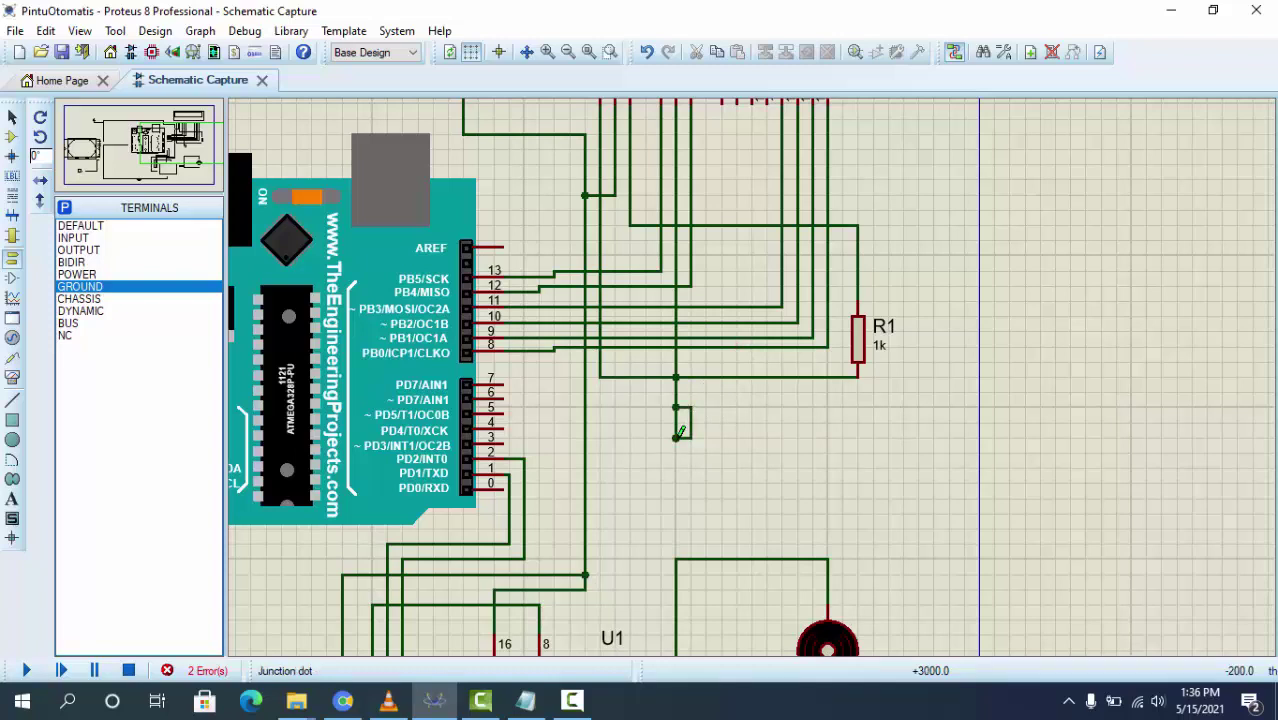
pyautogui.click(676, 438)
pyautogui.click(739, 378)
pyautogui.hotkey('ctrl', 'z')
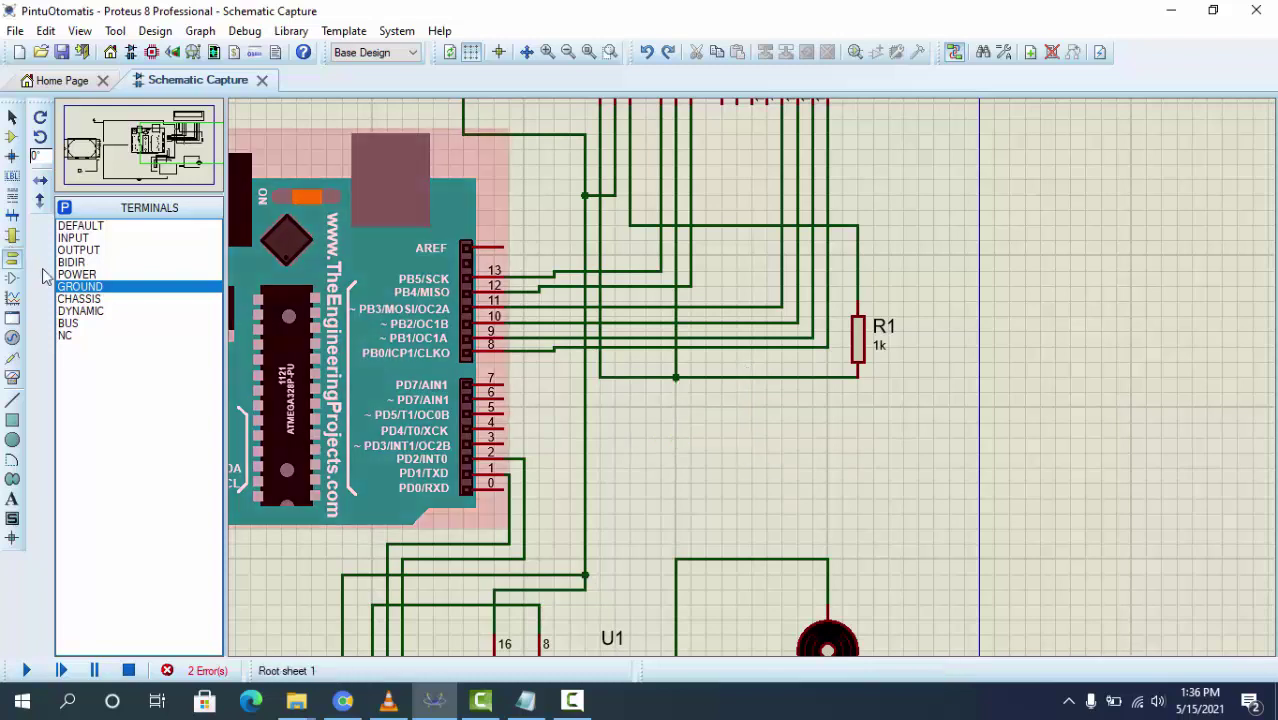
# Place a ground terminal just below the junction of the LCD's VSS and RW wires so that it connects there
pyautogui.click(68, 288)
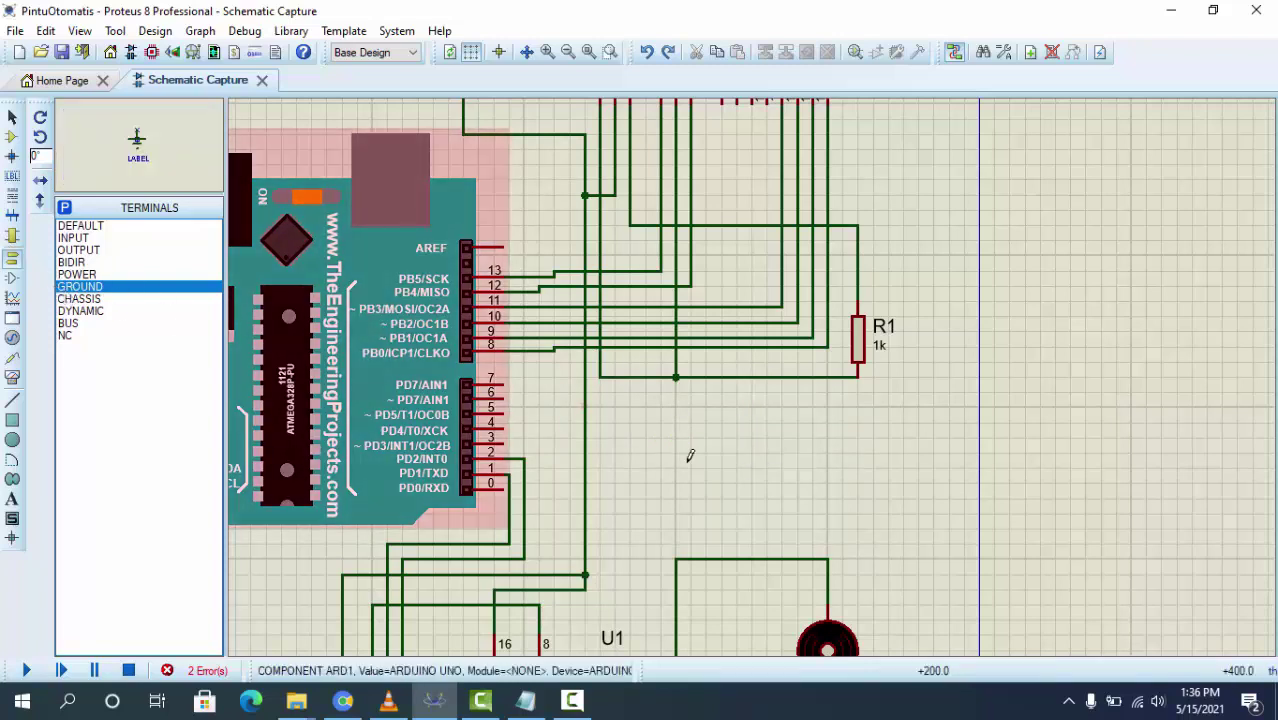
pyautogui.click(676, 410)
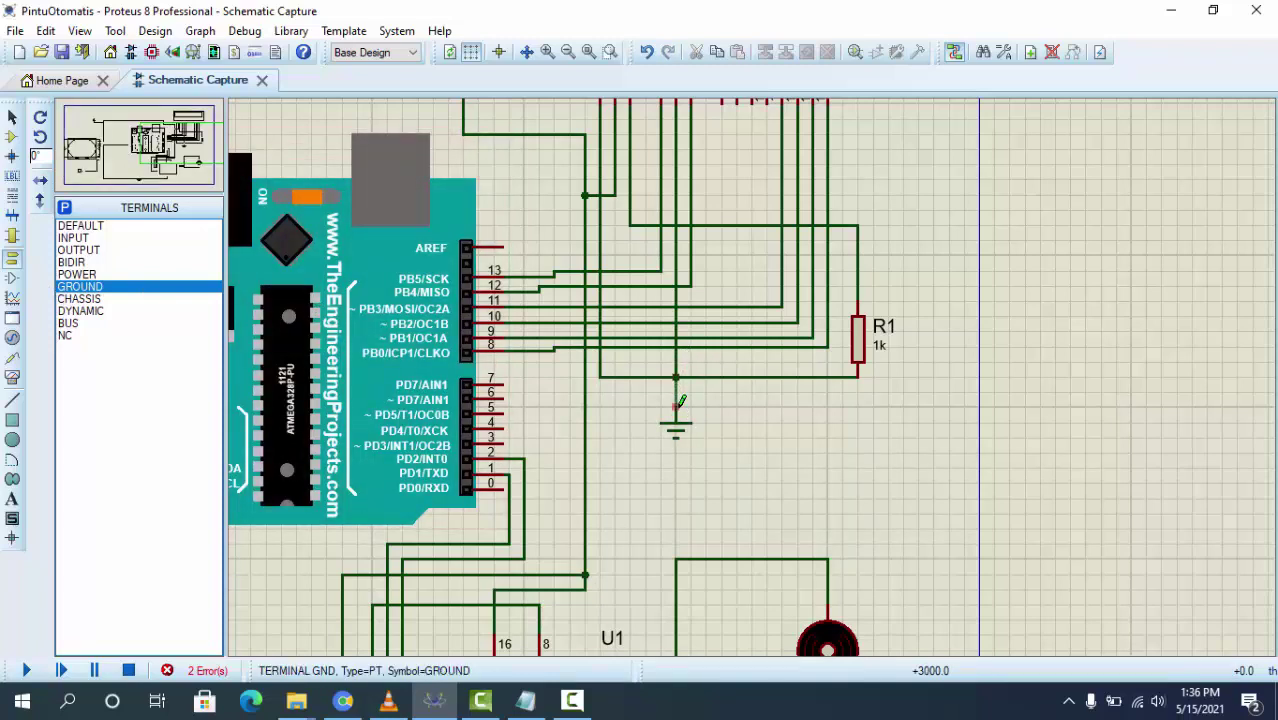
pyautogui.scroll(-4, 782, 384)
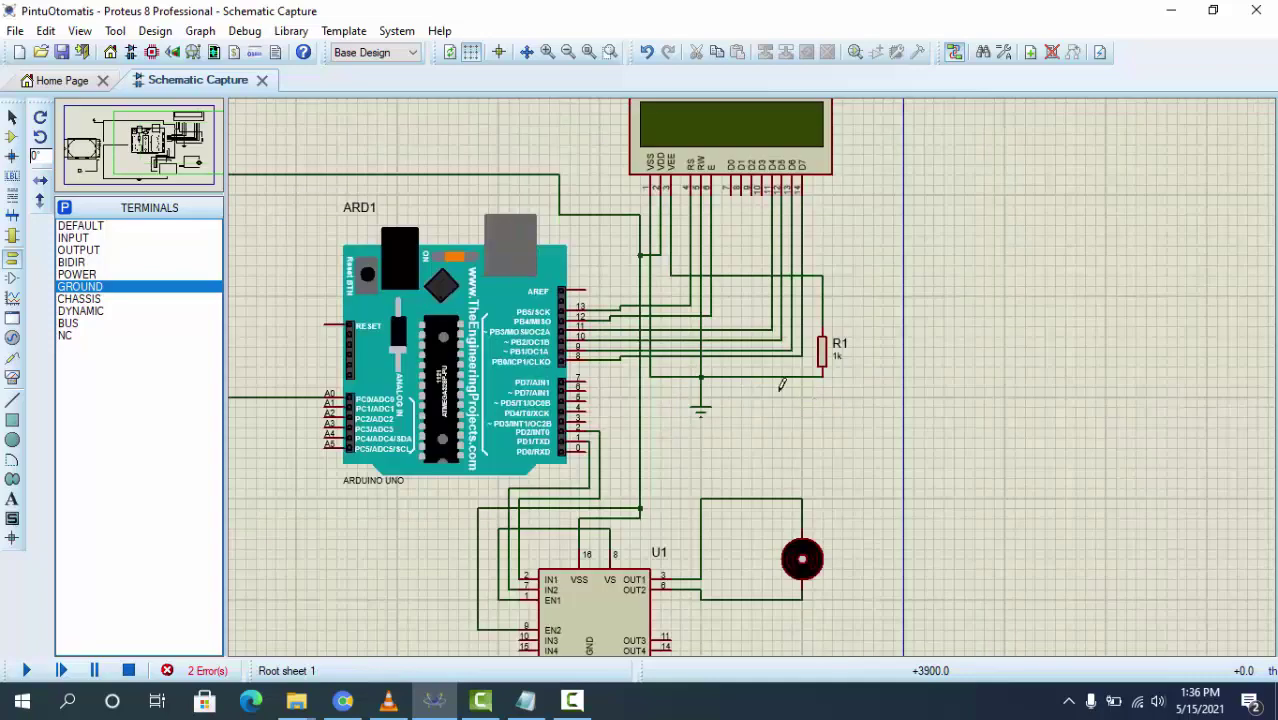
pyautogui.scroll(2, 782, 384)
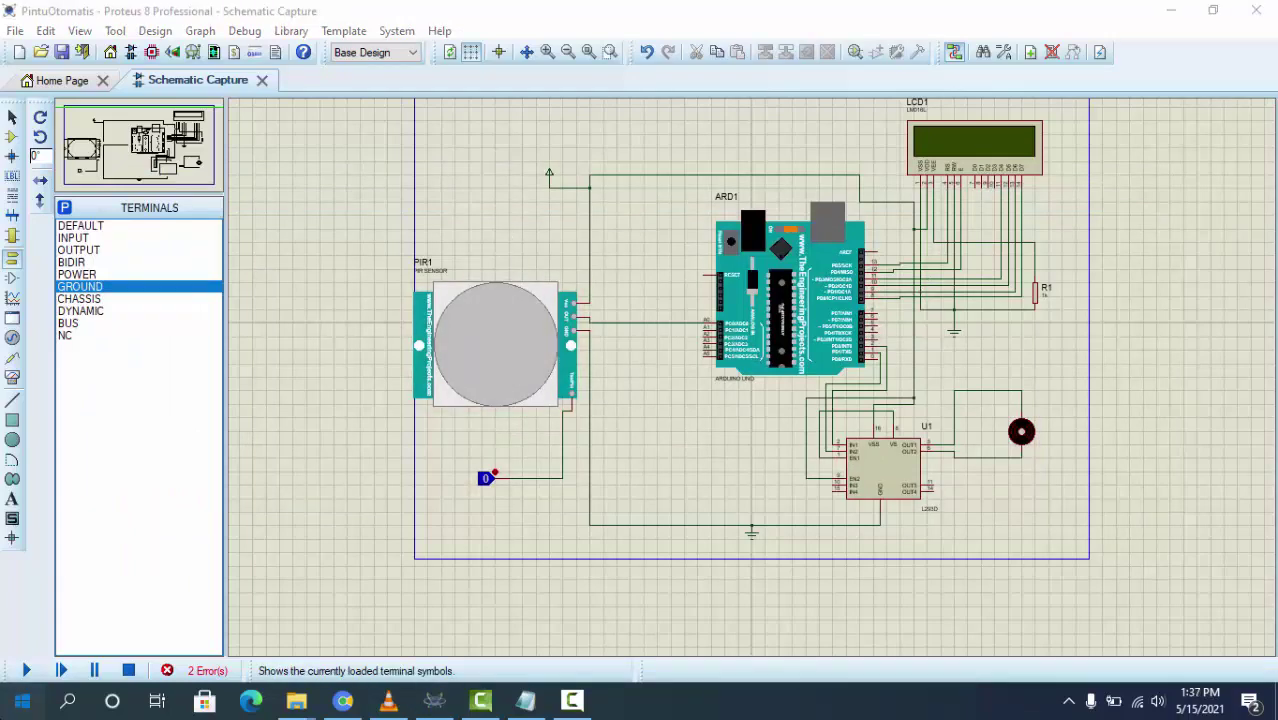
# Open the Arduino IDE and maximize its sketch window
pyautogui.click(22, 700)
pyautogui.write('ardu')
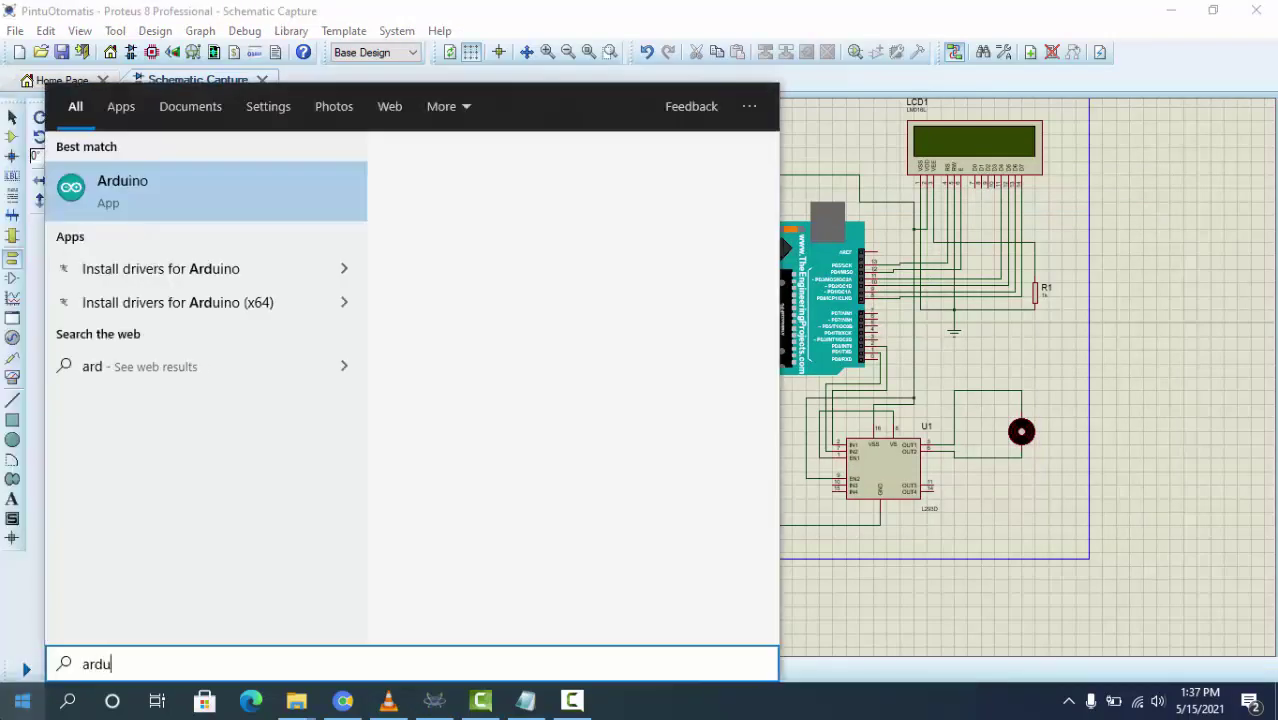
pyautogui.click(216, 191)
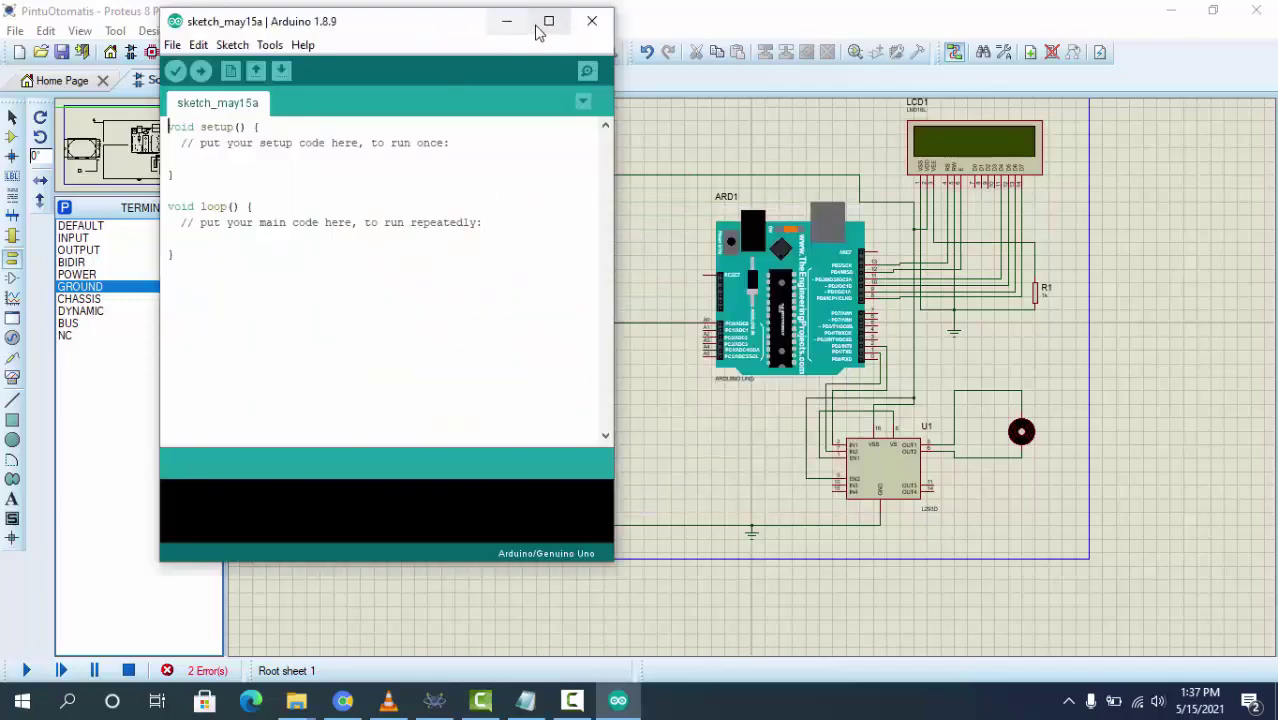
pyautogui.click(548, 20)
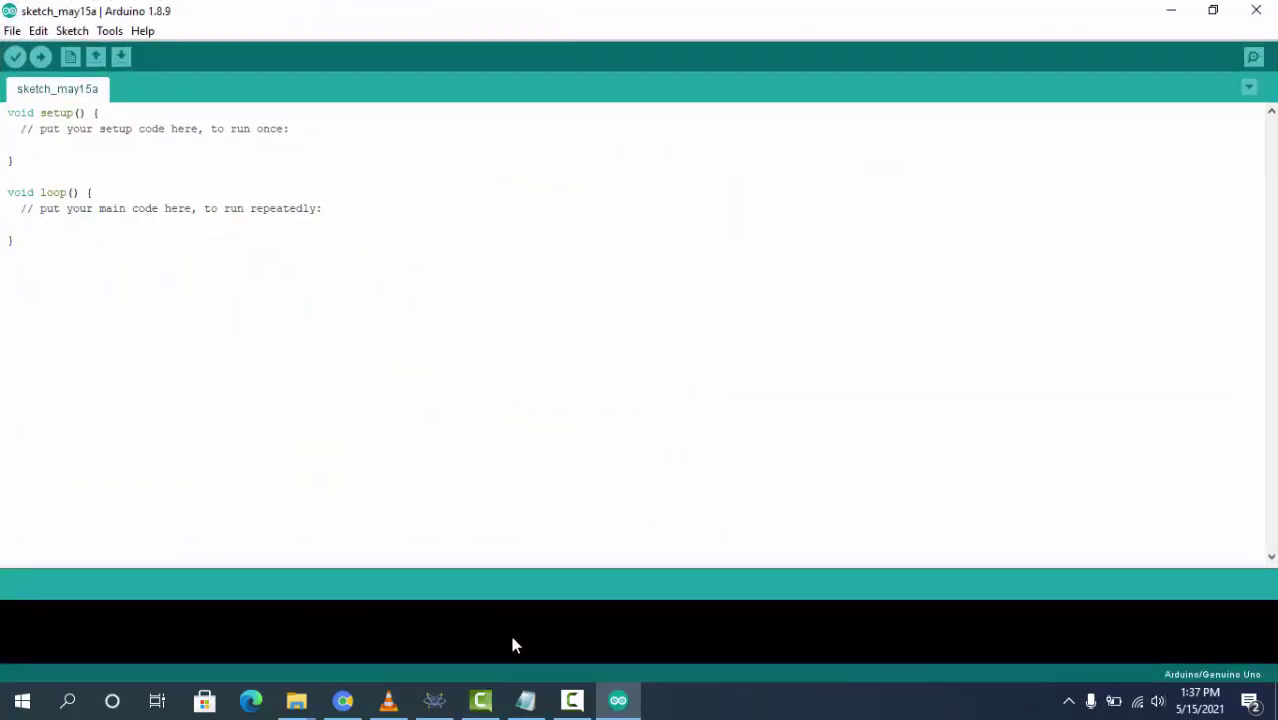
# Switch back to Proteus and set the Arduino Uno's program file to the copied path of SkripPintuOtomatis.ino.elf
pyautogui.click(434, 700)
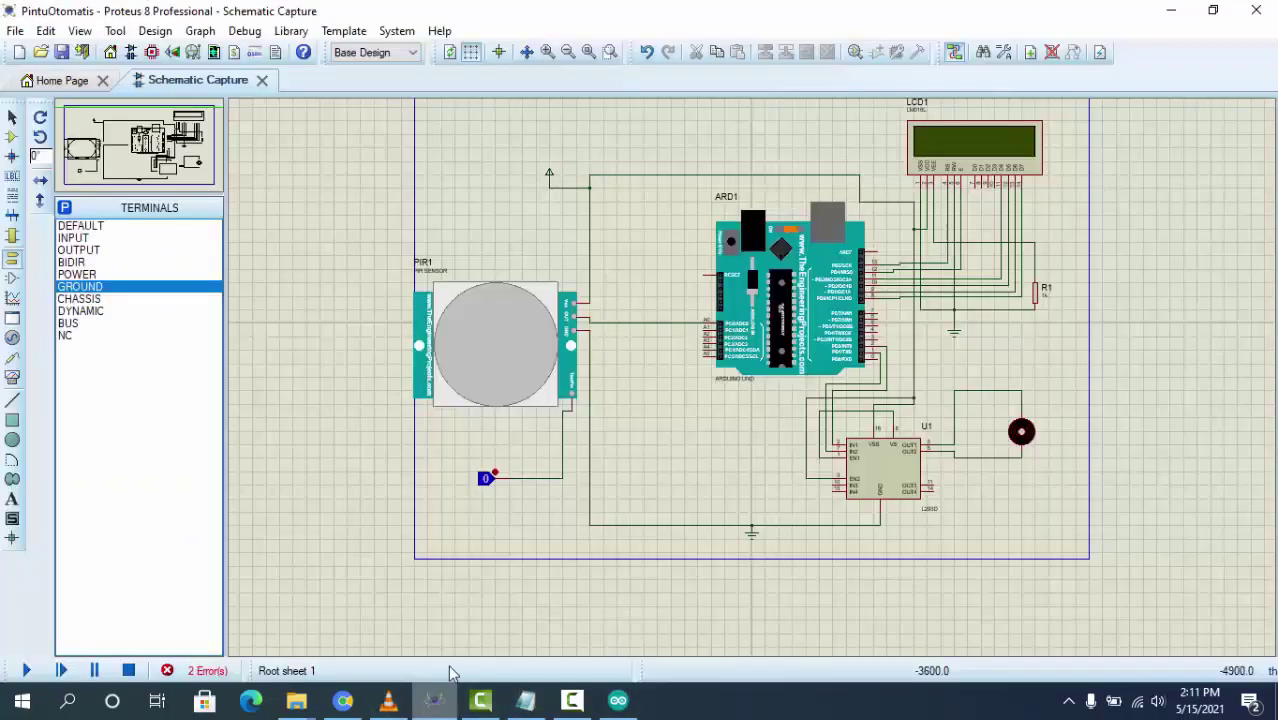
pyautogui.doubleClick(813, 280)
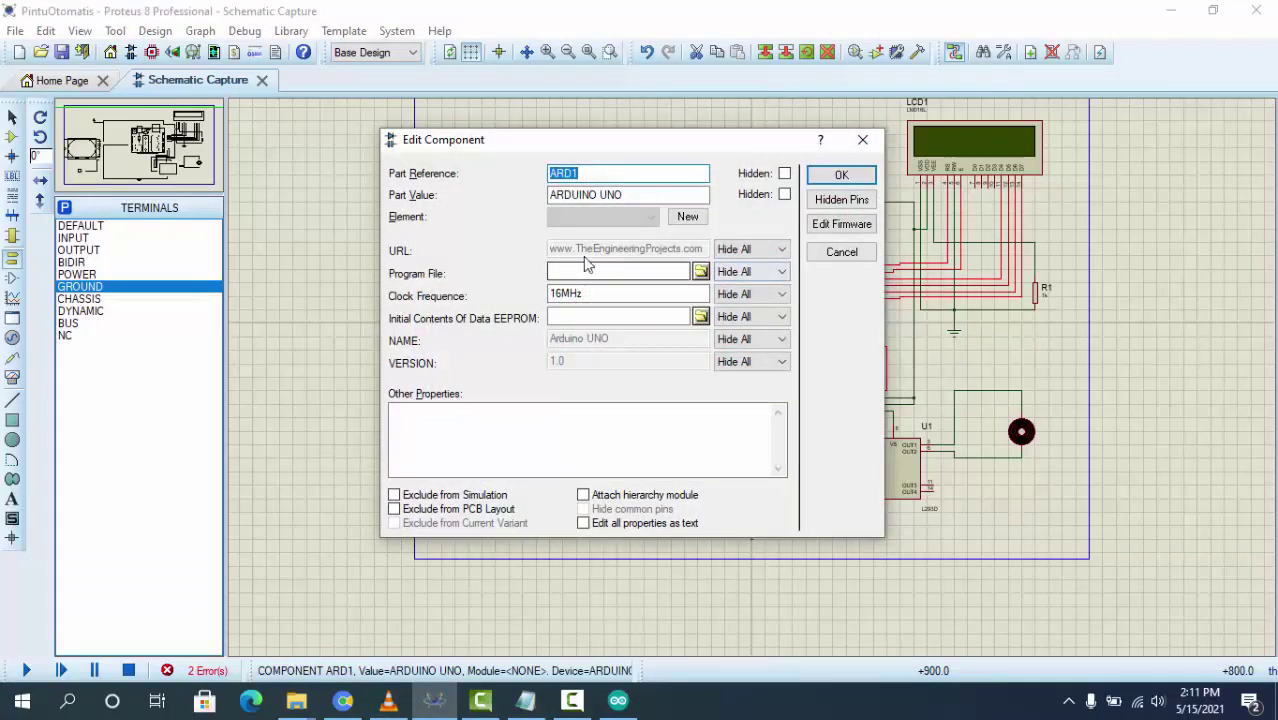
pyautogui.click(610, 271)
pyautogui.hotkey('ctrl', 'v')
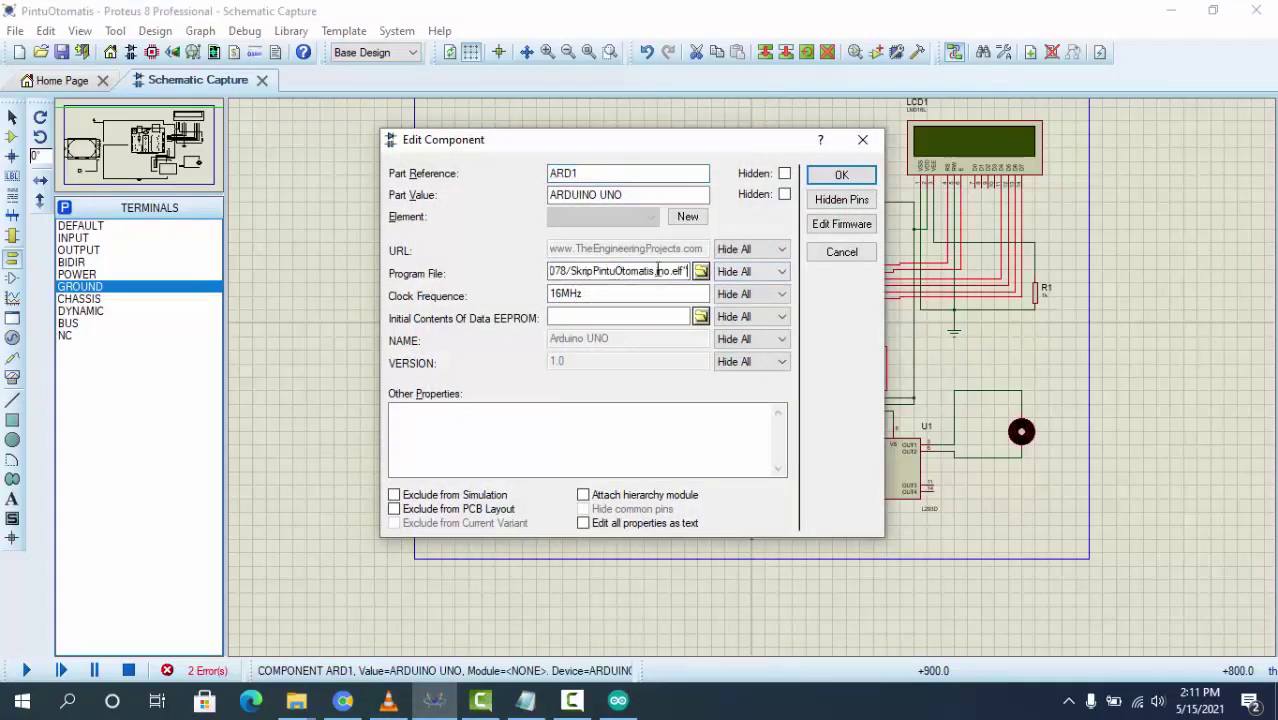
pyautogui.click(841, 175)
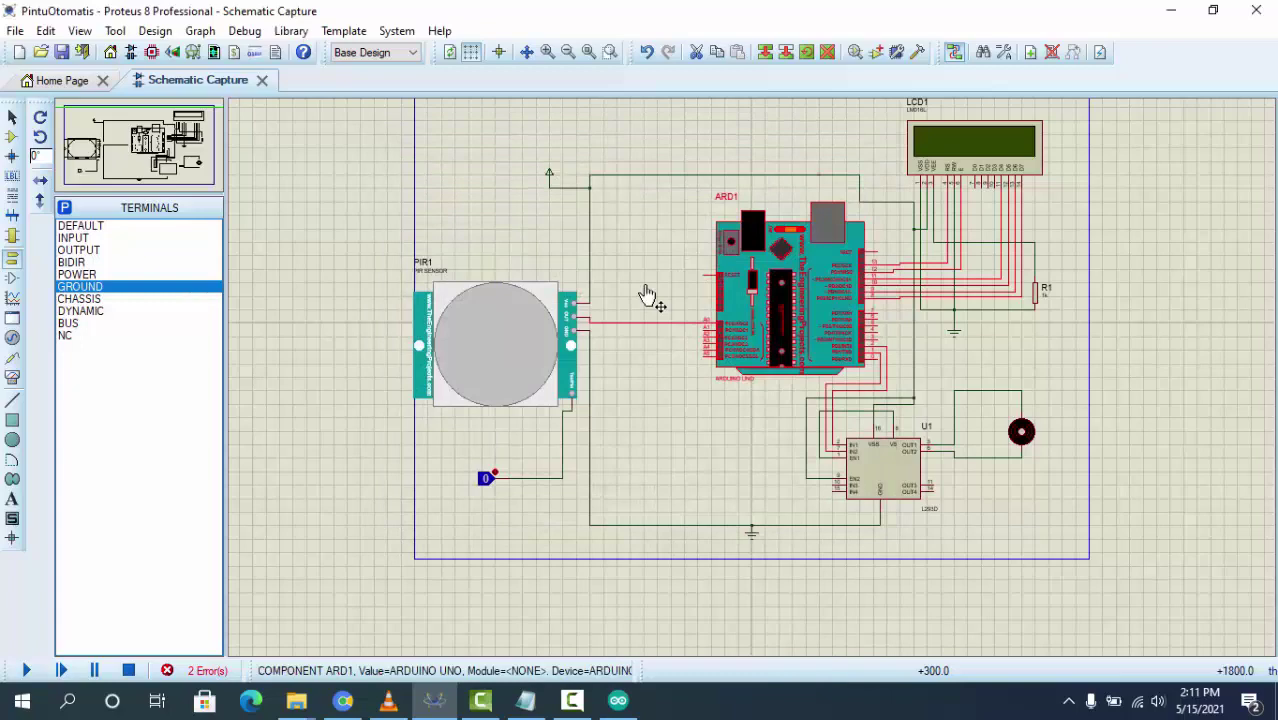
# Open the PIR sensor's properties and look in the SkripPintuOtomatis folder for its program file
pyautogui.doubleClick(476, 356)
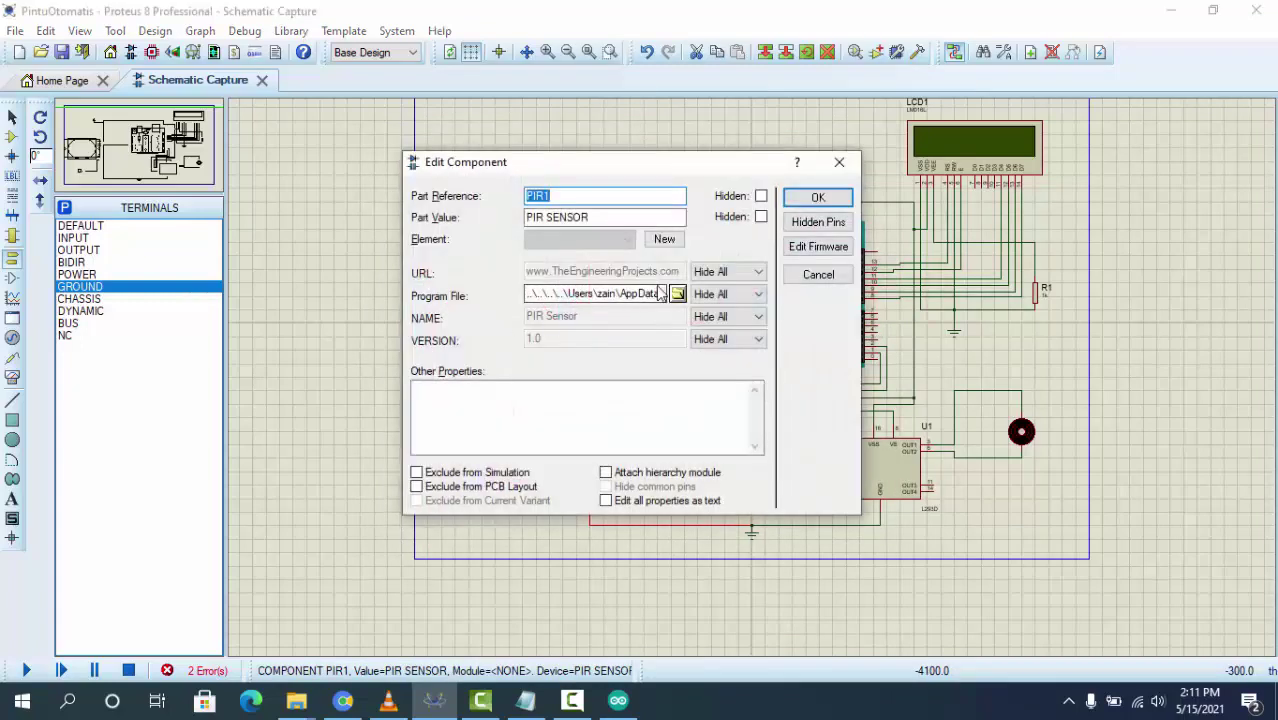
pyautogui.click(676, 293)
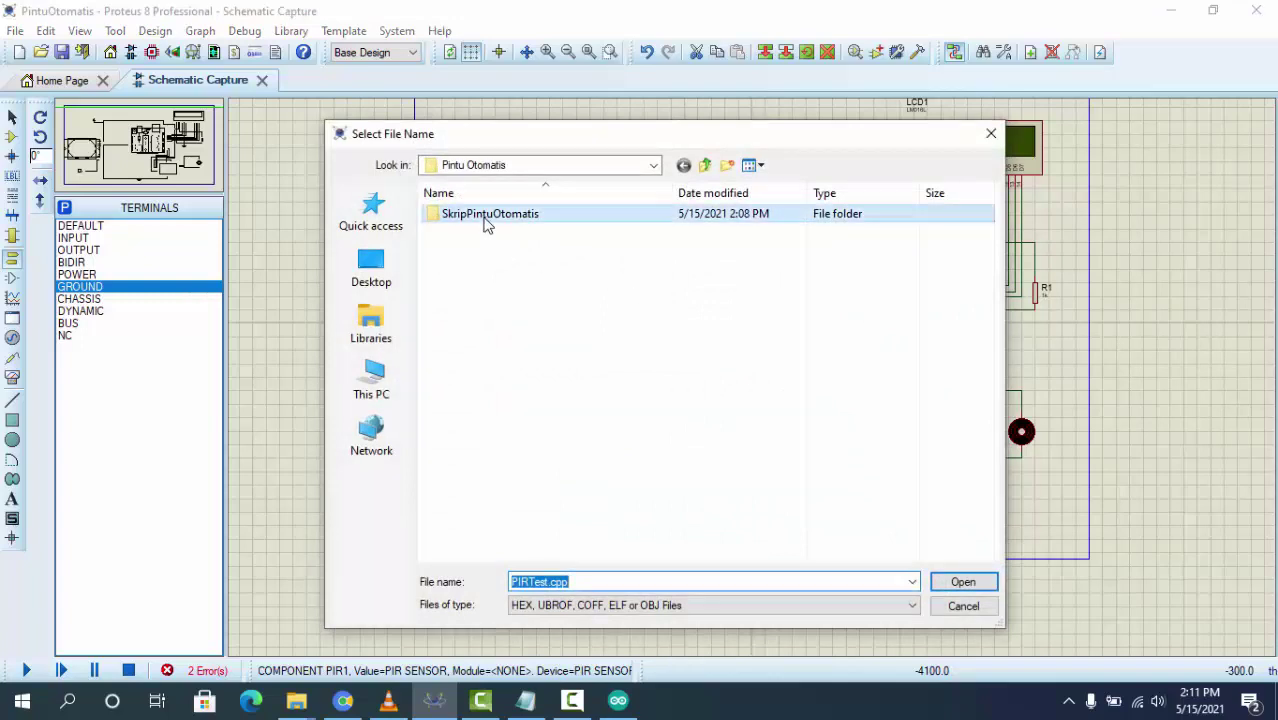
pyautogui.doubleClick(484, 224)
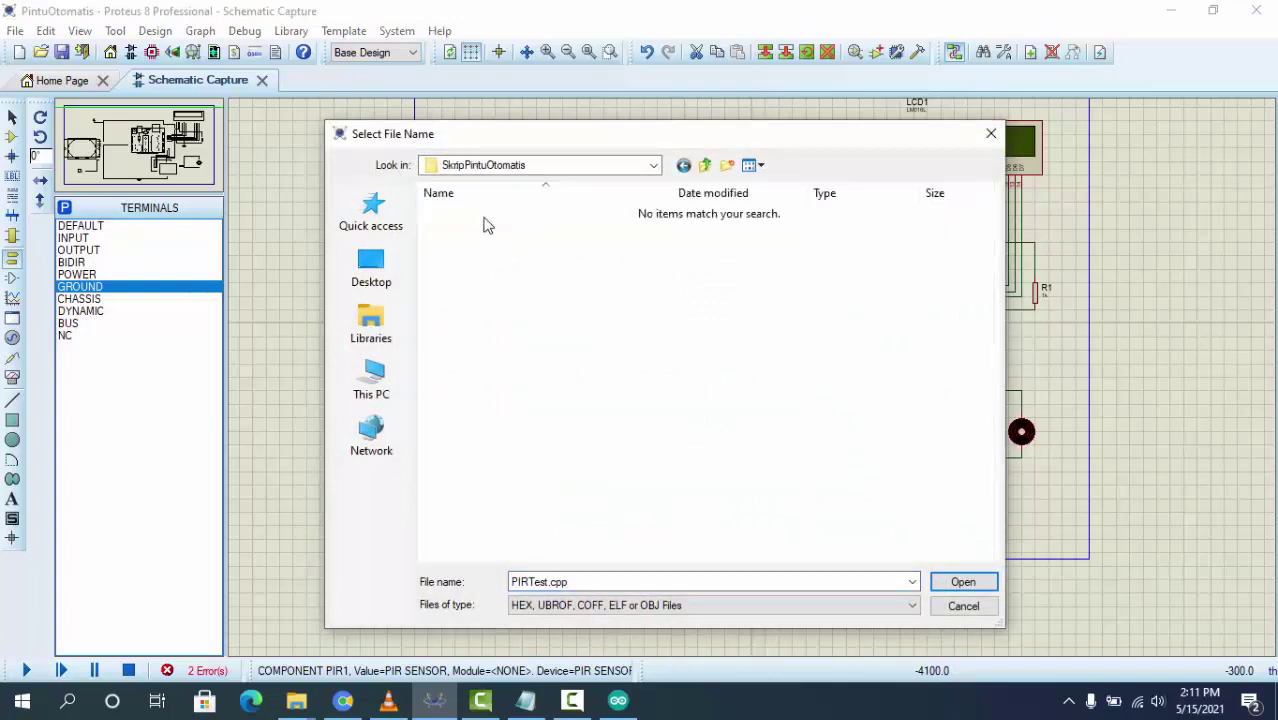
pyautogui.click(606, 603)
# Browse Program Files (x86), Labcenter Electronics, Proteus 8 Professional and BIN for the PIR sensor's program file, and close its properties unchanged
pyautogui.click(386, 373)
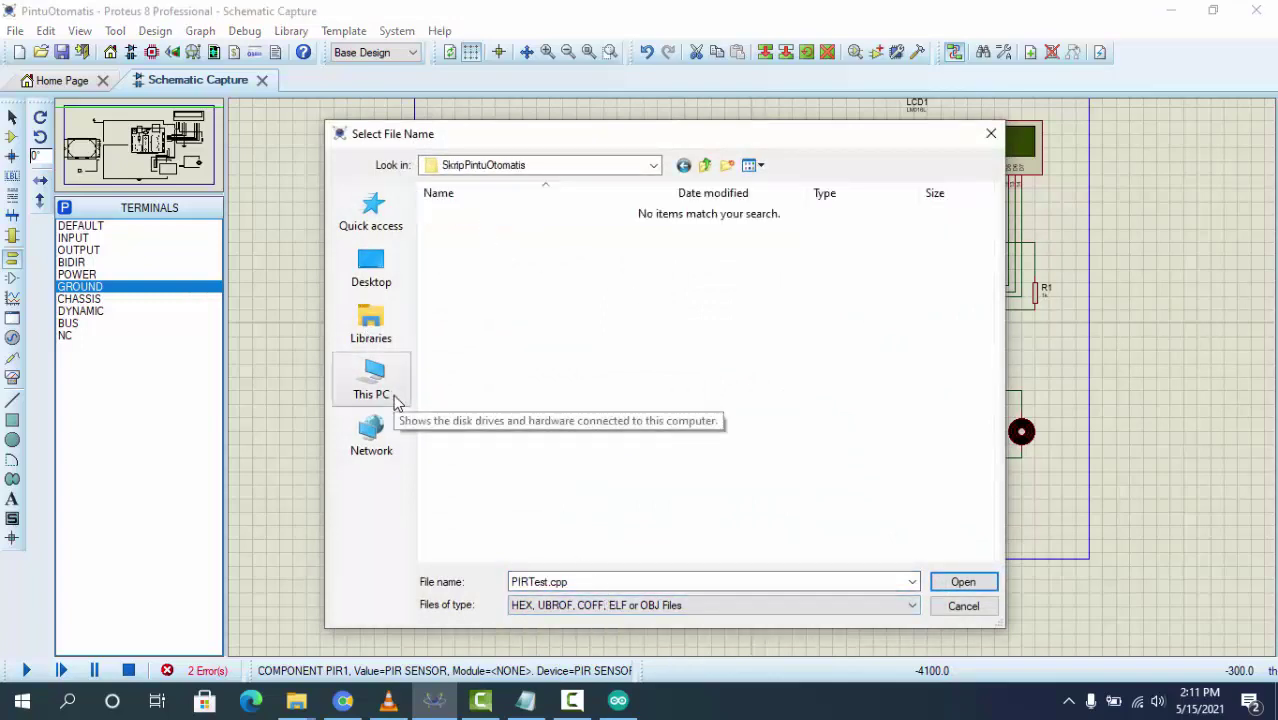
pyautogui.click(406, 389)
pyautogui.doubleClick(542, 443)
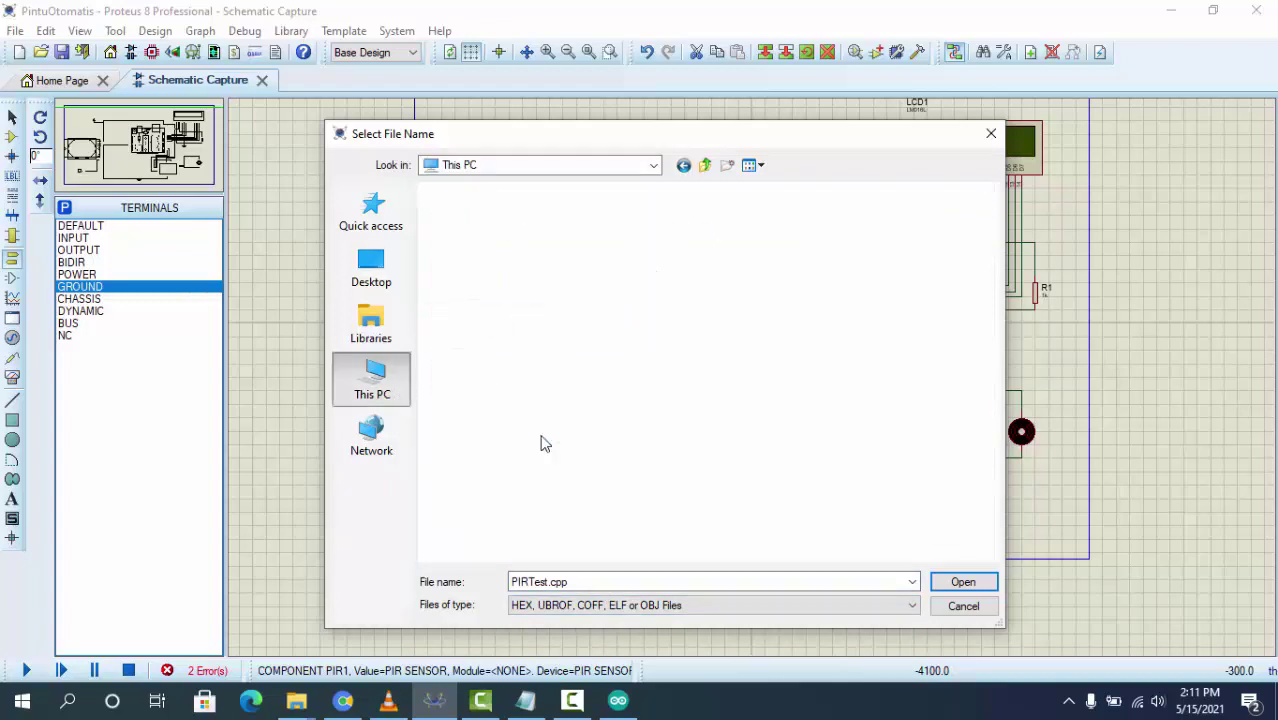
pyautogui.doubleClick(478, 305)
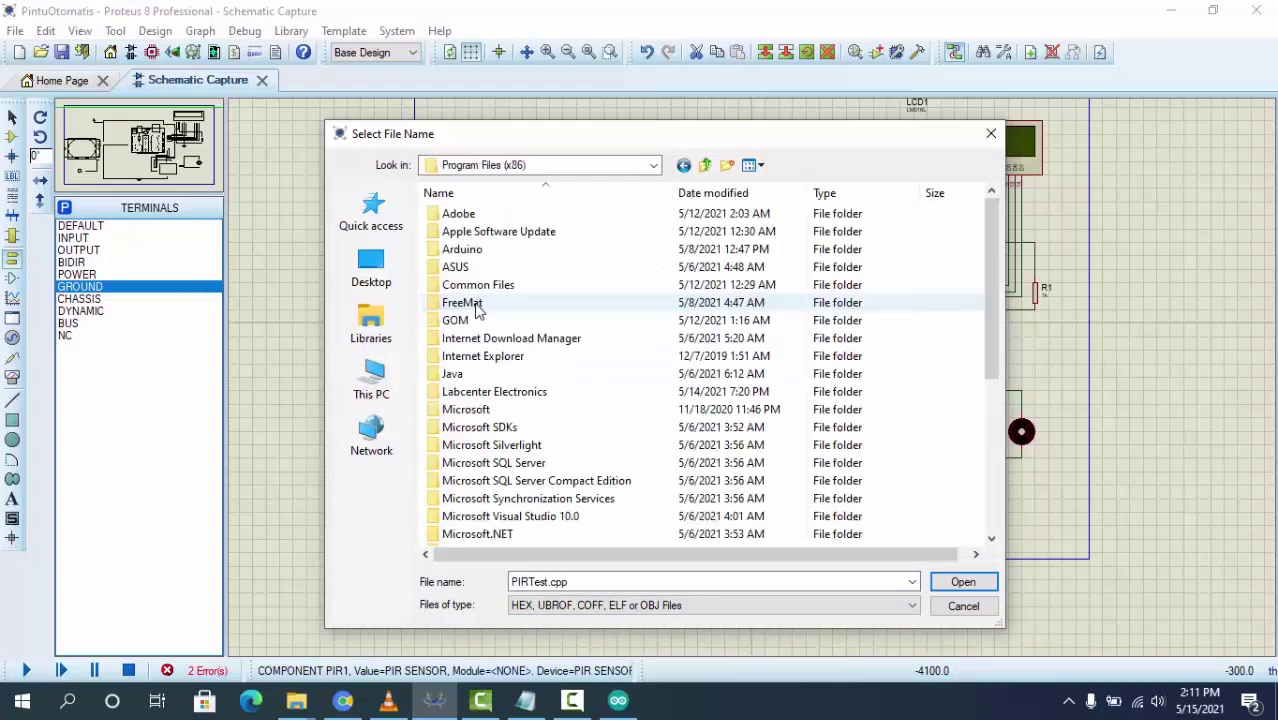
pyautogui.doubleClick(490, 393)
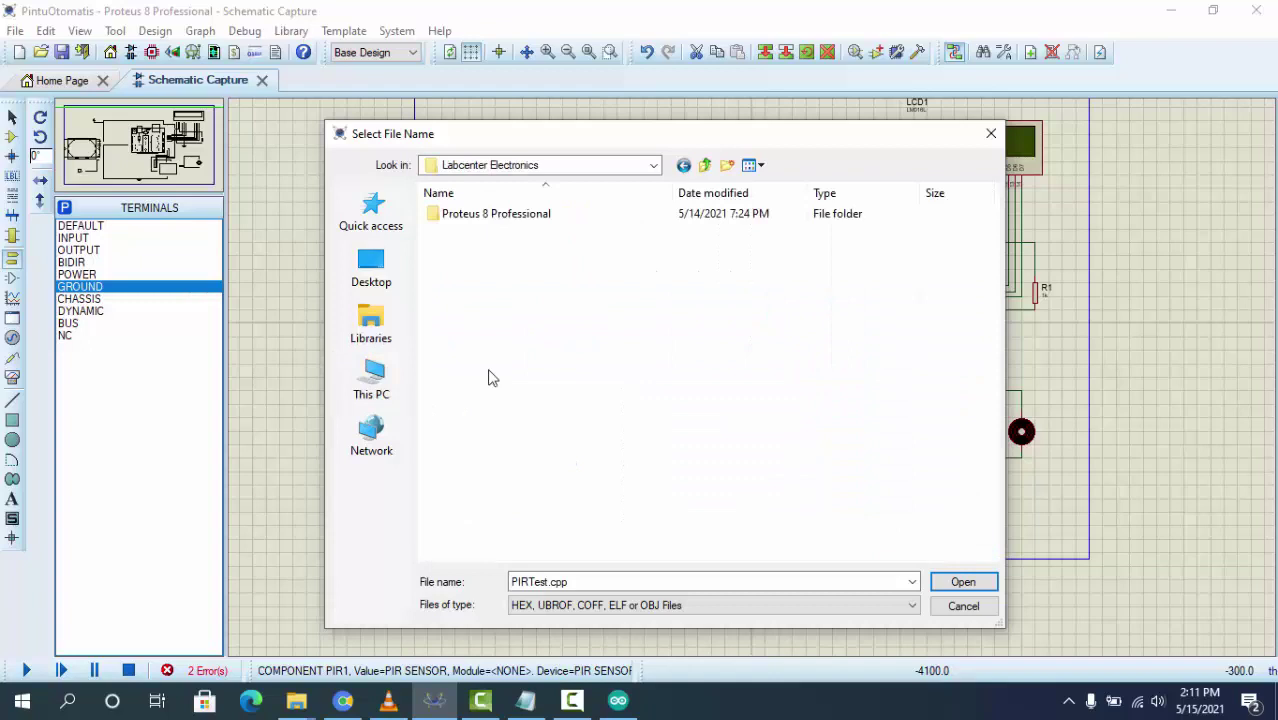
pyautogui.doubleClick(485, 216)
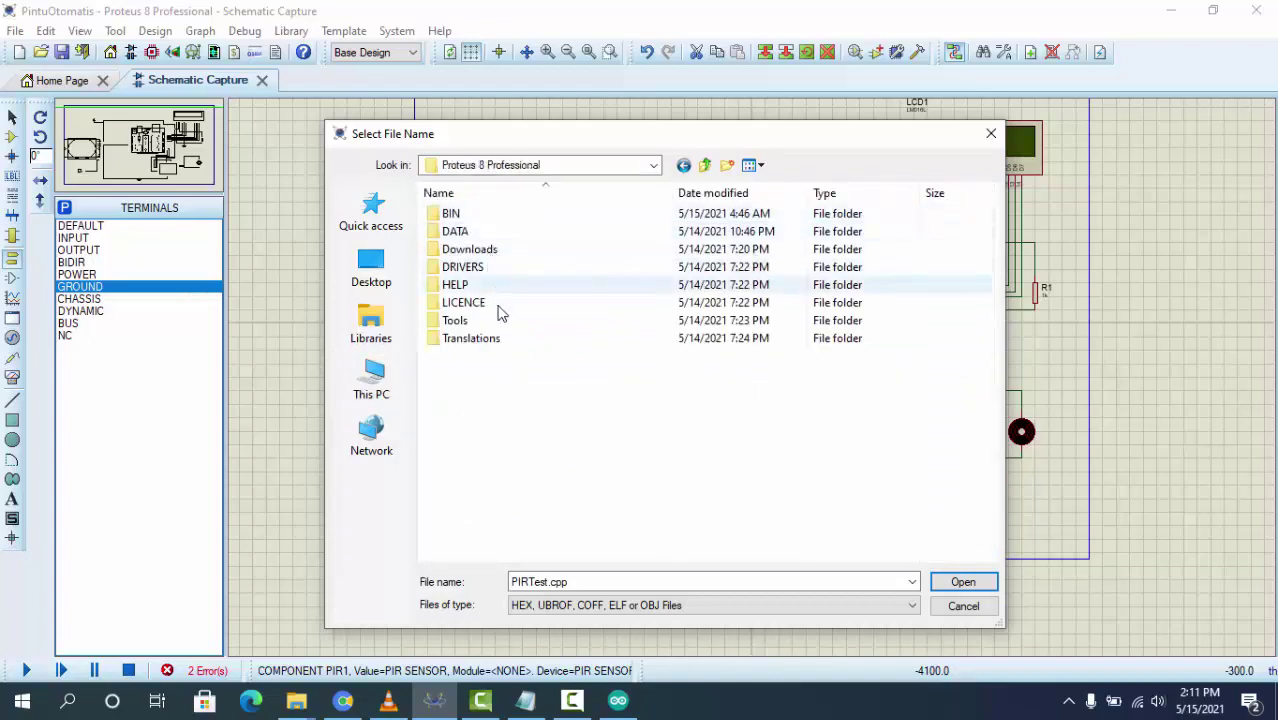
pyautogui.doubleClick(460, 214)
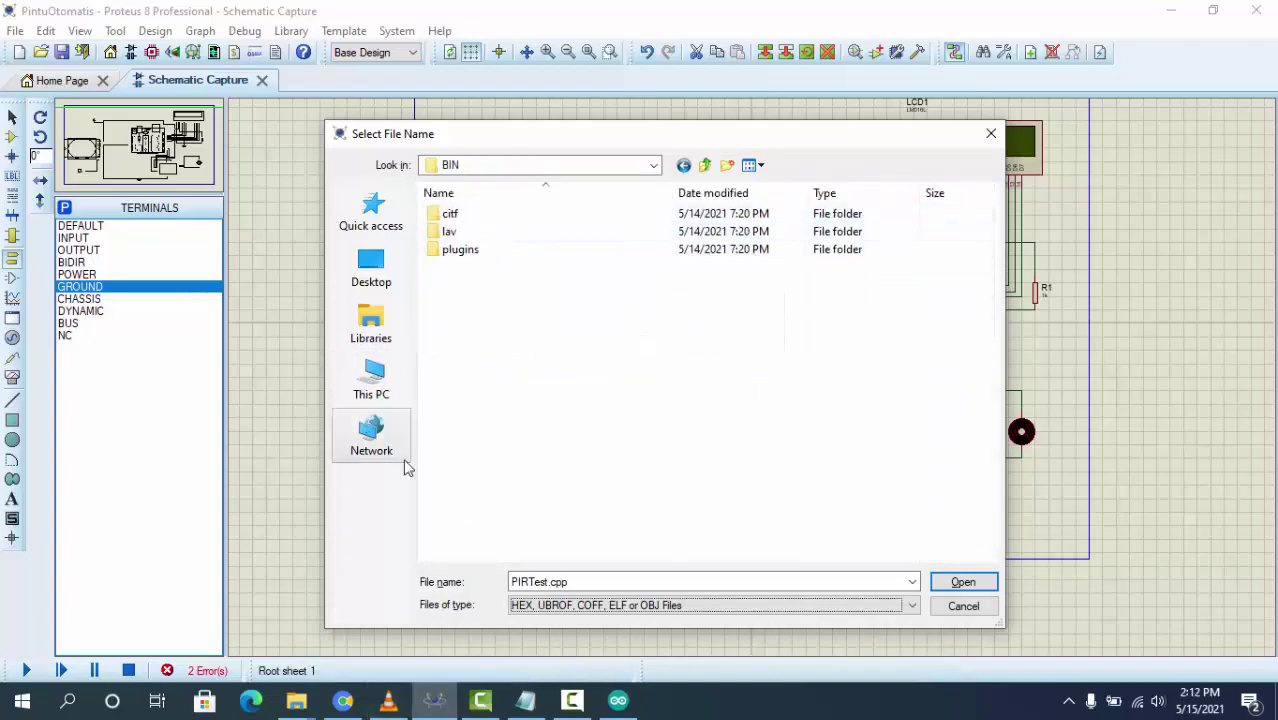
pyautogui.click(954, 610)
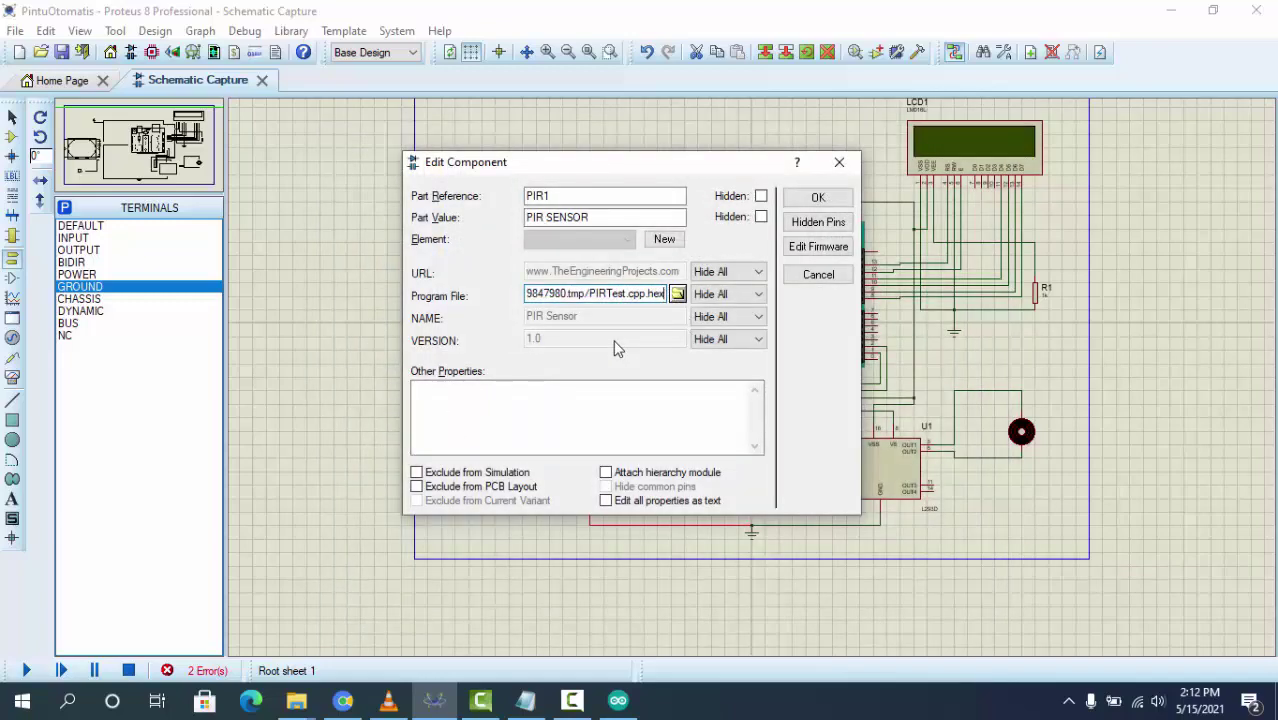
pyautogui.press('Return')
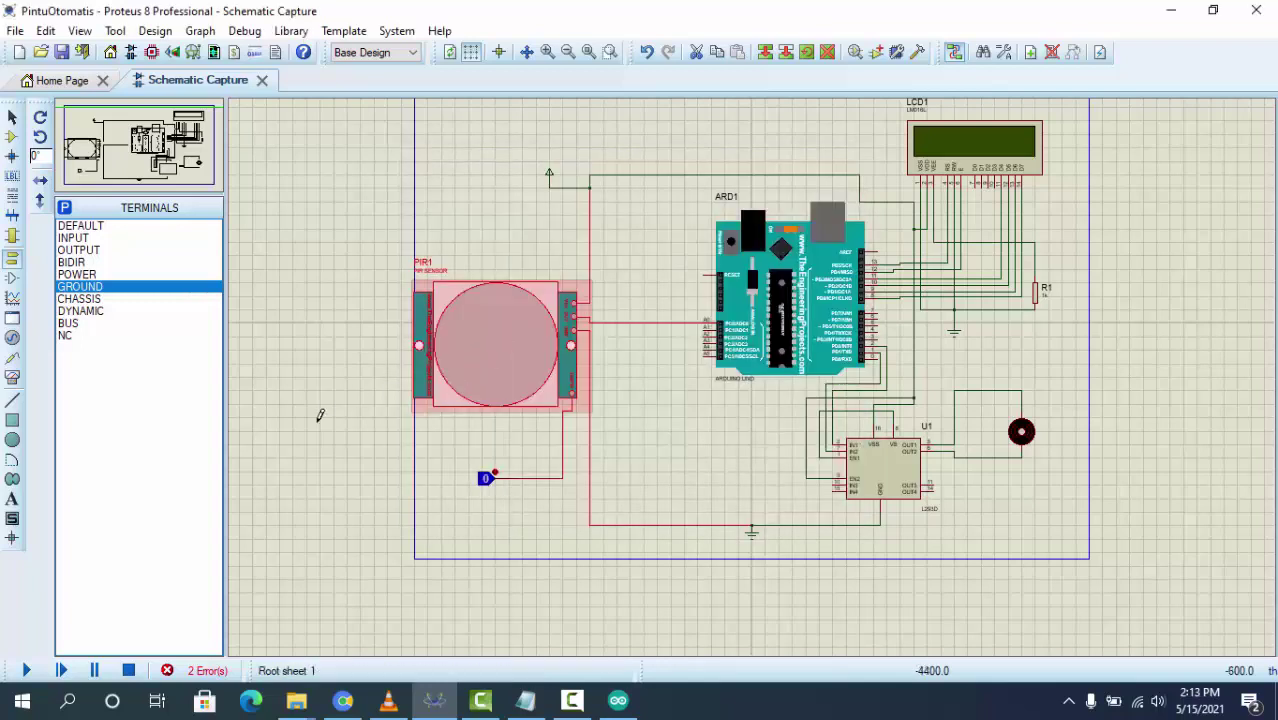
# Run the simulation, view the simulation log and return to the schematic
pyautogui.click(24, 670)
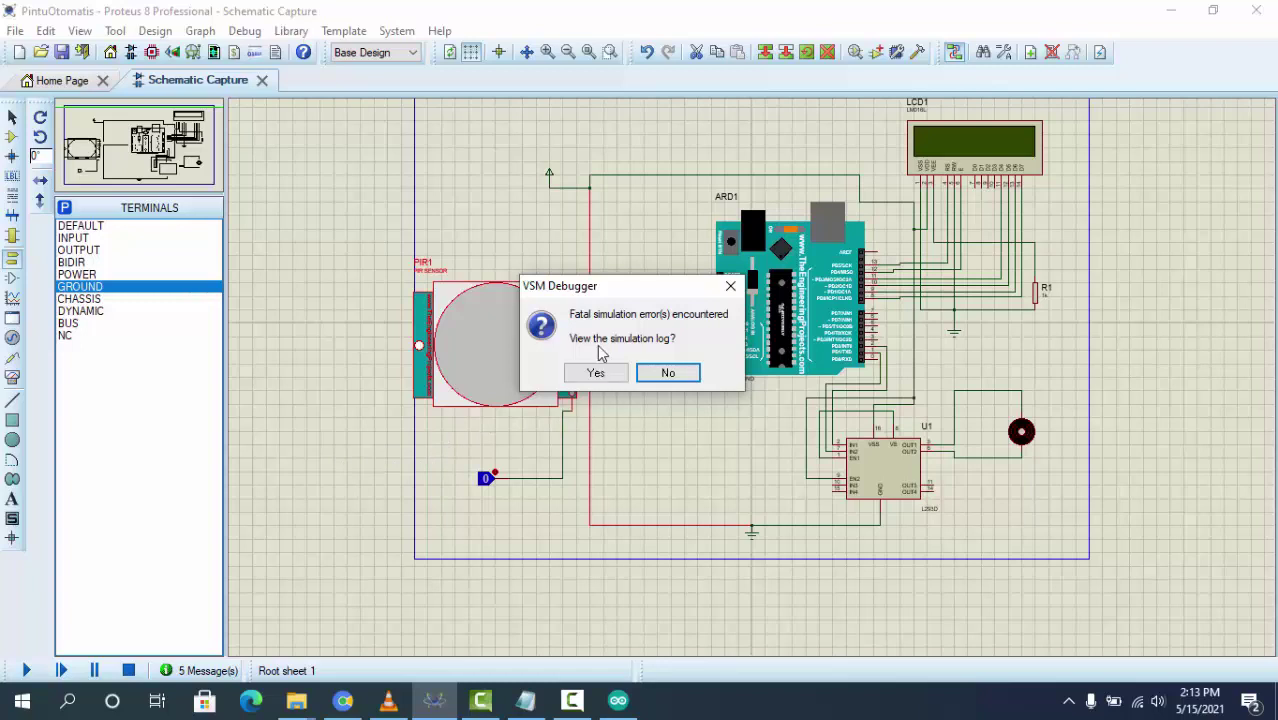
pyautogui.click(596, 372)
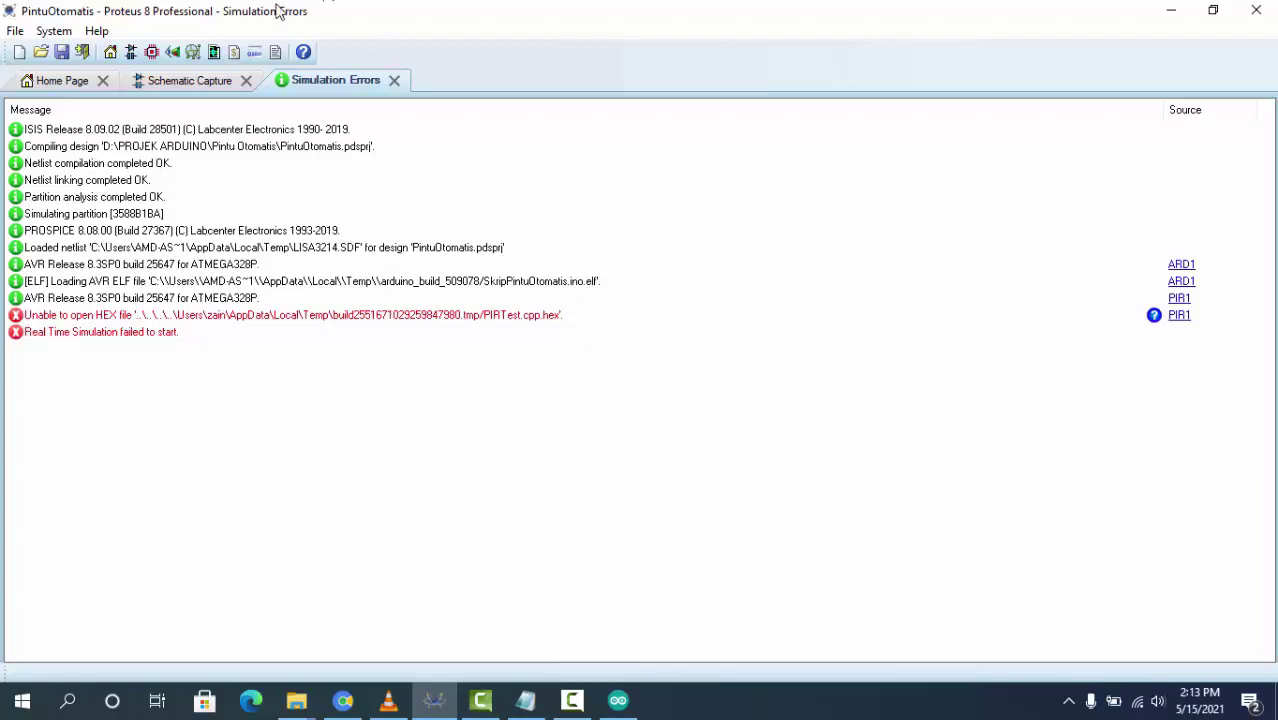
pyautogui.click(212, 84)
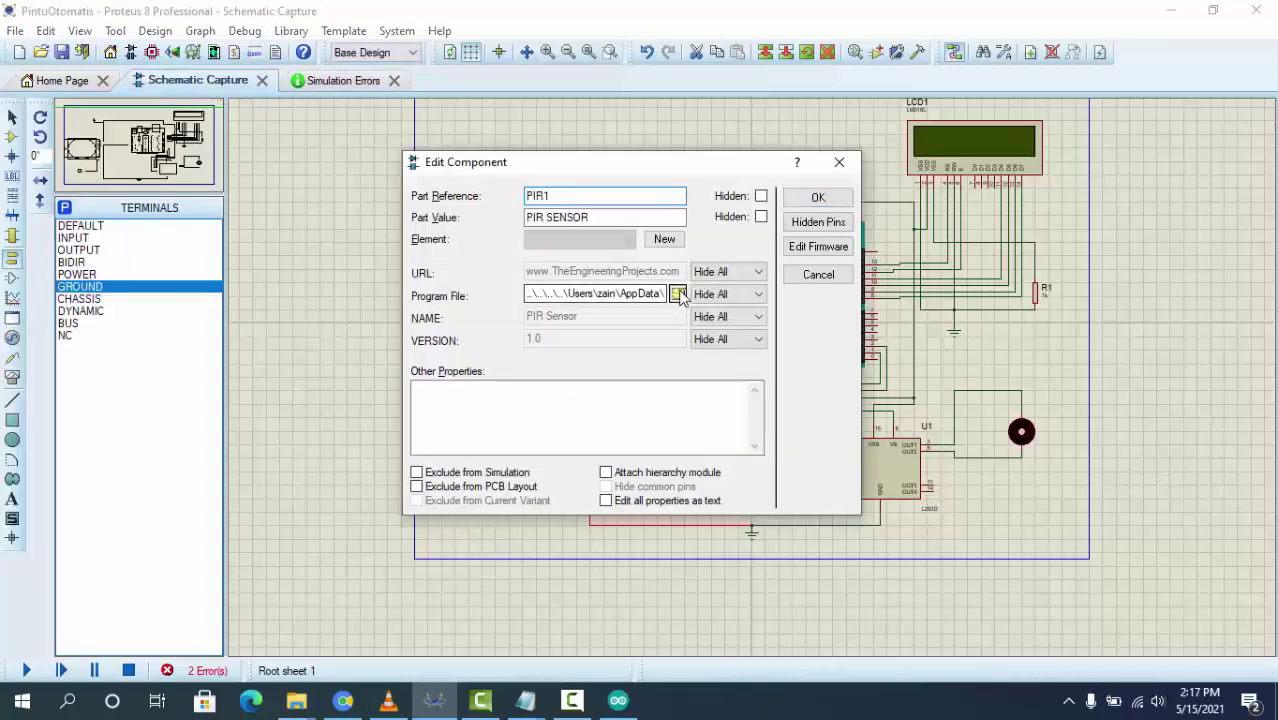
# Set the PIR sensor's program file to PIRSensorTEP.hex from the Proteus 8 Professional BIN folder under Program Files (x86)\Labcenter Electronics
pyautogui.click(672, 295)
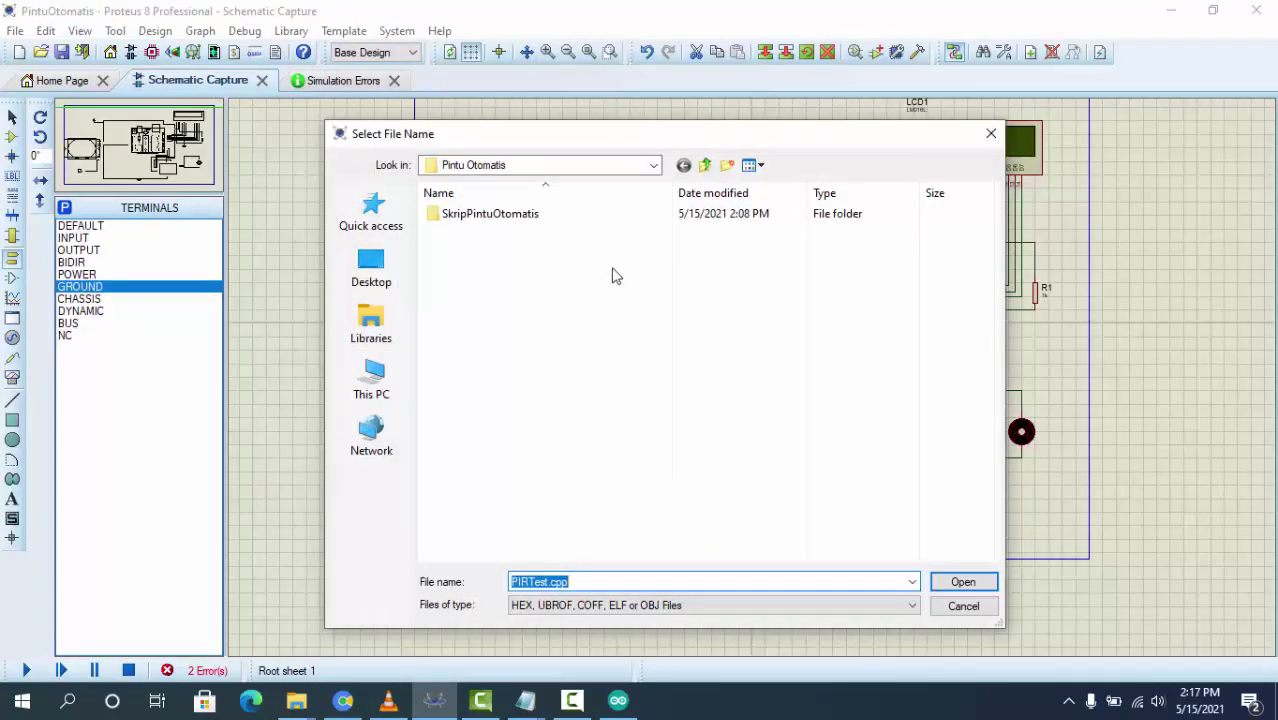
pyautogui.click(371, 380)
pyautogui.doubleClick(514, 434)
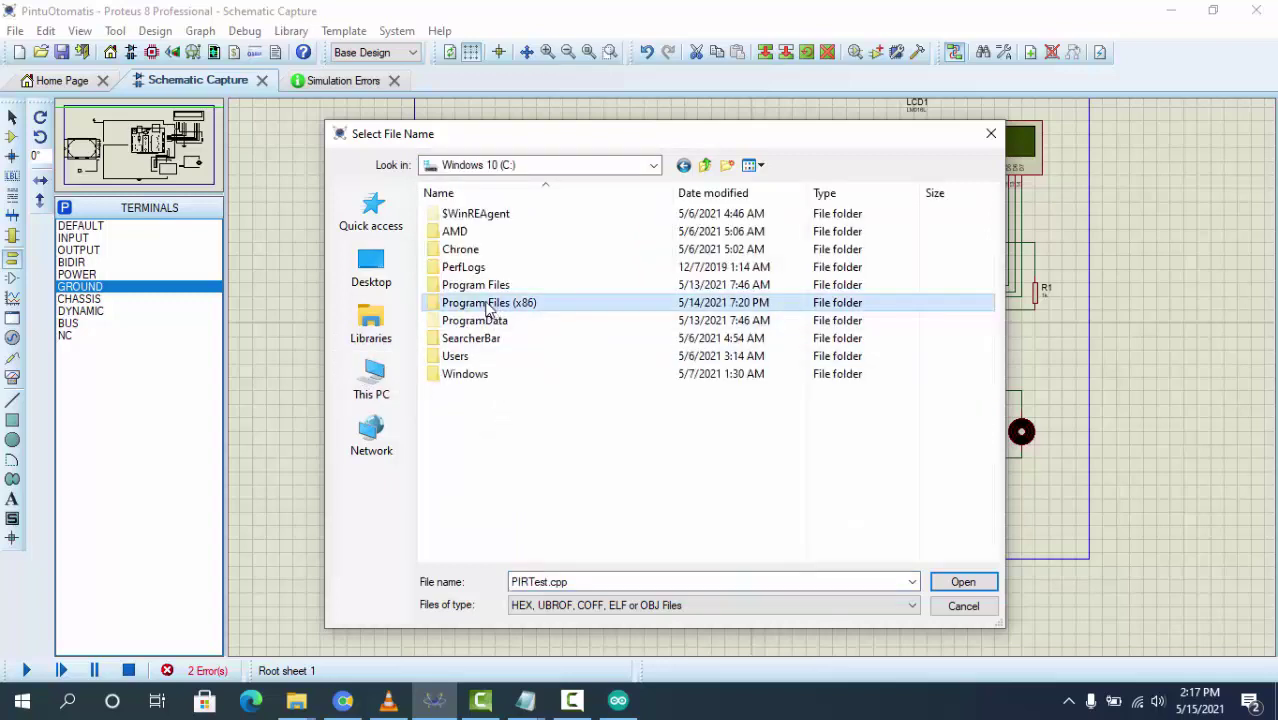
pyautogui.click(486, 288)
pyautogui.doubleClick(488, 302)
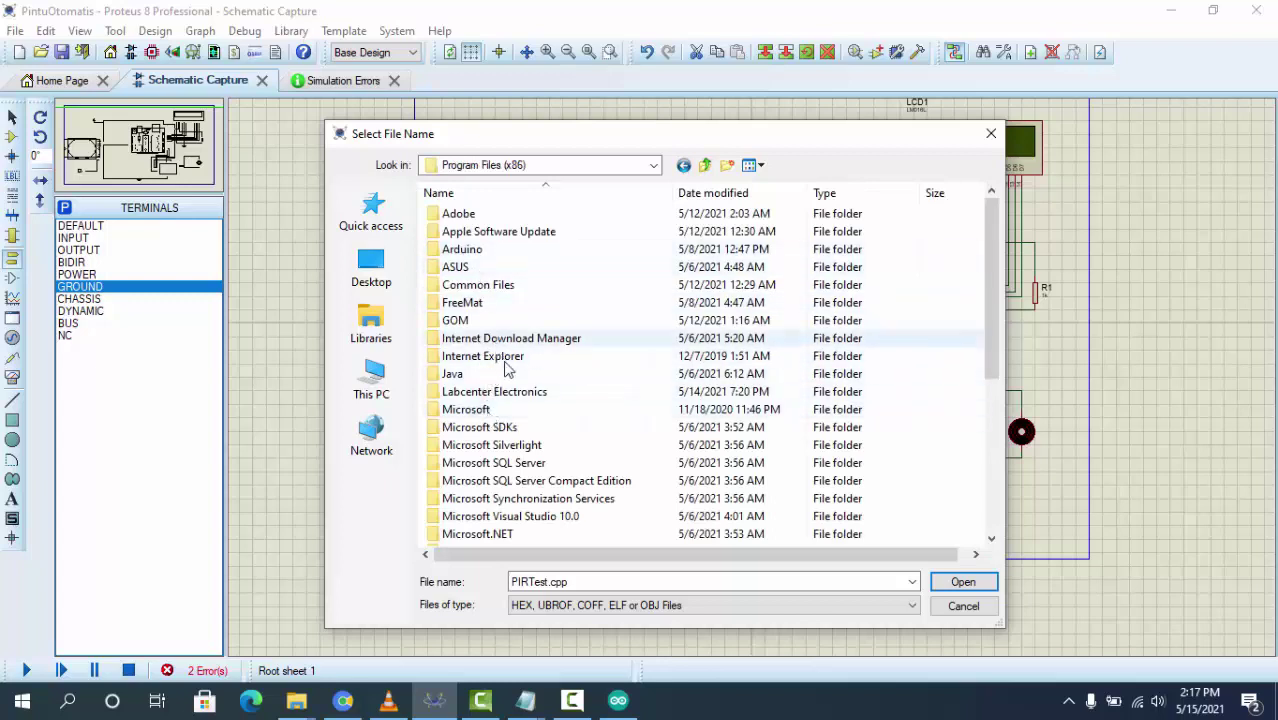
pyautogui.doubleClick(498, 392)
pyautogui.doubleClick(503, 220)
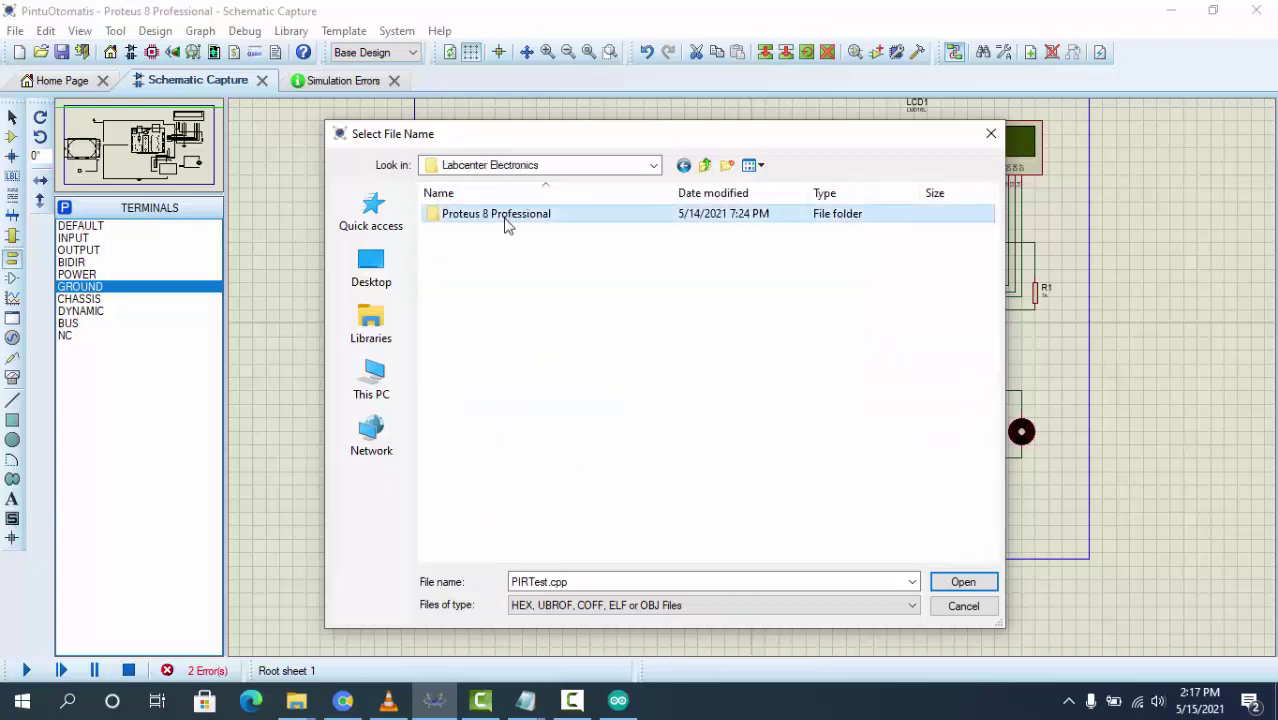
pyautogui.doubleClick(481, 219)
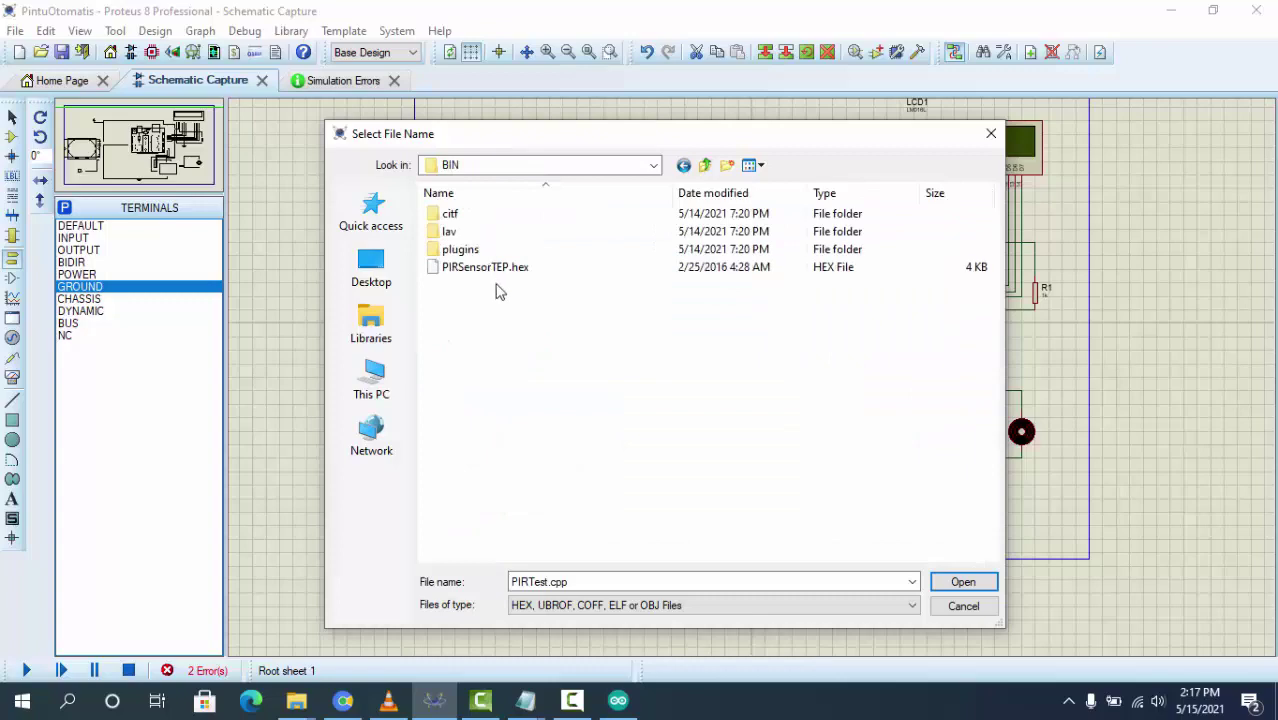
pyautogui.click(498, 268)
pyautogui.click(962, 581)
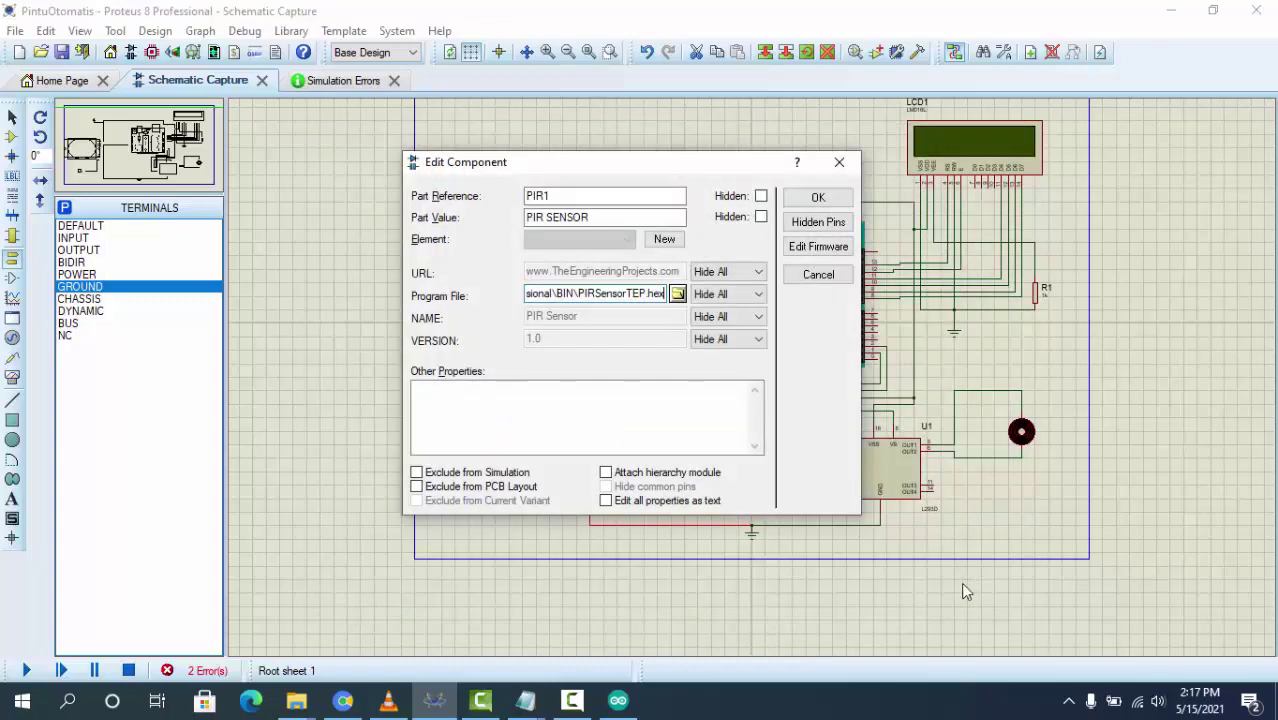
pyautogui.click(818, 197)
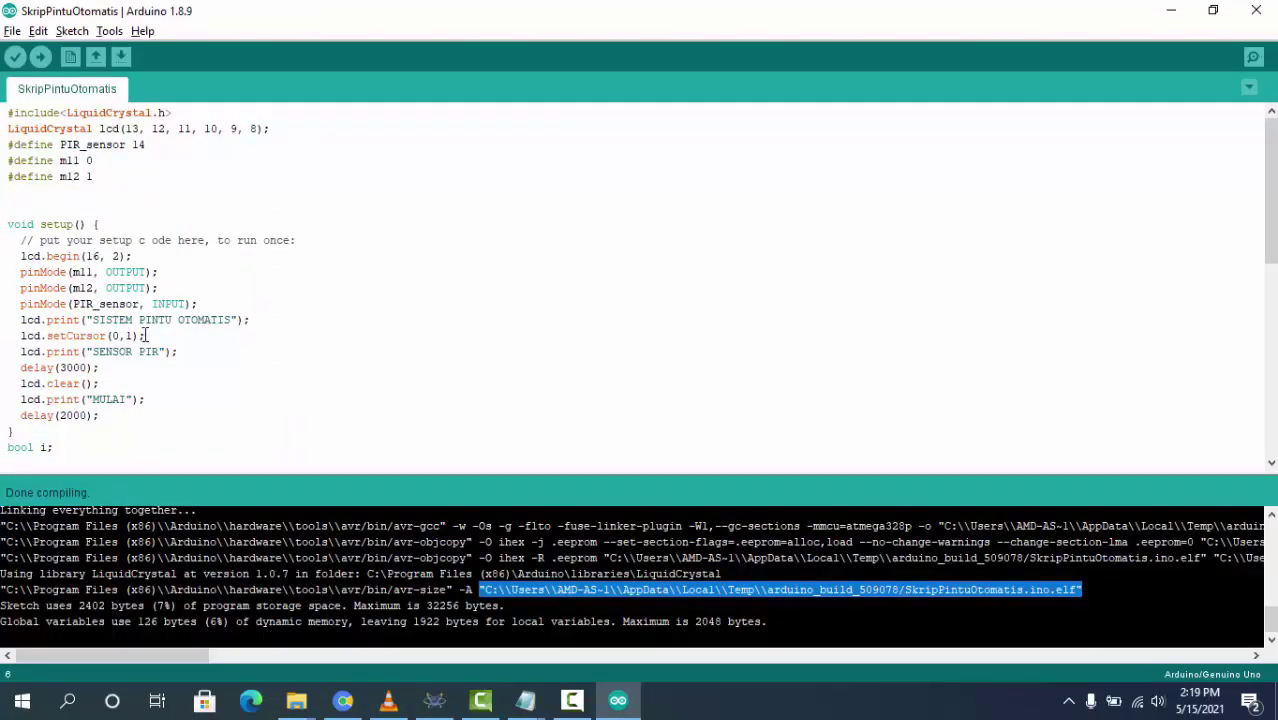
# Switch back to Proteus, run the simulation, and view the Arduino sketch in a reduced window beside the schematic
pyautogui.hotkey('alt', 'Tab')
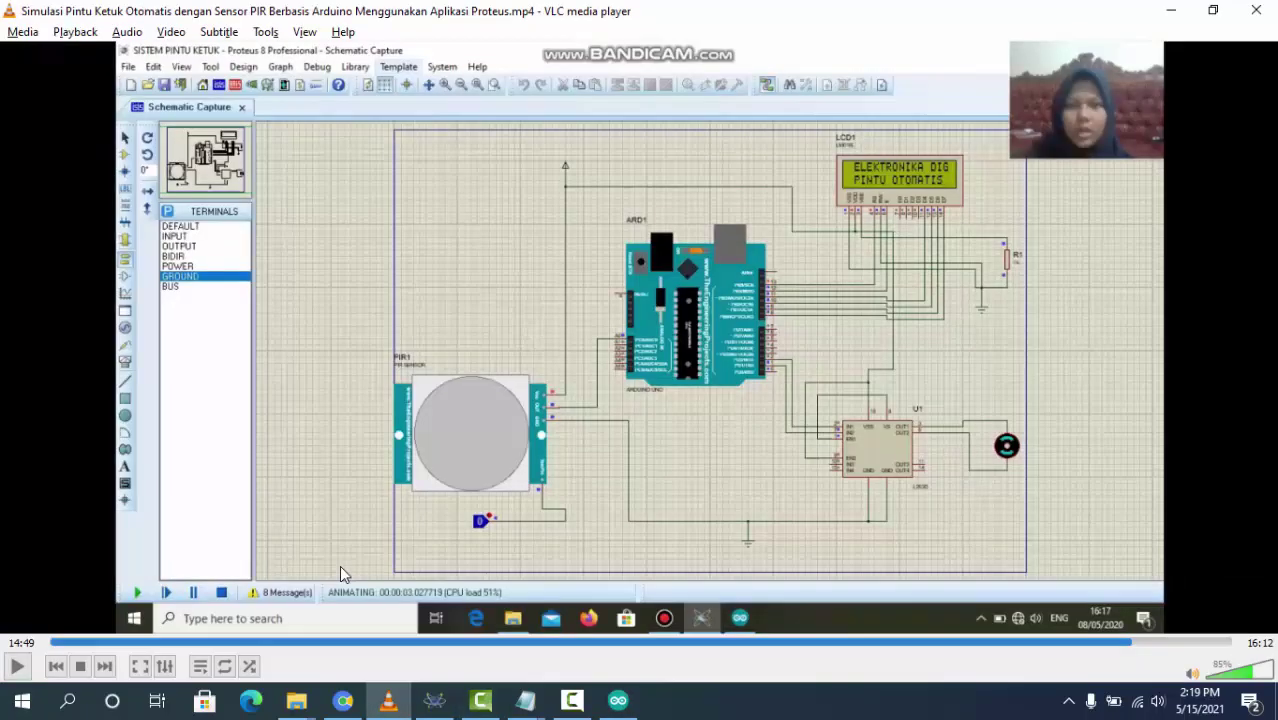
pyautogui.hotkey('alt', 'Tab')
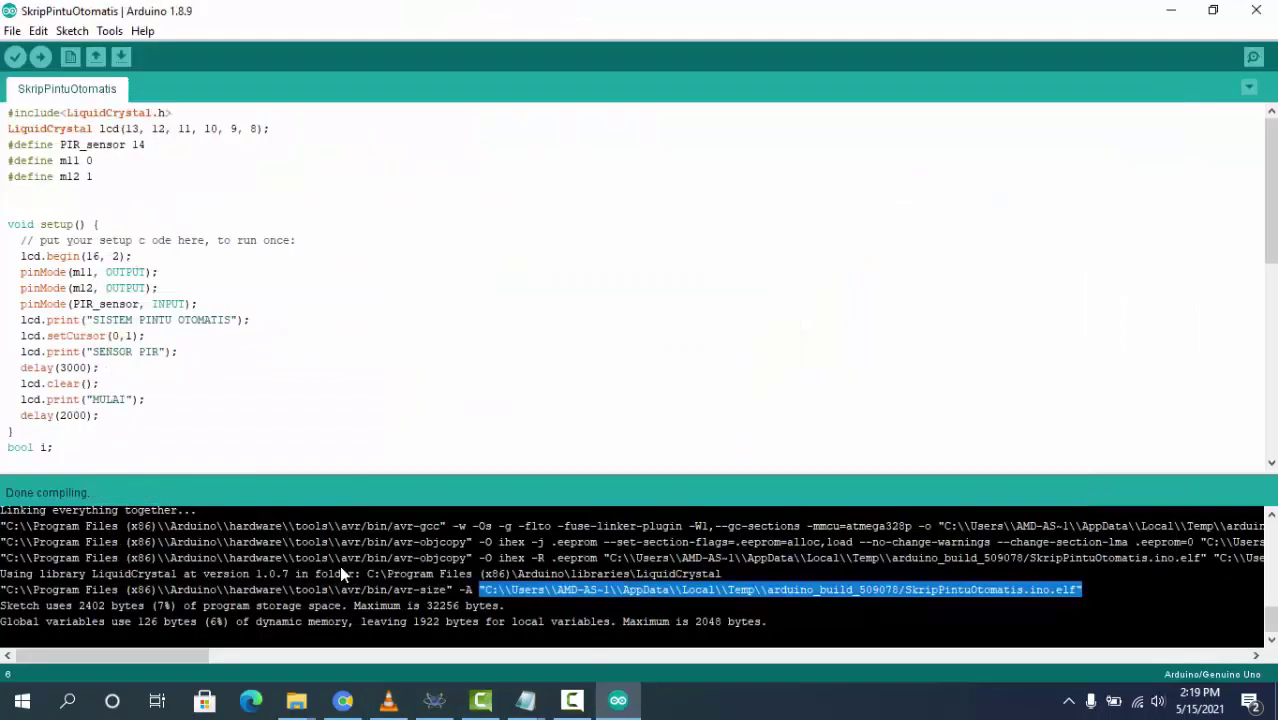
pyautogui.hotkey('alt', 'Tab')
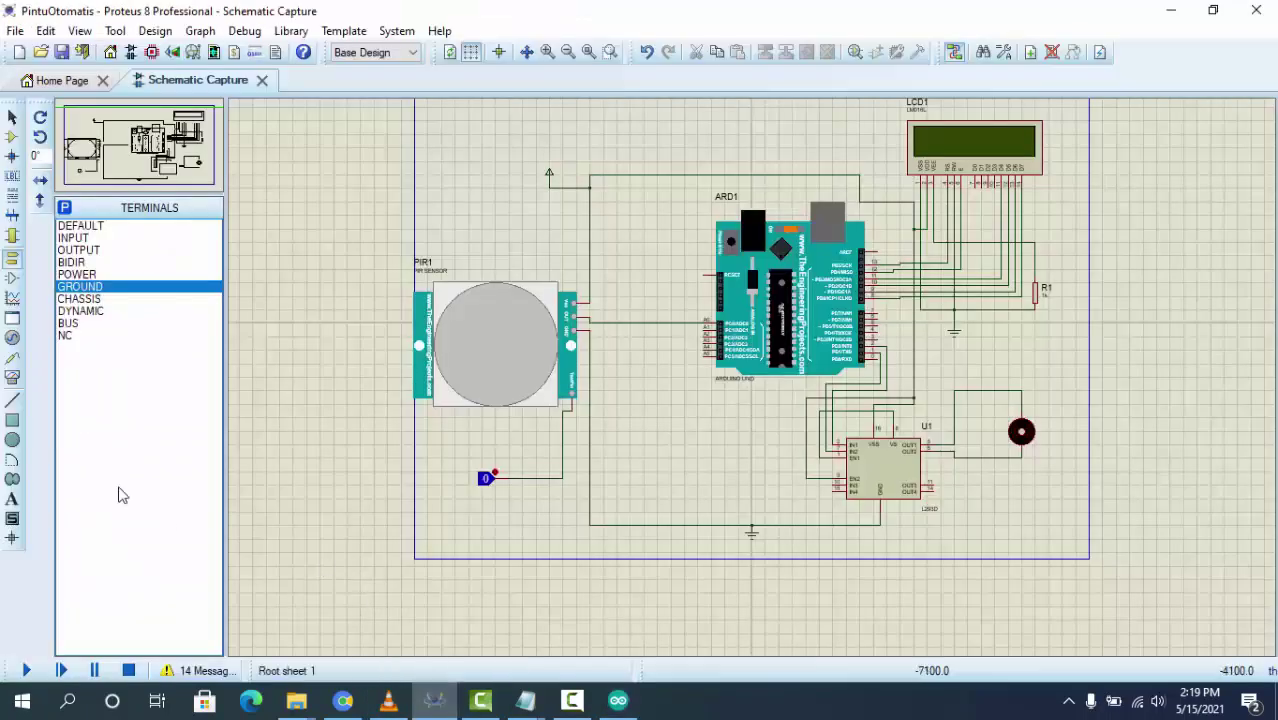
pyautogui.click(29, 671)
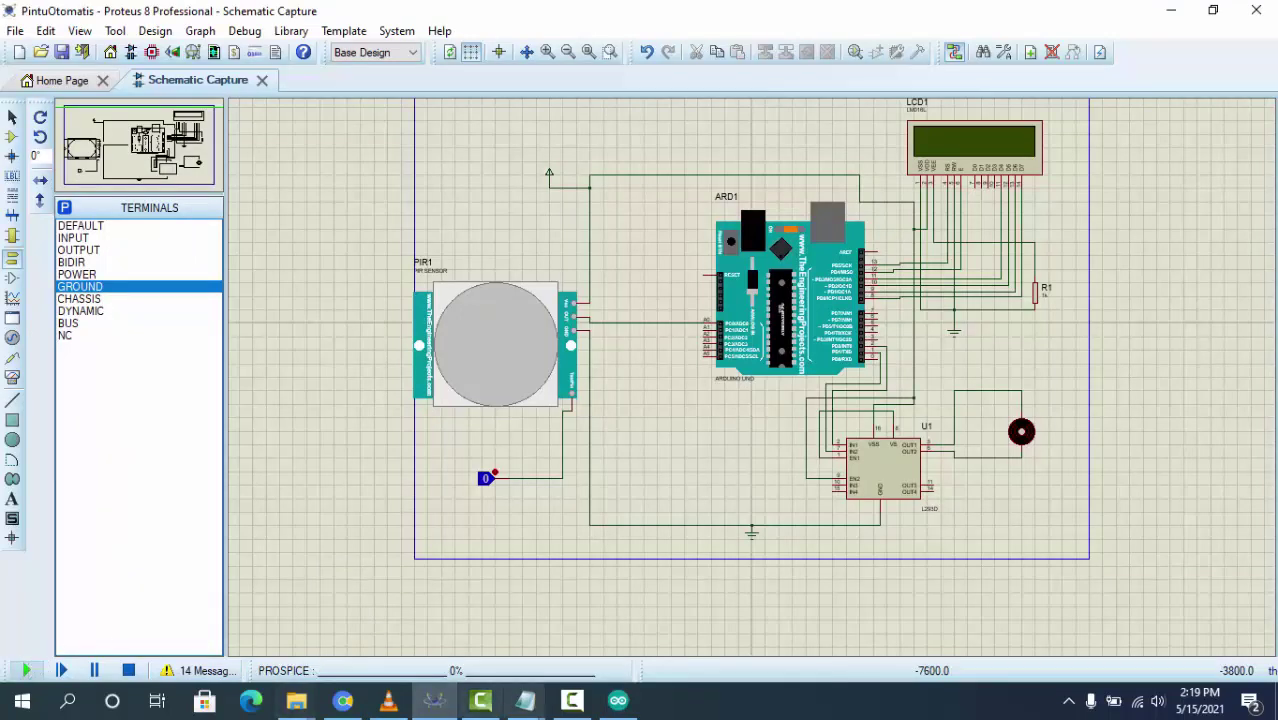
pyautogui.click(618, 701)
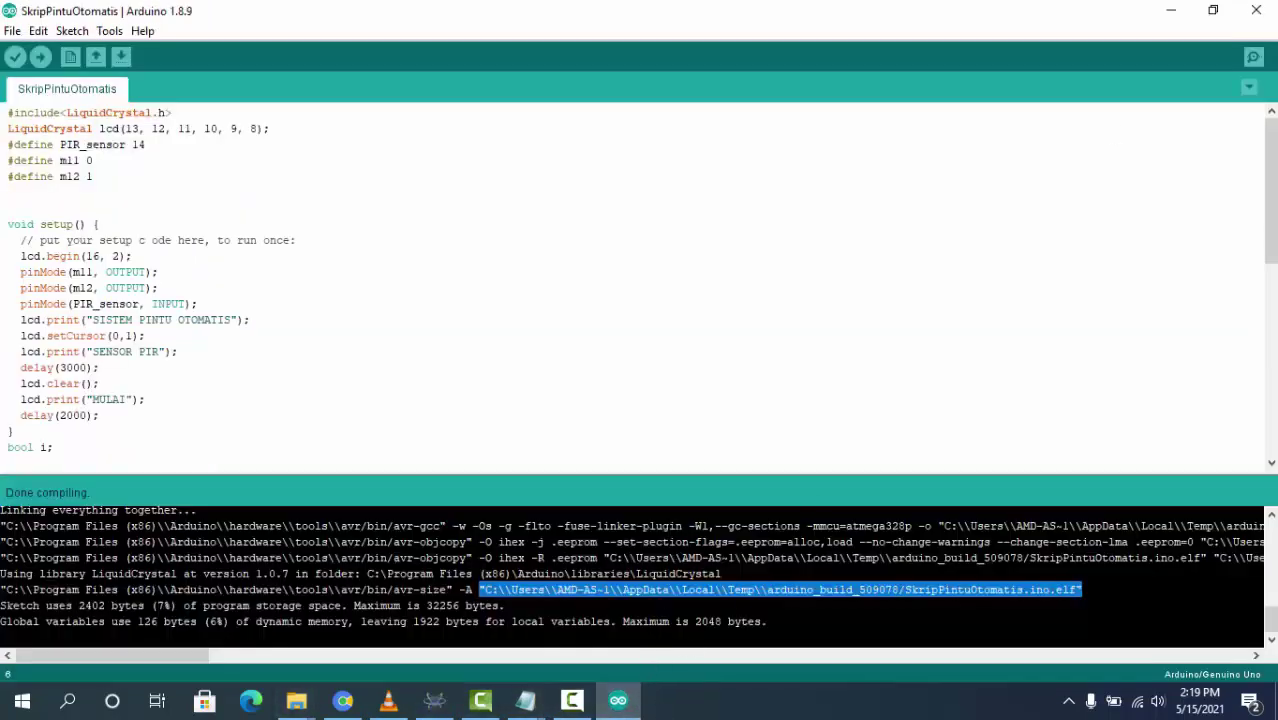
pyautogui.click(1212, 10)
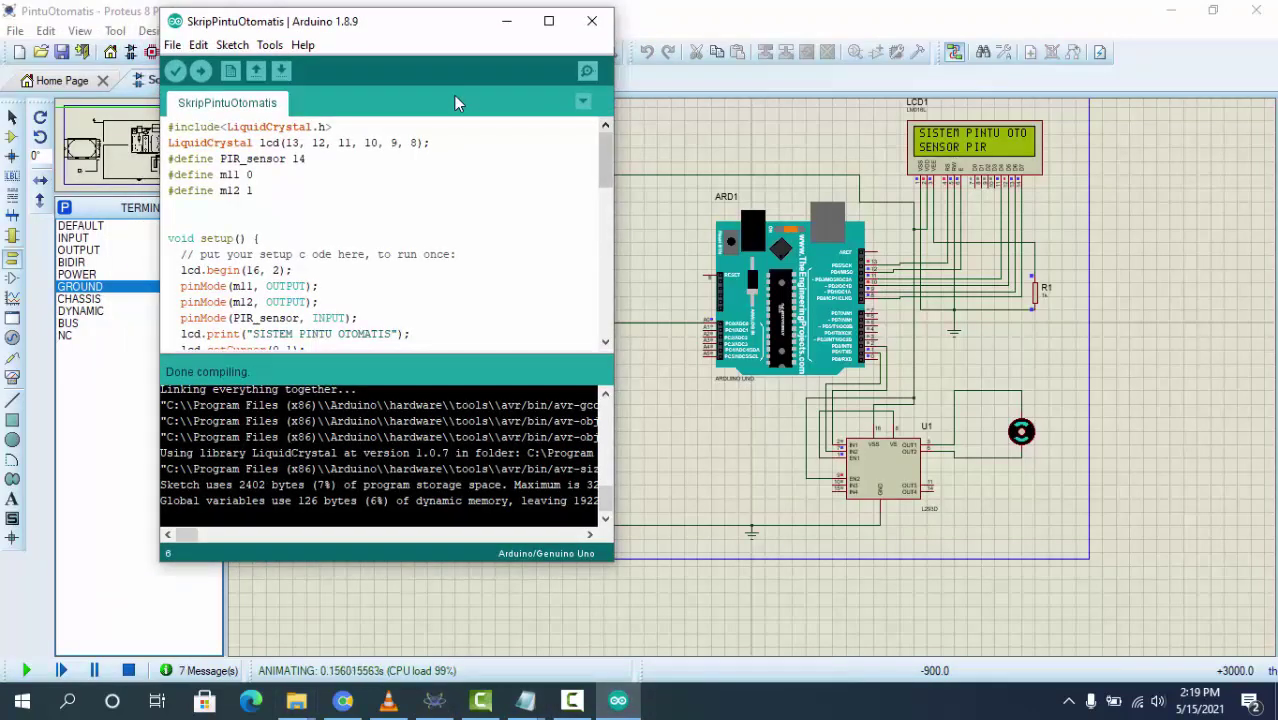
pyautogui.scroll(-2, 302, 268)
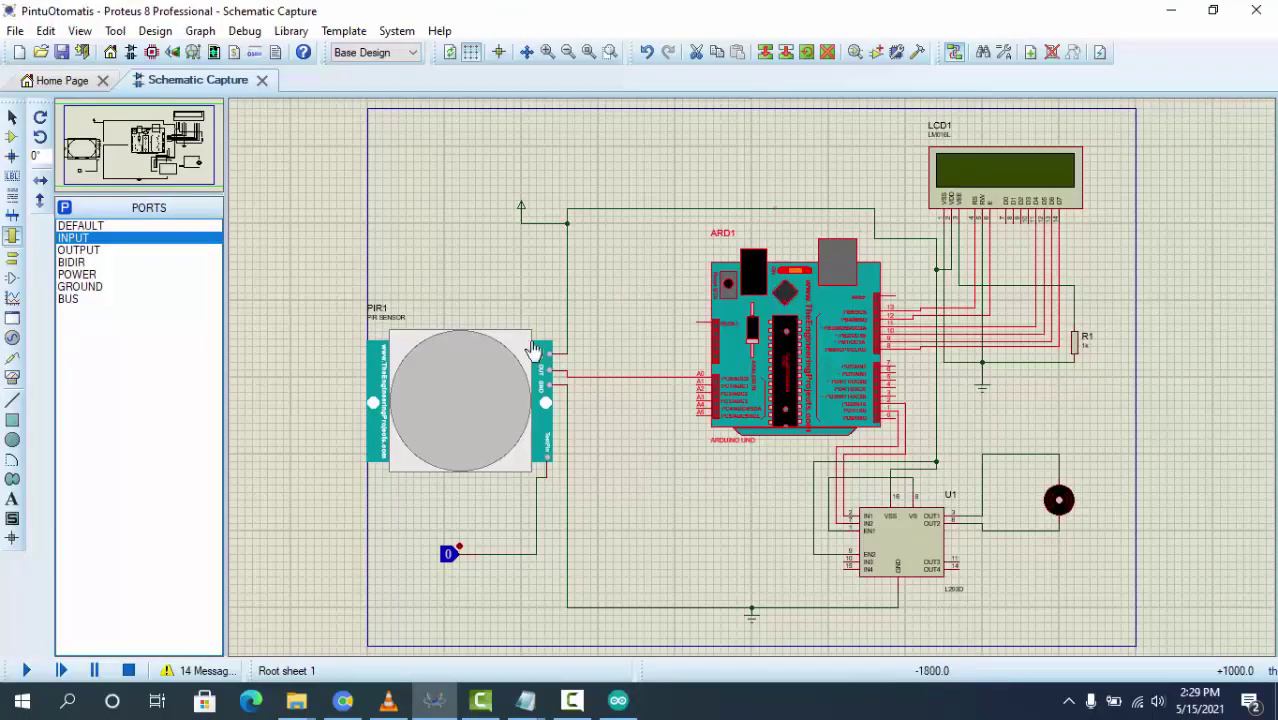
# Run the simulation and toggle the PIR sensor's logic state input between 1 and 0 twice to test the door
pyautogui.click(26, 671)
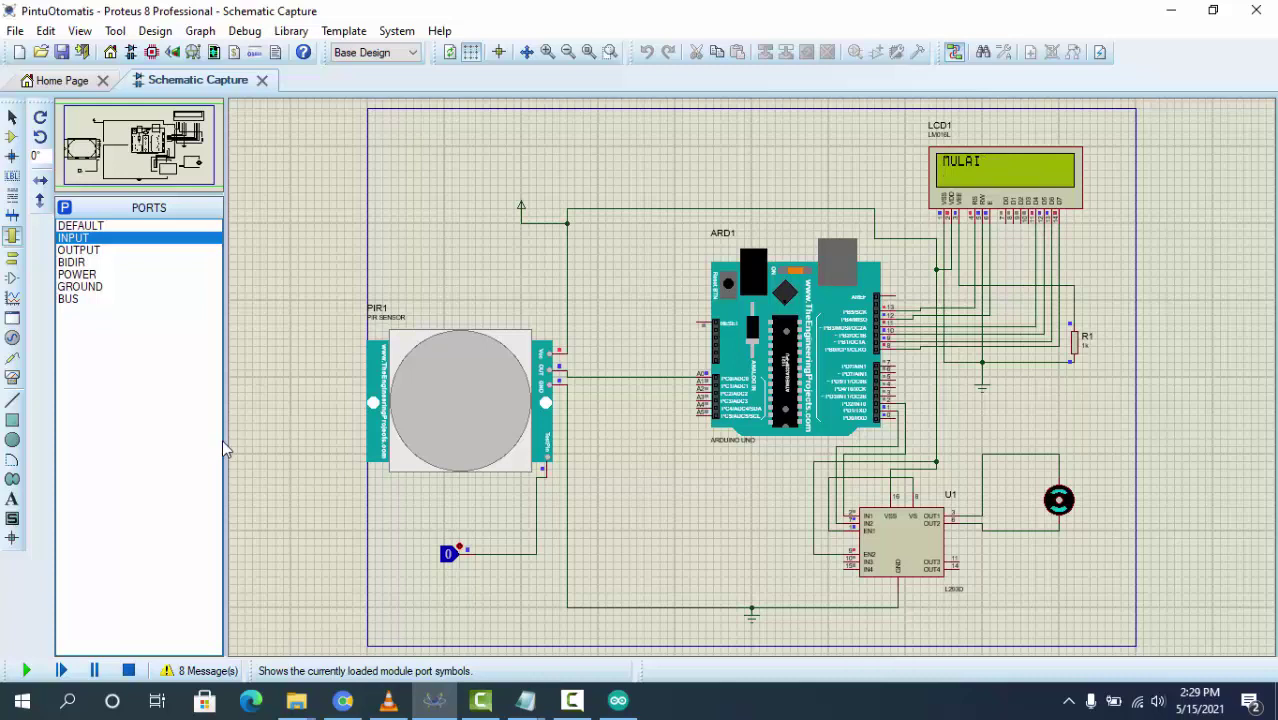
pyautogui.click(447, 561)
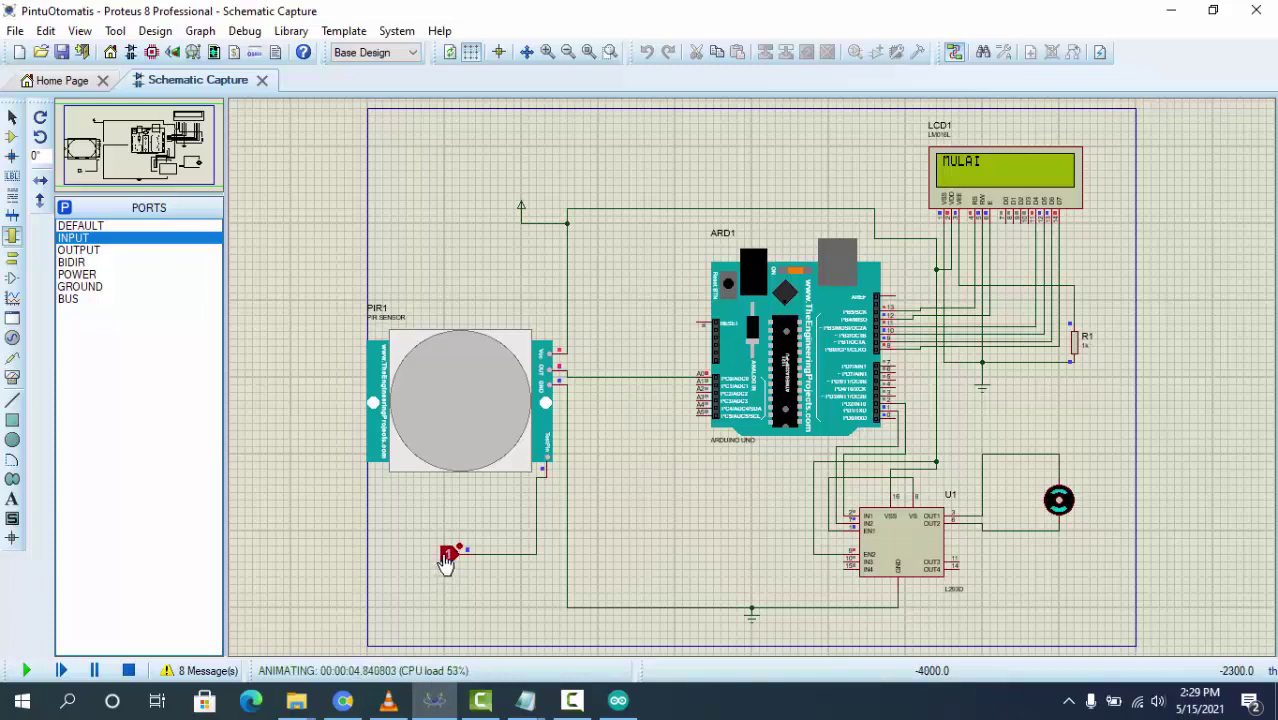
pyautogui.click(447, 561)
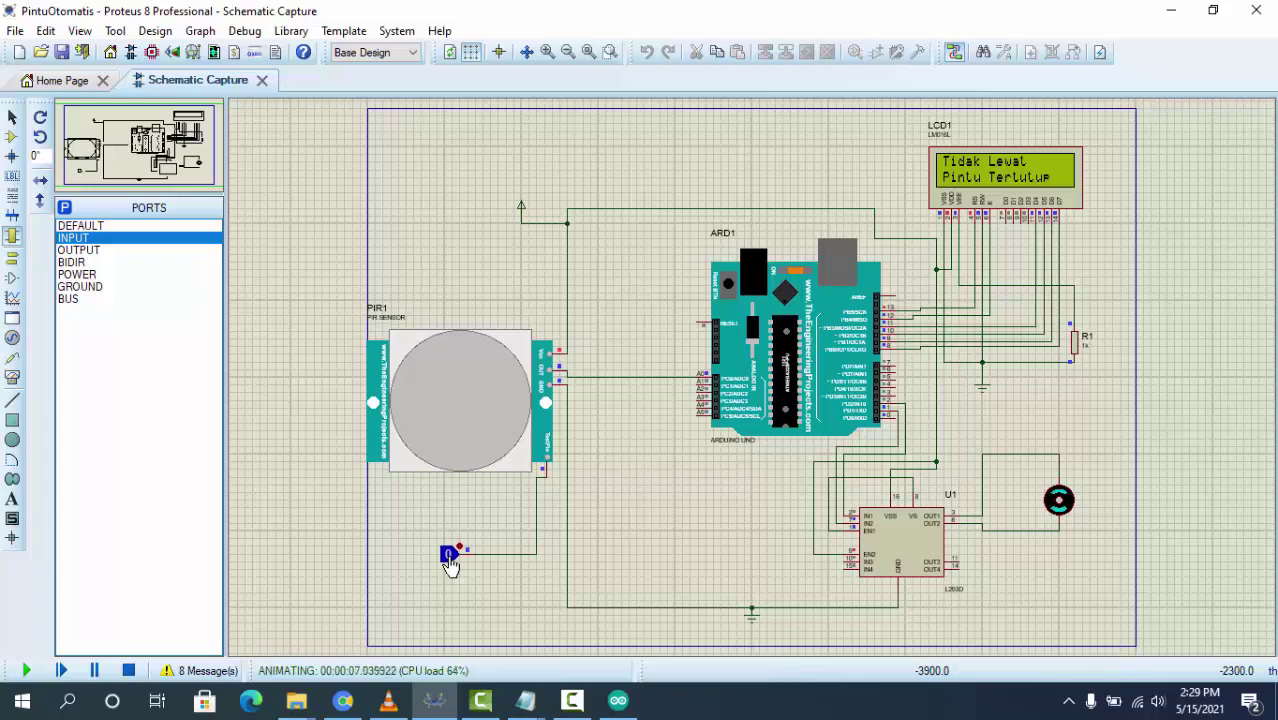
pyautogui.click(449, 560)
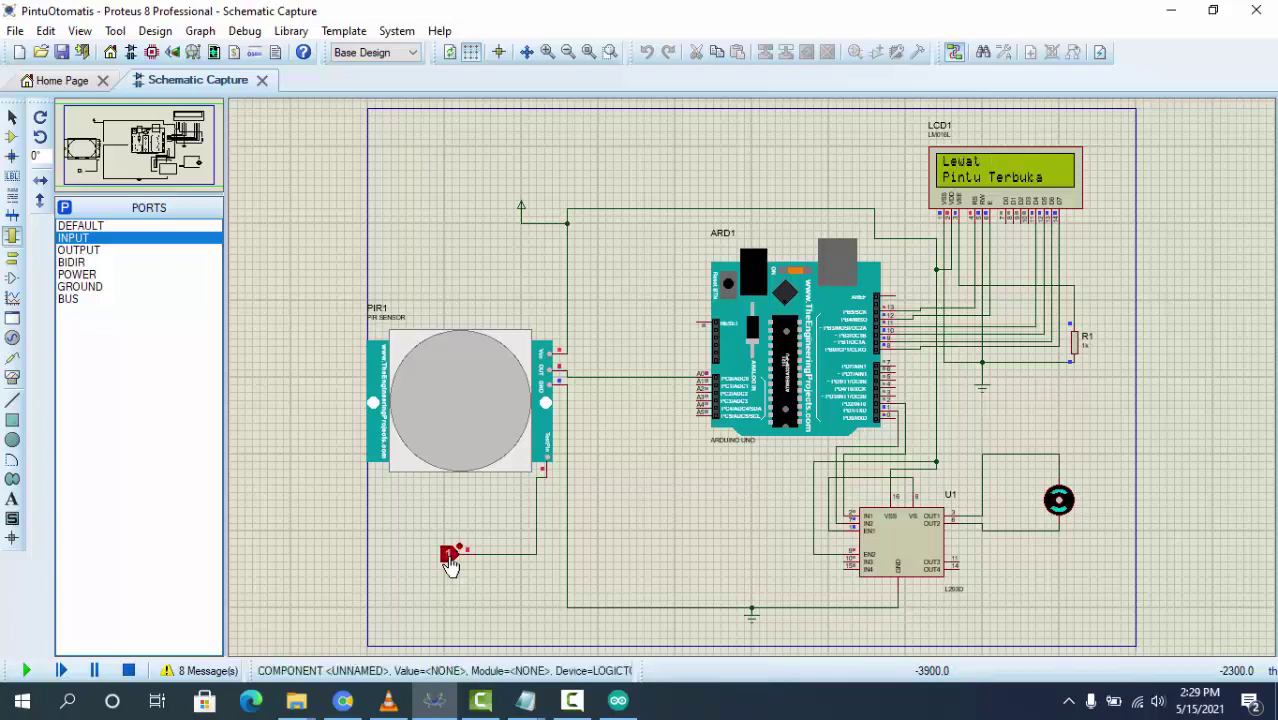
pyautogui.click(449, 560)
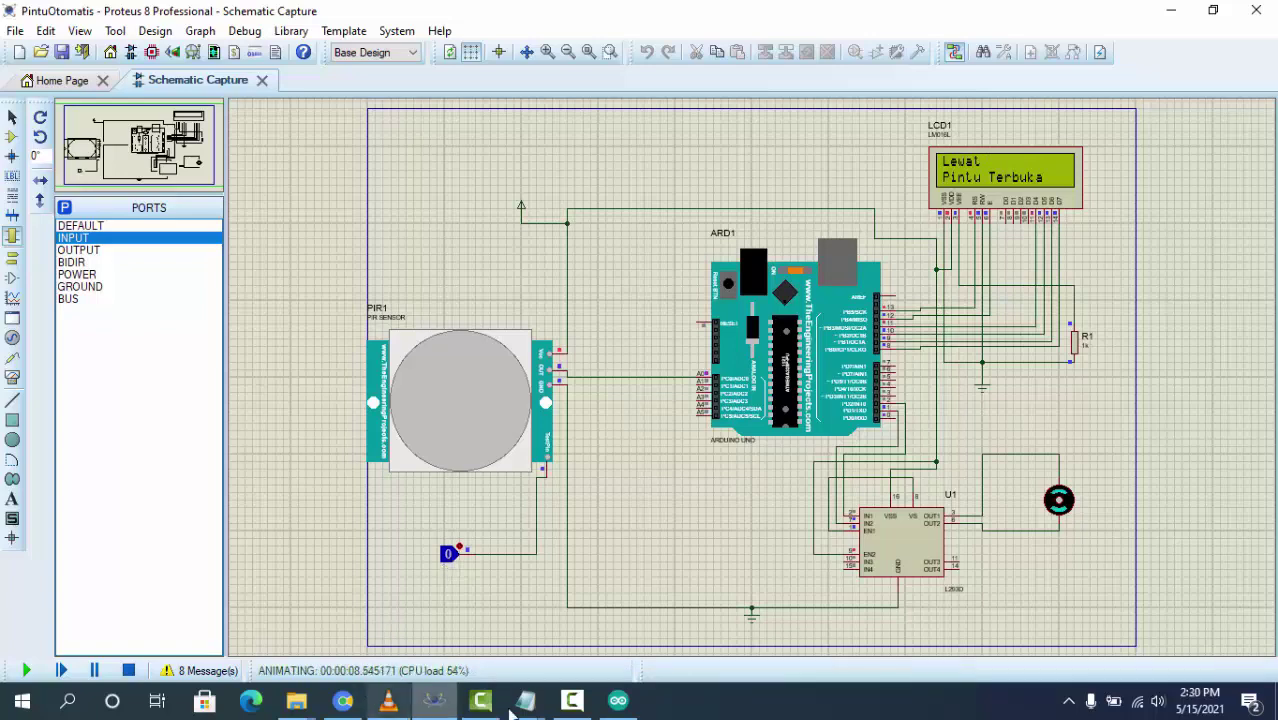
# Switch to the Arduino IDE and change the door-open branch's first LCD message to "Ada yang Lewat"
pyautogui.click(616, 703)
pyautogui.scroll(2, 271, 308)
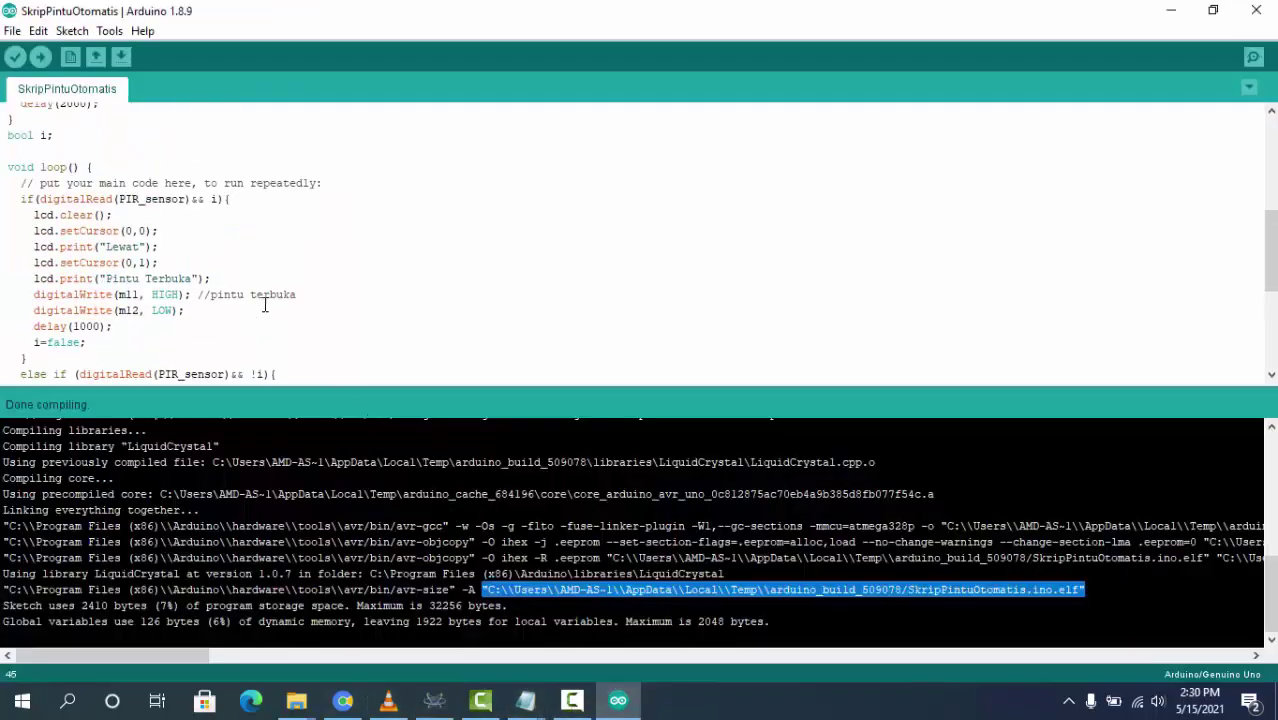
pyautogui.click(107, 246)
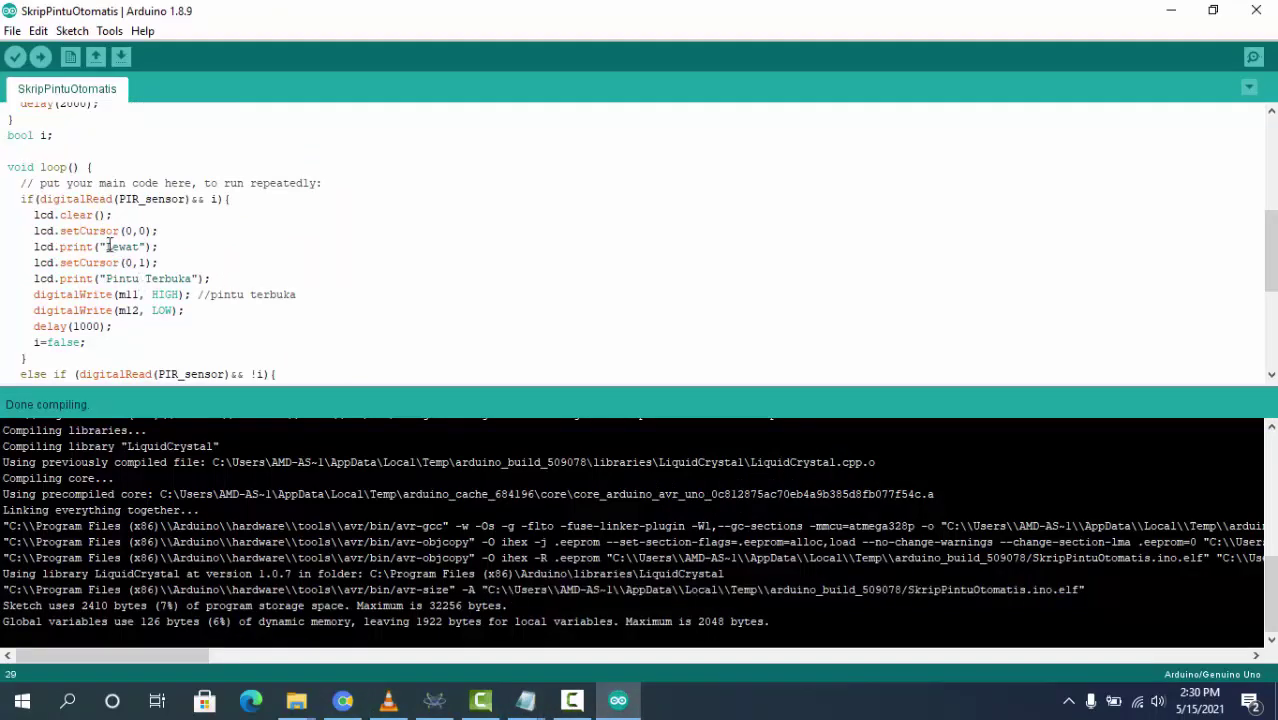
pyautogui.scroll(7, 173, 228)
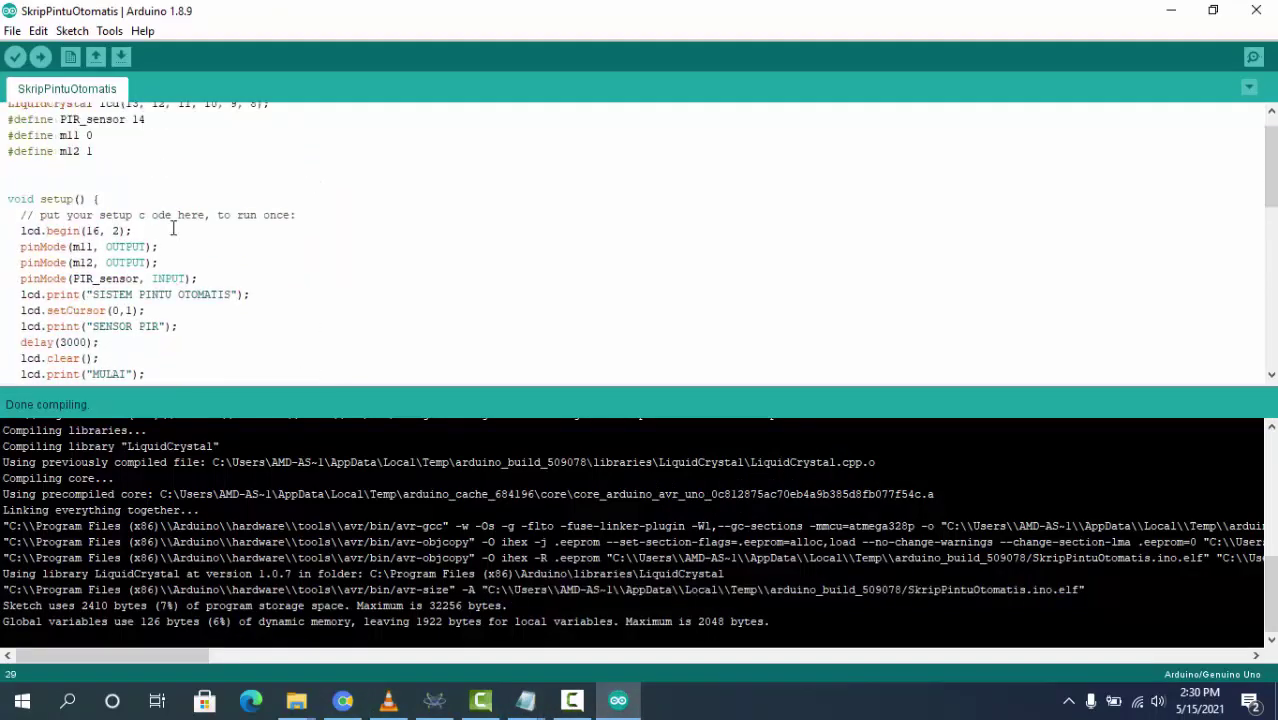
pyautogui.scroll(-6, 173, 228)
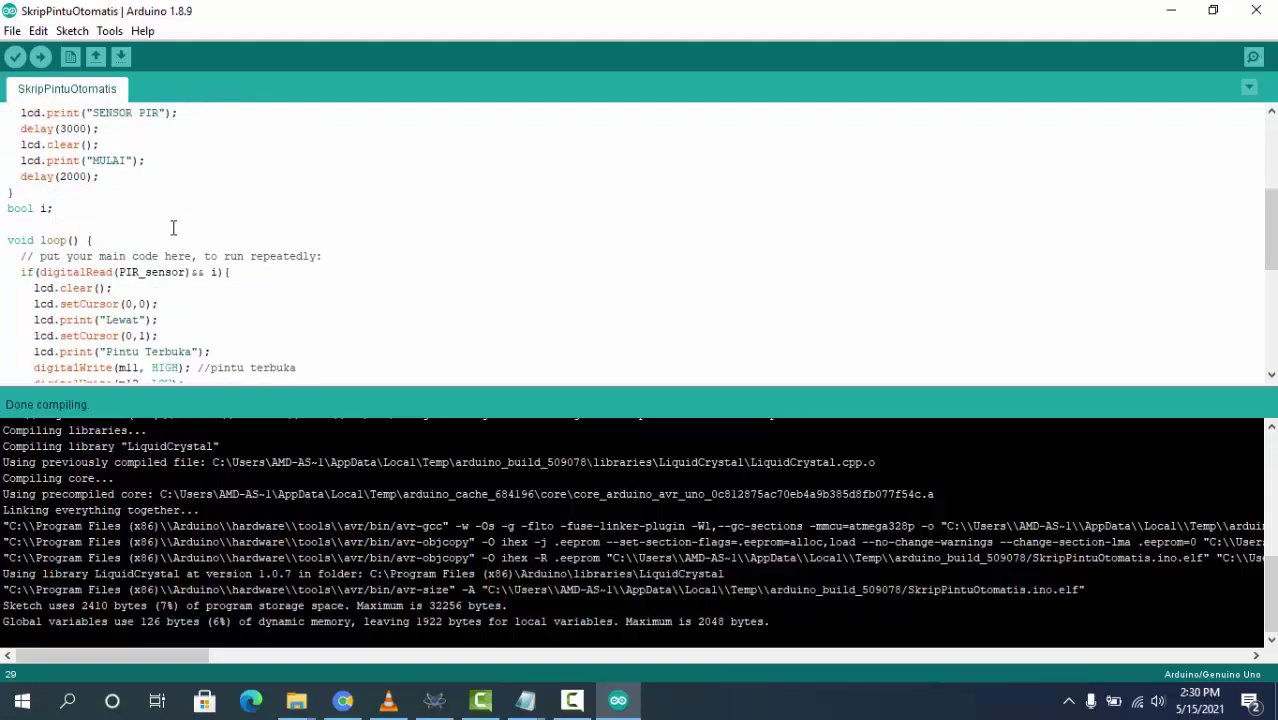
pyautogui.write('Ada yang')
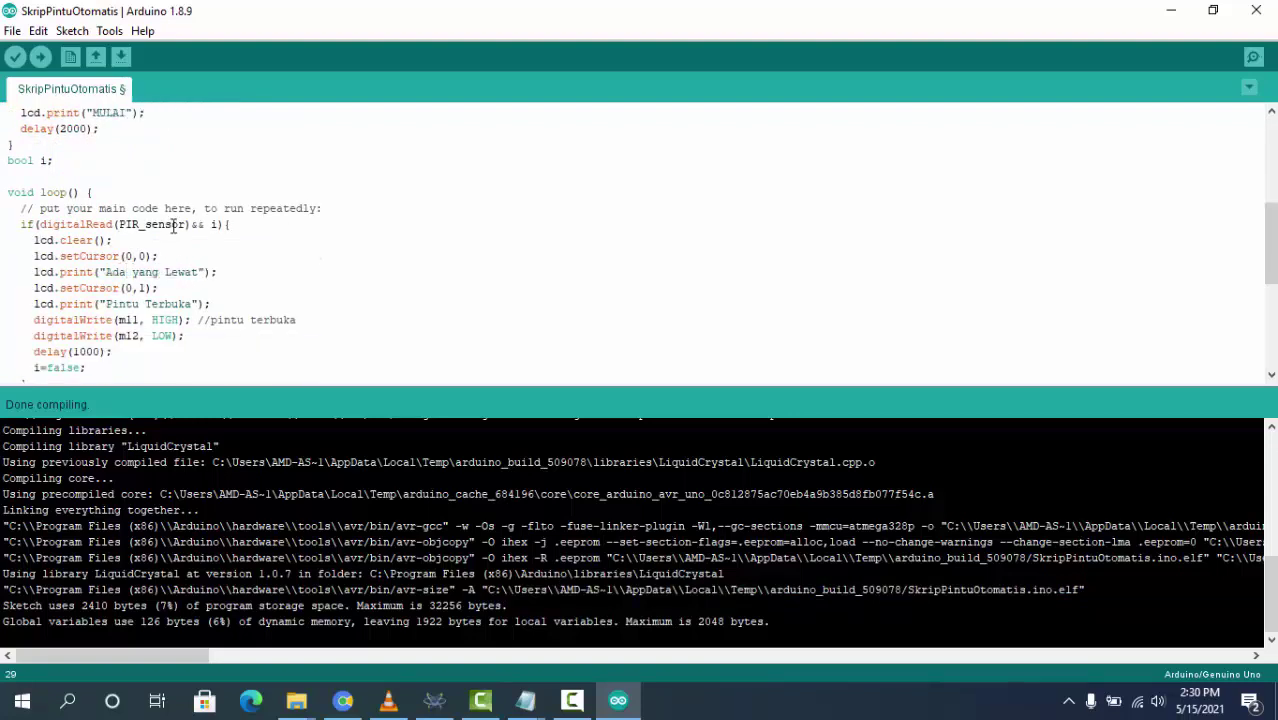
# Change the door-closed branch's first LCD message to "Tidak ada yang Lewat"
pyautogui.scroll(-1, 153, 240)
pyautogui.scroll(-4, 153, 240)
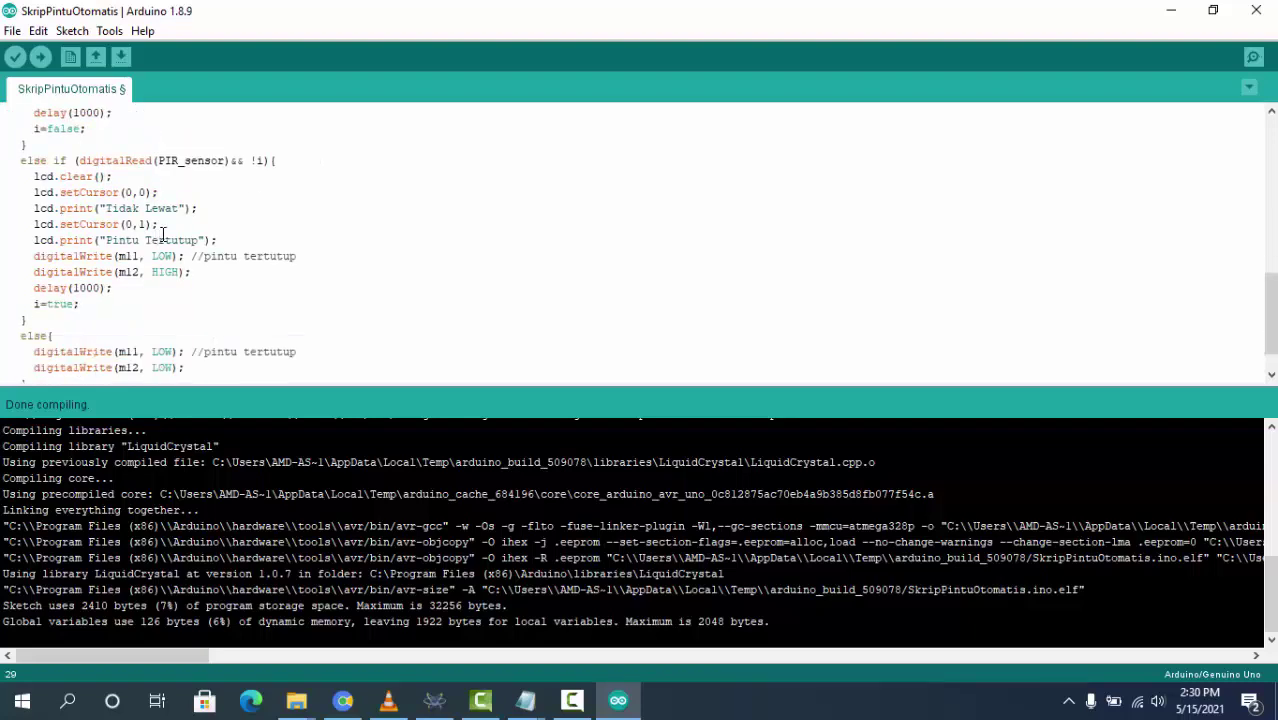
pyautogui.click(107, 209)
pyautogui.write('Ti')
pyautogui.press('BackSpace')
pyautogui.press('BackSpace')
pyautogui.hotkey('ctrl', 'Right')
pyautogui.write('ada yang')
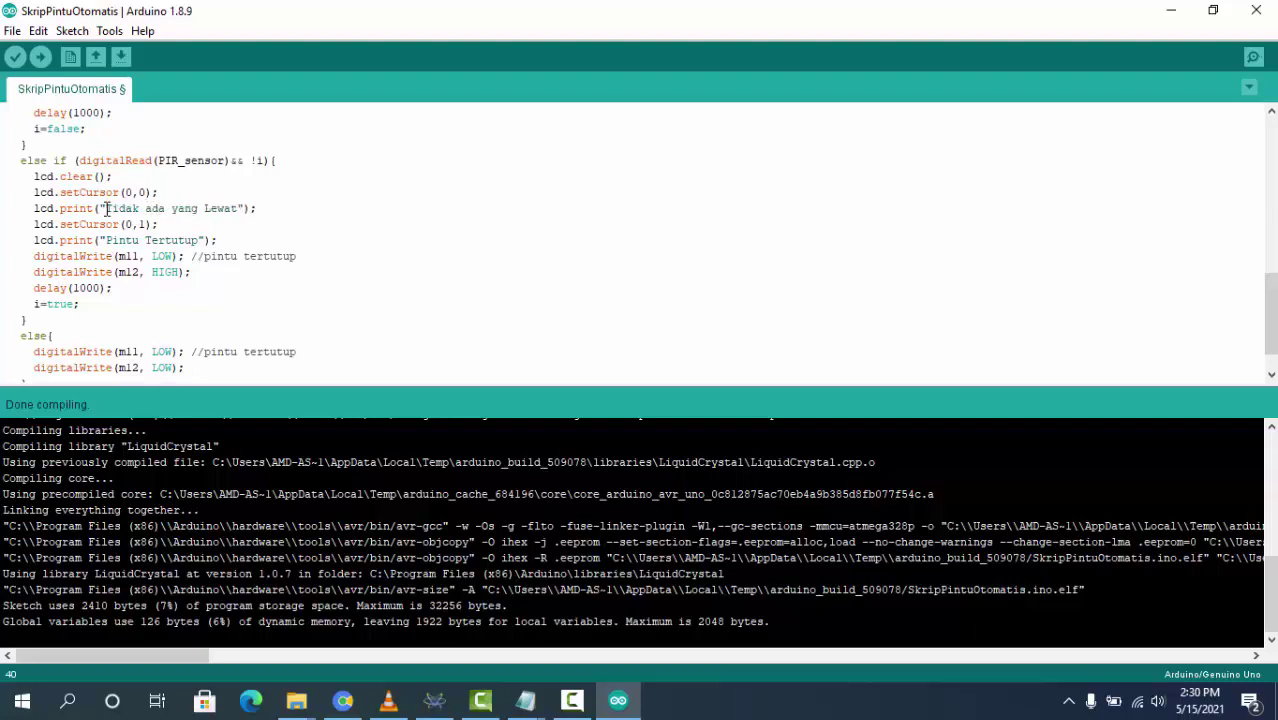
# Save and compile the sketch, and copy the SkripPintuOtomatis.ino.elf path from the compiler output
pyautogui.hotkey('ctrl', 's')
pyautogui.click(15, 58)
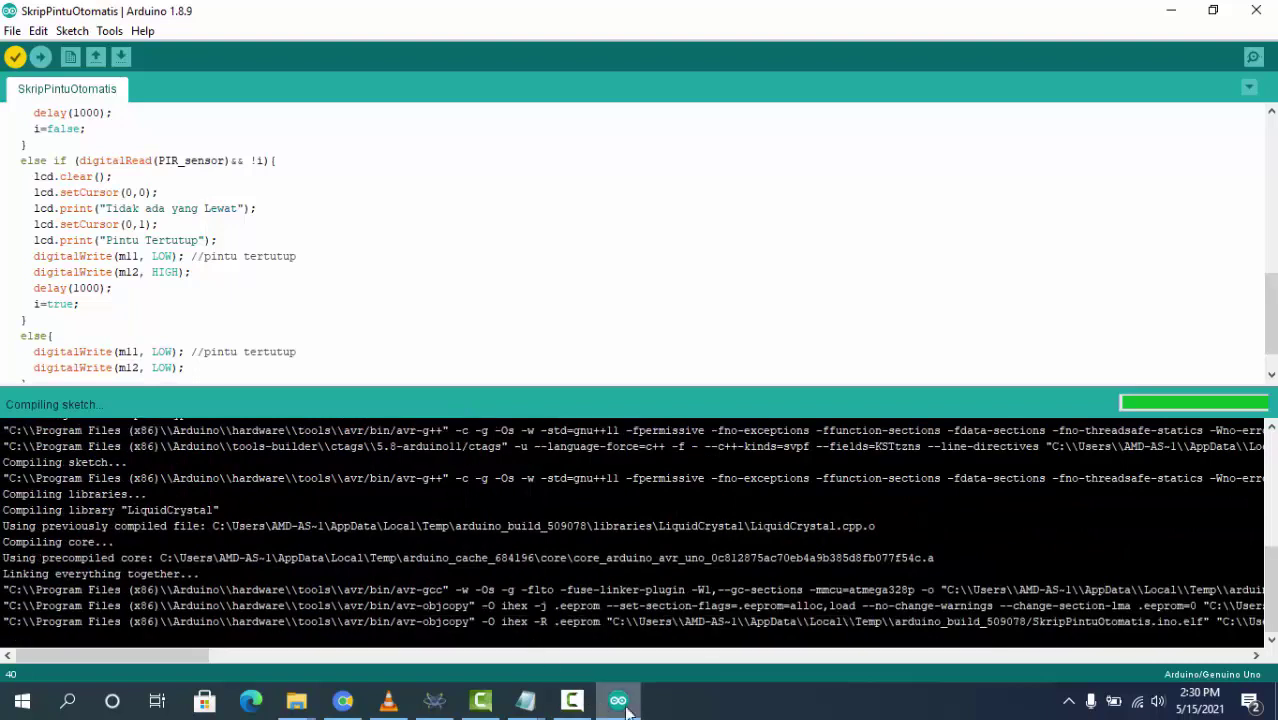
pyautogui.moveTo(636, 708)
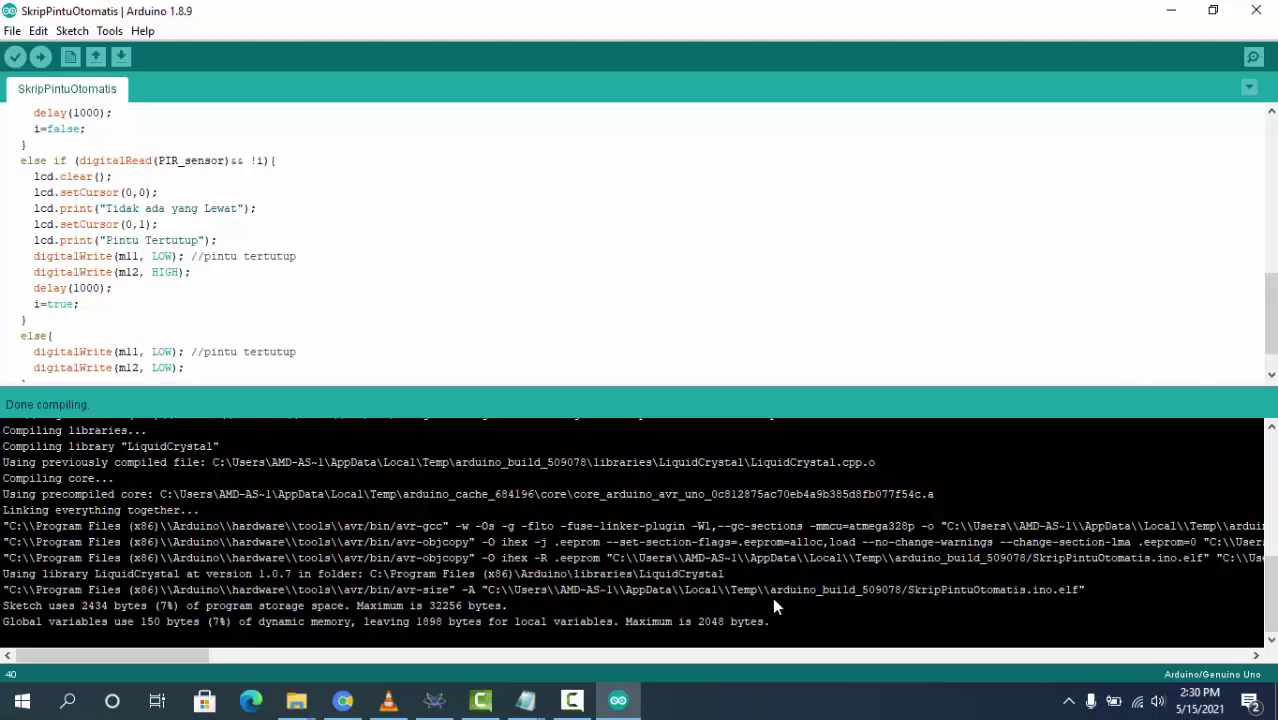
pyautogui.moveTo(483, 589); pyautogui.dragTo(1075, 589)
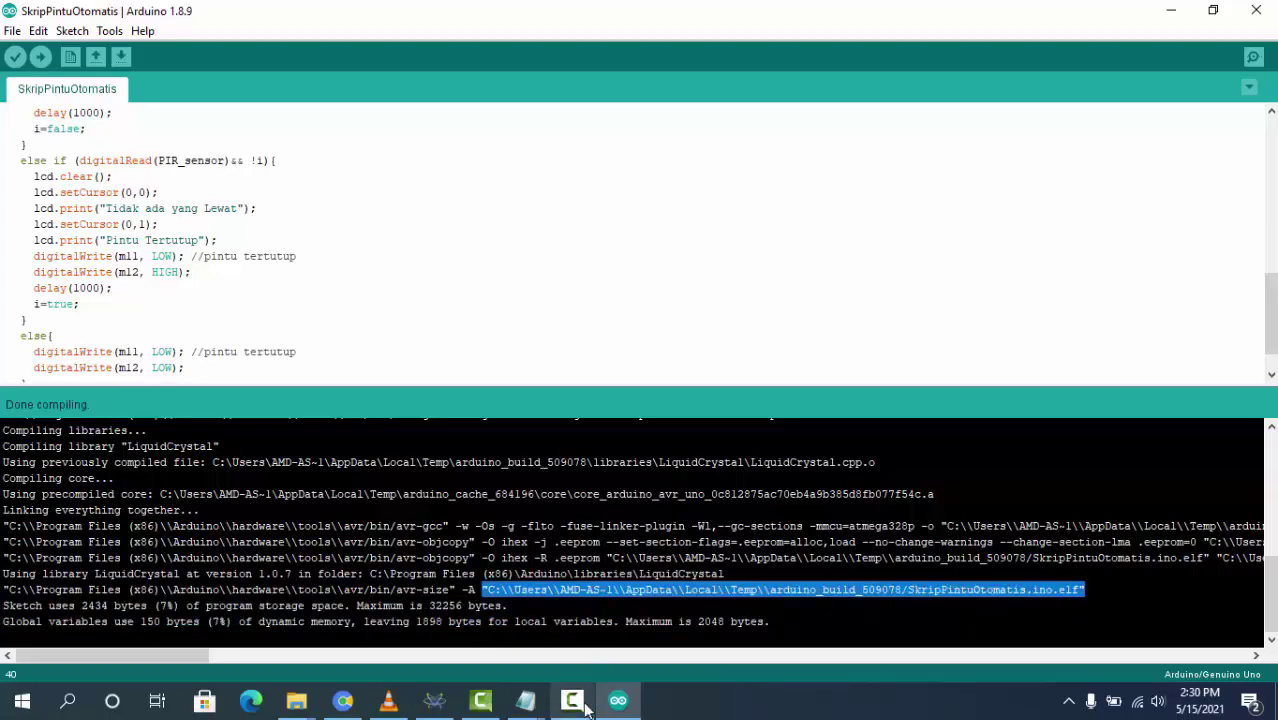
# In Proteus, replace the Arduino Uno's program file with the copied SkripPintuOtomatis.ino.elf path and restart the simulation
pyautogui.click(434, 700)
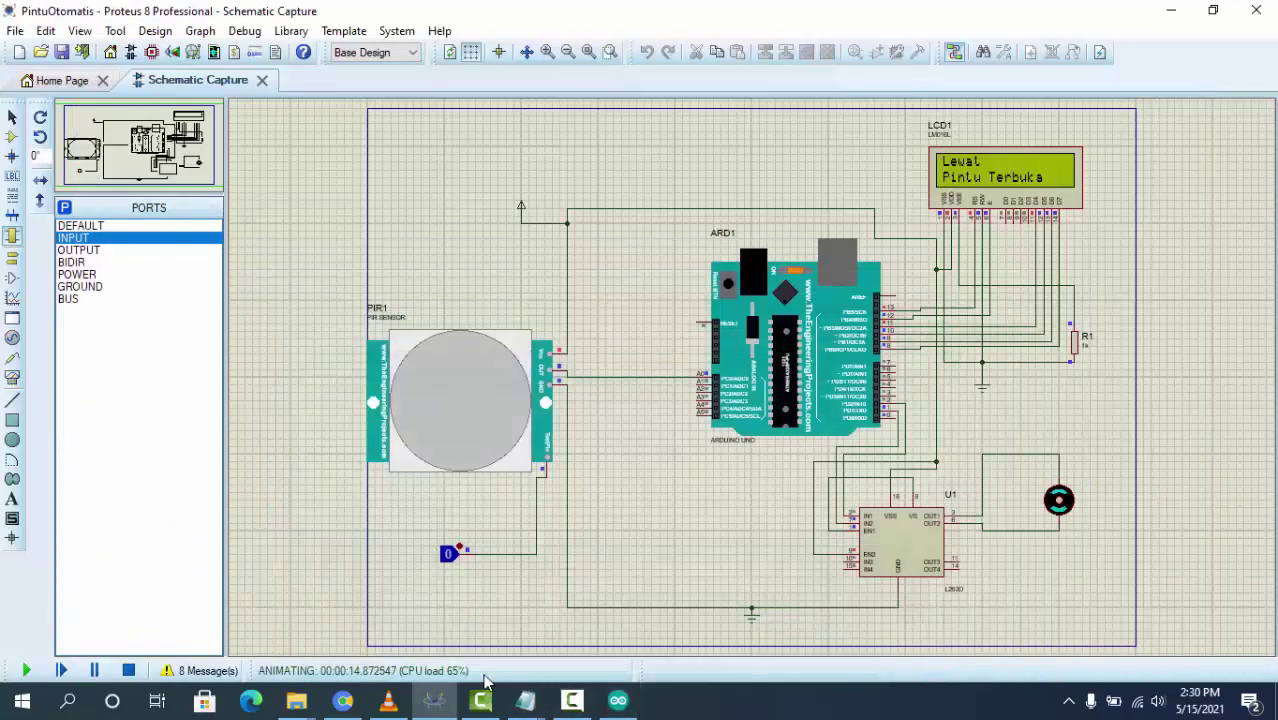
pyautogui.click(128, 670)
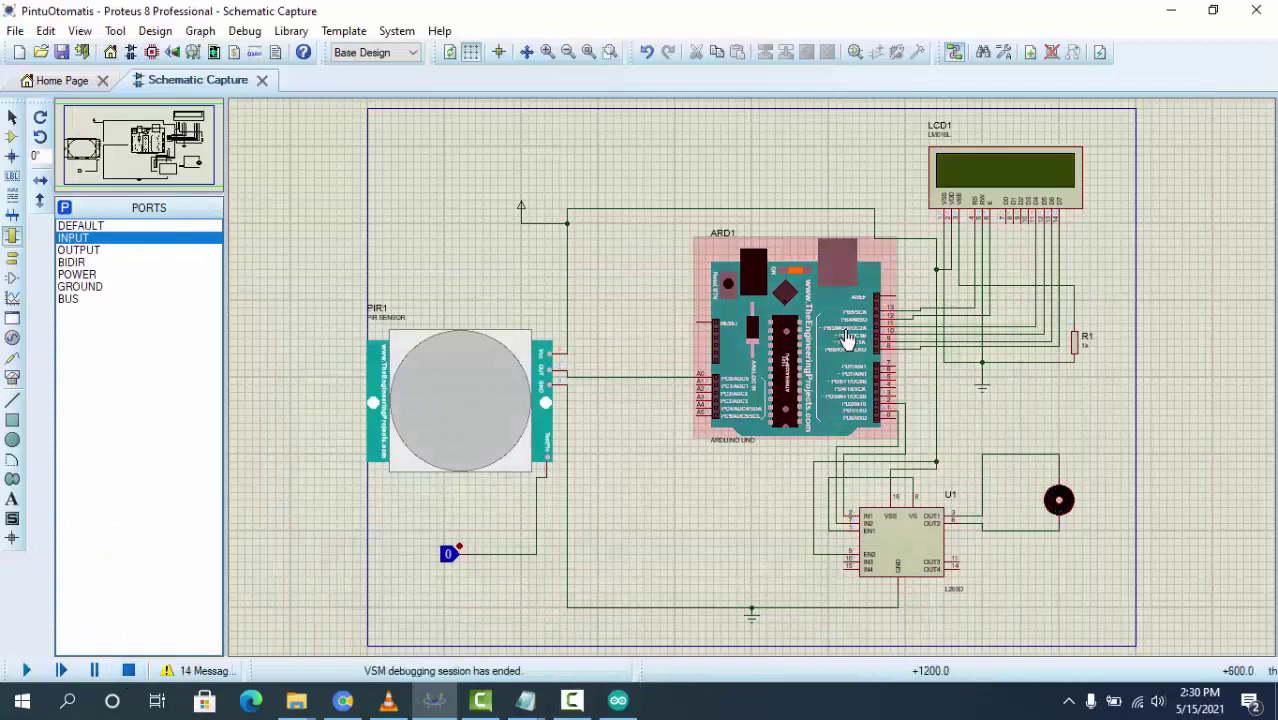
pyautogui.doubleClick(742, 291)
pyautogui.click(676, 268)
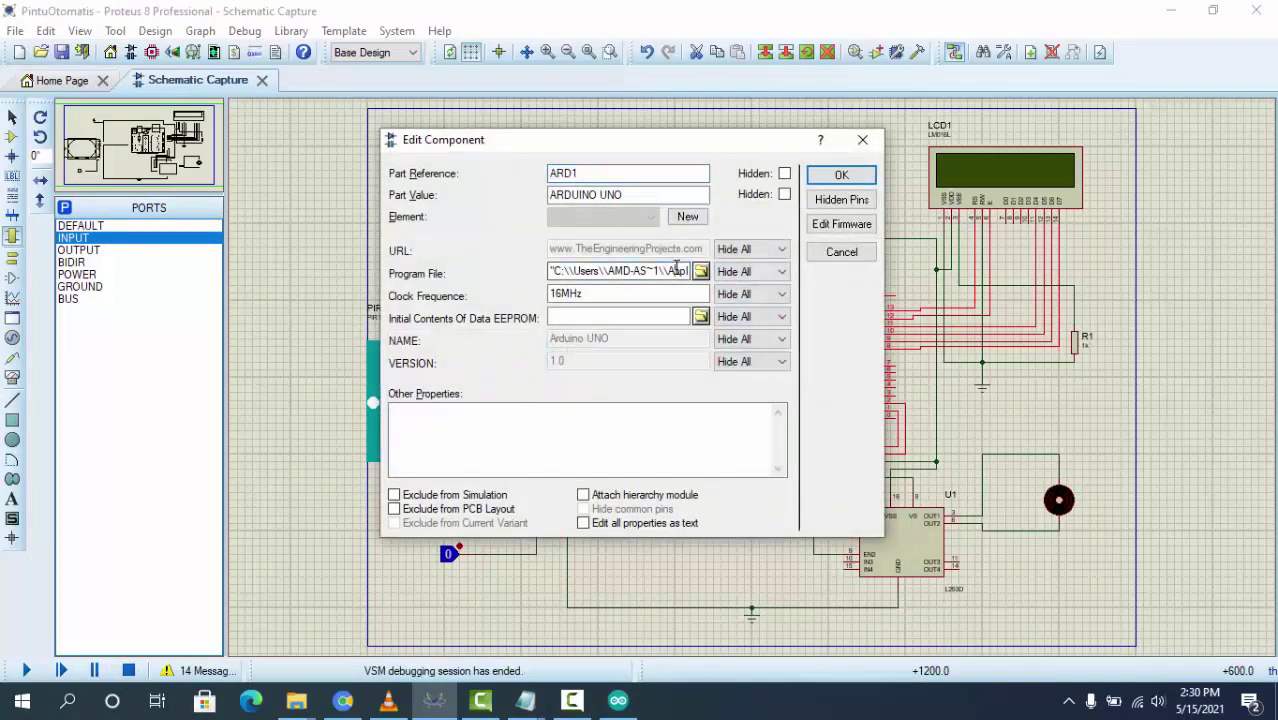
pyautogui.hotkey('ctrl', 'a')
pyautogui.press('BackSpace')
pyautogui.hotkey('ctrl', 'v')
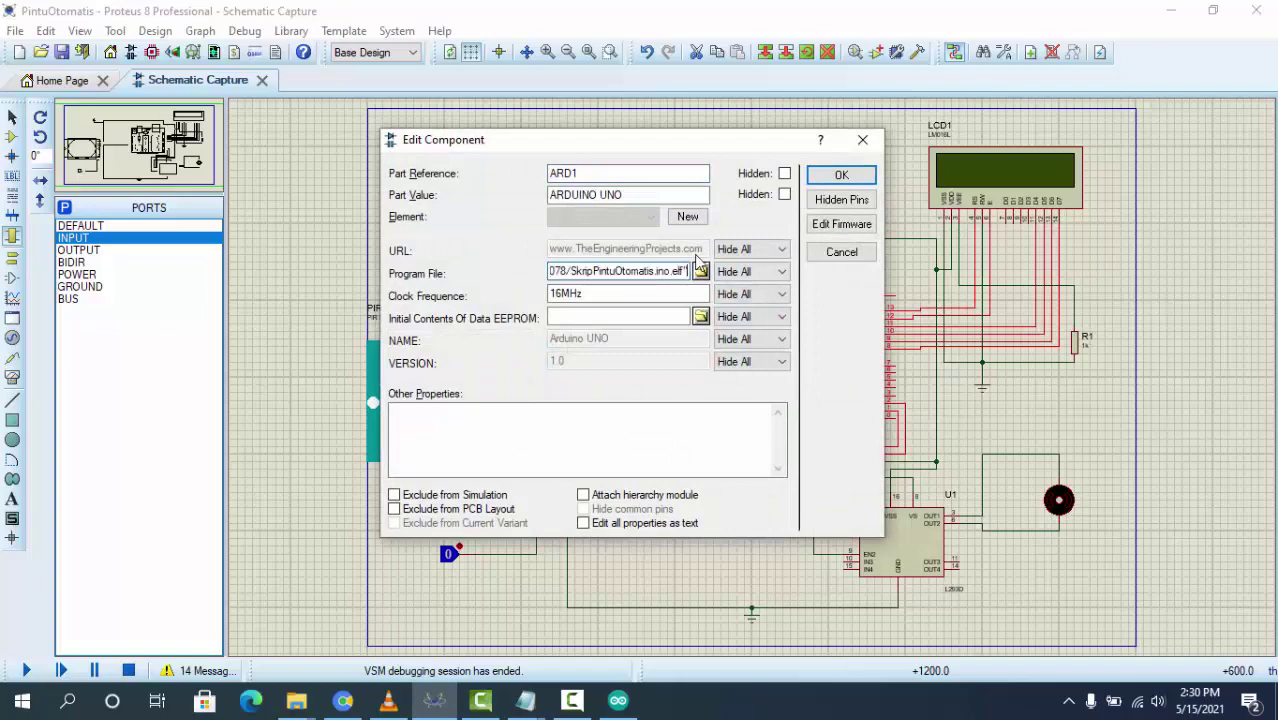
pyautogui.click(840, 176)
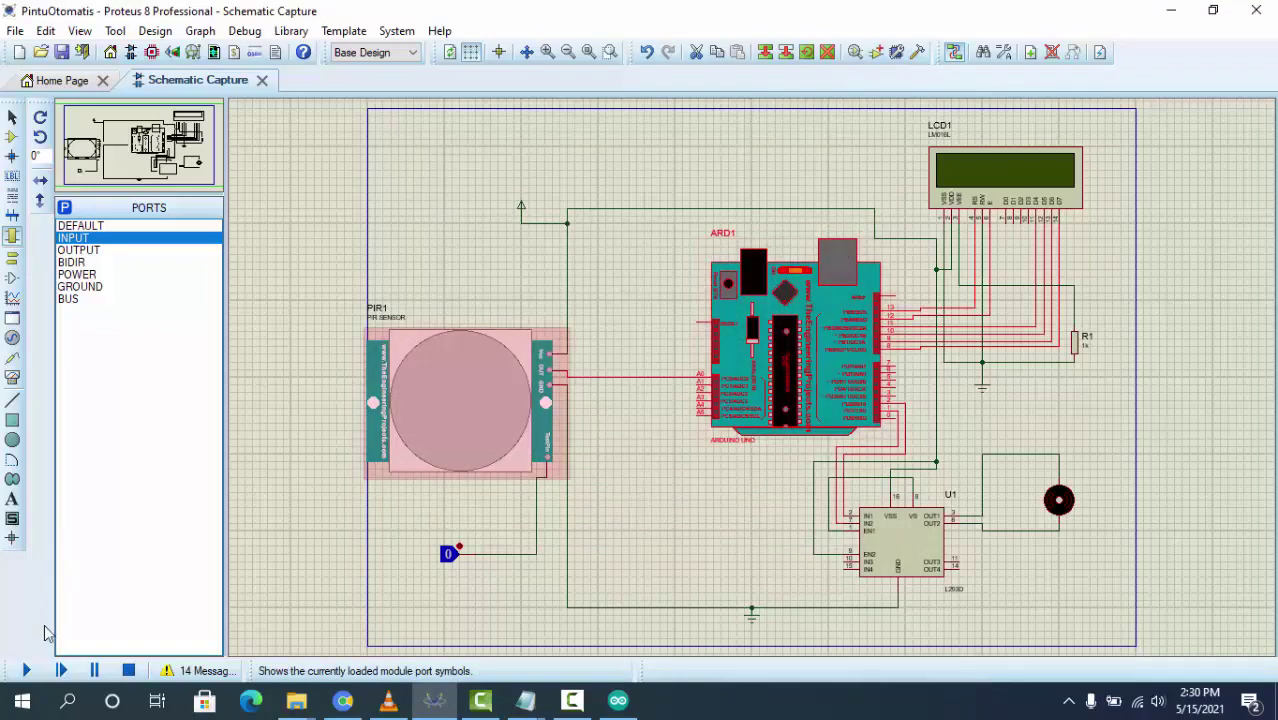
pyautogui.click(27, 671)
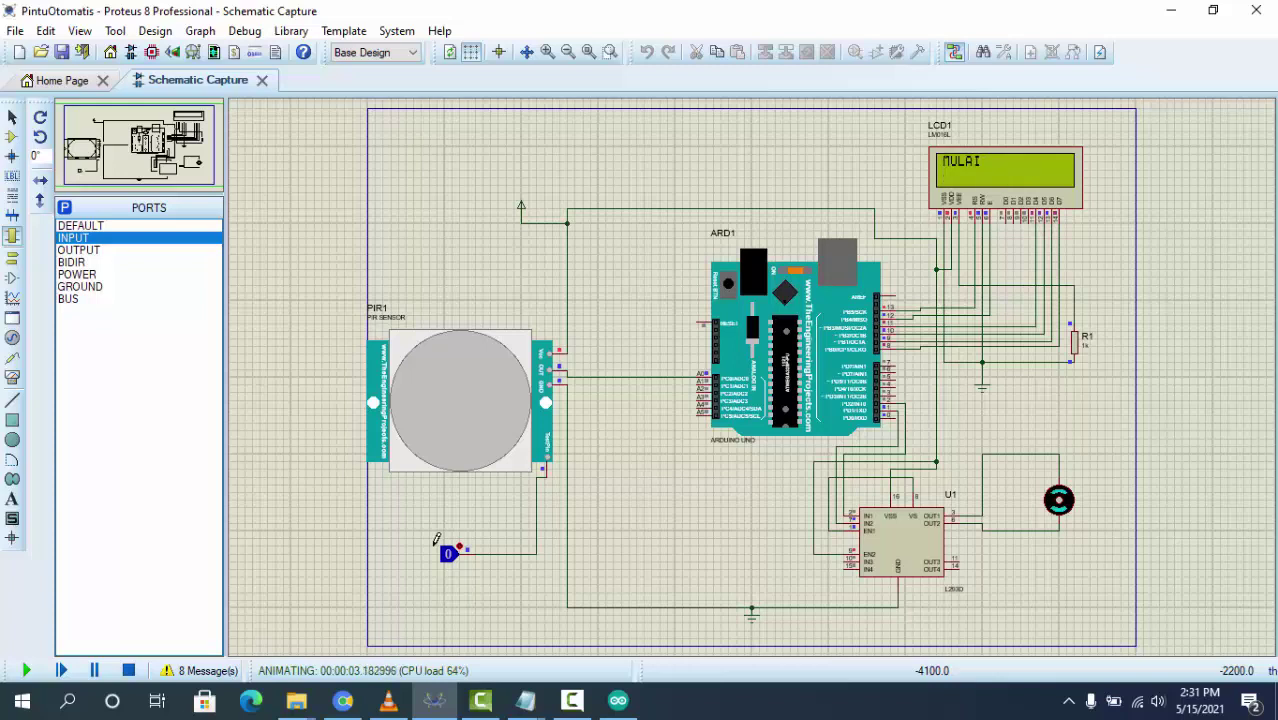
# Toggle the logic state on the PIR sensor's test pin repeatedly to check the LCD messages and motor response, and stop the simulation
pyautogui.click(448, 560)
pyautogui.click(449, 563)
pyautogui.click(448, 561)
pyautogui.click(448, 561)
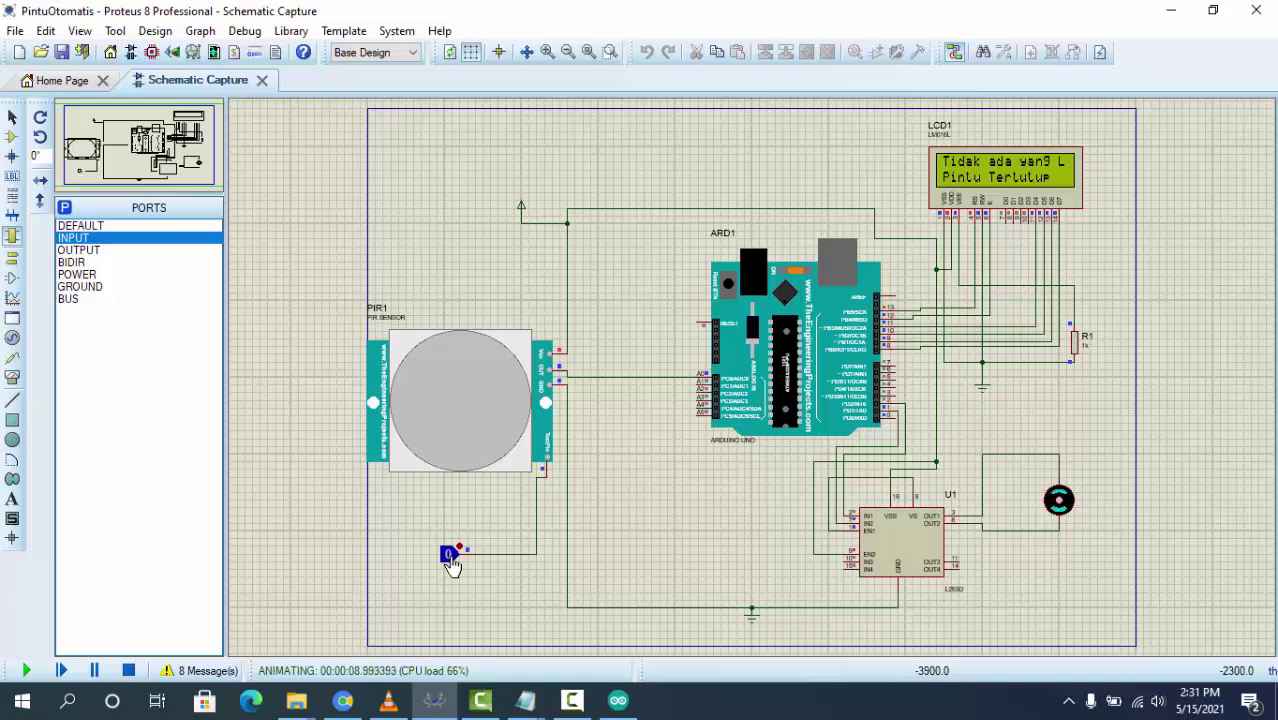
pyautogui.click(449, 555)
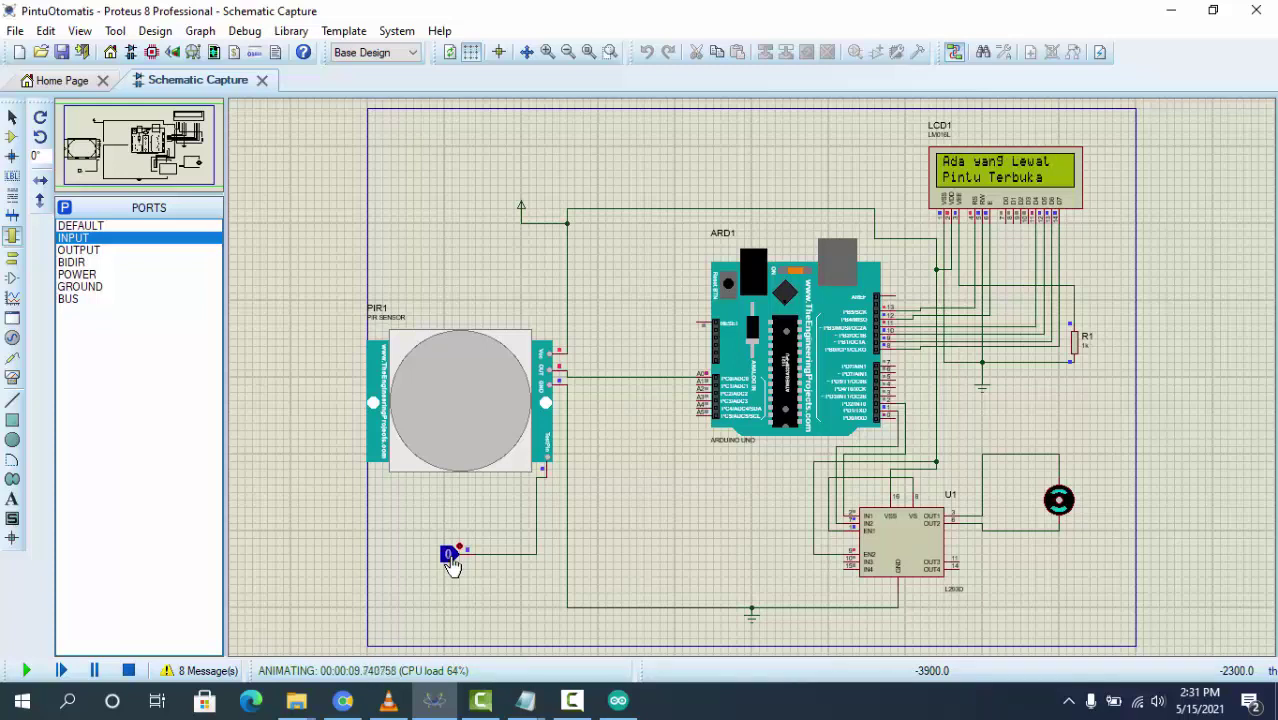
pyautogui.click(449, 556)
pyautogui.click(449, 556)
pyautogui.click(449, 557)
pyautogui.click(449, 557)
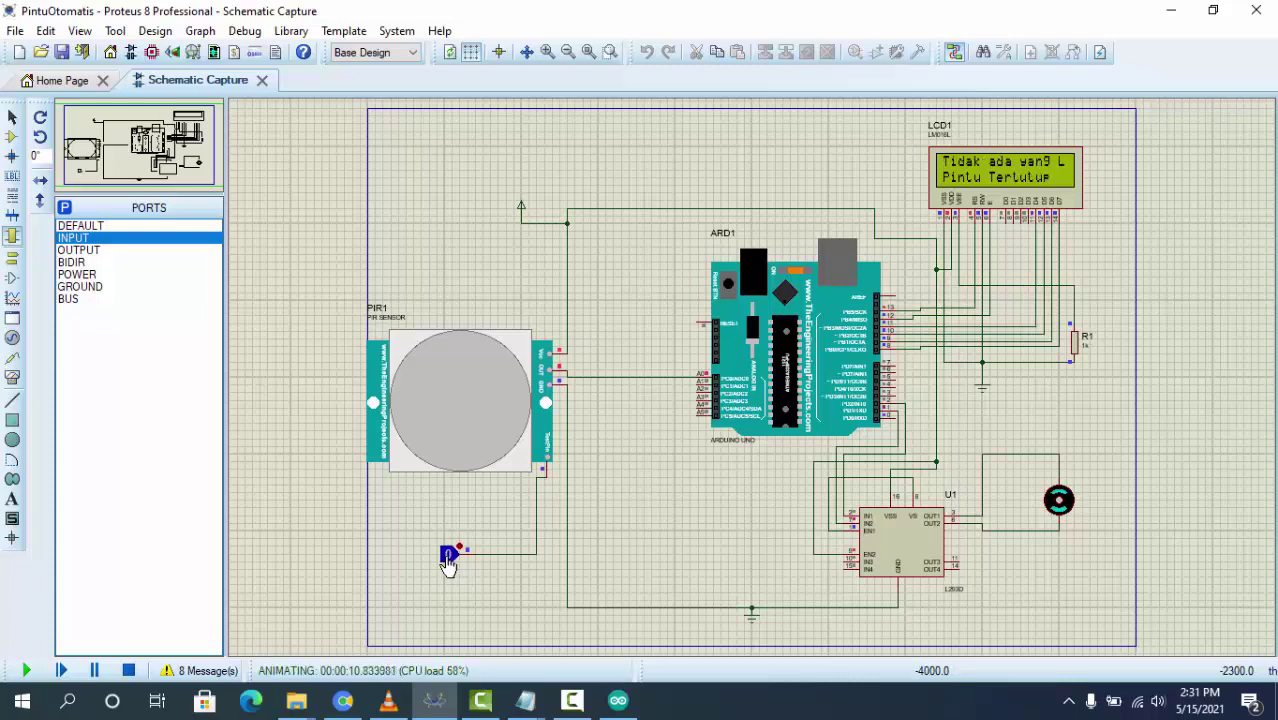
pyautogui.click(447, 558)
pyautogui.click(446, 558)
pyautogui.click(447, 558)
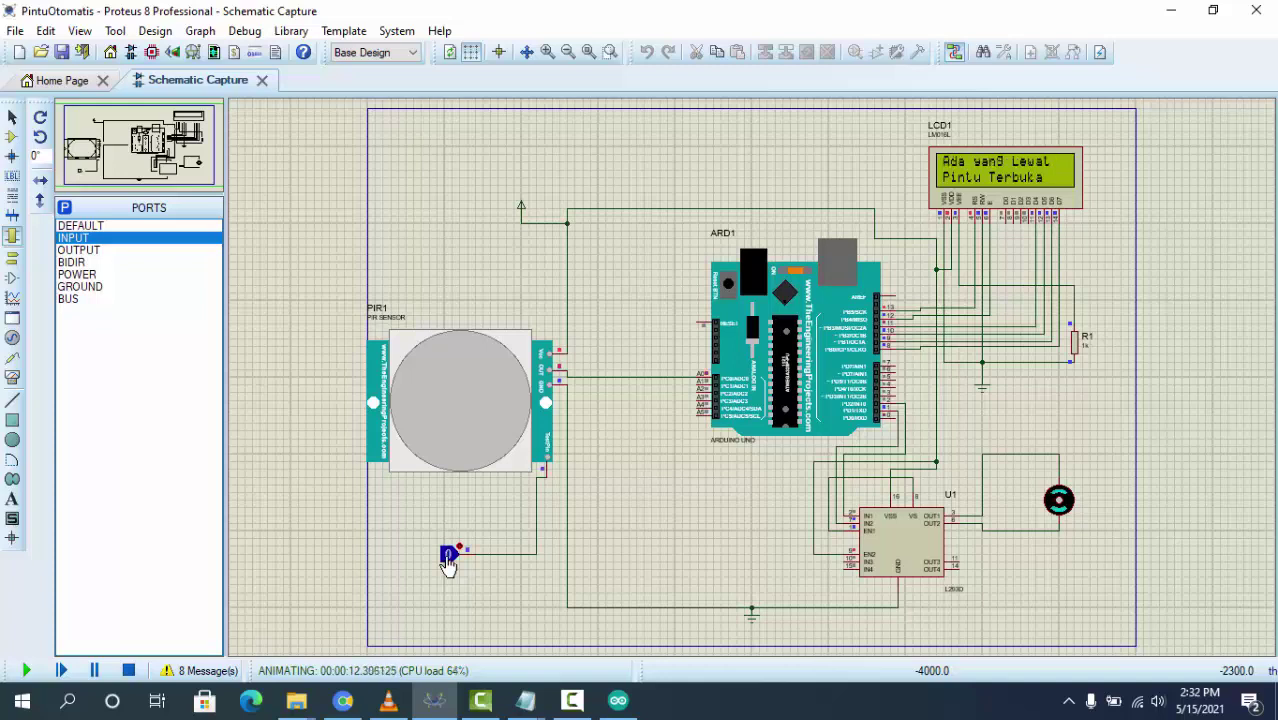
pyautogui.click(447, 558)
pyautogui.click(447, 558)
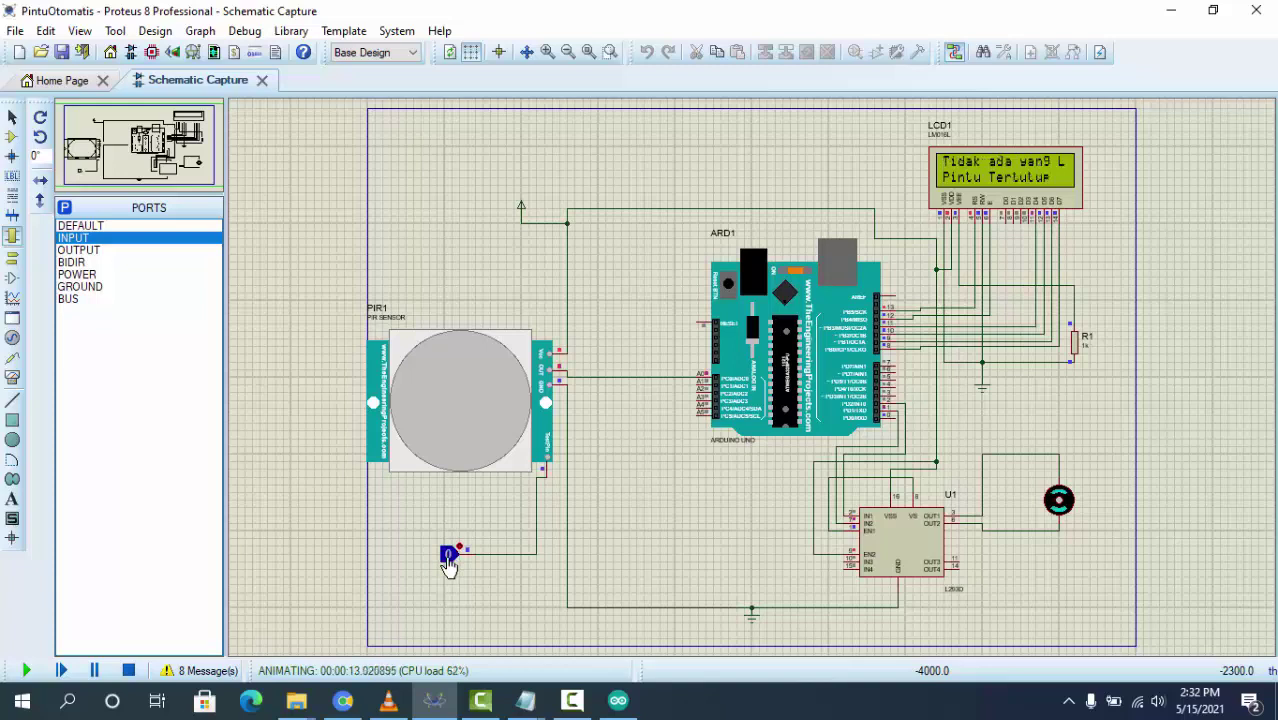
pyautogui.click(448, 558)
pyautogui.click(448, 558)
pyautogui.click(448, 558)
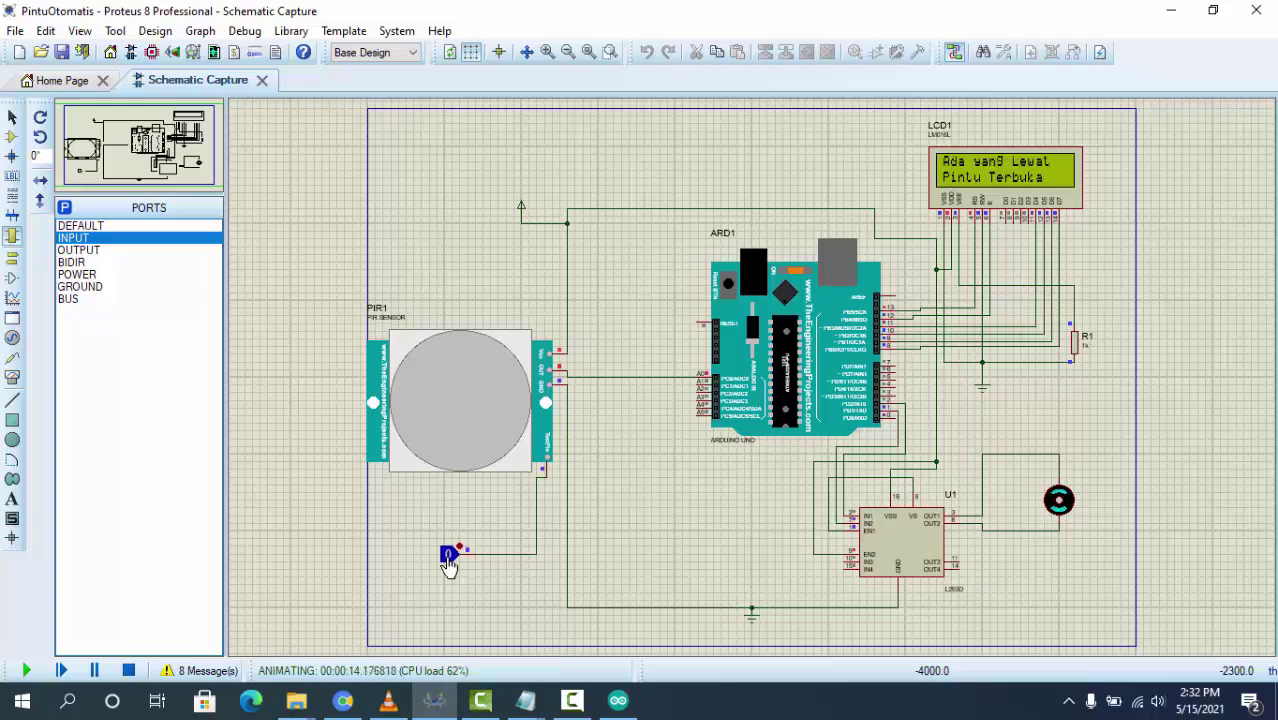
pyautogui.click(448, 558)
pyautogui.click(448, 558)
pyautogui.click(448, 558)
pyautogui.click(448, 558)
pyautogui.click(448, 558)
pyautogui.click(448, 558)
pyautogui.click(448, 558)
pyautogui.click(448, 558)
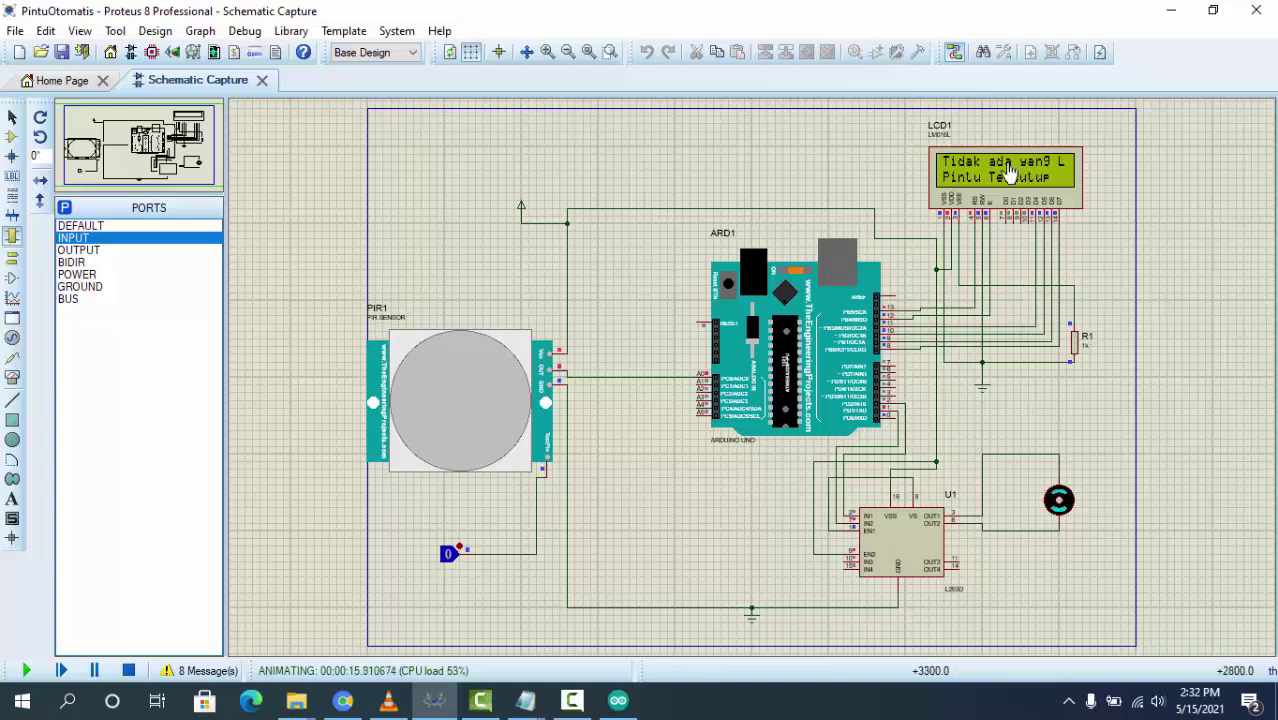
pyautogui.click(129, 672)
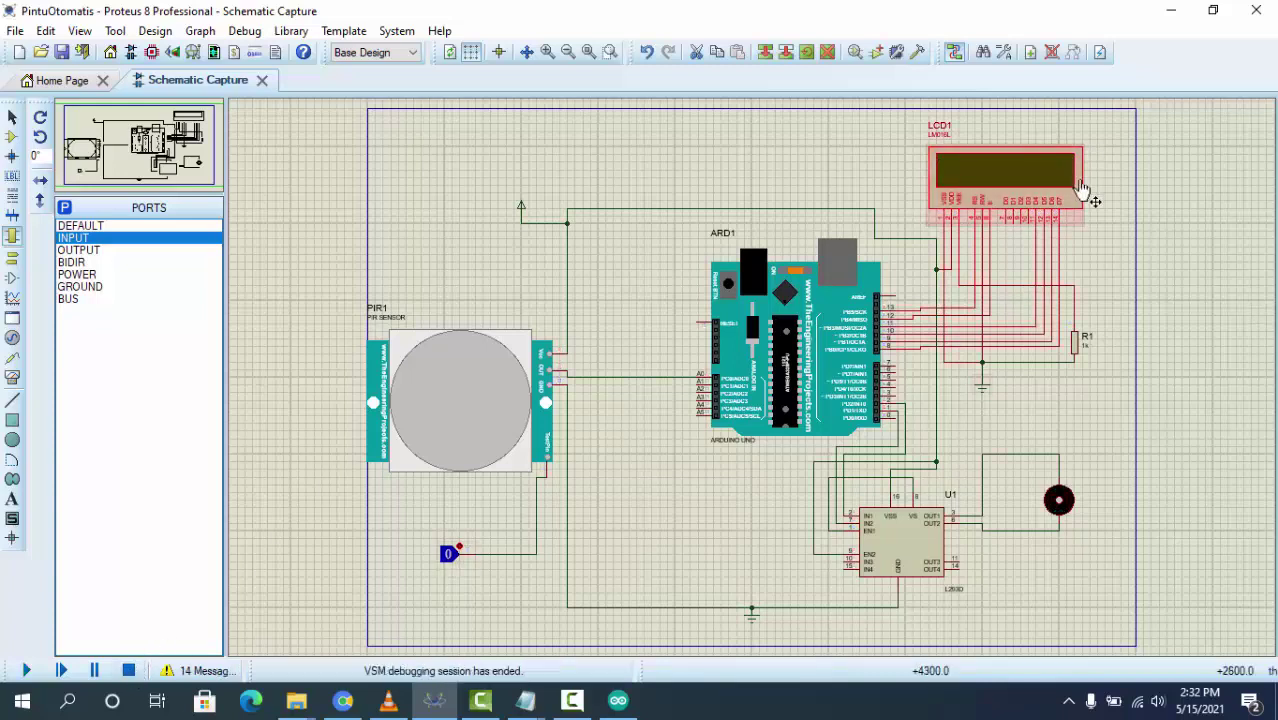
# Inspect the LCD1 component properties, request its datasheet, and close both dialogs without making changes
pyautogui.doubleClick(1084, 160)
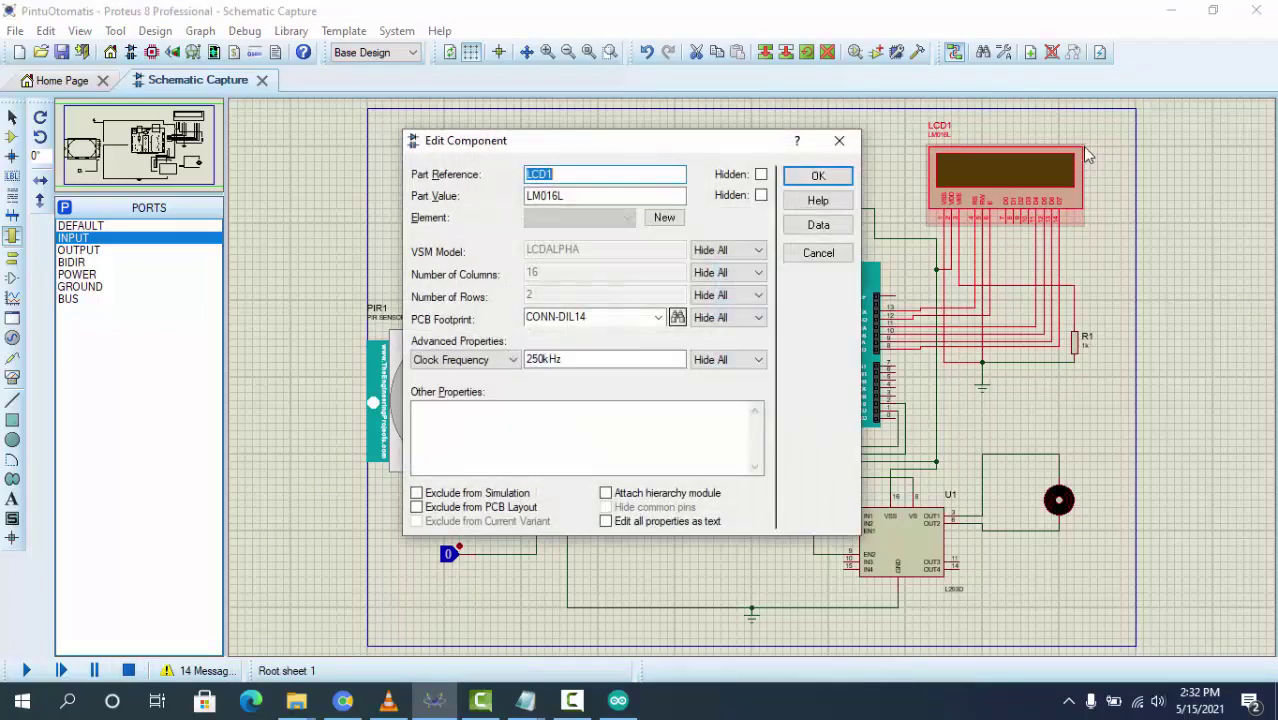
pyautogui.click(838, 226)
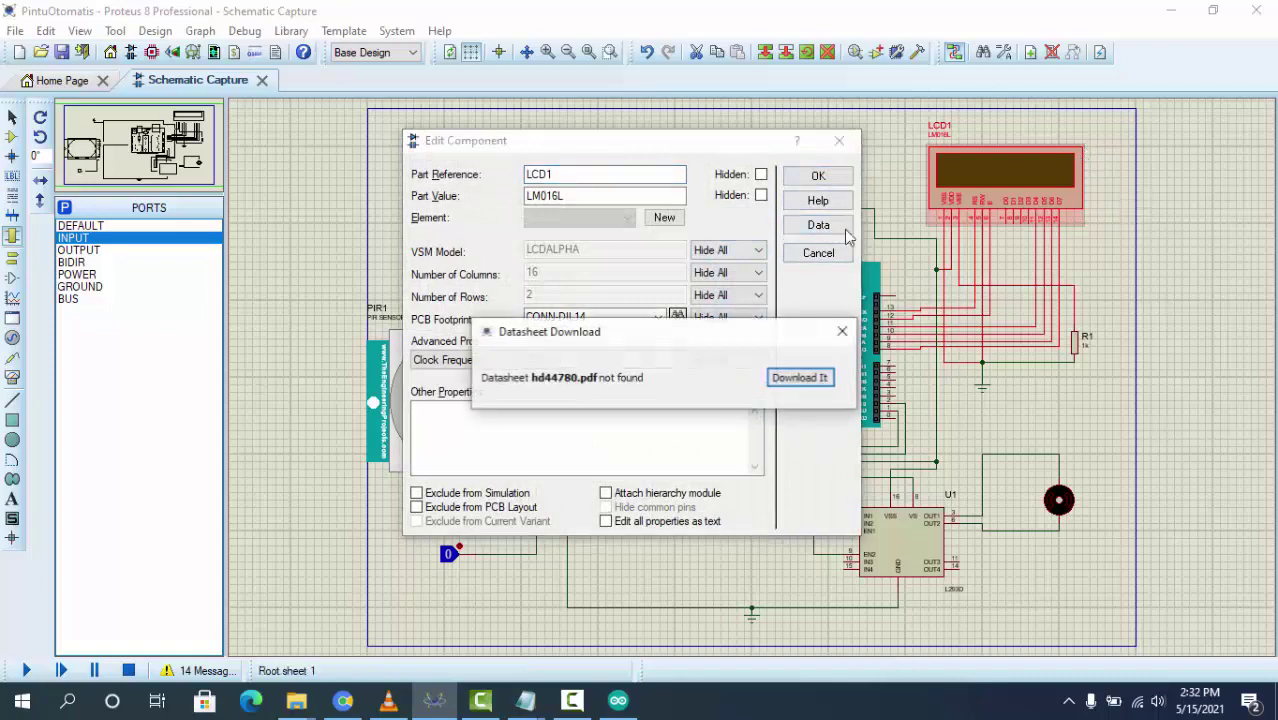
pyautogui.click(843, 331)
pyautogui.click(839, 140)
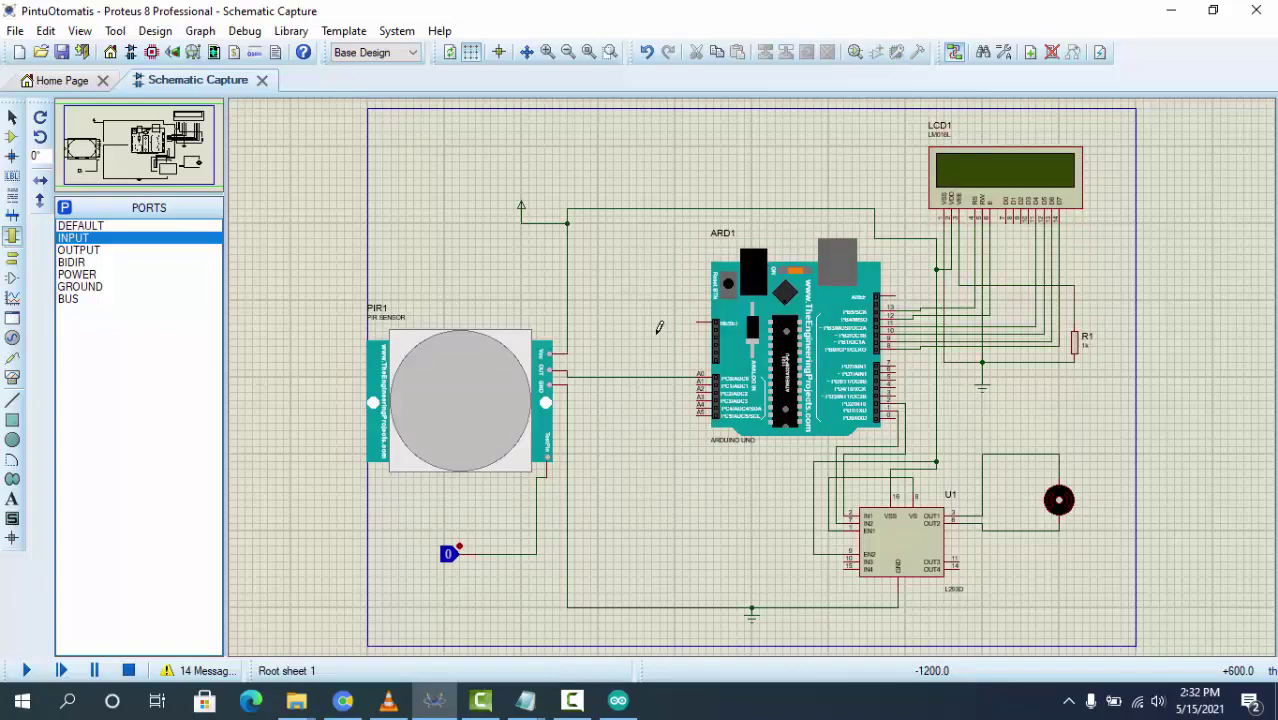
pyautogui.click(571, 700)
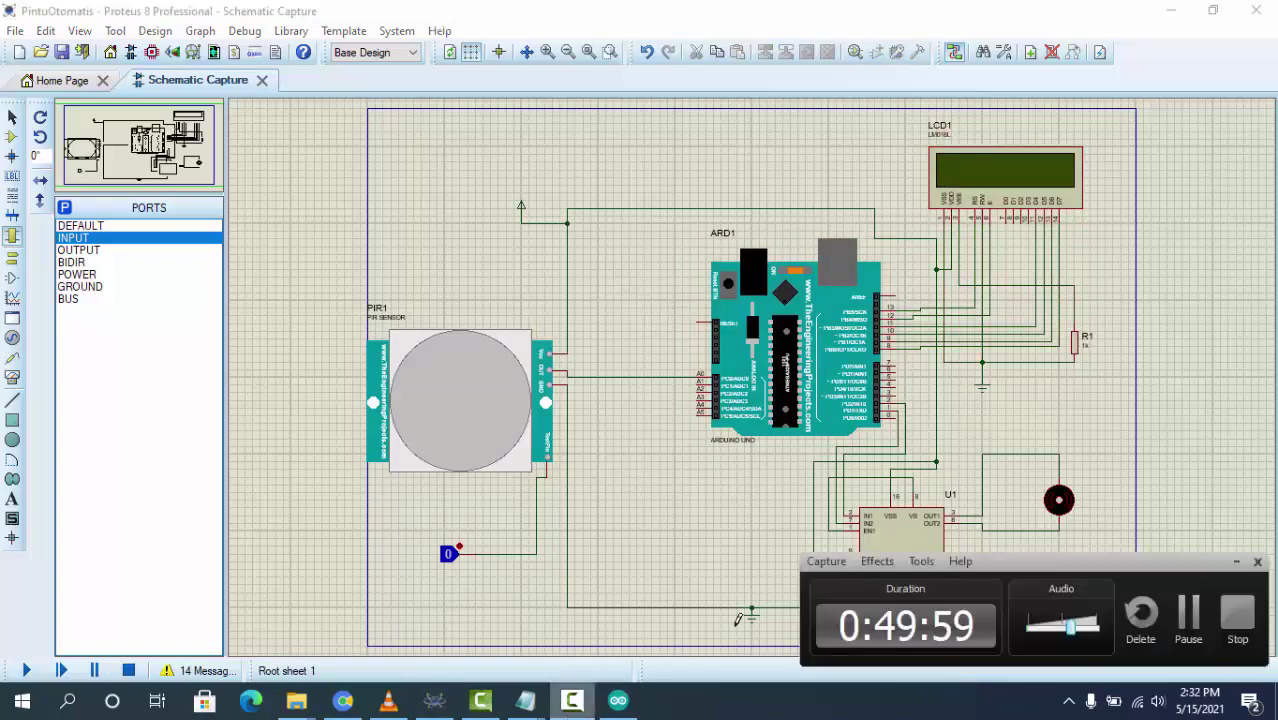